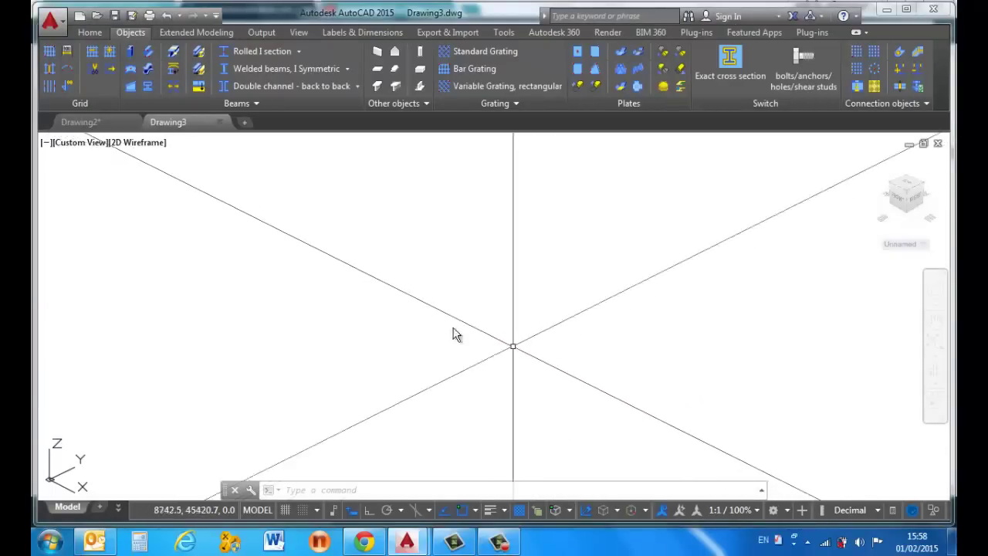
# Create a steel column with the start point of its system axis at 0, 0, 0.
pyautogui.click(130, 53)
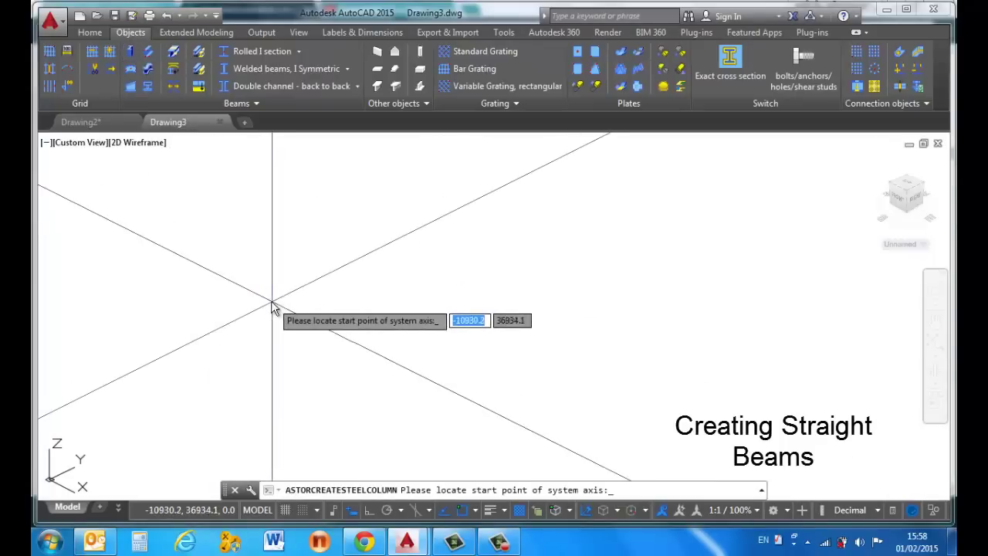
pyautogui.write('0')
pyautogui.press('Tab')
pyautogui.write('0')
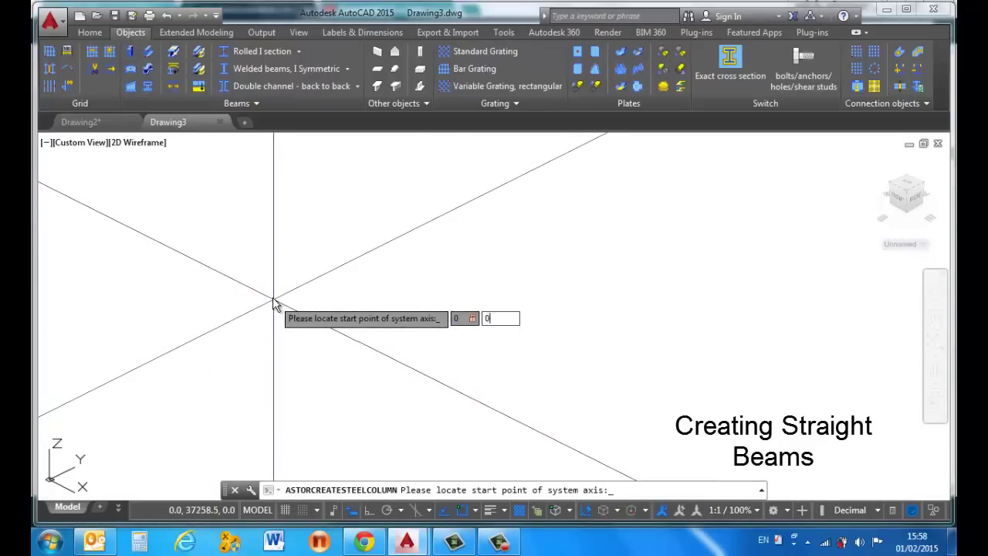
pyautogui.press('Tab')
pyautogui.write('0')
pyautogui.press('Return')
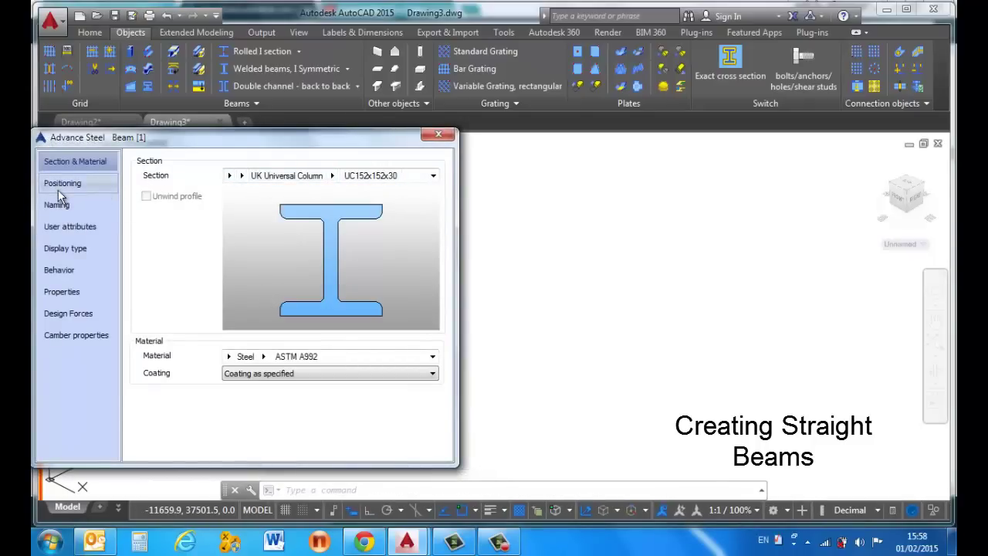
# Examine the column's available section classes, UK Universal Column sizes and positioning options, and close its properties.
pyautogui.click(242, 176)
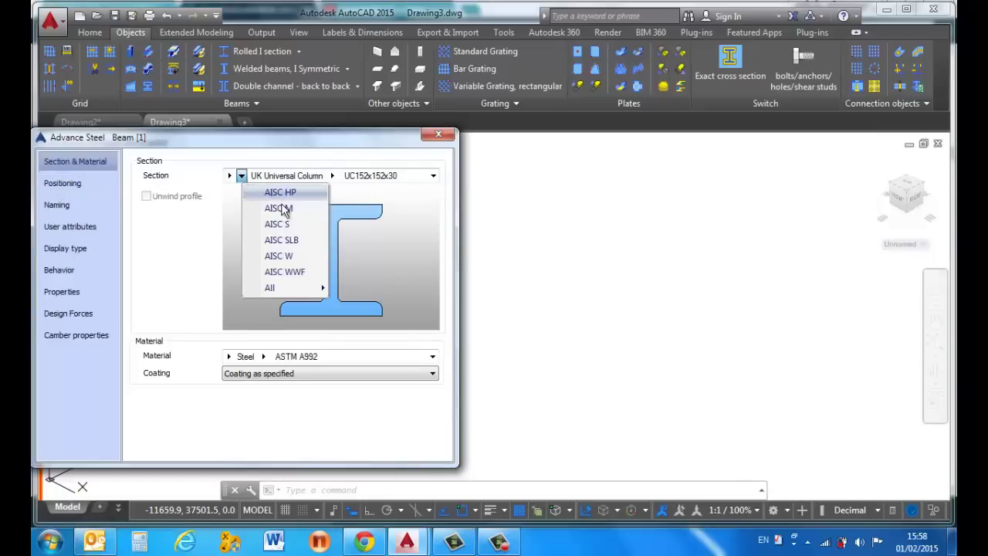
pyautogui.moveTo(313, 287)
pyautogui.click(309, 176)
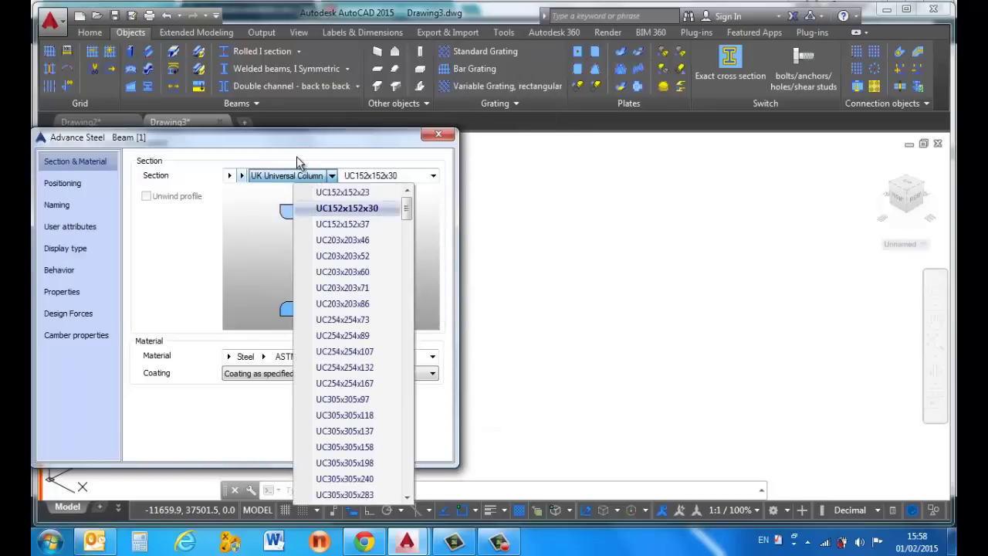
pyautogui.scroll(-4, 332, 276)
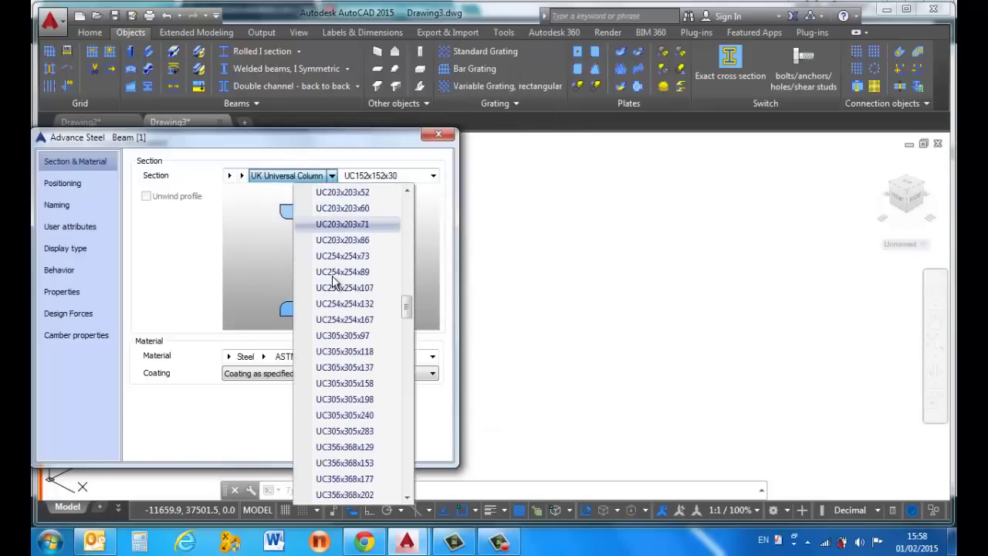
pyautogui.scroll(2, 332, 276)
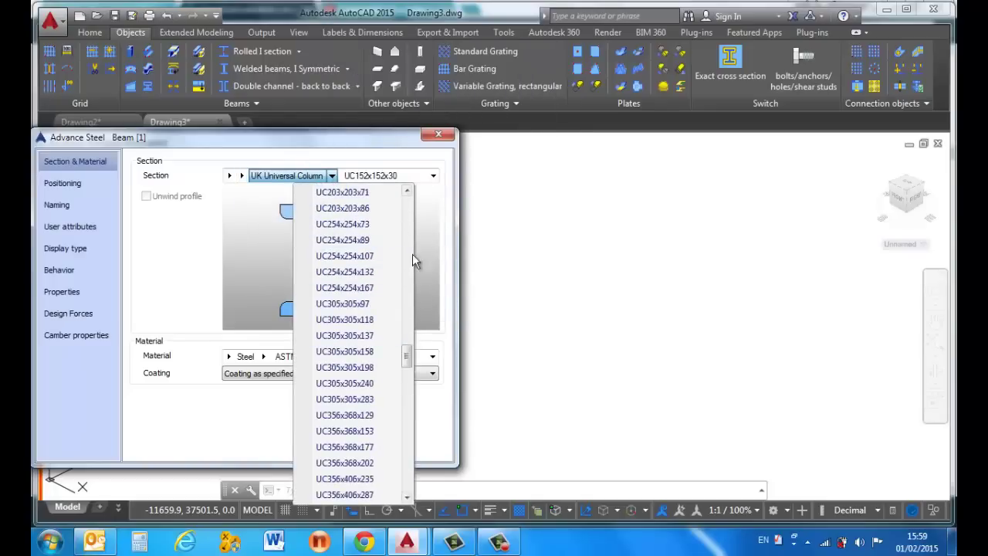
pyautogui.click(167, 259)
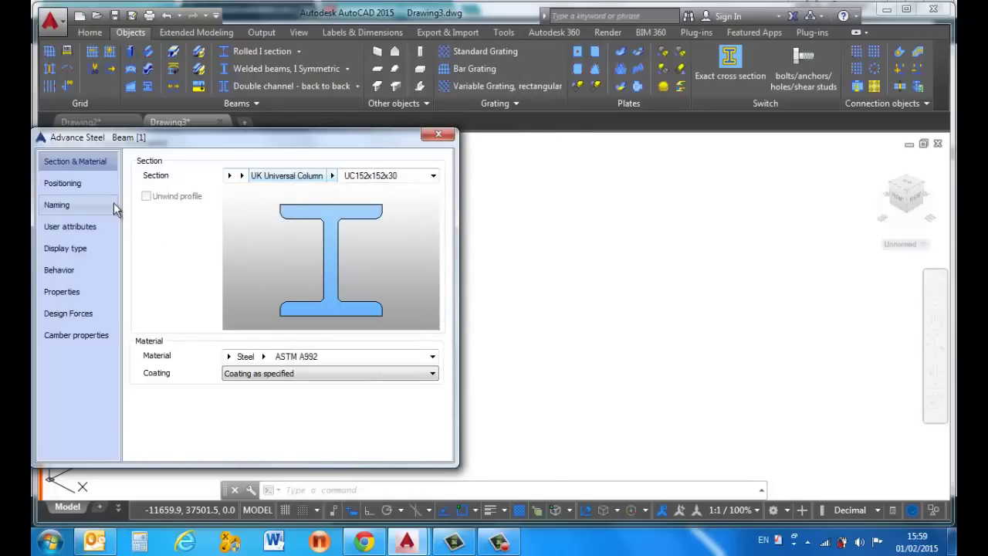
pyautogui.click(57, 187)
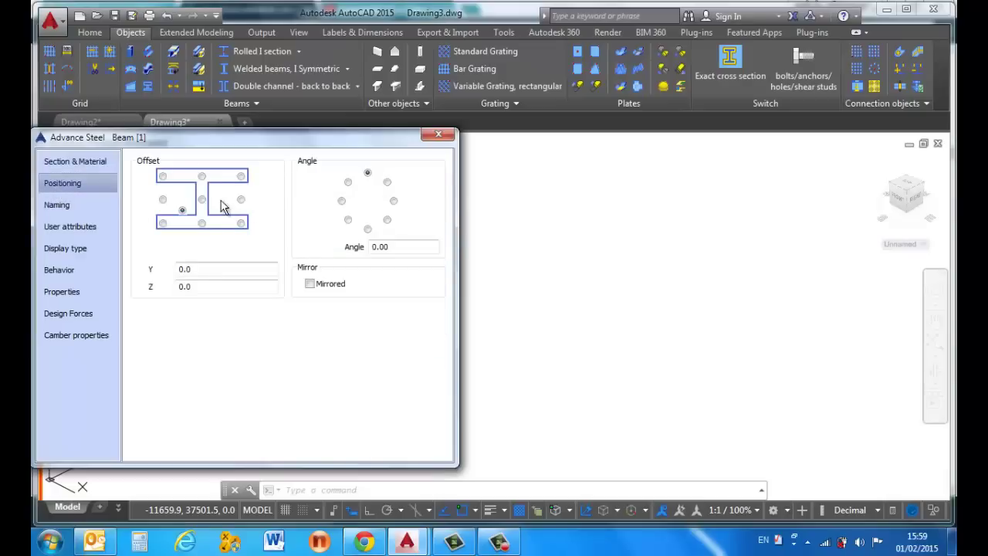
pyautogui.moveTo(320, 138)
pyautogui.mouseDown()
pyautogui.moveTo(353, 154)
pyautogui.moveTo(648, 157)
pyautogui.mouseUp()
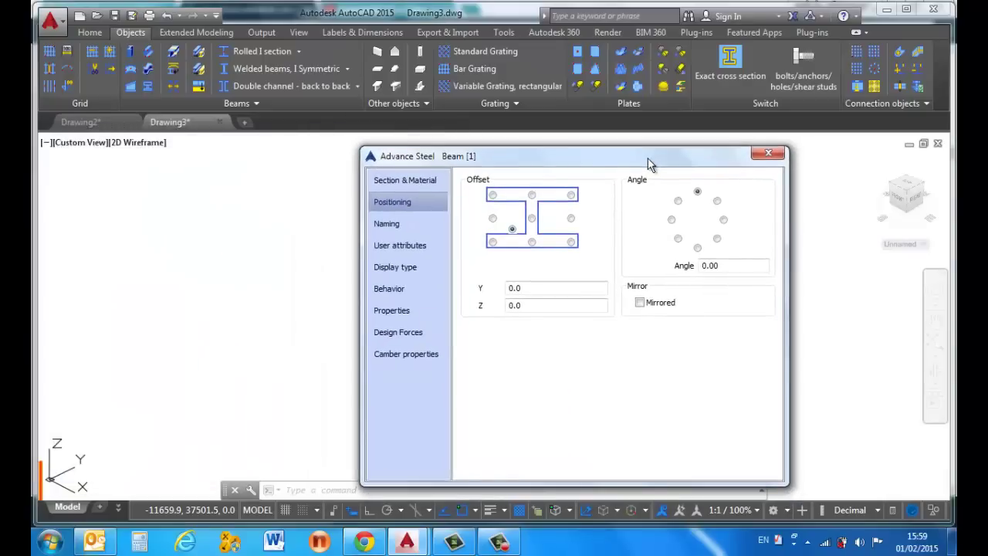
pyautogui.click(769, 152)
# Set the viewport's visual style to Conceptual.
pyautogui.scroll(-3, 625, 247)
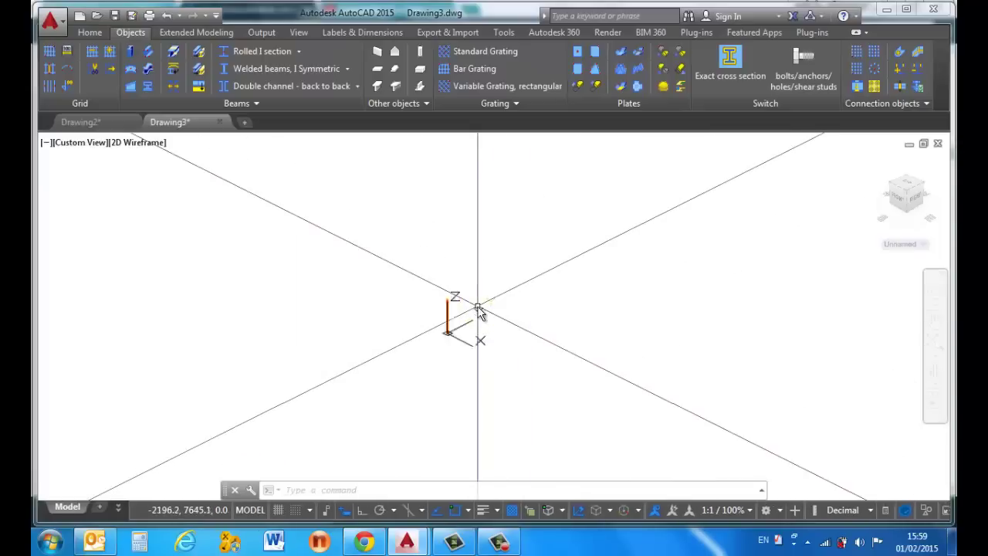
pyautogui.scroll(5, 375, 353)
pyautogui.scroll(-4, 430, 312)
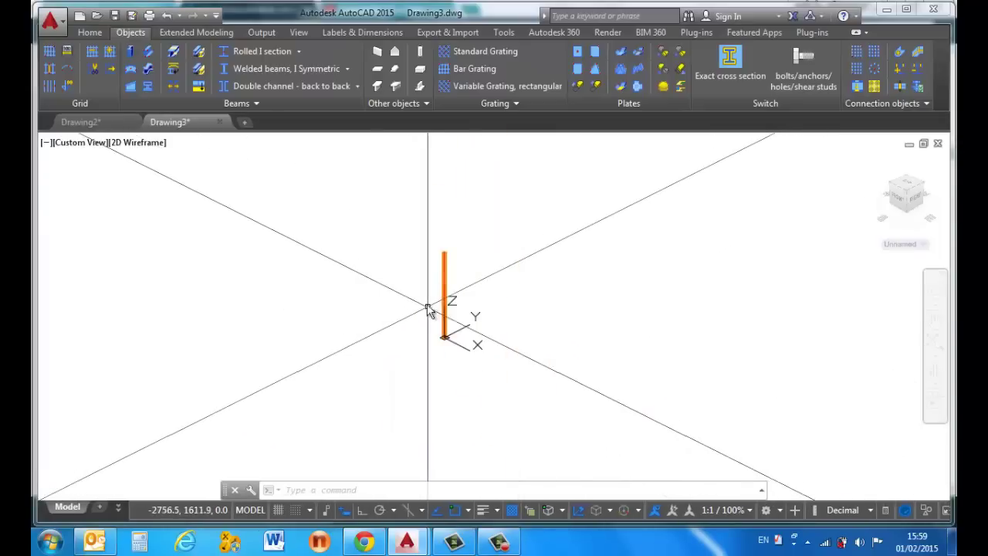
pyautogui.scroll(4, 432, 280)
pyautogui.scroll(-2, 430, 276)
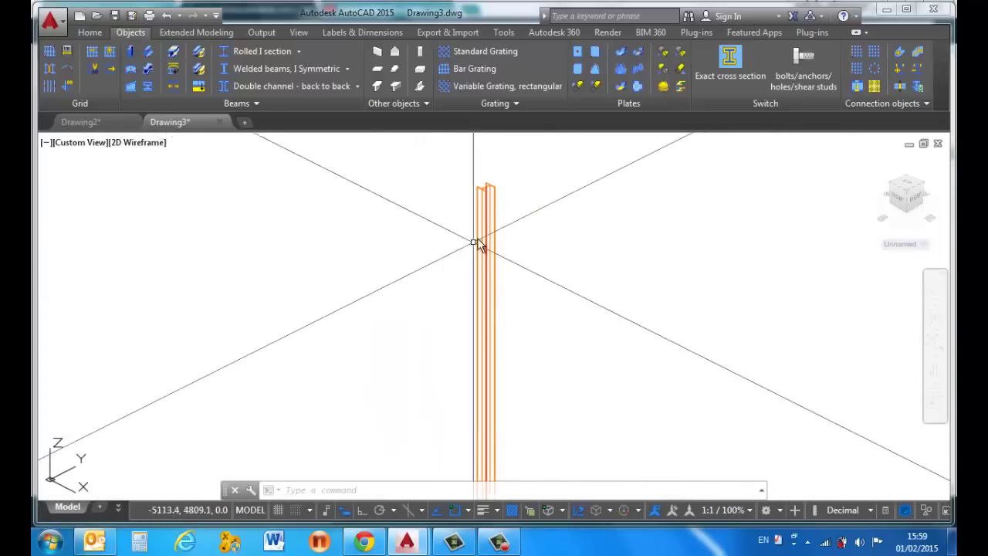
pyautogui.click(137, 144)
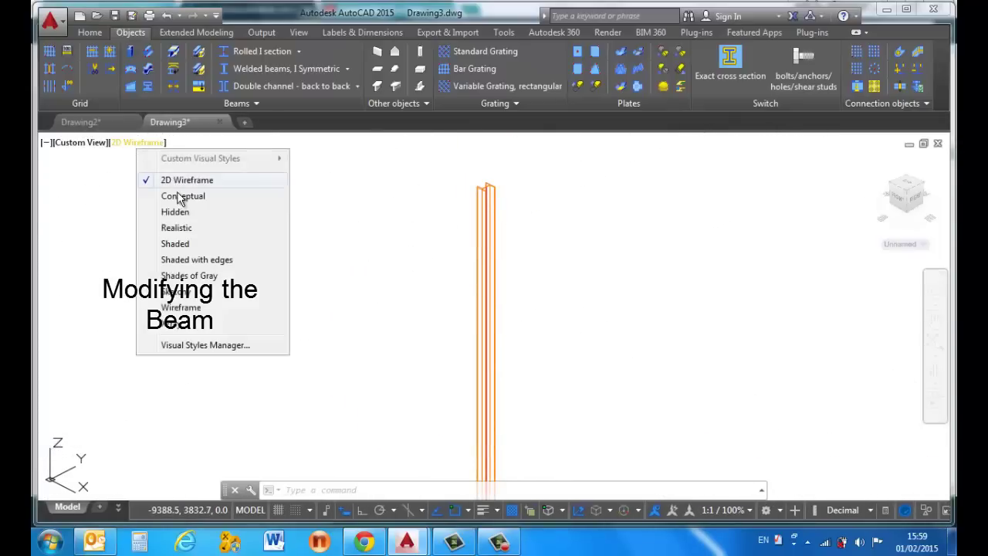
pyautogui.click(180, 196)
# Reopen the column's properties and change its section to UK Universal Column UC254x254x89, keeping the column in view.
pyautogui.scroll(-2, 344, 204)
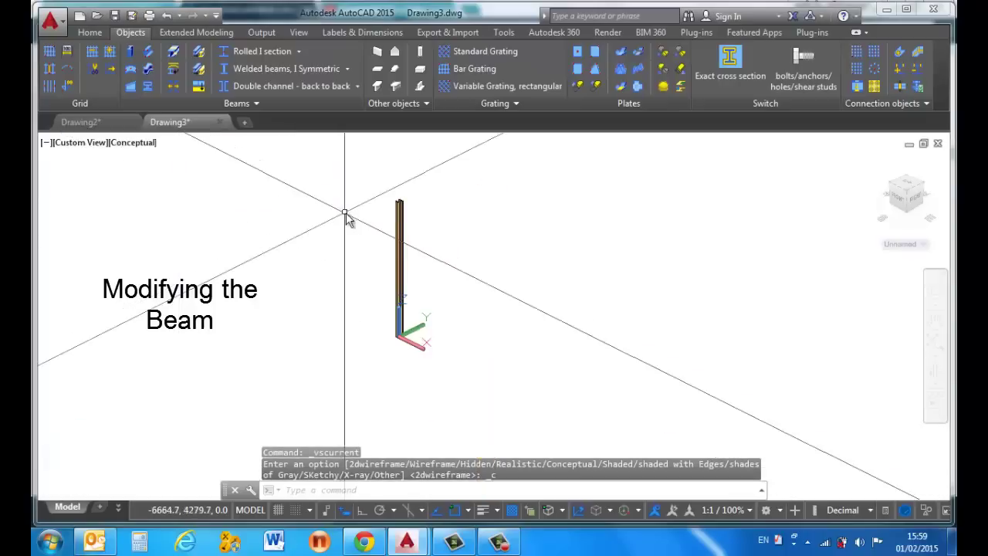
pyautogui.scroll(4, 404, 200)
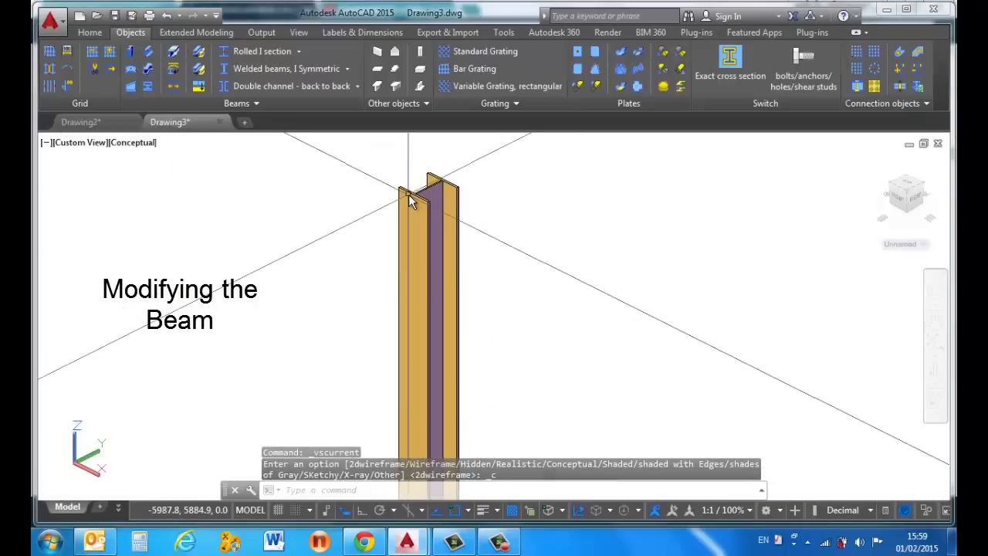
pyautogui.doubleClick(409, 194)
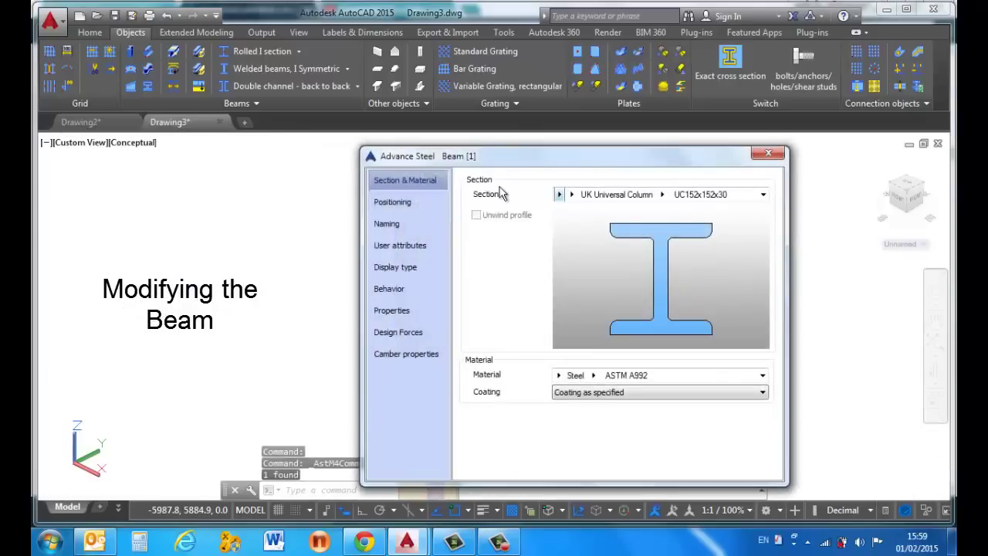
pyautogui.click(660, 194)
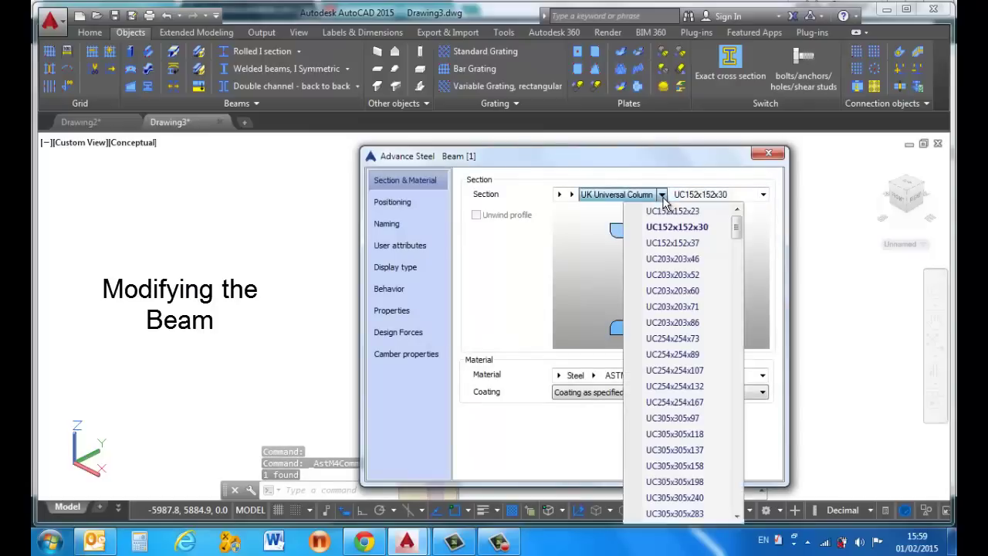
pyautogui.click(672, 355)
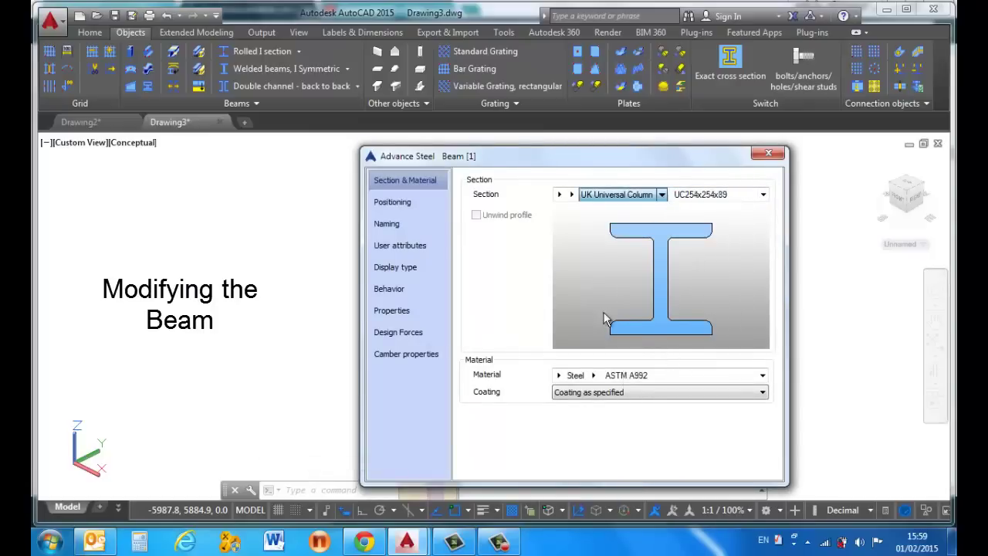
pyautogui.moveTo(507, 158); pyautogui.dragTo(716, 165)
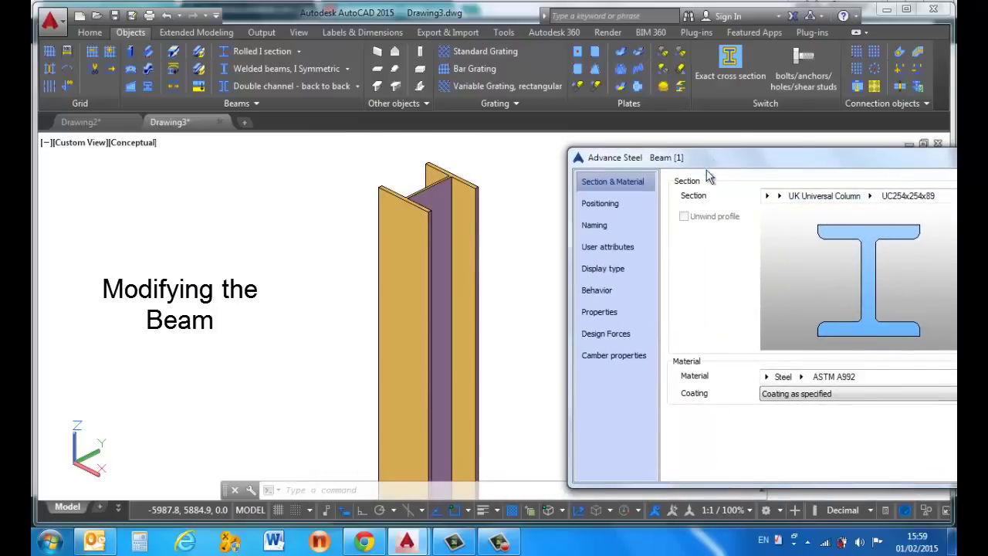
# Try the column's rotation angles all the way round in 45-degree increments, ending back at 0, with the offset point kept.
pyautogui.click(618, 205)
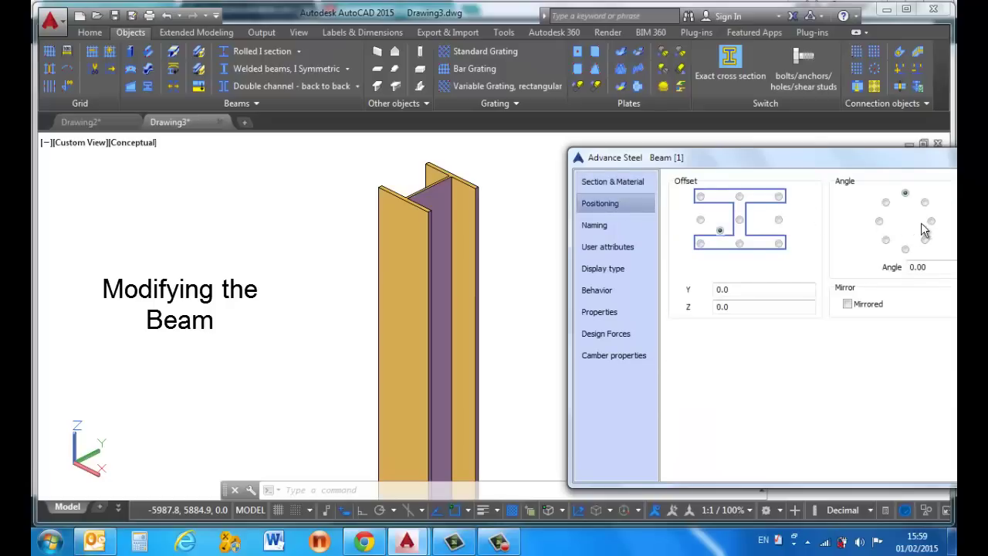
pyautogui.click(925, 202)
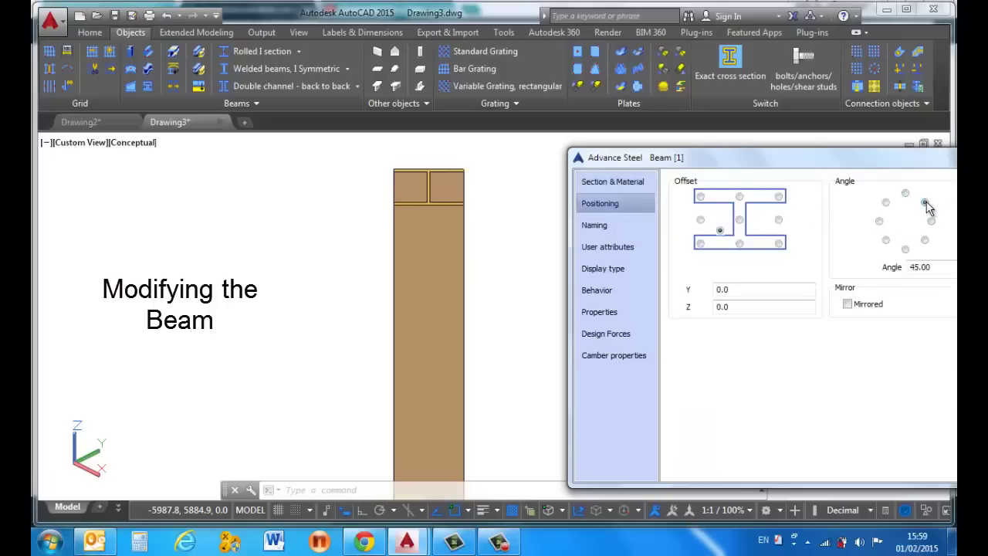
pyautogui.click(931, 222)
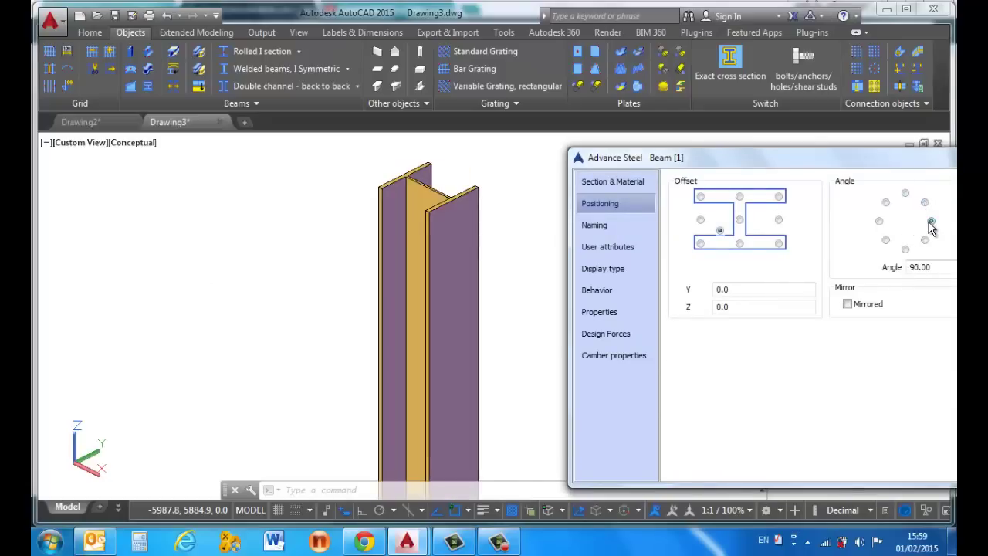
pyautogui.click(925, 240)
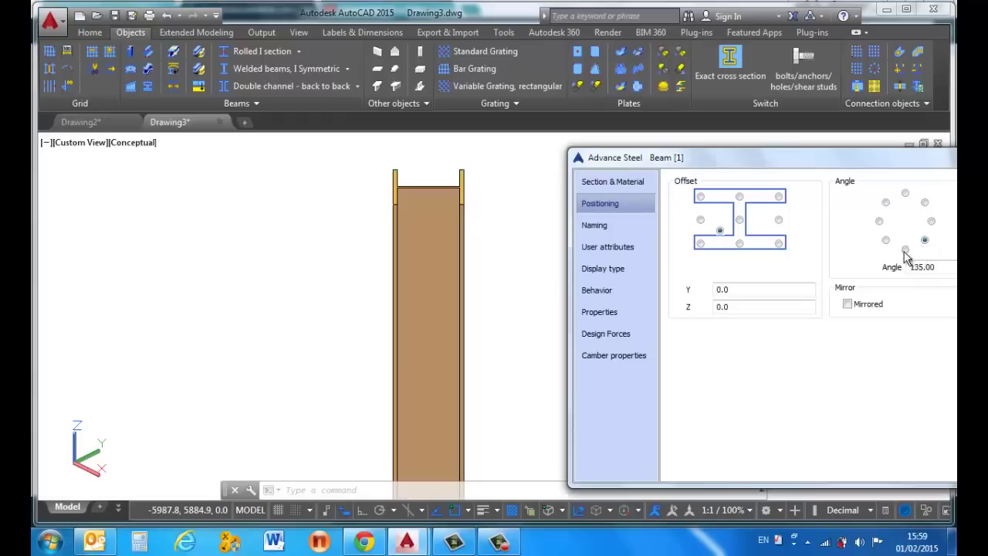
pyautogui.click(906, 248)
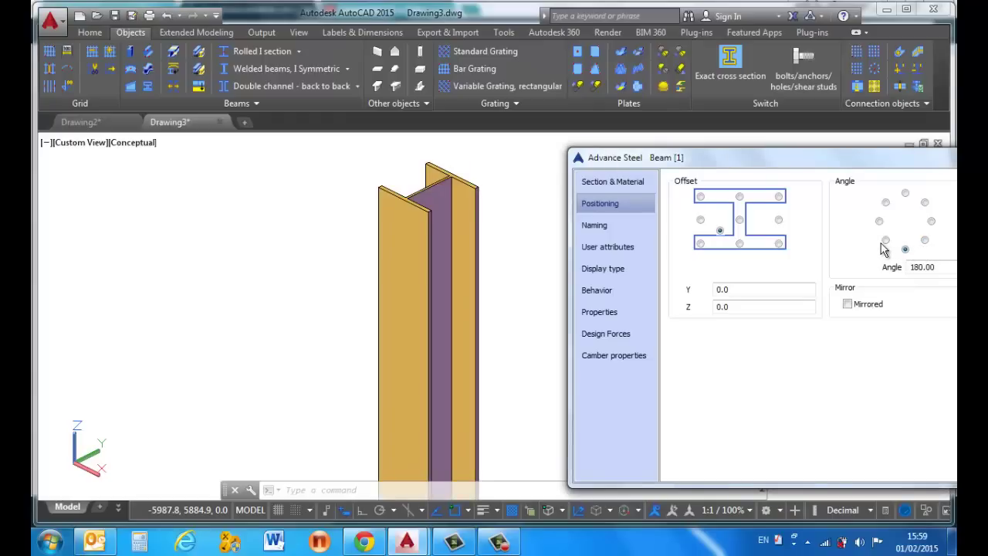
pyautogui.click(885, 241)
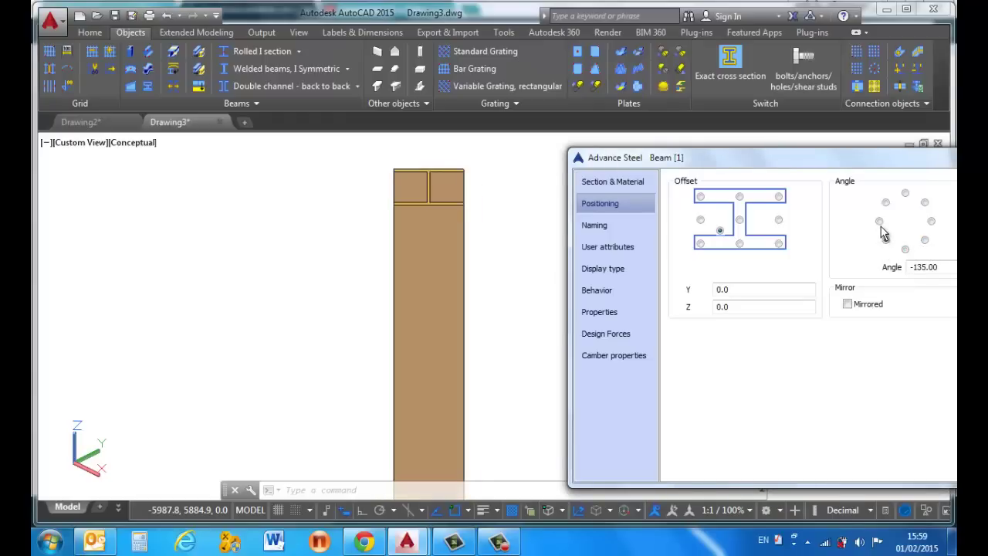
pyautogui.click(880, 222)
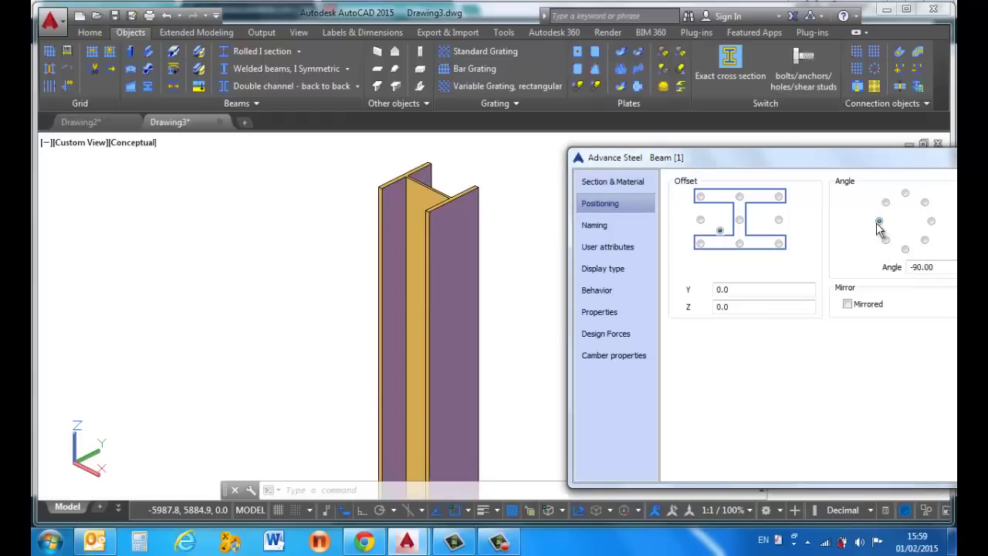
pyautogui.click(886, 203)
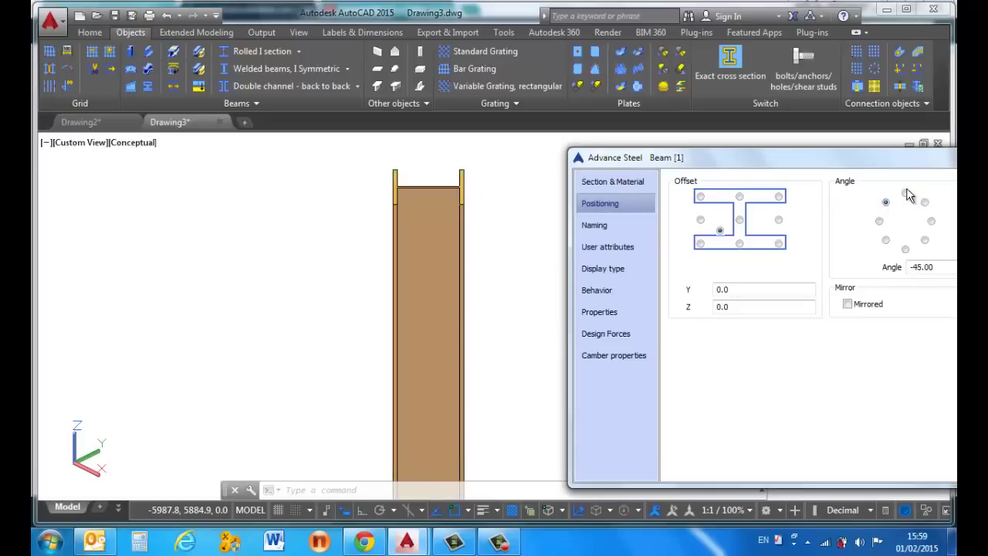
pyautogui.click(906, 194)
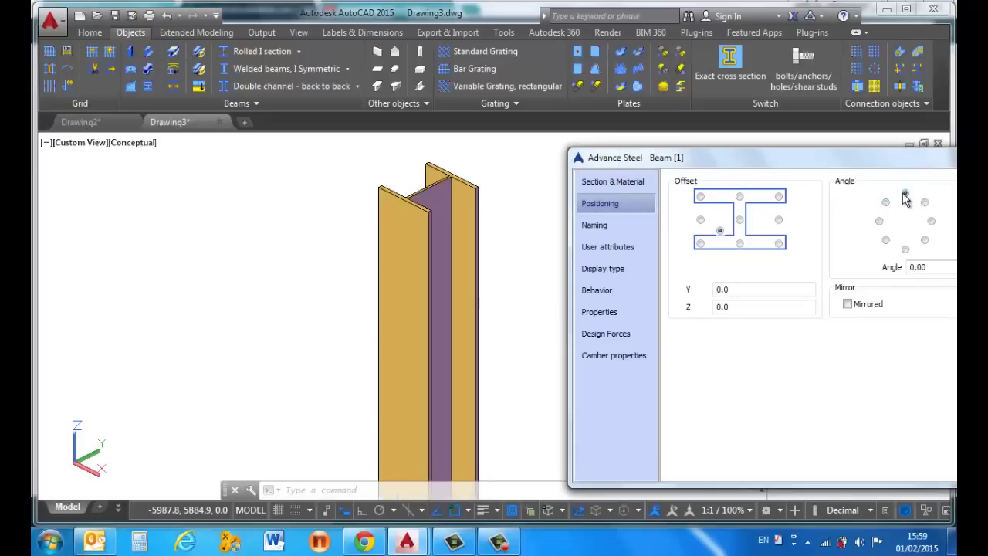
pyautogui.click(719, 231)
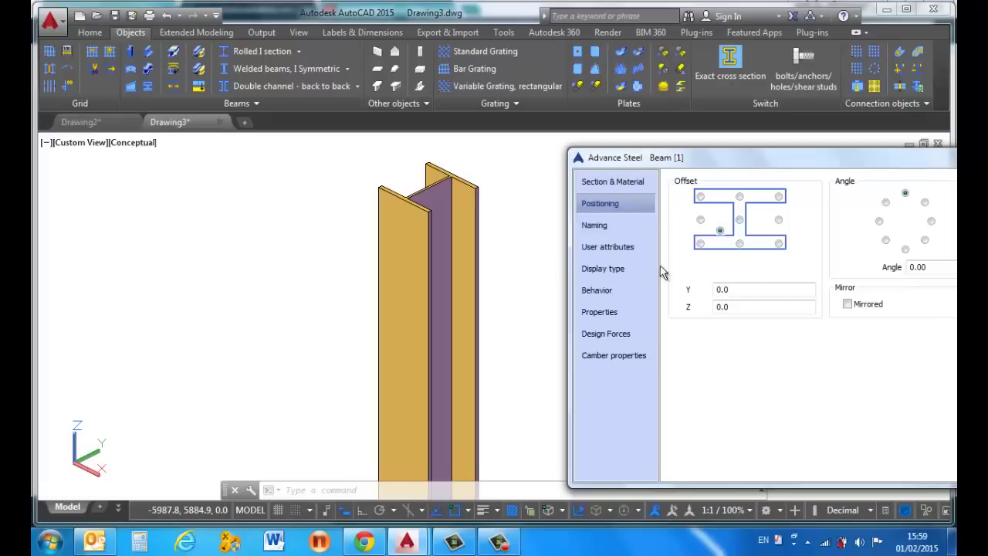
# Set the column's single part mark to C1 and show its user attributes.
pyautogui.click(613, 227)
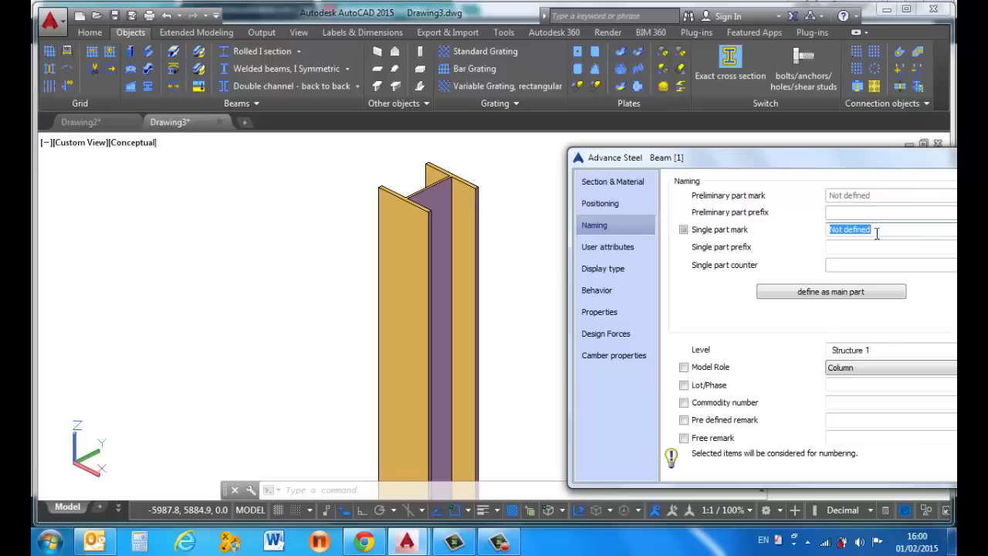
pyautogui.write('C1')
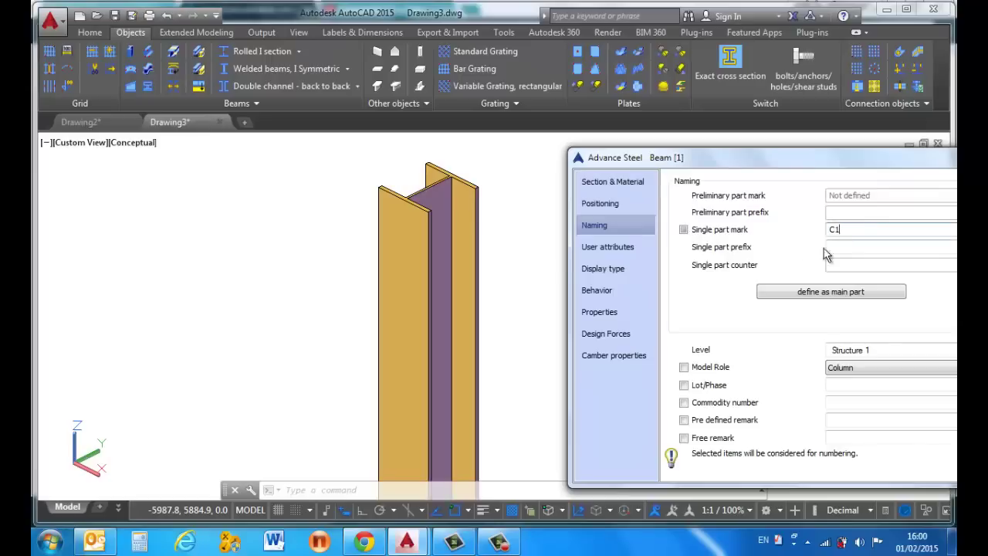
pyautogui.click(628, 254)
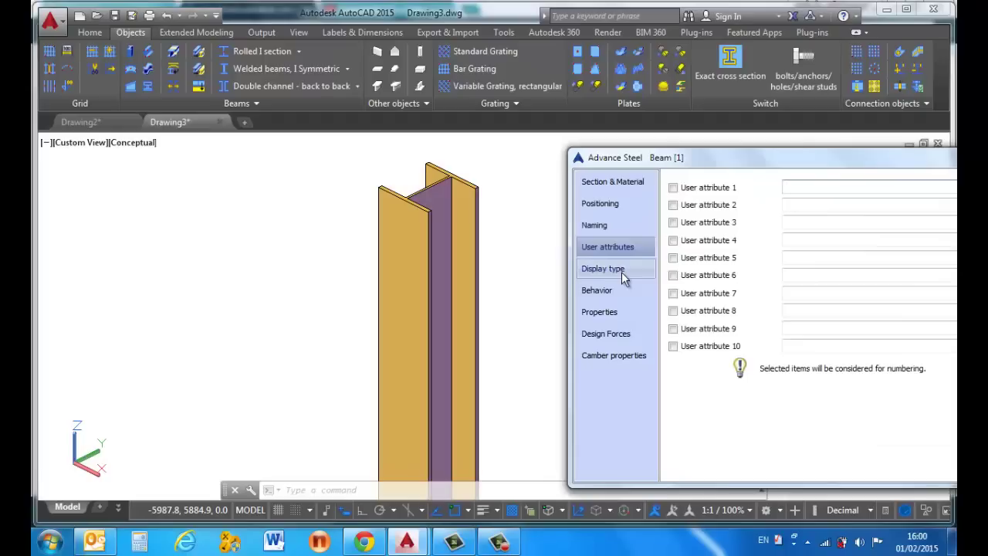
# Set the column's display type to Off.
pyautogui.click(622, 270)
pyautogui.moveTo(789, 161); pyautogui.dragTo(764, 154)
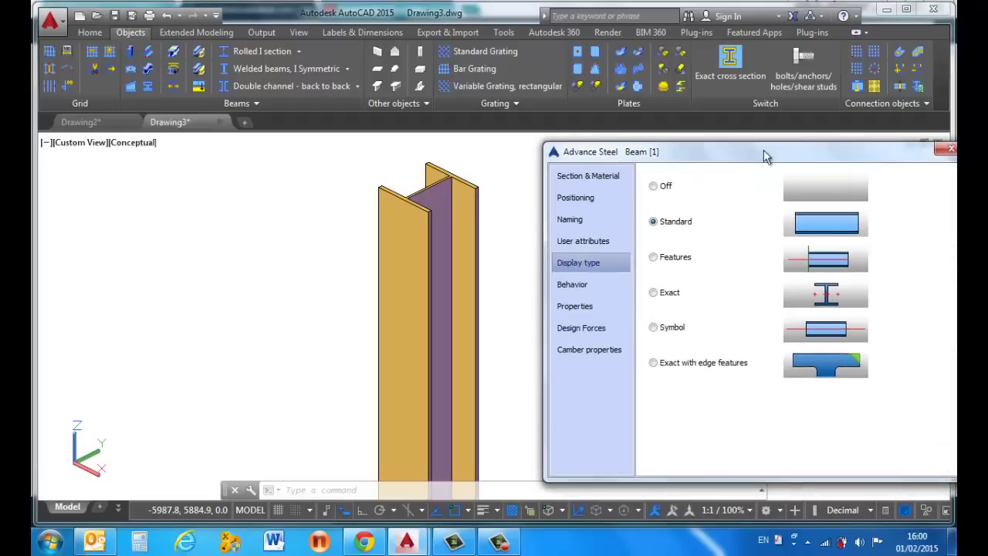
pyautogui.click(653, 187)
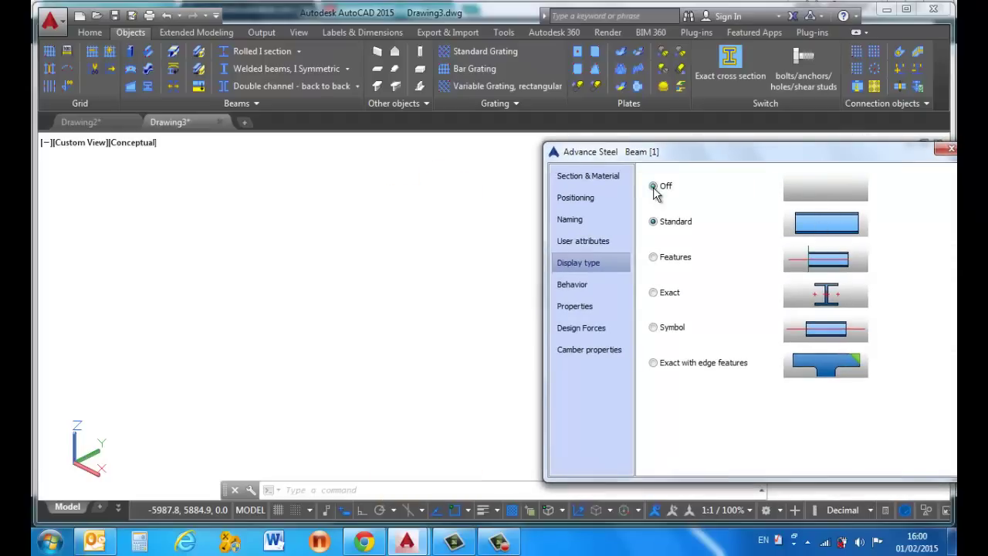
# Try the column's display types Standard, Features and Symbol, ending on Exact with edge features, and inspect the column's upper end.
pyautogui.click(653, 222)
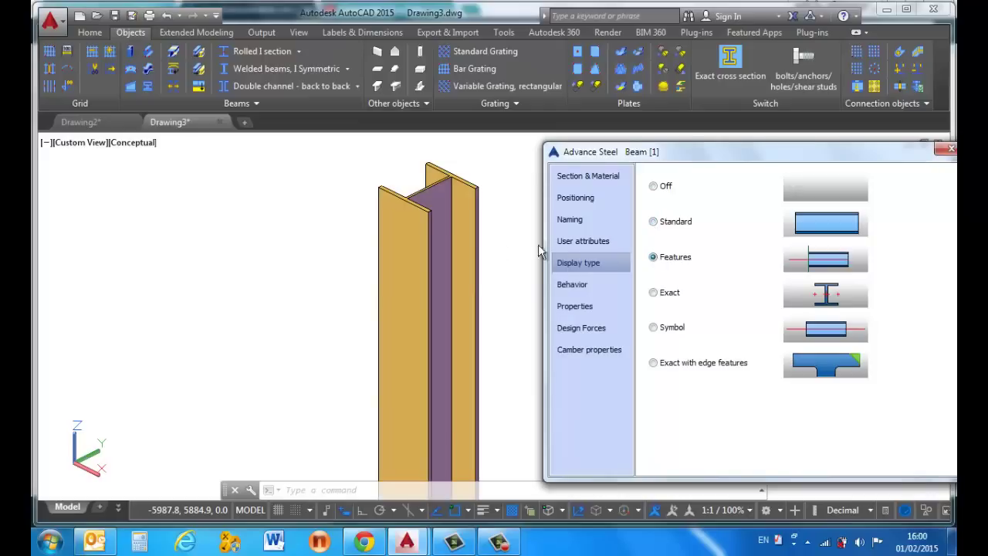
pyautogui.scroll(-3, 434, 182)
pyautogui.scroll(2, 435, 186)
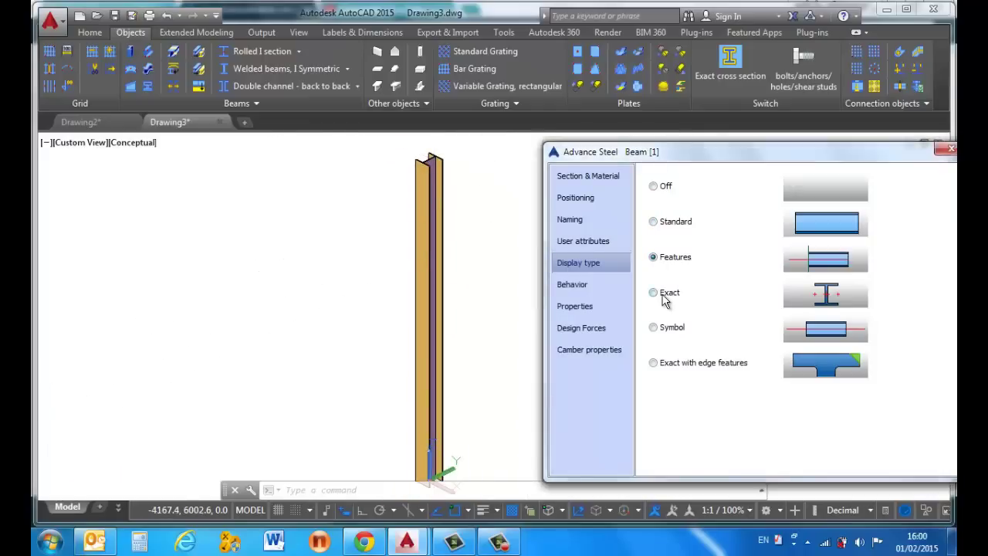
pyautogui.click(663, 331)
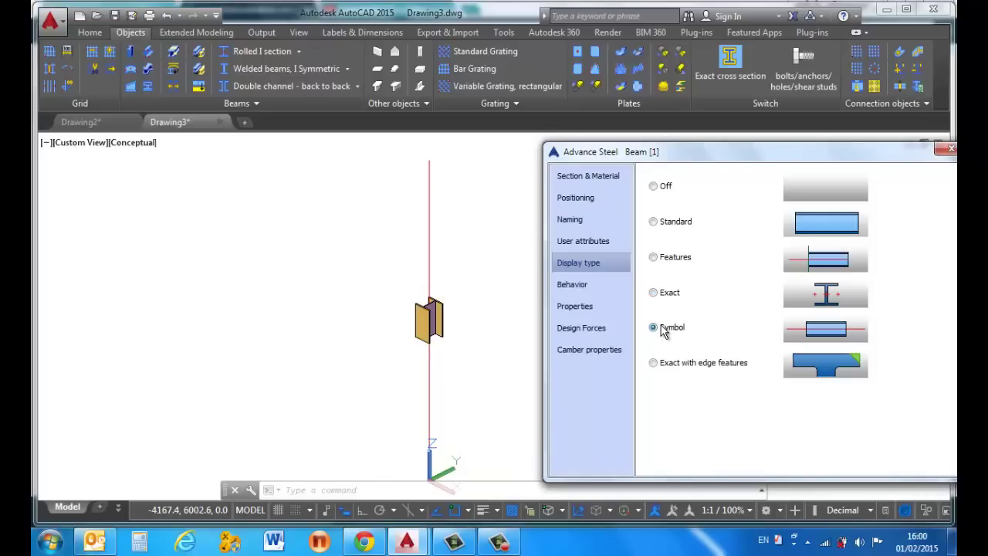
pyautogui.click(660, 366)
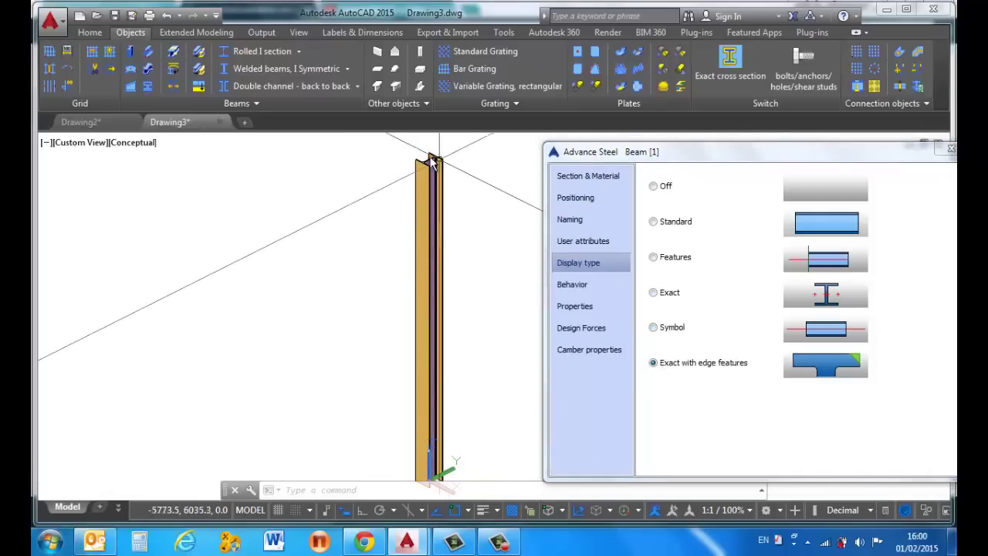
pyautogui.scroll(5, 432, 160)
pyautogui.scroll(-3, 376, 185)
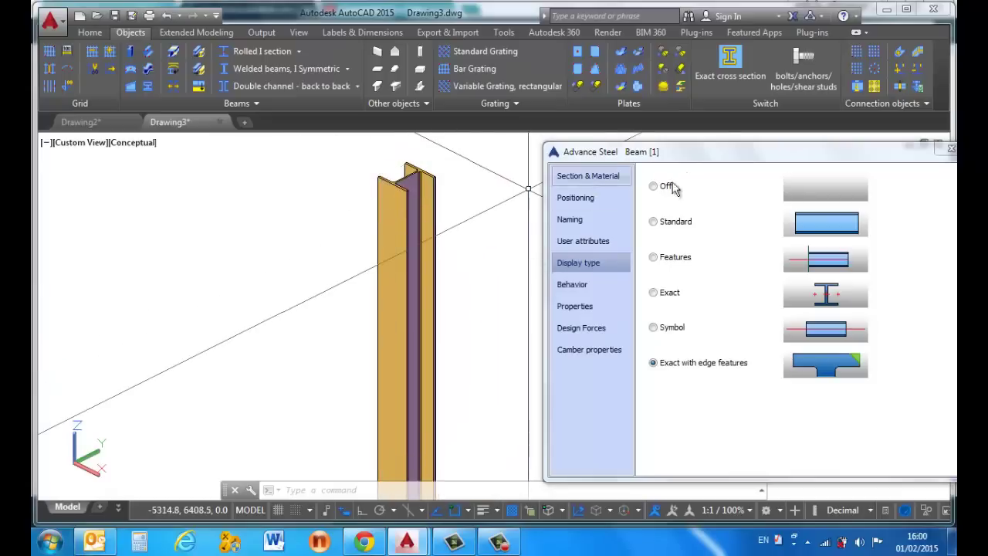
# Show the column's behavior settings and enter 1 as the single part explicit quantity.
pyautogui.moveTo(711, 151); pyautogui.dragTo(625, 168)
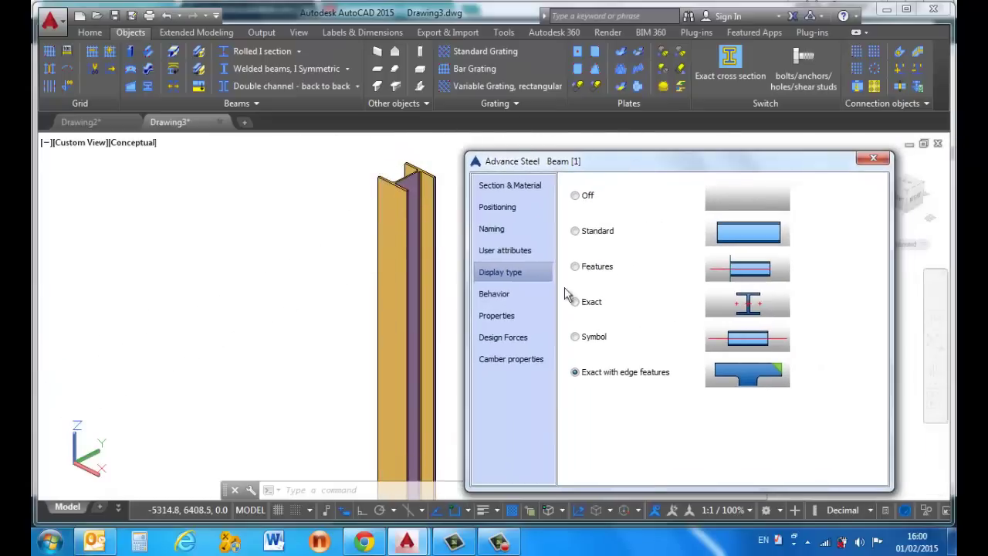
pyautogui.click(496, 295)
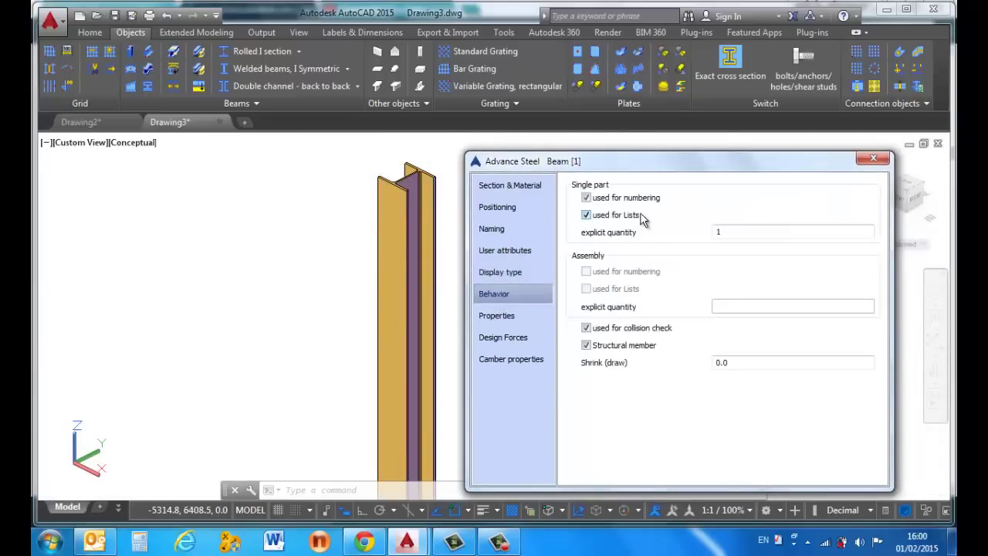
pyautogui.click(717, 231)
pyautogui.write('1')
# Review the column's full list of section properties and set the design forces standard to ASD.
pyautogui.click(513, 318)
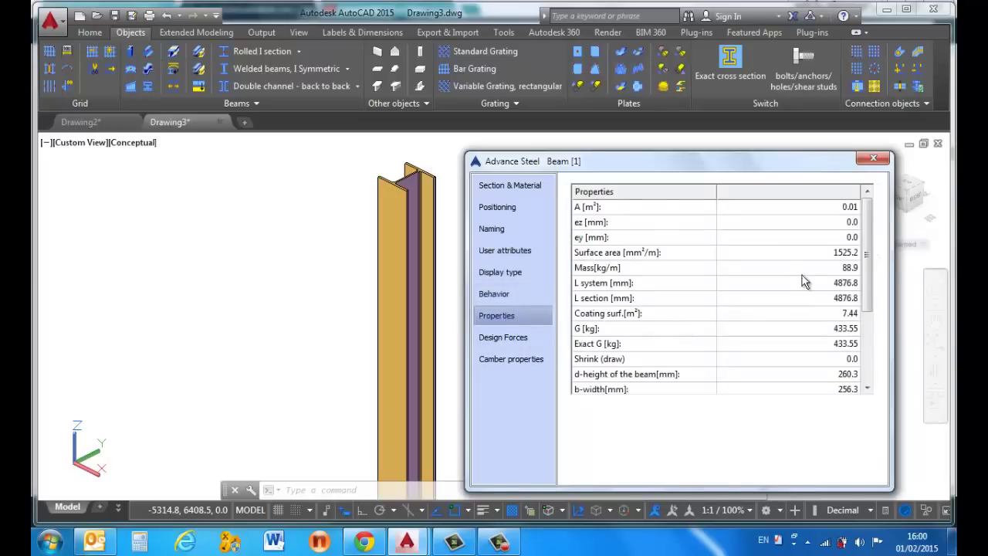
pyautogui.moveTo(871, 216); pyautogui.dragTo(869, 299)
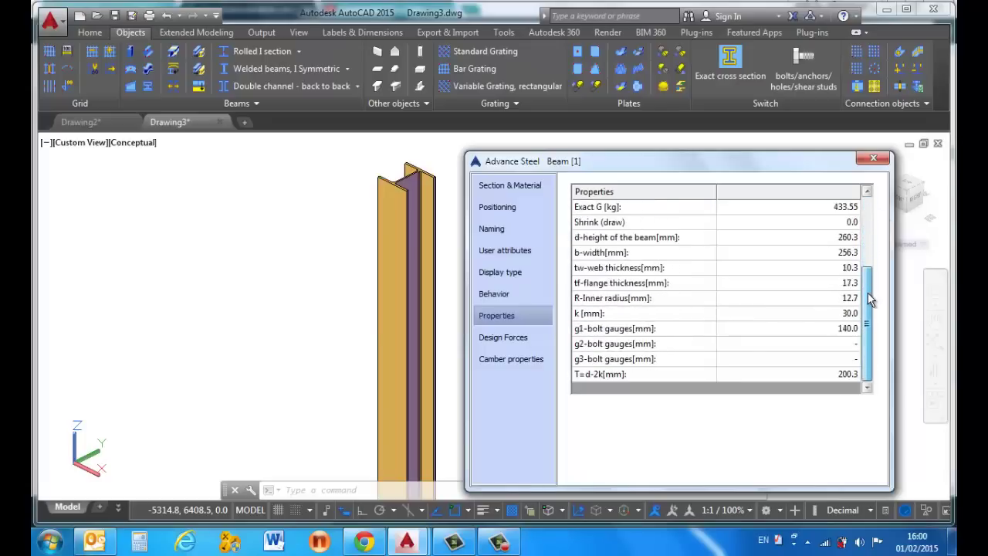
pyautogui.click(514, 338)
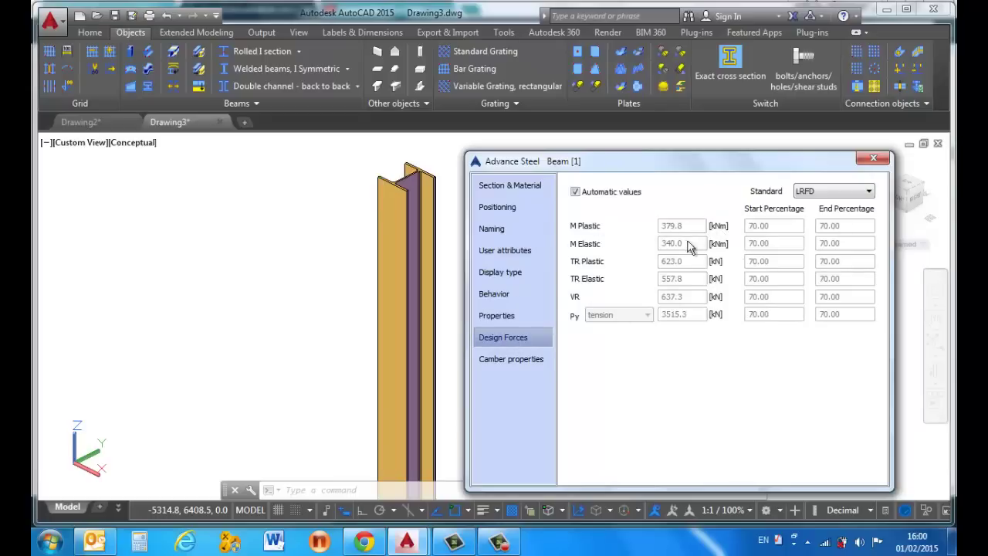
pyautogui.click(819, 196)
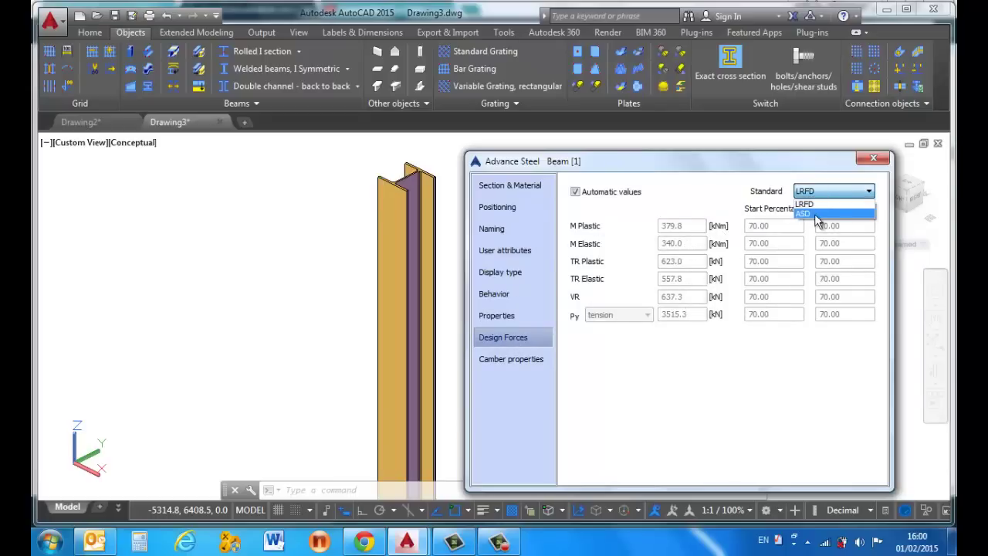
pyautogui.click(815, 214)
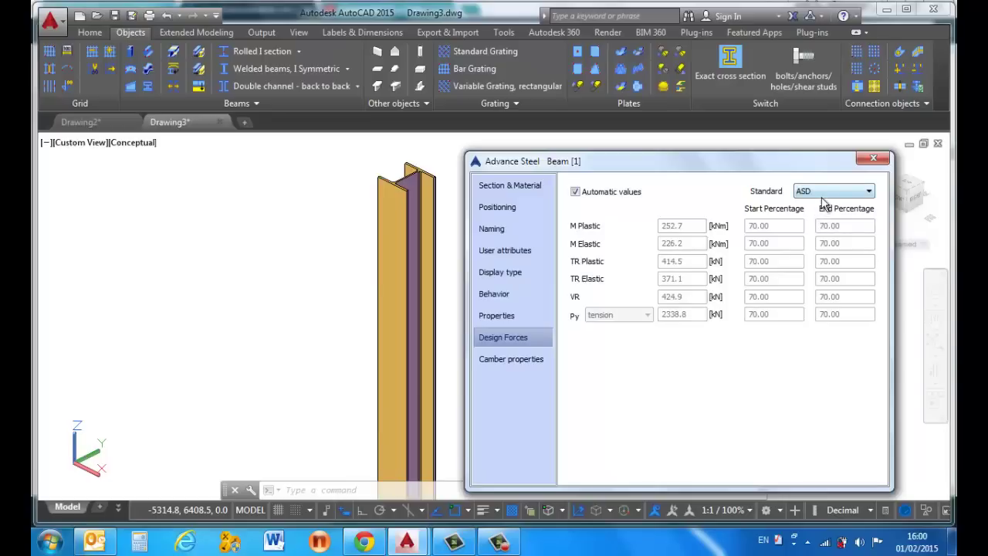
# Make the column cambered with direction on Y, start offset 10, end offset 20 and height 50, and inspect its base.
pyautogui.click(514, 361)
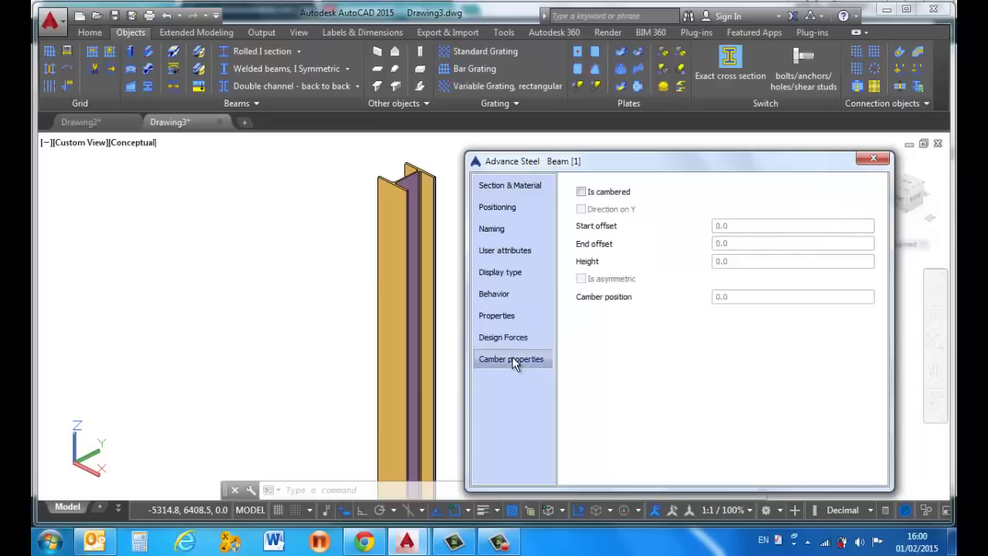
pyautogui.click(582, 193)
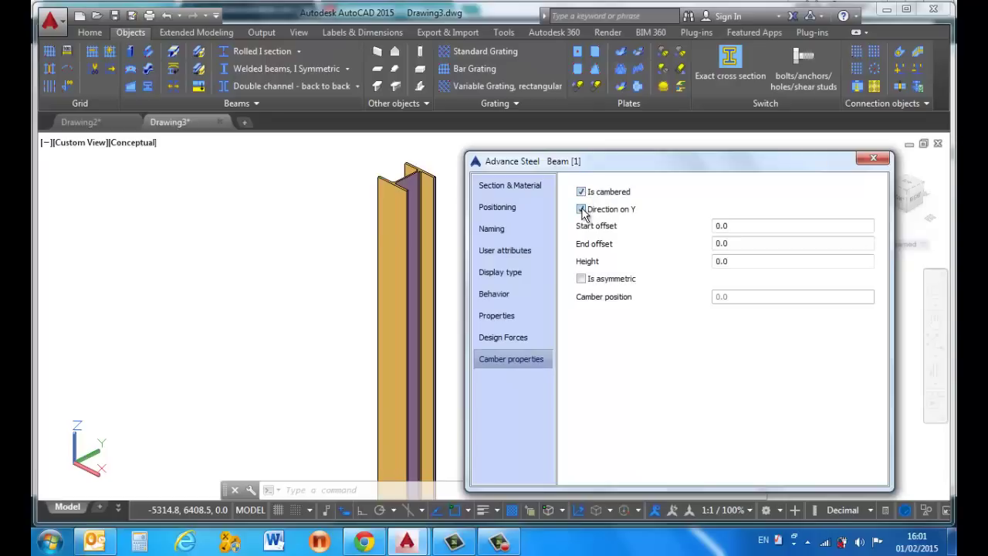
pyautogui.click(581, 210)
pyautogui.click(735, 226)
pyautogui.moveTo(735, 225); pyautogui.dragTo(719, 226)
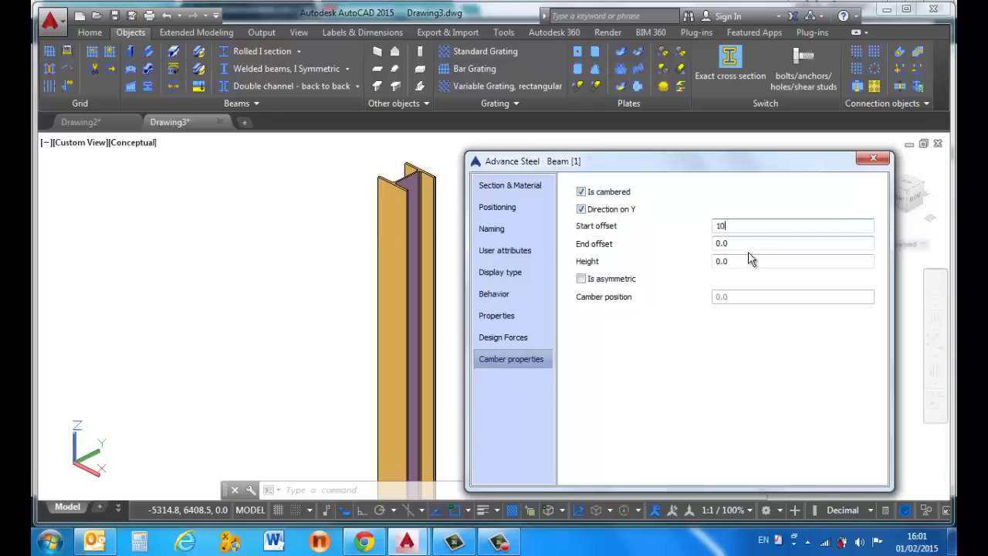
pyautogui.click(737, 244)
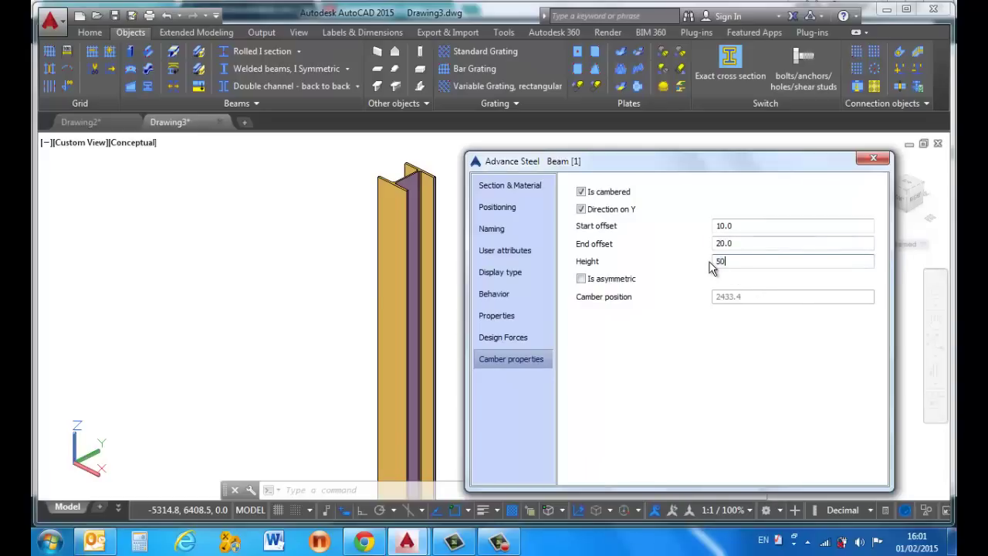
pyautogui.press('Tab')
pyautogui.scroll(-5, 417, 247)
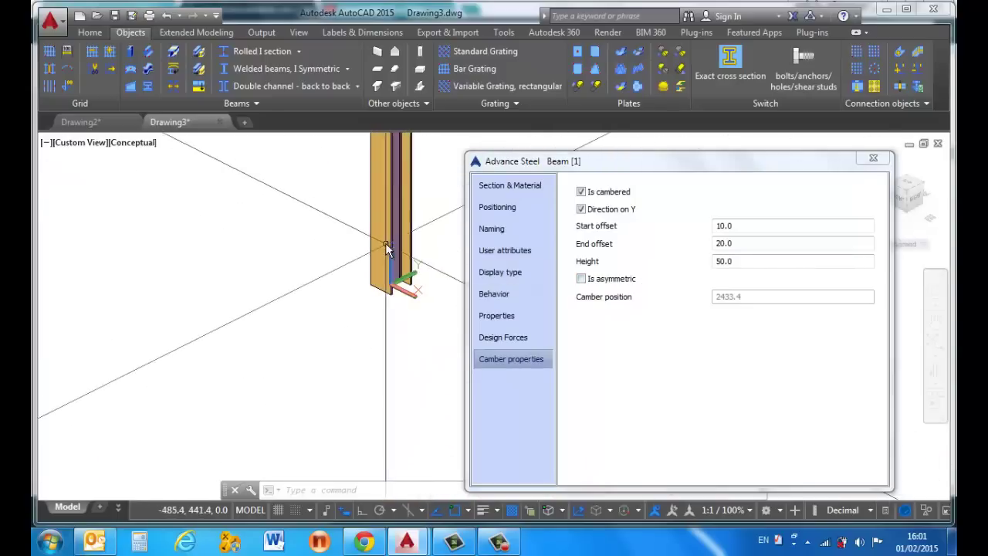
pyautogui.scroll(5, 371, 302)
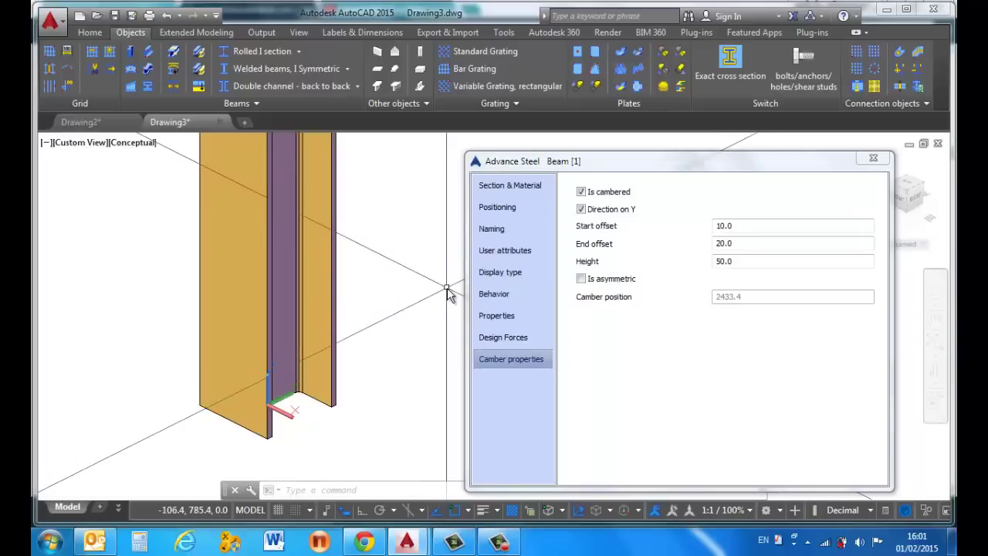
pyautogui.scroll(-6, 448, 292)
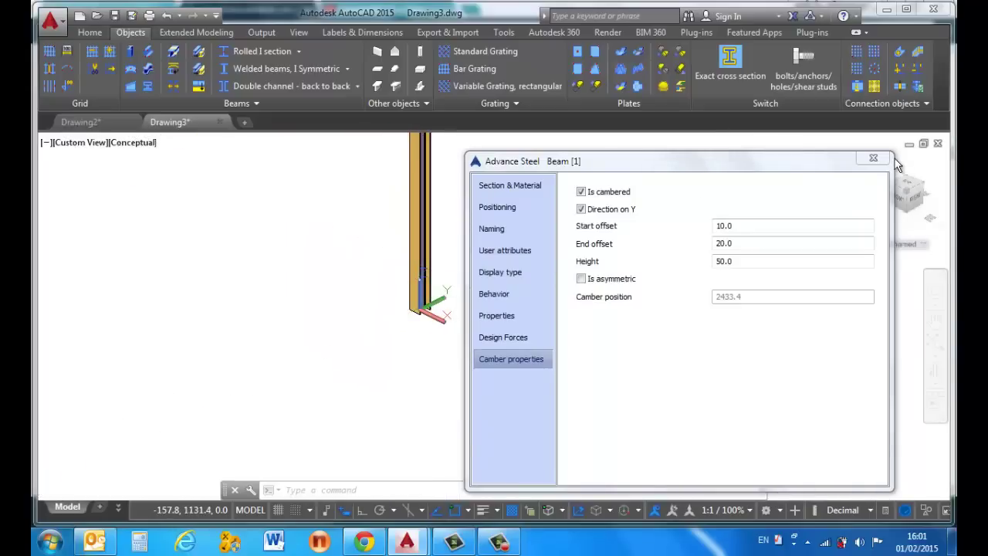
# Toggle the column's Direction on Y and Is cambered options and close its properties.
pyautogui.click(738, 226)
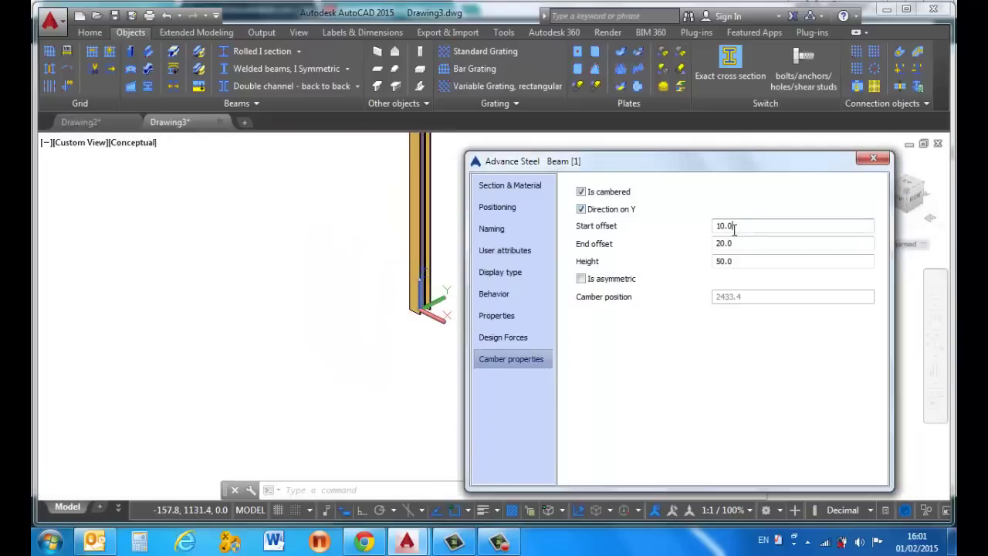
pyautogui.click(581, 210)
pyautogui.click(582, 191)
pyautogui.click(582, 192)
pyautogui.click(873, 159)
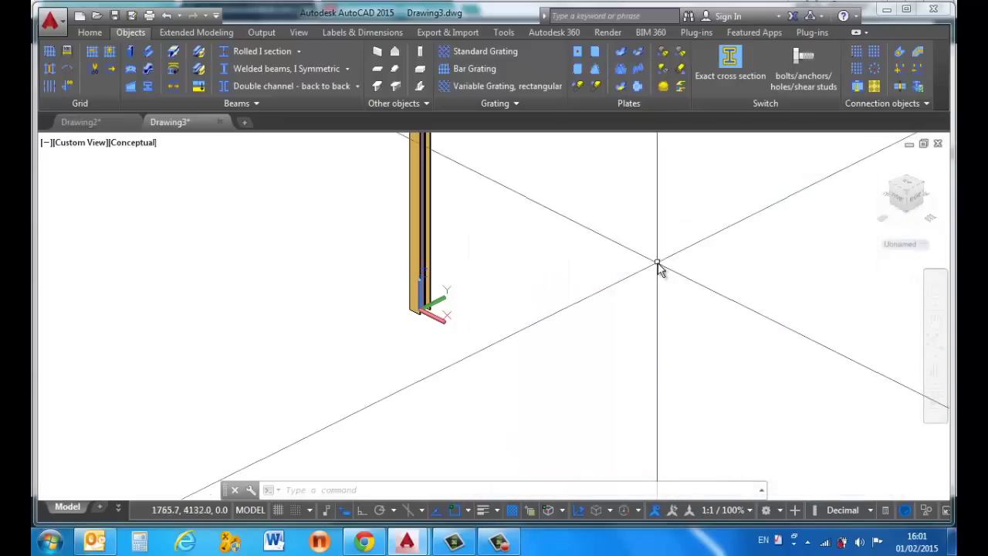
# Draw a small rectangle on the ground plane beside the column's base.
pyautogui.scroll(-3, 618, 231)
pyautogui.scroll(6, 575, 218)
pyautogui.scroll(2, 583, 239)
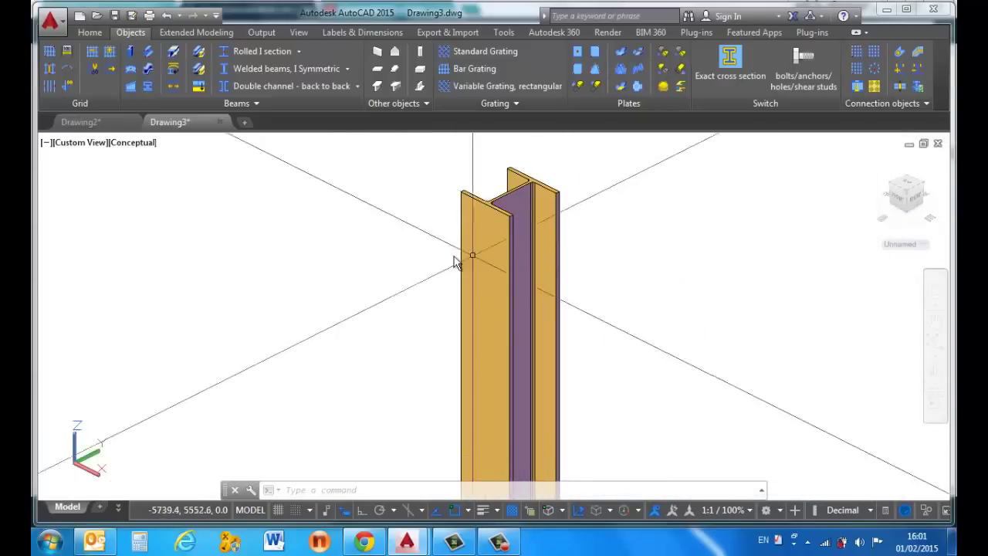
pyautogui.scroll(-5, 457, 257)
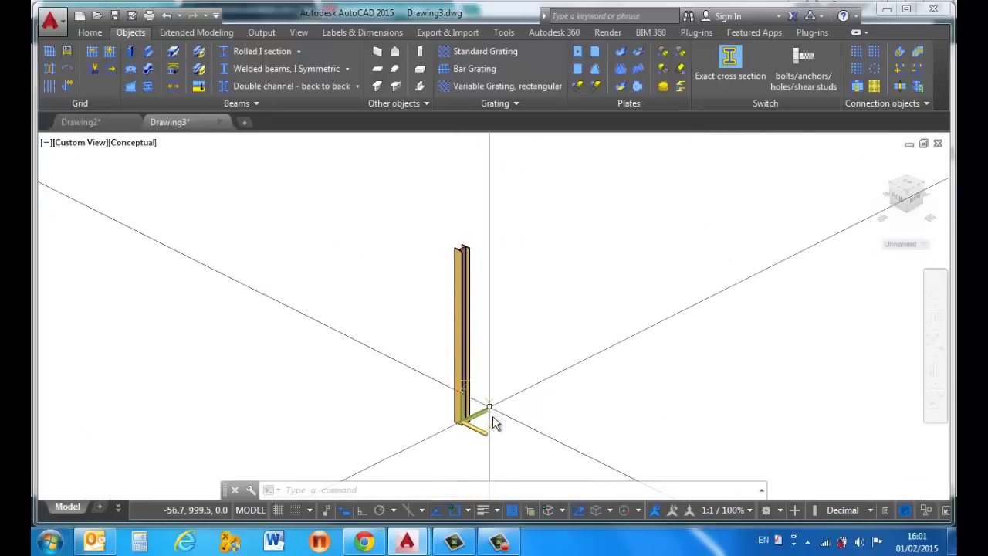
pyautogui.scroll(2, 495, 423)
pyautogui.write('rec')
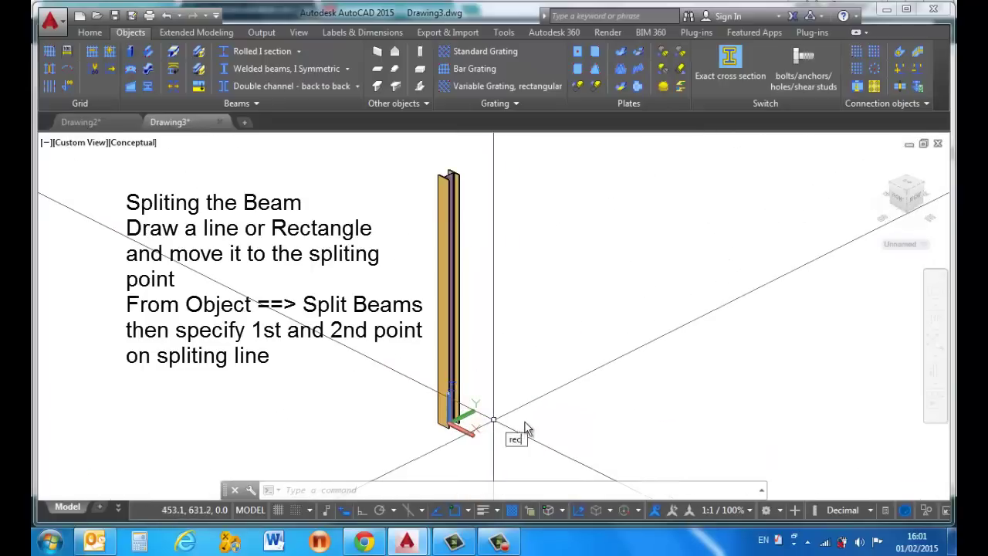
pyautogui.press('Return')
pyautogui.click(531, 422)
pyautogui.click(539, 378)
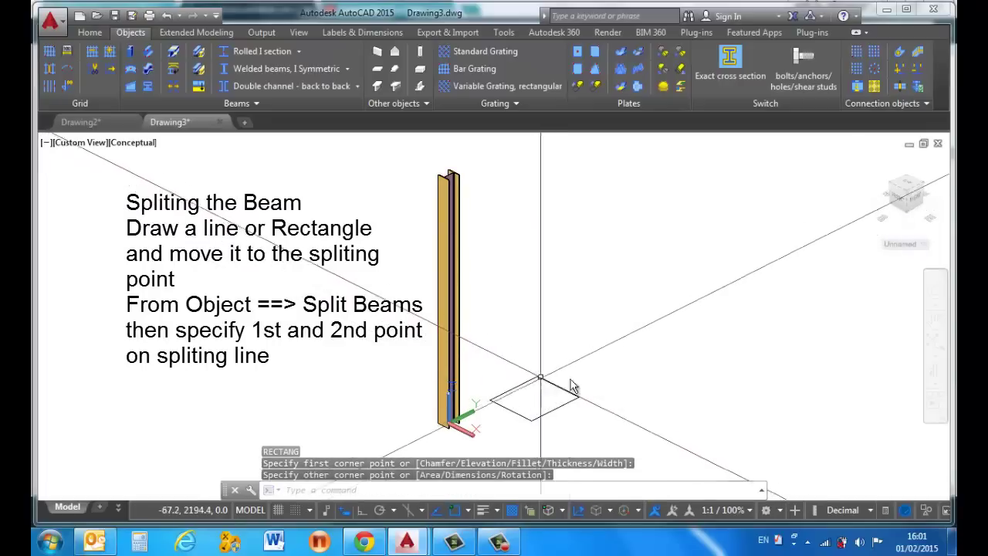
# Move the rectangle by the midpoint of its near edge to the midpoint of the column flange's bottom edge.
pyautogui.write('m')
pyautogui.press('Return')
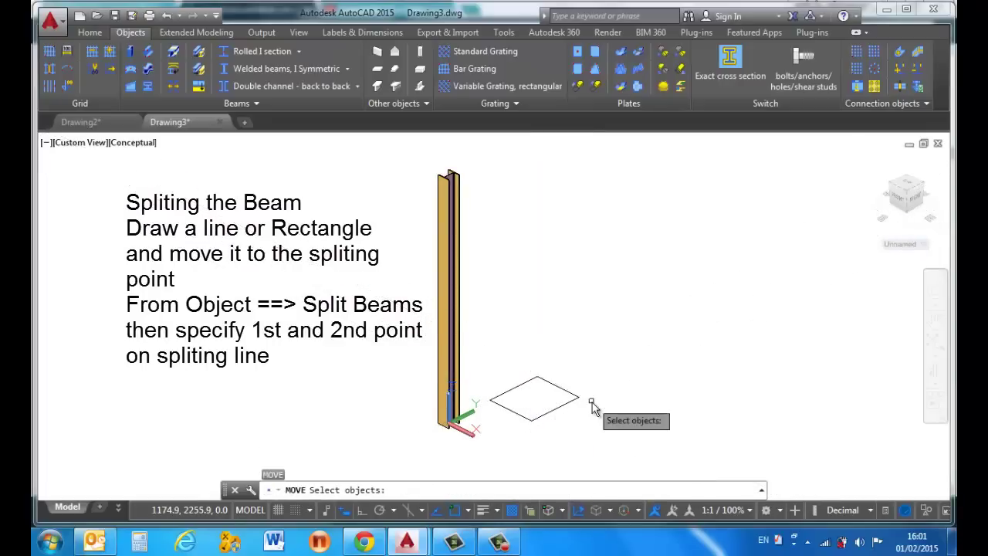
pyautogui.click(571, 402)
pyautogui.press('Return')
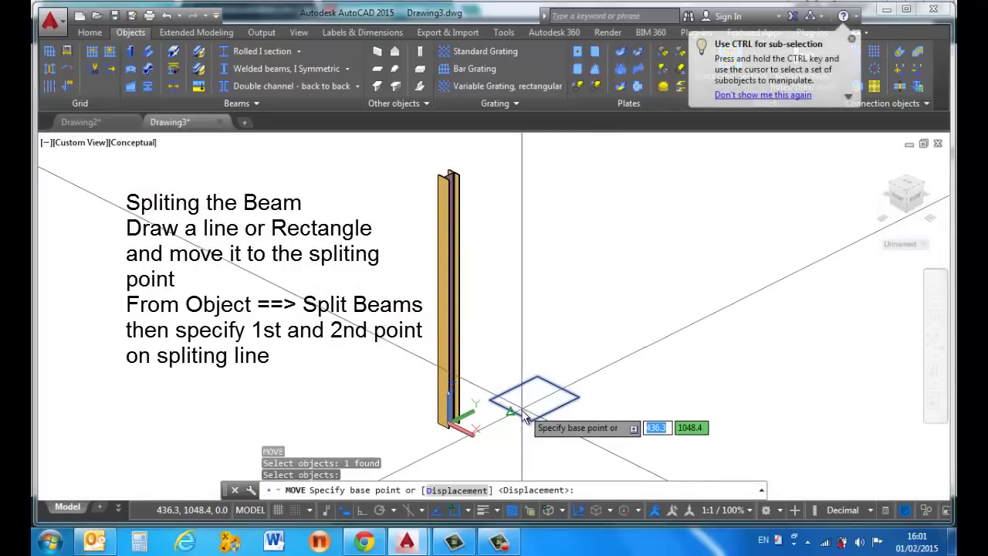
pyautogui.click(530, 414)
pyautogui.scroll(5, 523, 413)
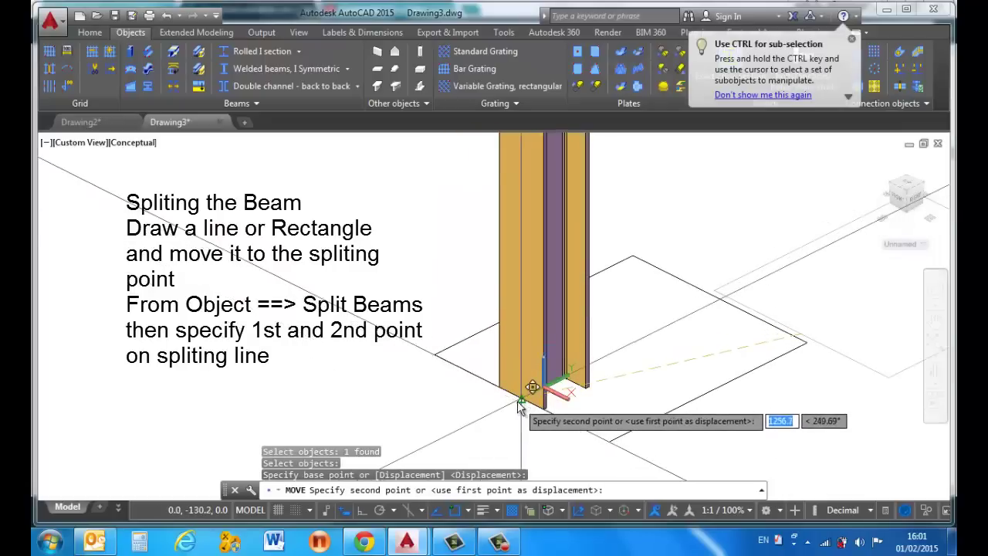
pyautogui.click(569, 399)
pyautogui.scroll(-3, 627, 391)
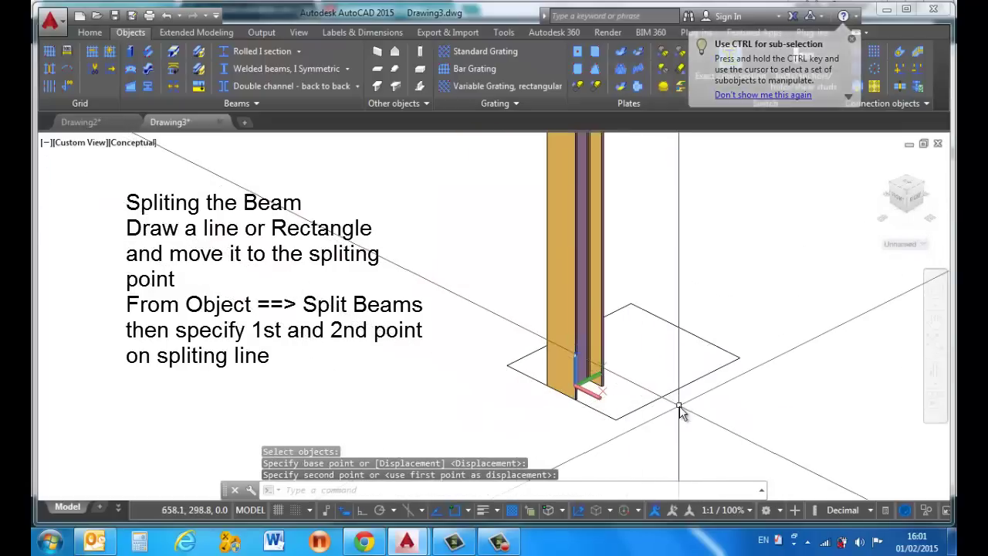
# Move the rectangle 1000 mm vertically up the column with ortho on.
pyautogui.press('Return')
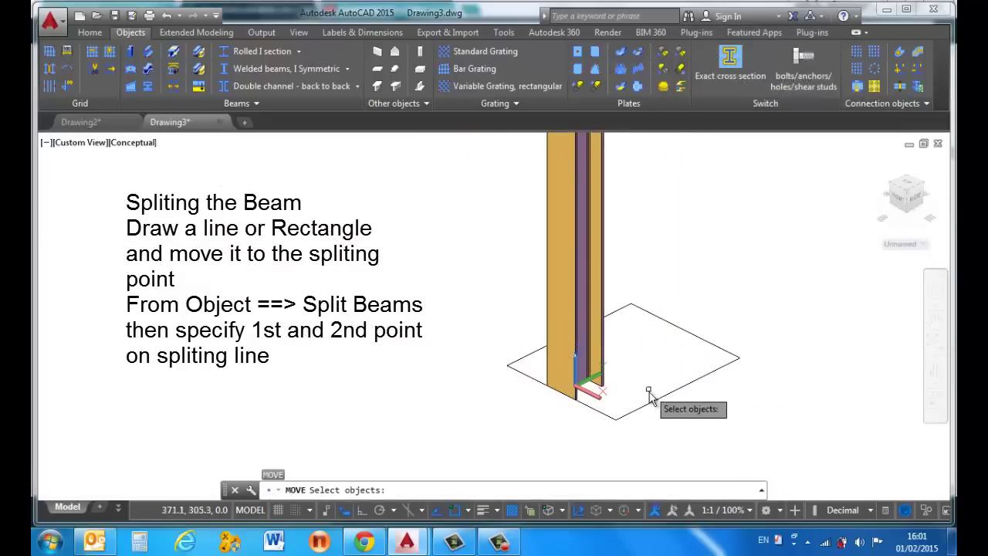
pyautogui.click(650, 406)
pyautogui.scroll(-3, 578, 412)
pyautogui.press('Return')
pyautogui.click(573, 416)
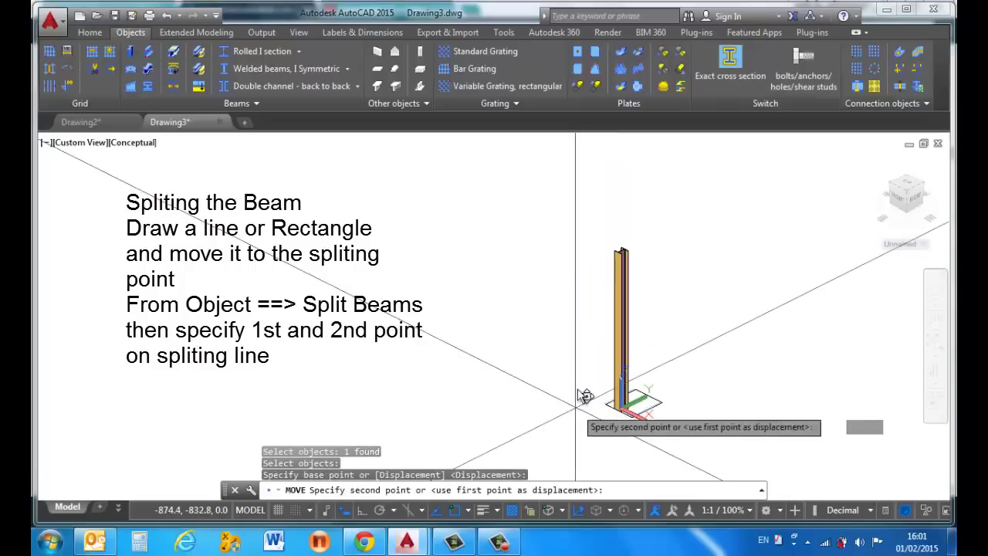
pyautogui.press('F8')
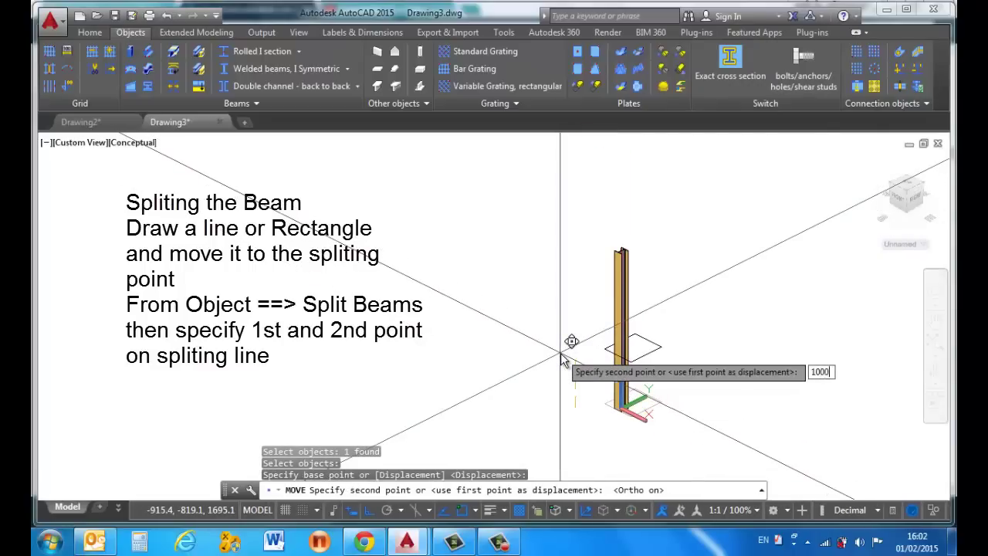
pyautogui.write('1000')
pyautogui.press('Return')
# Split the column at the rectangle's height, specifying two of the rectangle's corners as split points.
pyautogui.scroll(4, 660, 390)
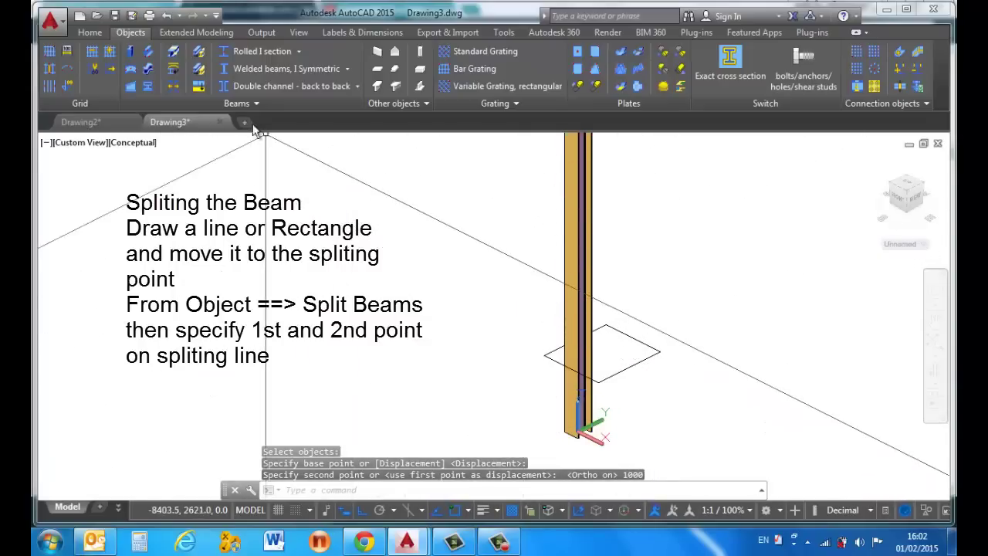
pyautogui.click(197, 53)
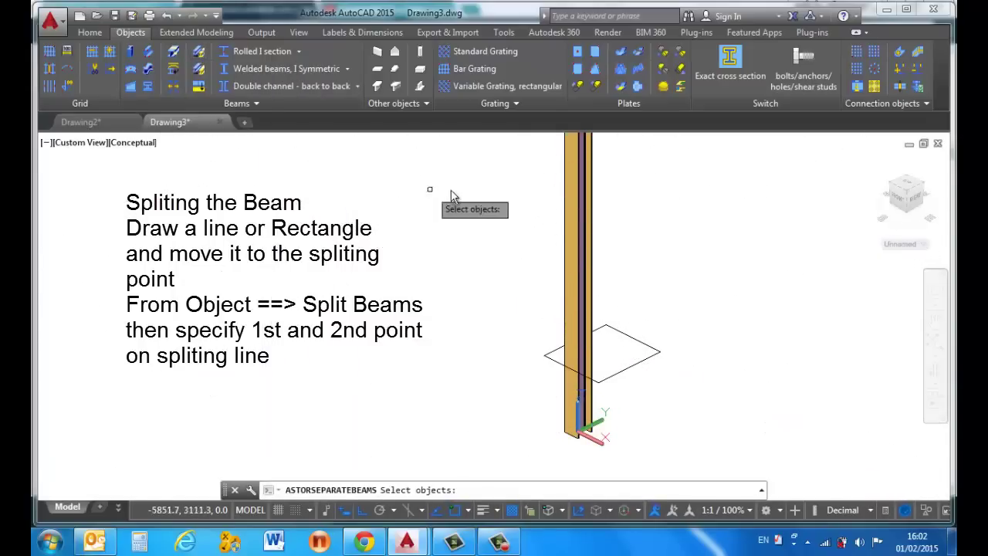
pyautogui.click(568, 224)
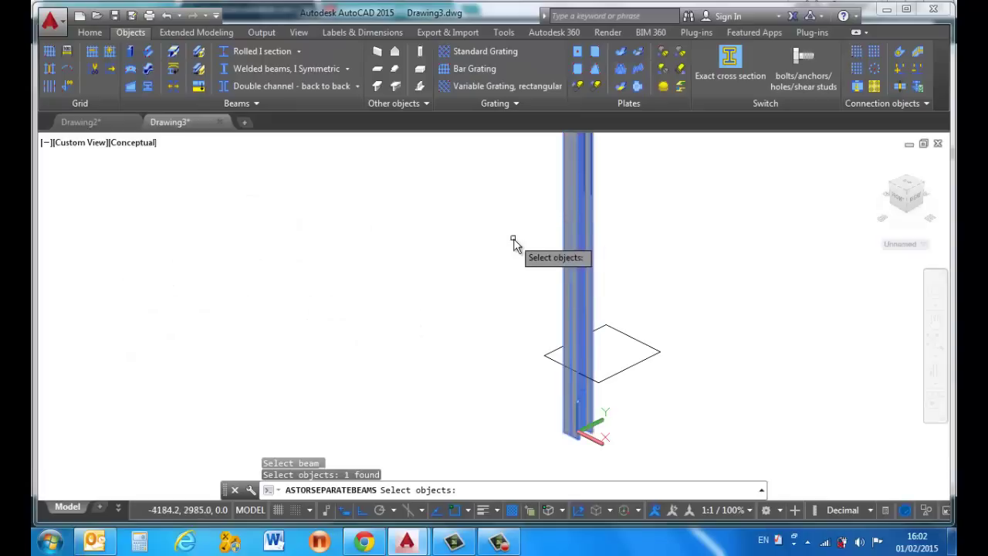
pyautogui.press('Return')
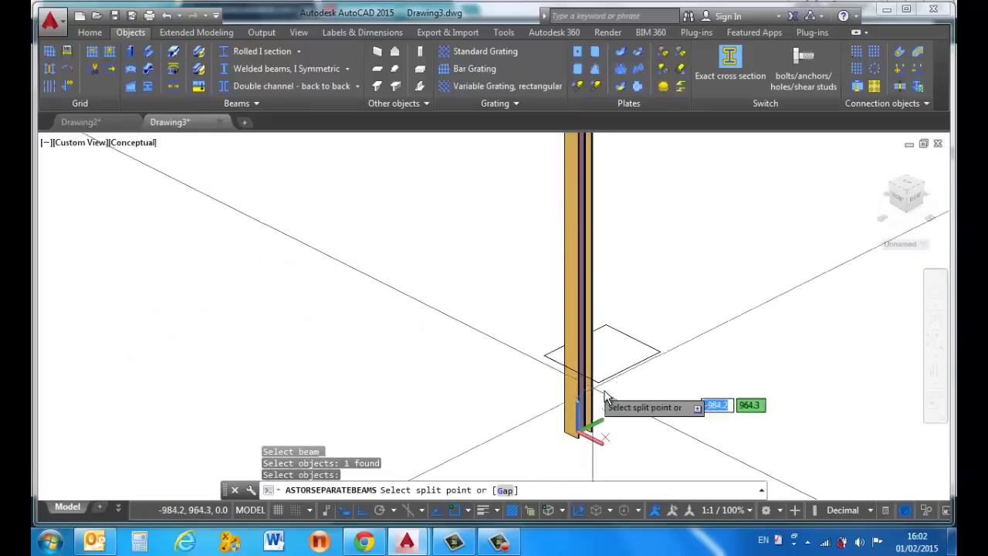
pyautogui.click(596, 392)
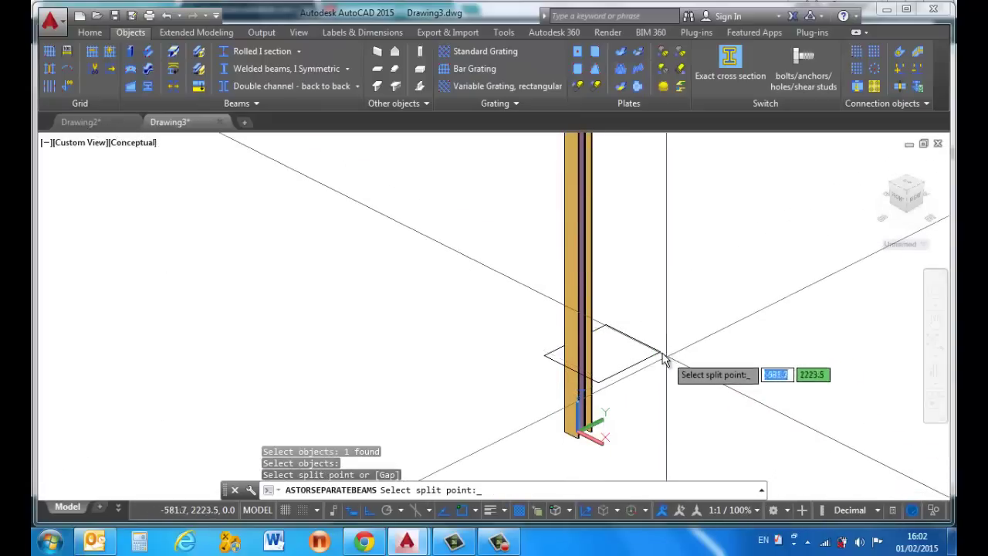
pyautogui.click(607, 327)
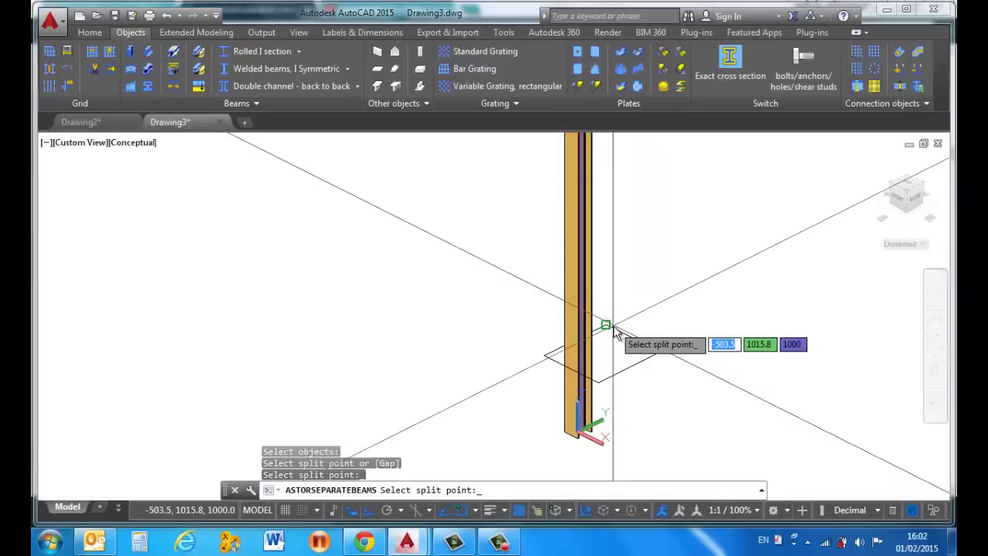
# Select the column segments above and below the rectangle to check the split, and clear the selection.
pyautogui.scroll(5, 616, 332)
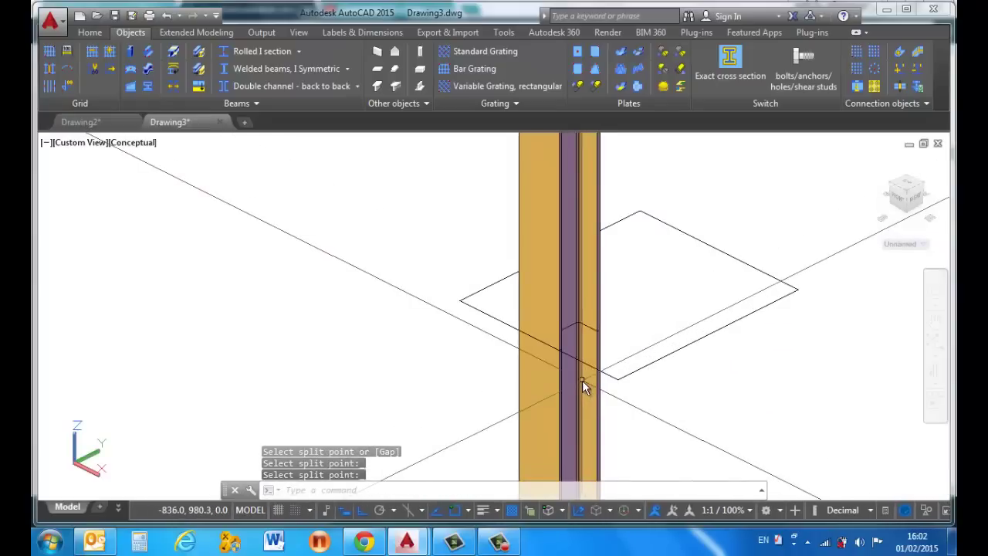
pyautogui.press('Return')
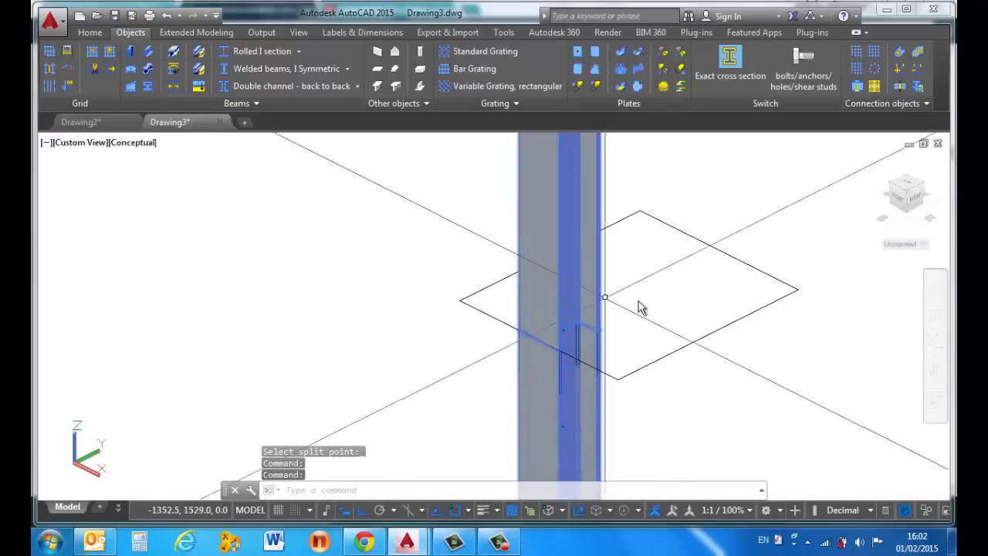
pyautogui.press('Escape')
pyautogui.click(574, 294)
pyautogui.click(552, 390)
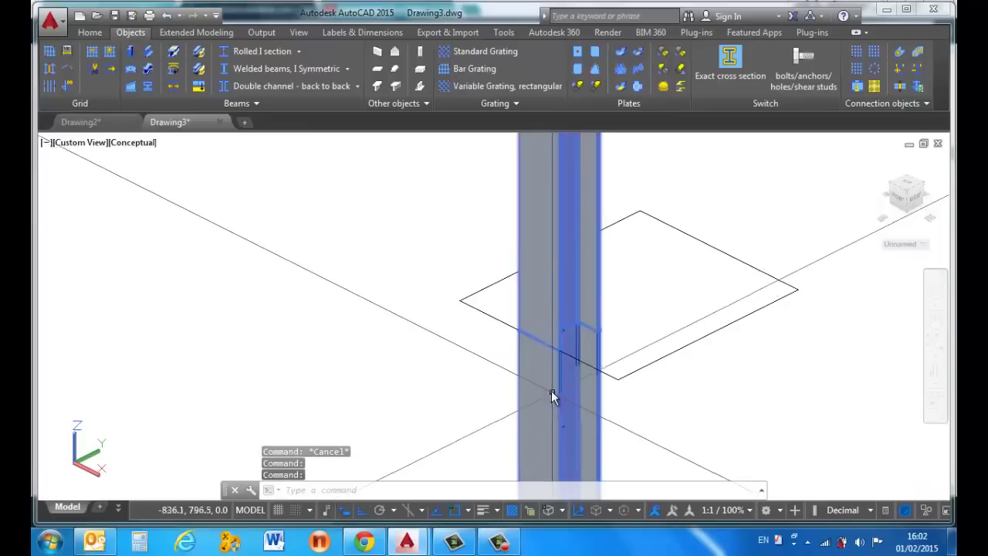
pyautogui.press('Escape')
# Move the rectangle 3000 mm vertically up the column from its corner.
pyautogui.scroll(-2, 523, 371)
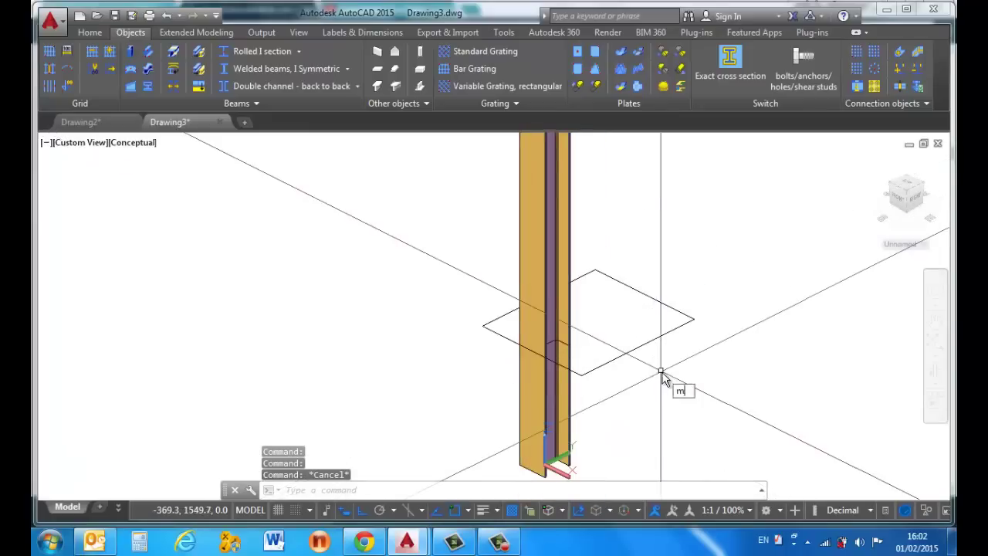
pyautogui.write('m')
pyautogui.press('Return')
pyautogui.click(662, 371)
pyautogui.click(632, 328)
pyautogui.scroll(-2, 610, 363)
pyautogui.press('Return')
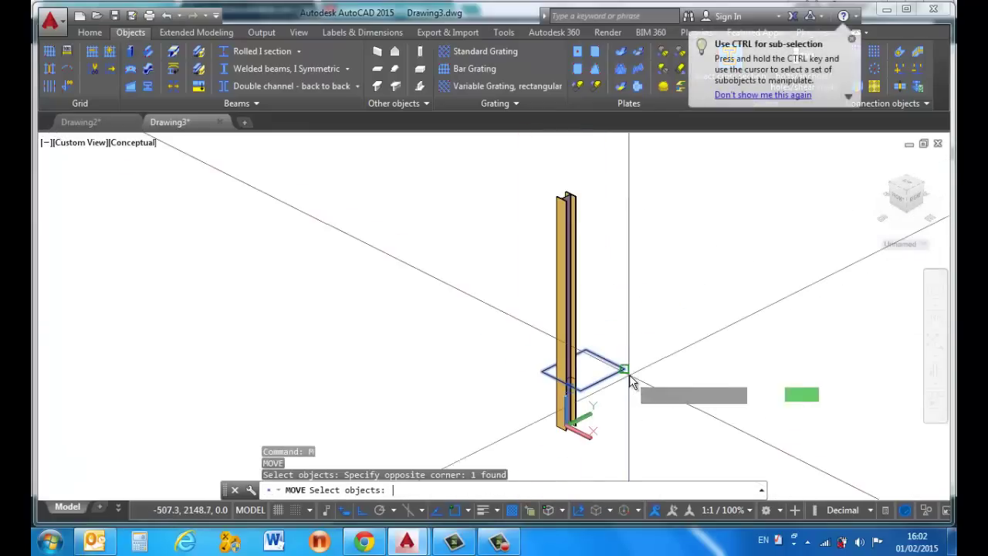
pyautogui.click(628, 367)
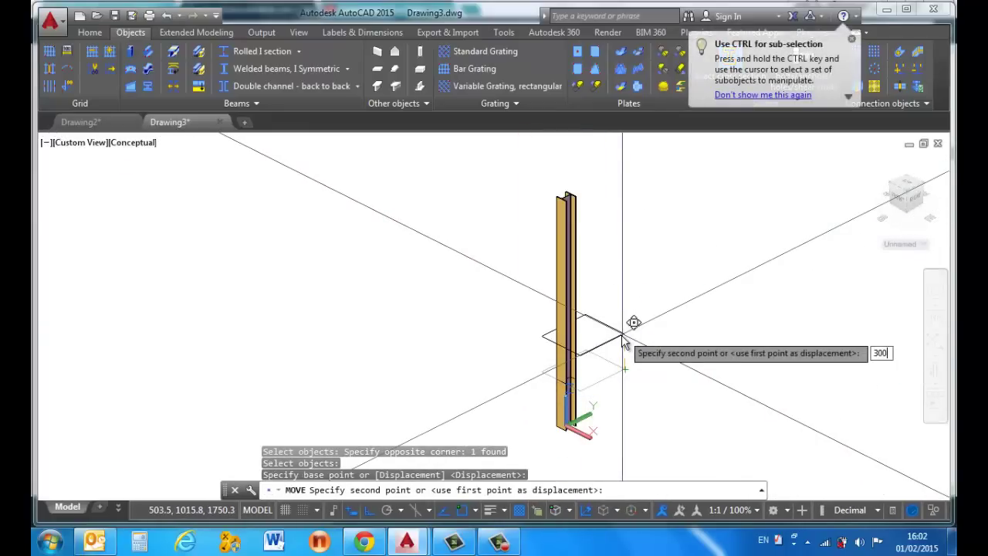
pyautogui.press('Return')
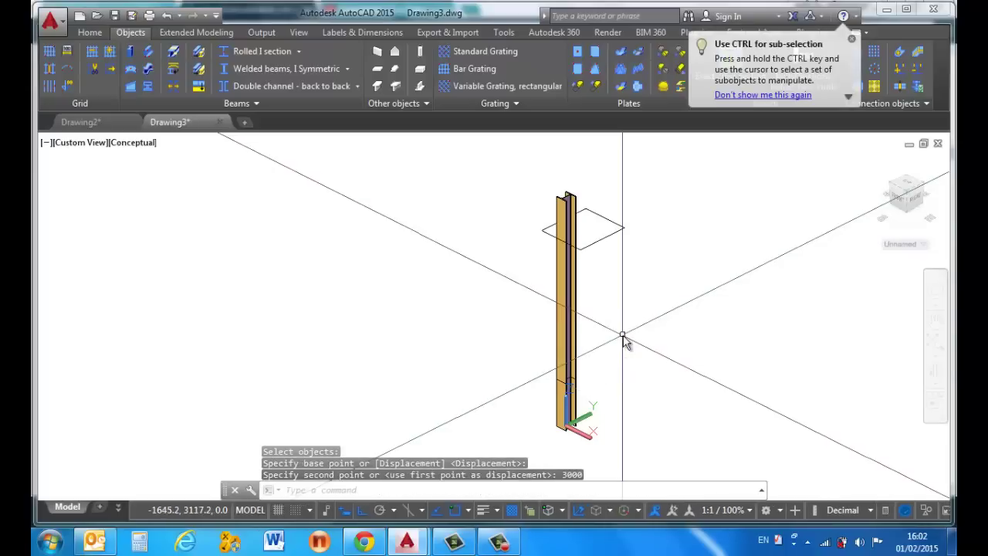
# Split the upper column segment at the raised rectangle using its corners as split points.
pyautogui.click(568, 208)
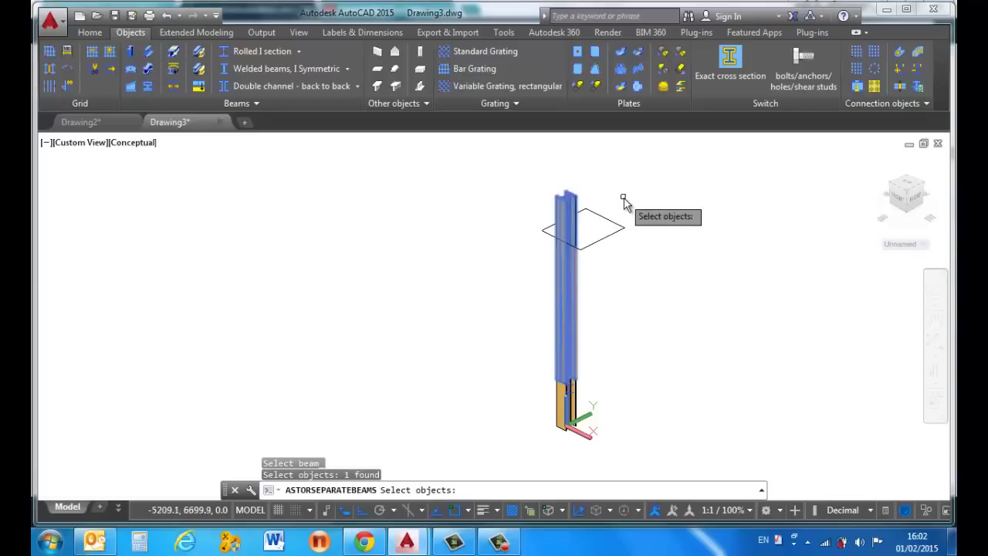
pyautogui.press('Return')
pyautogui.press('Return')
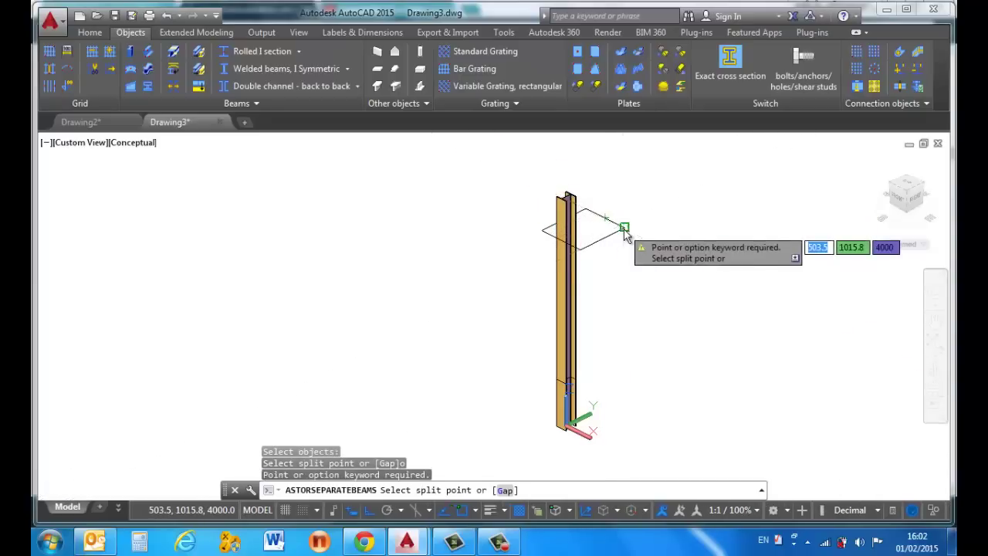
pyautogui.click(586, 250)
pyautogui.scroll(5, 569, 238)
pyautogui.scroll(-4, 629, 225)
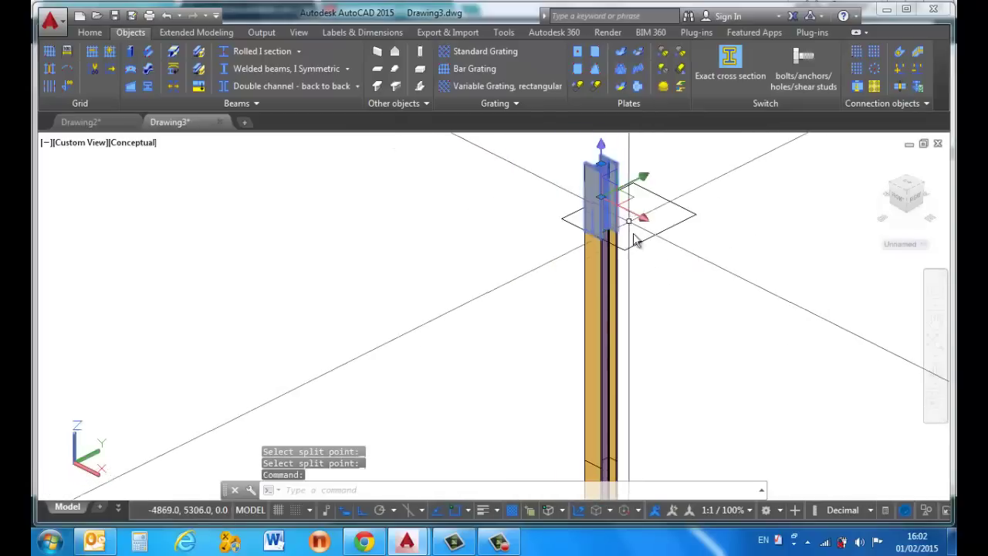
pyautogui.scroll(2, 637, 224)
pyautogui.scroll(-4, 525, 260)
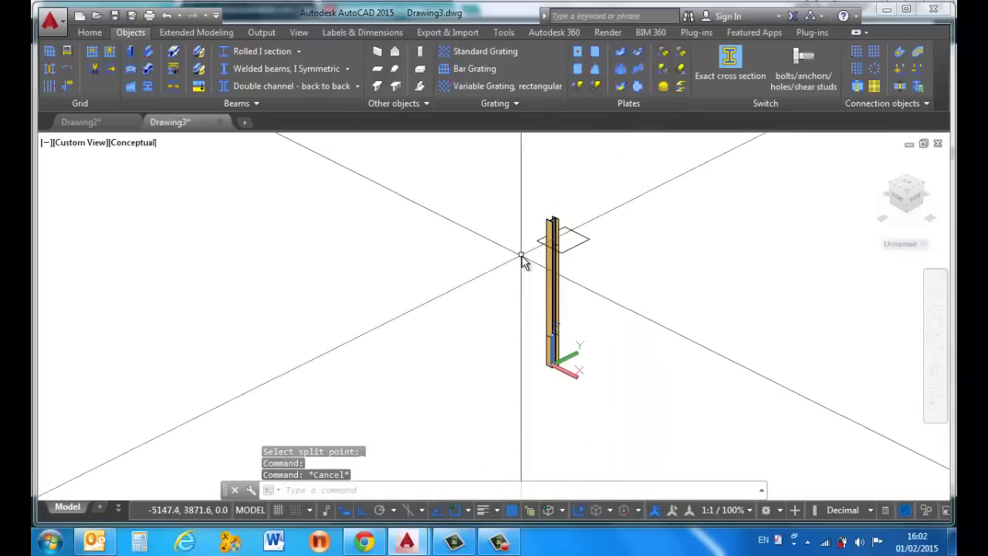
pyautogui.scroll(3, 532, 261)
pyautogui.scroll(-2, 486, 265)
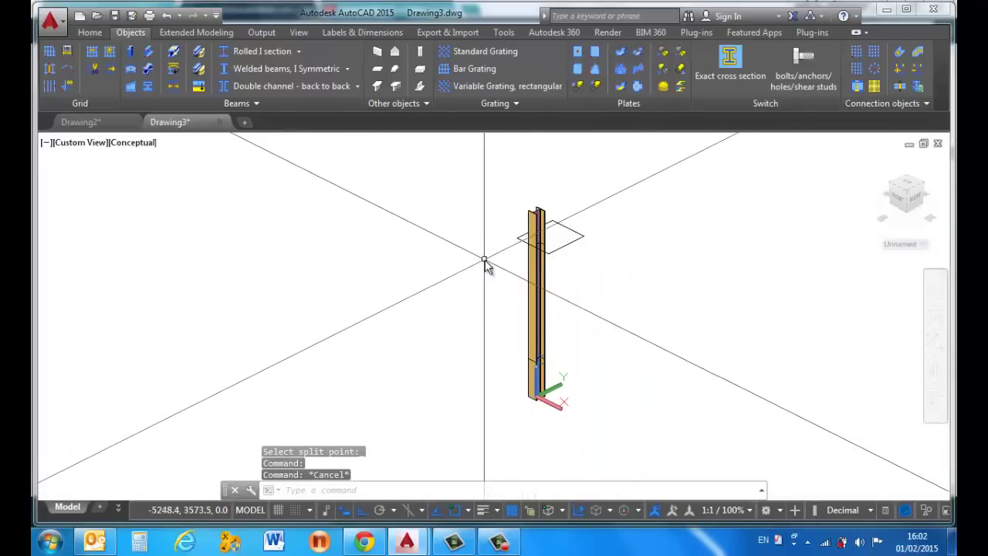
pyautogui.scroll(-2, 486, 265)
pyautogui.scroll(3, 546, 271)
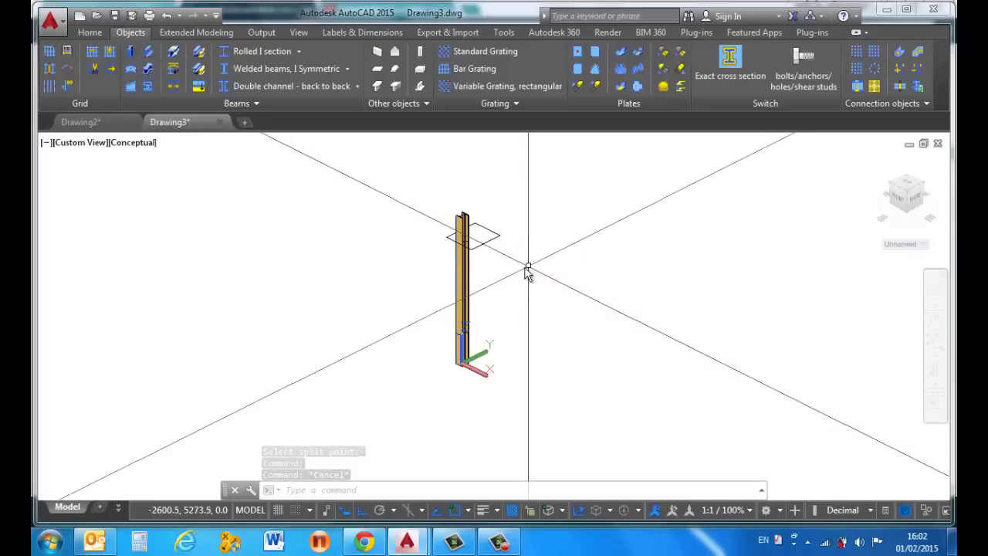
pyautogui.scroll(-2, 471, 287)
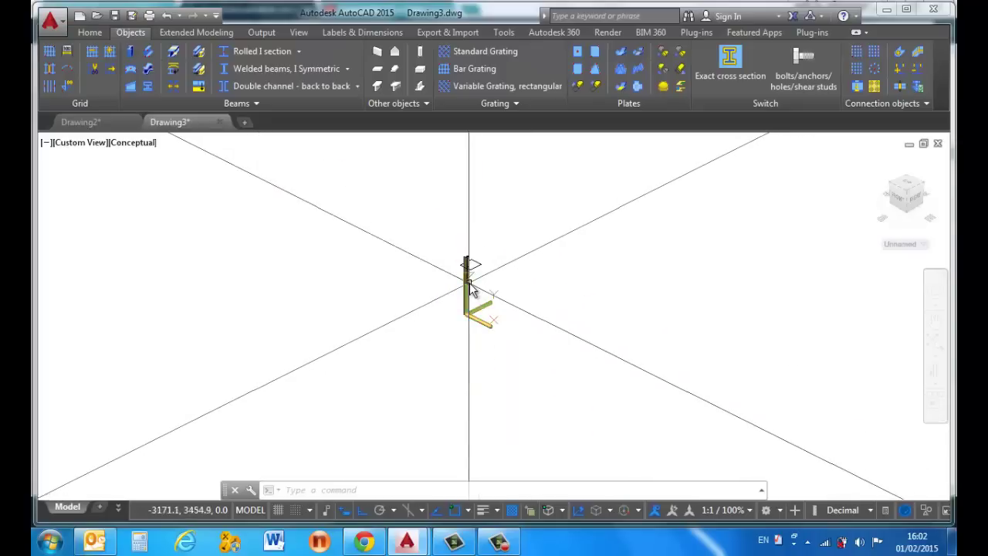
pyautogui.scroll(4, 471, 287)
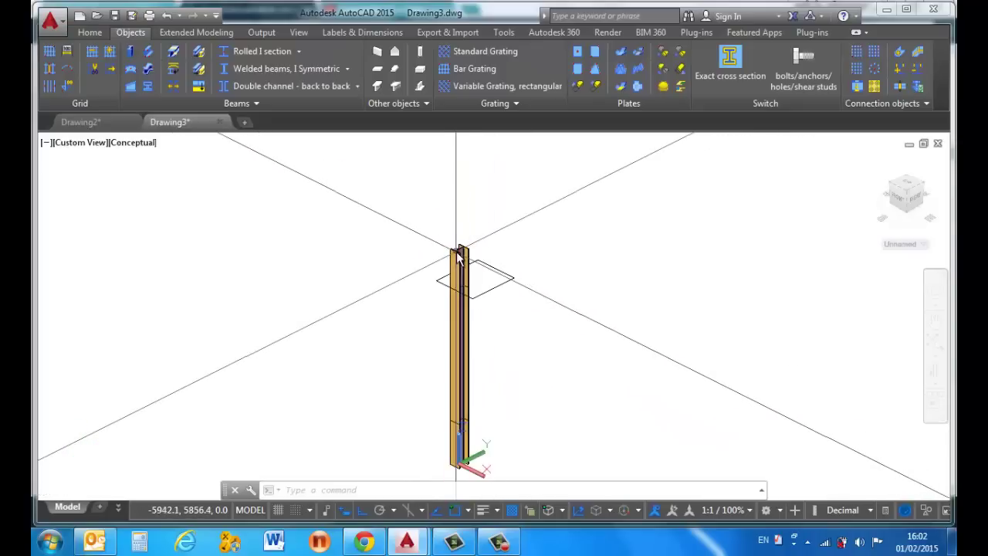
# Erase all the column segments and the rectangle together with a window selection.
pyautogui.write('e')
pyautogui.press('Return')
pyautogui.click(379, 226)
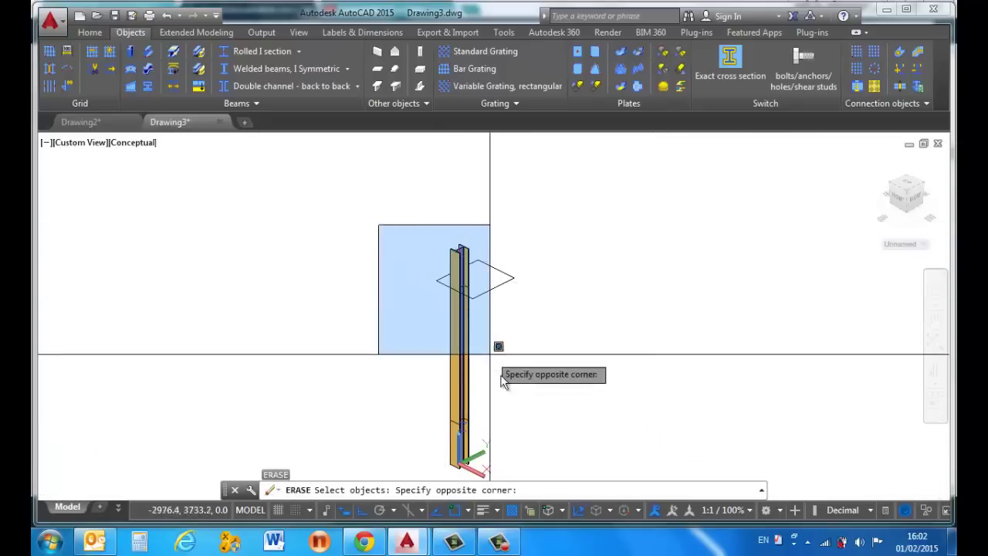
pyautogui.scroll(-4, 503, 380)
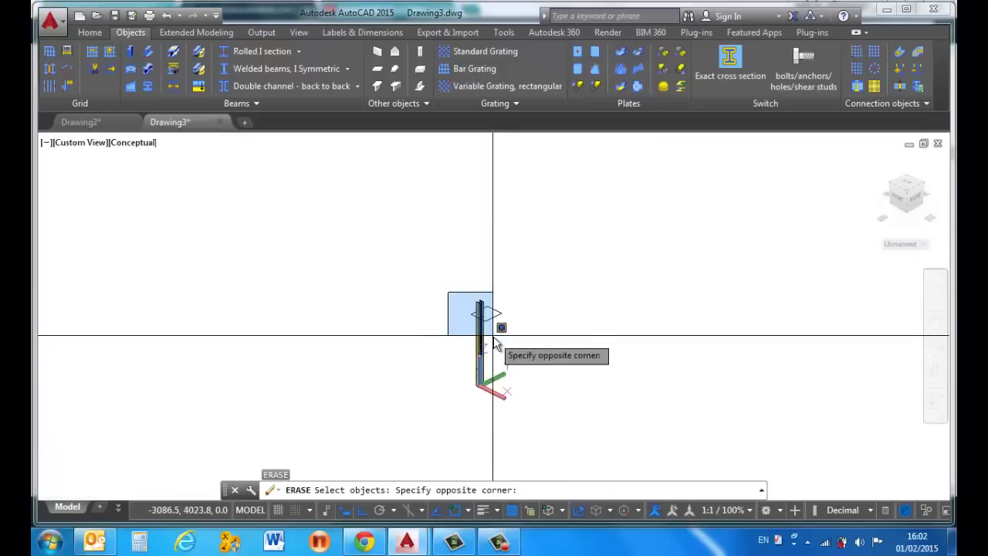
pyautogui.click(538, 406)
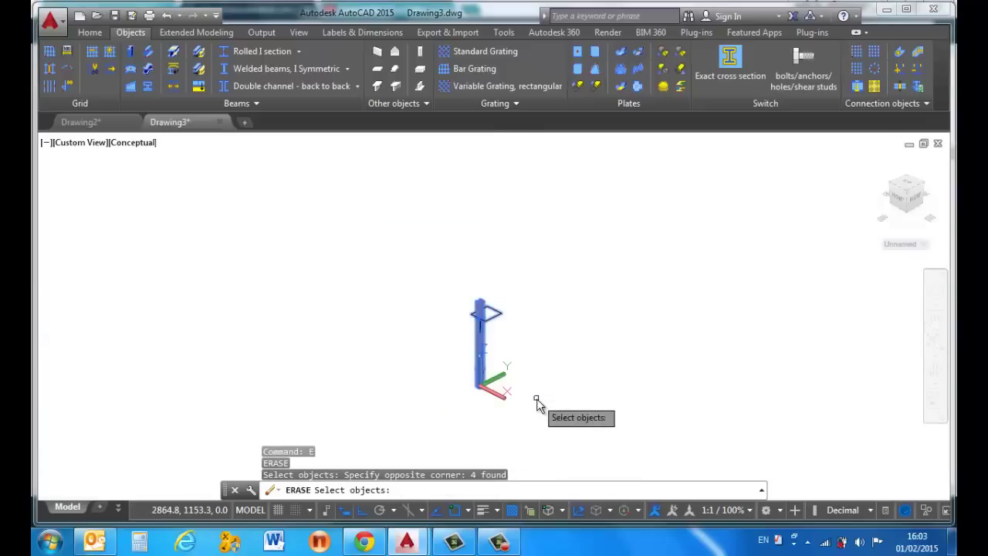
pyautogui.press('Return')
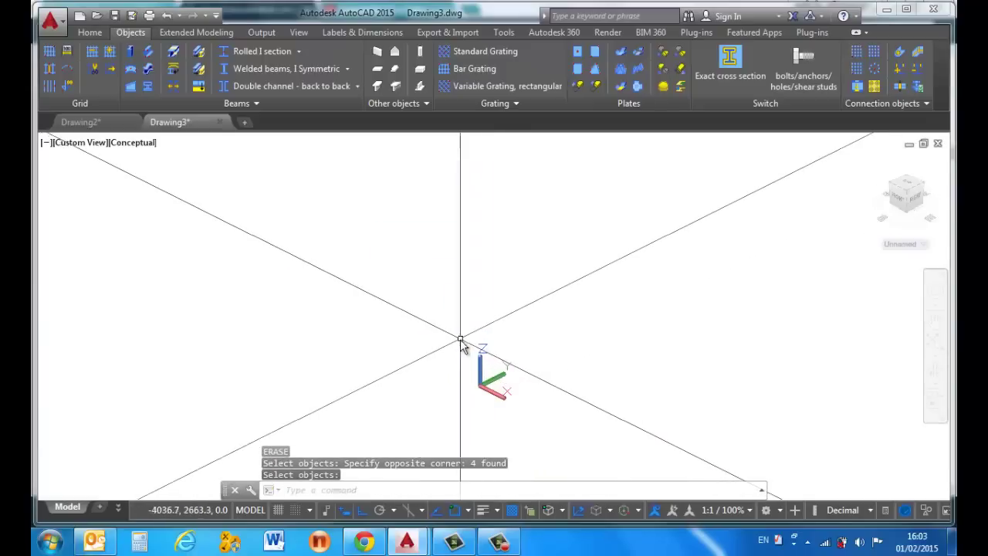
pyautogui.write('pl')
pyautogui.press('Return')
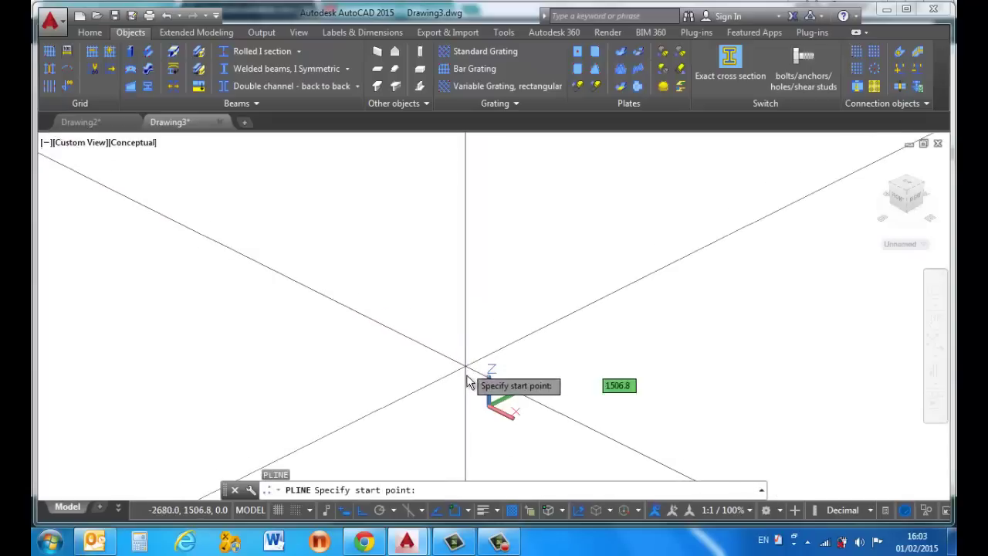
pyautogui.click(489, 415)
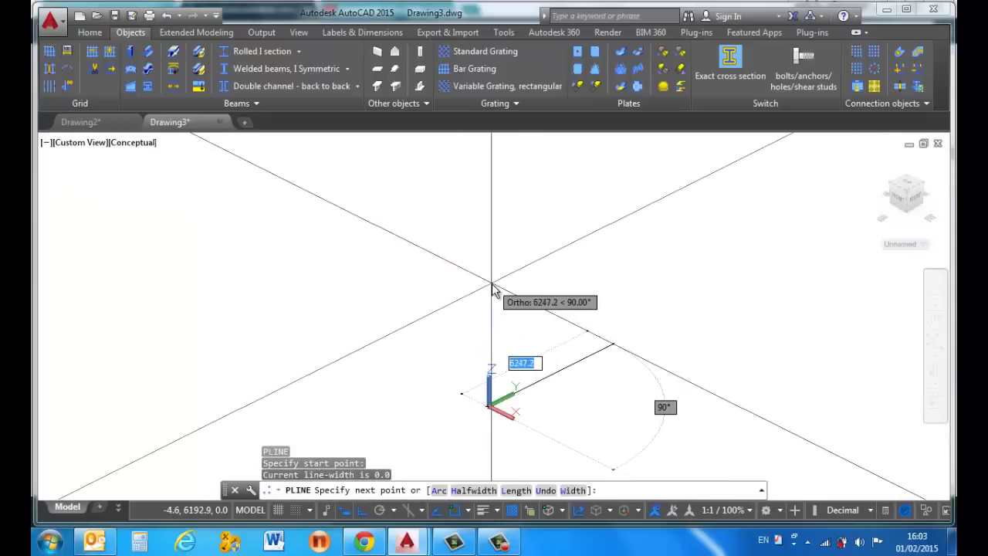
pyautogui.press('Escape')
# Reorient the UCS with the ZAxis option, keeping the origin at 0,0,0 and pointing Z along the former X direction.
pyautogui.write('u')
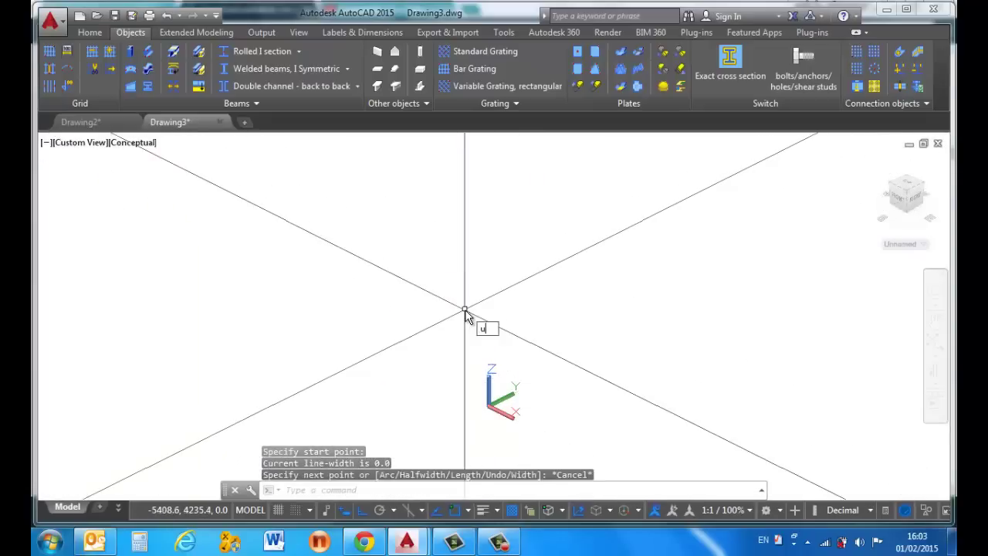
pyautogui.write('cs')
pyautogui.press('Return')
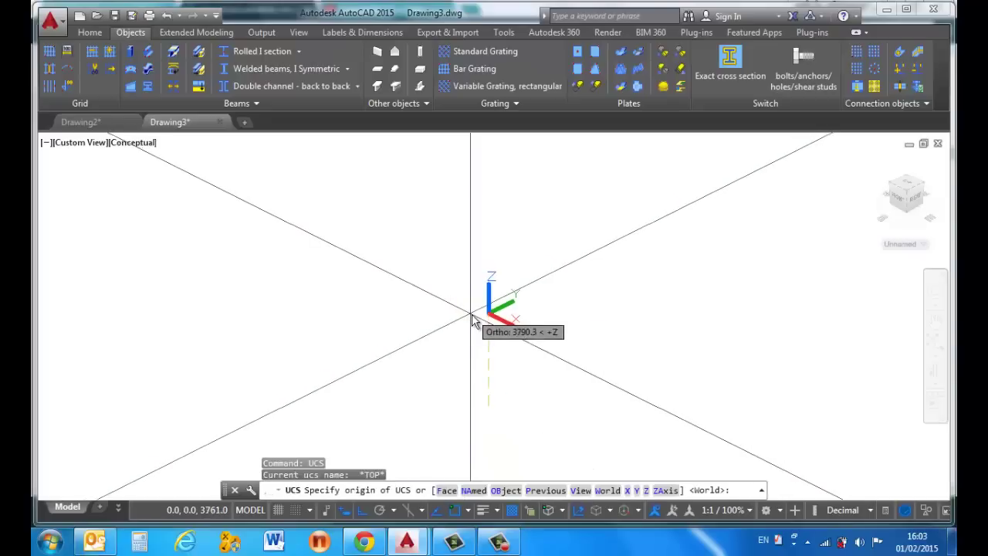
pyautogui.write('za')
pyautogui.press('Return')
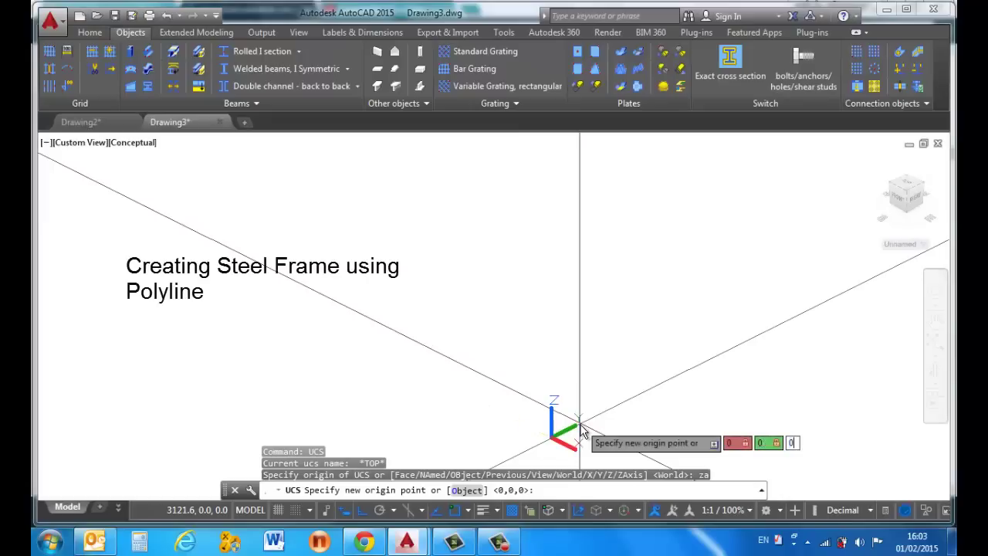
pyautogui.press('Return')
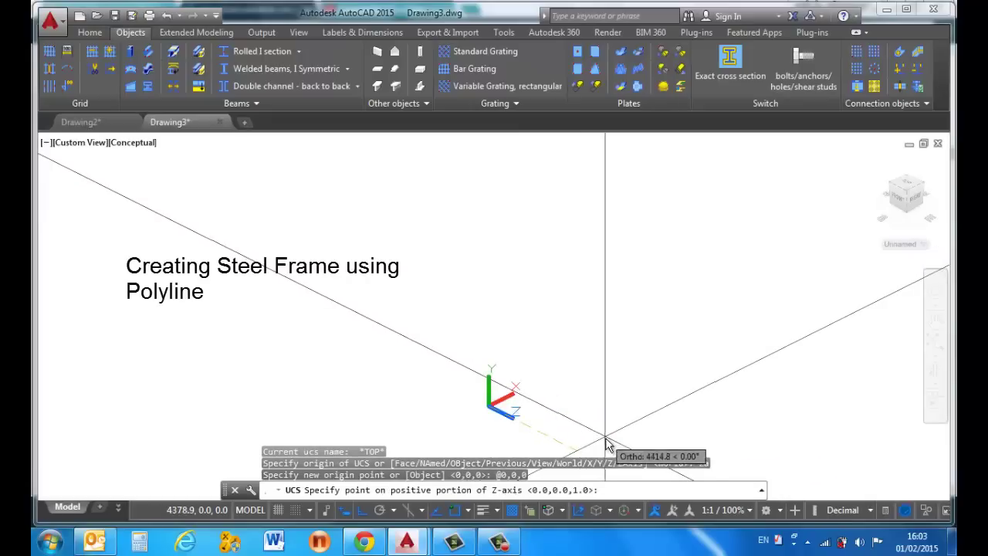
pyautogui.press('Return')
# Draw a three-segment polyline frame starting near the UCS origin: 5000 up, 2500 along X and 5000 back down.
pyautogui.write('pl')
pyautogui.press('Return')
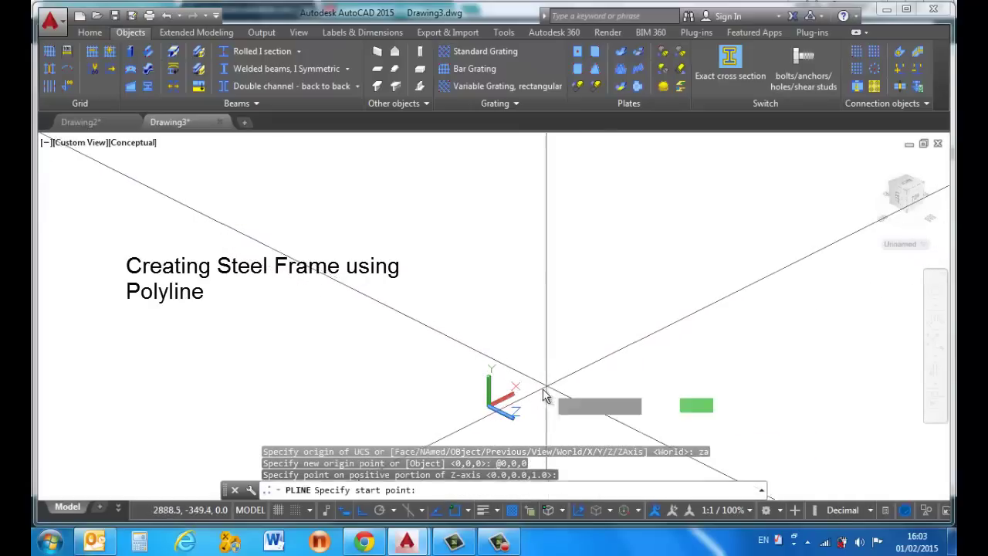
pyautogui.click(491, 403)
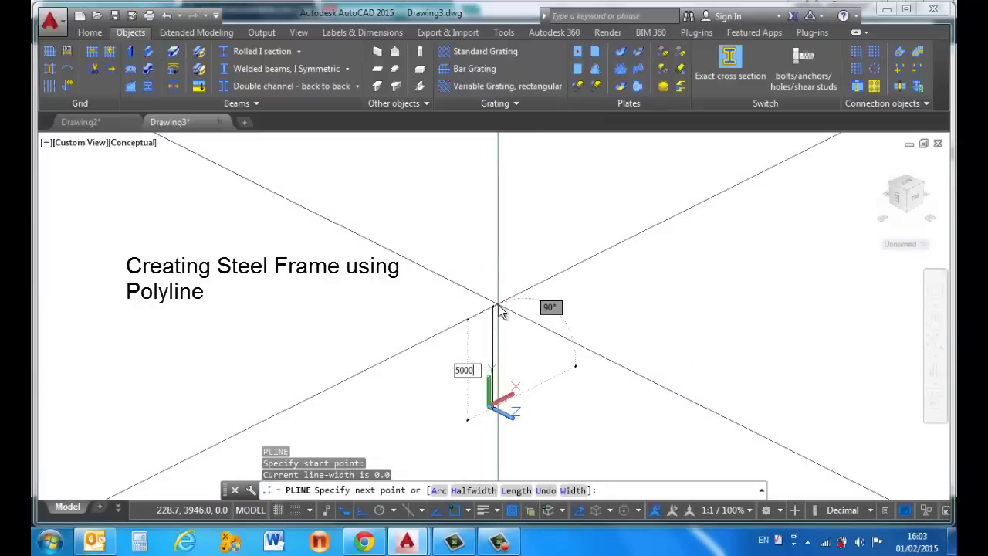
pyautogui.write('5000')
pyautogui.press('Return')
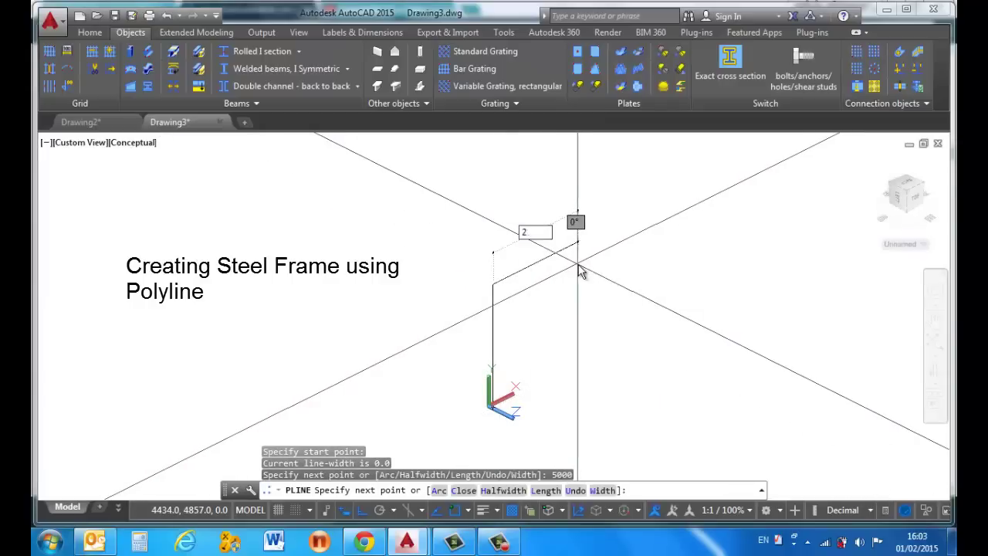
pyautogui.press('Return')
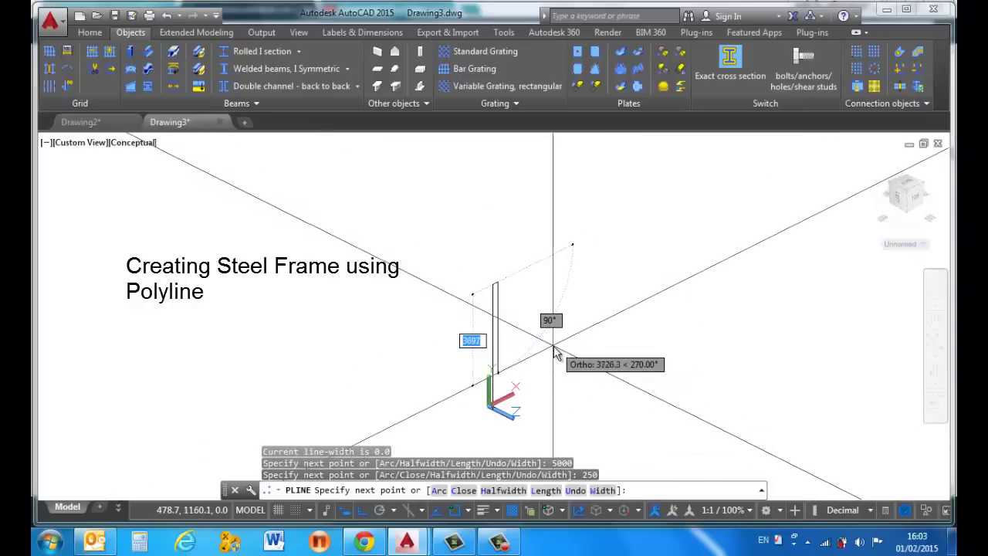
pyautogui.write('u')
pyautogui.press('Return')
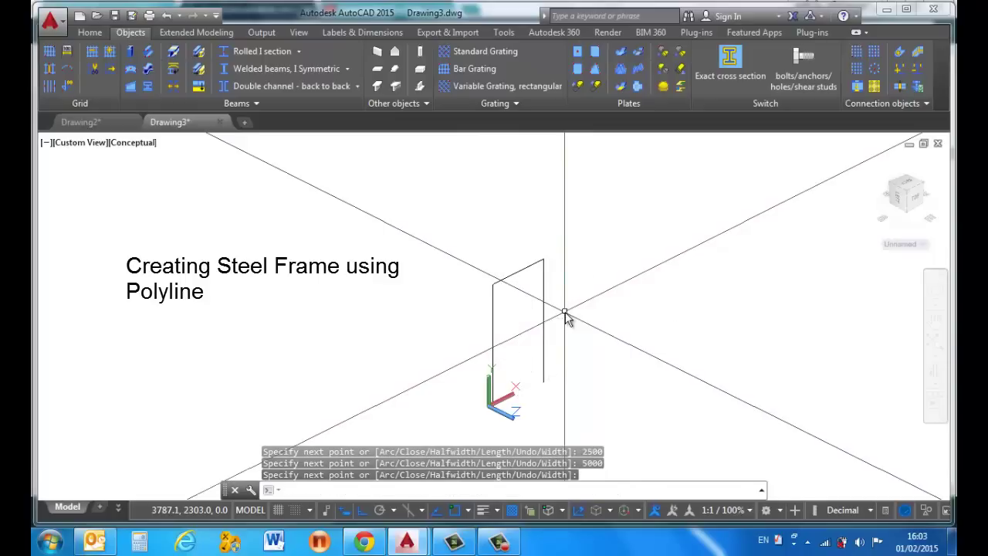
# Draw a 1000 mm vertical polyline upward from the midpoint of the frame outline's top segment.
pyautogui.scroll(5, 520, 283)
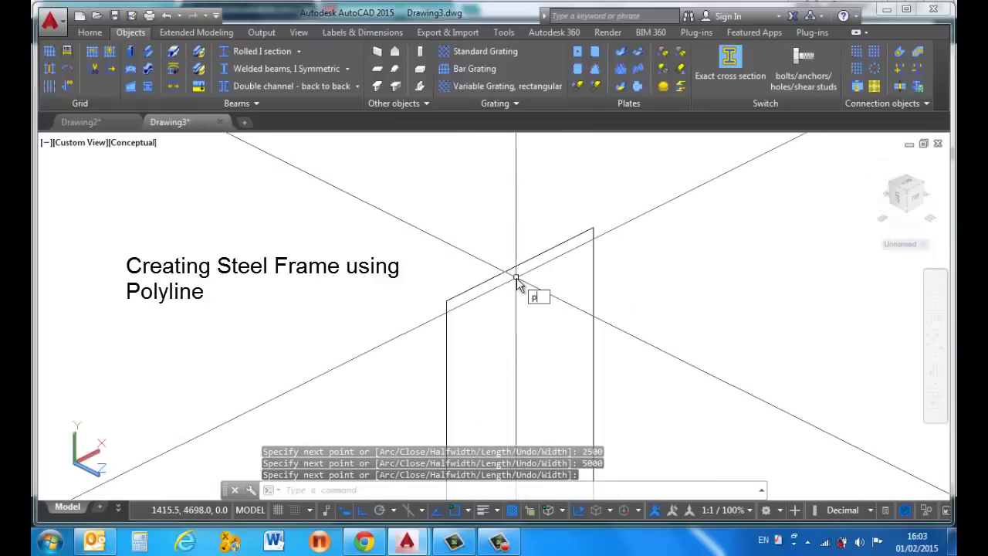
pyautogui.write('l')
pyautogui.press('Return')
pyautogui.click(517, 266)
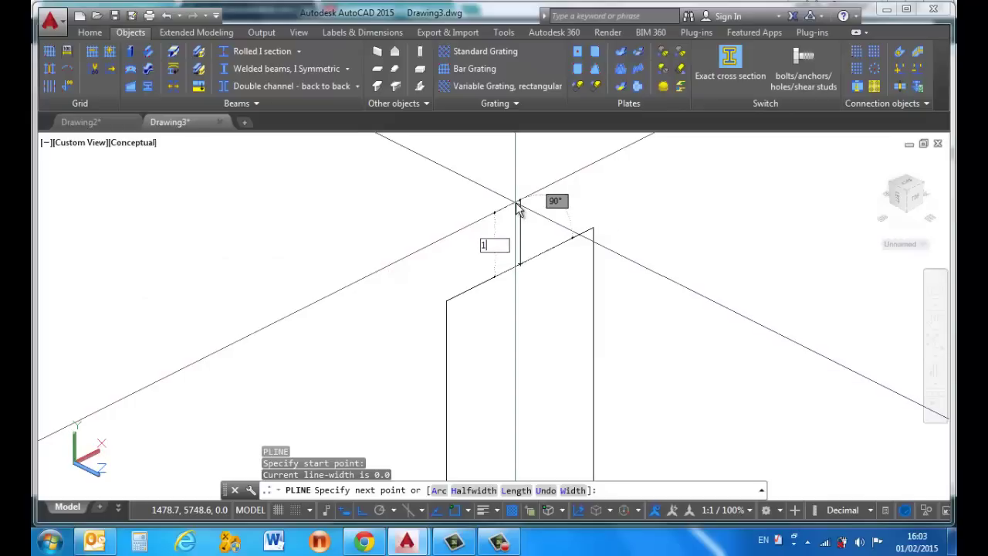
pyautogui.write('1000')
pyautogui.press('Return')
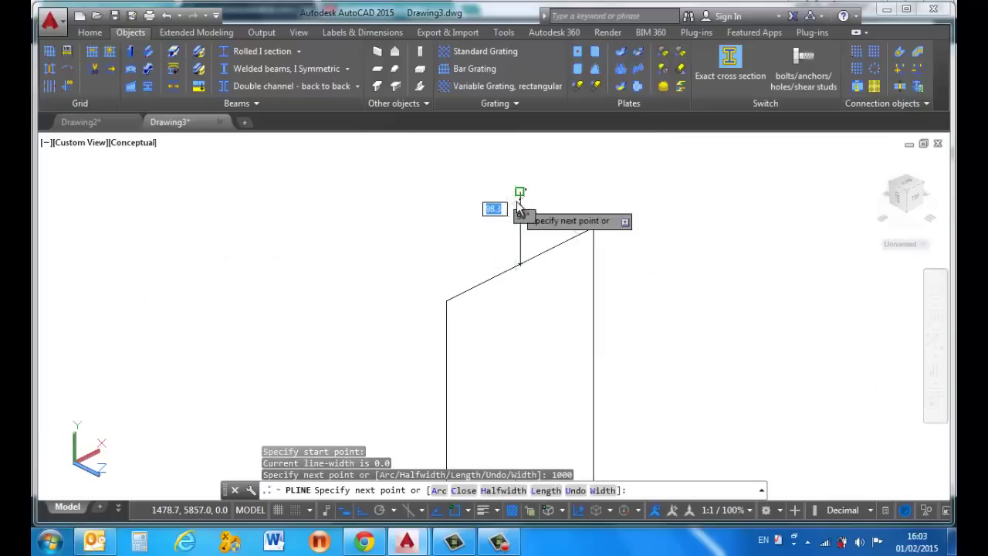
pyautogui.press('Return')
# Place a rolled I-section column along the far vertical leg of the polyline, from its base to its top corner.
pyautogui.scroll(-4, 482, 202)
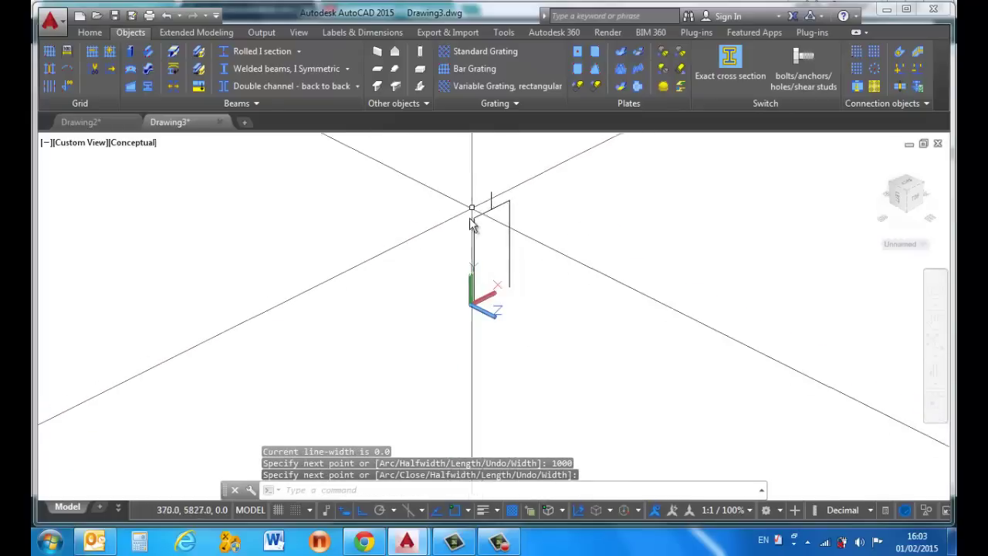
pyautogui.scroll(3, 473, 232)
pyautogui.scroll(-2, 469, 232)
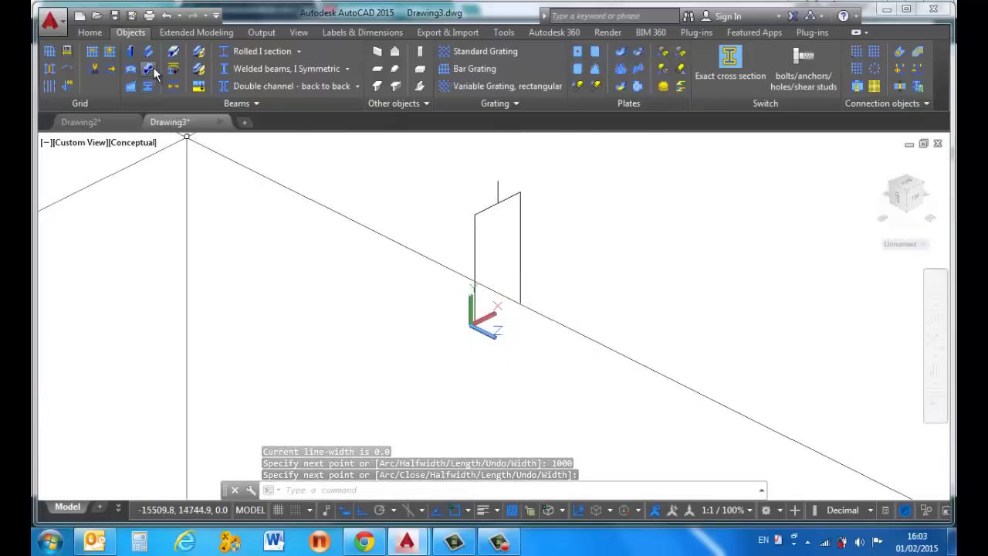
pyautogui.click(257, 53)
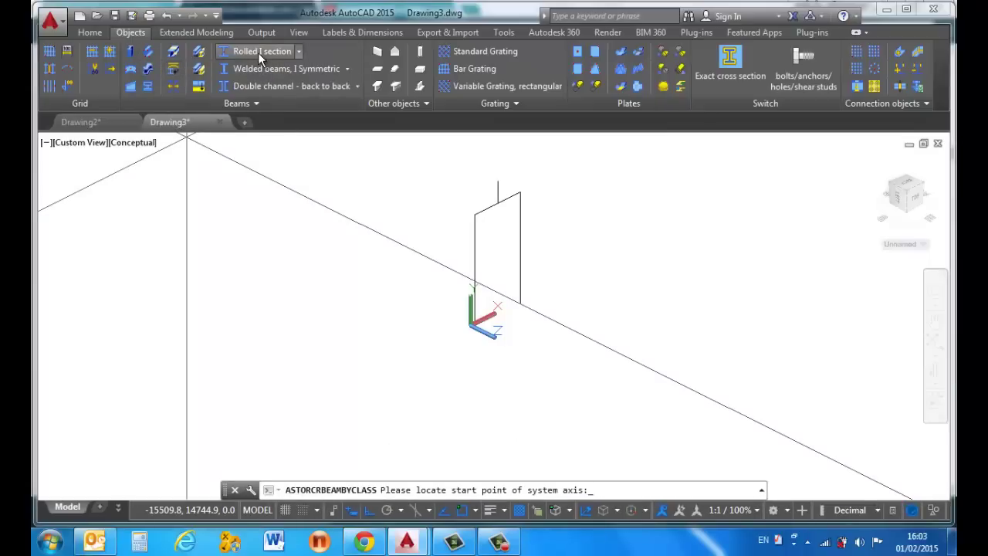
pyautogui.click(521, 302)
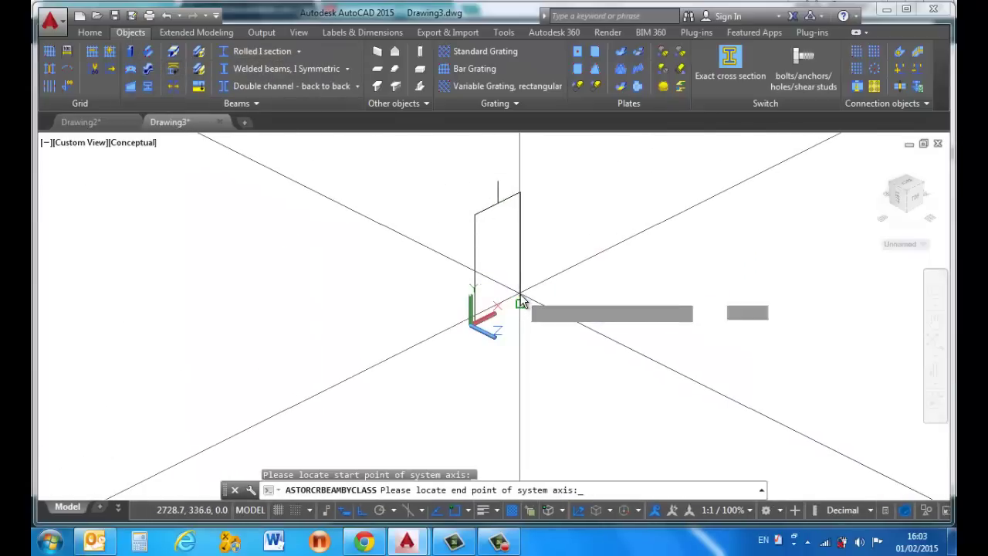
pyautogui.click(522, 198)
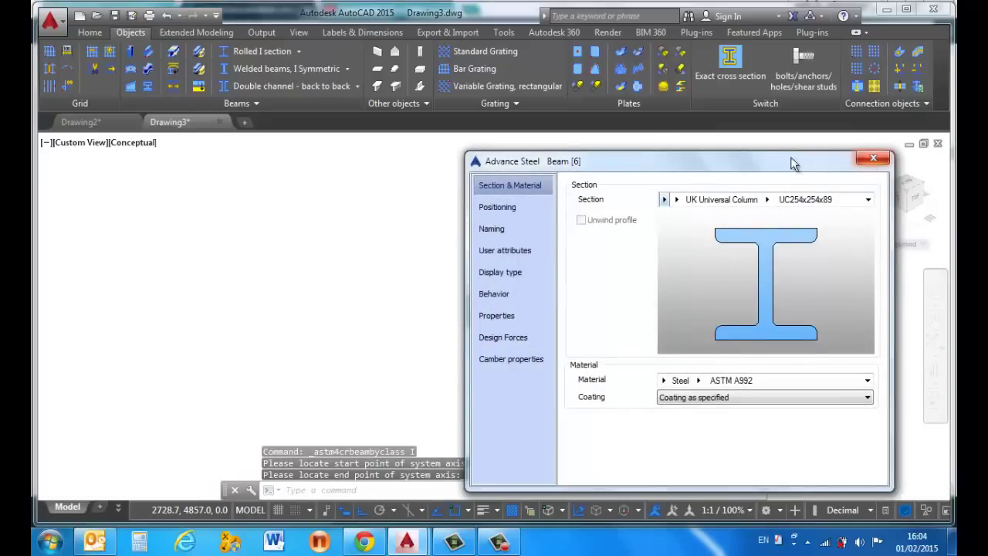
# Rotate the column on the far leg to a 90-degree positioning angle and close its properties.
pyautogui.moveTo(697, 166); pyautogui.dragTo(788, 157)
pyautogui.scroll(5, 543, 194)
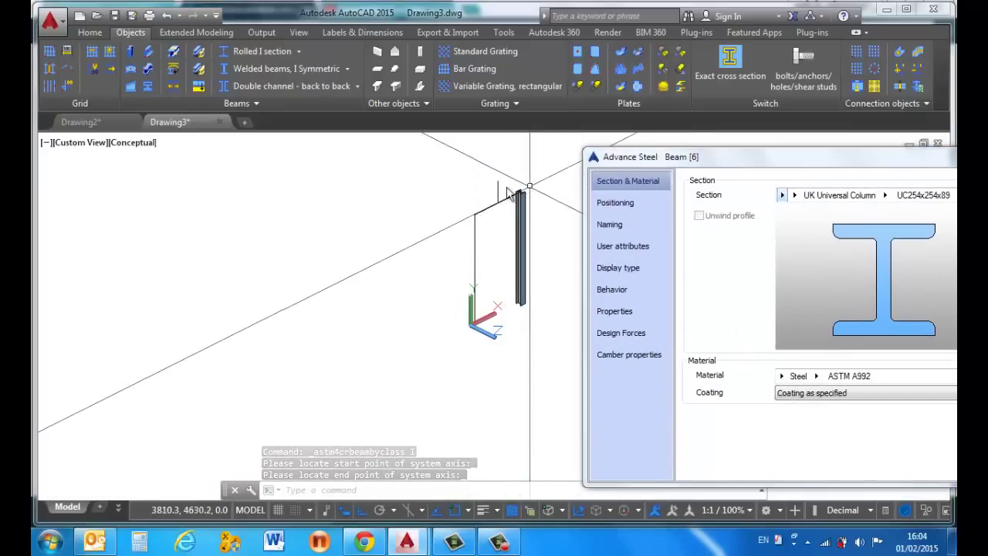
pyautogui.moveTo(453, 239); pyautogui.dragTo(359, 226, button='middle')
pyautogui.scroll(2, 356, 224)
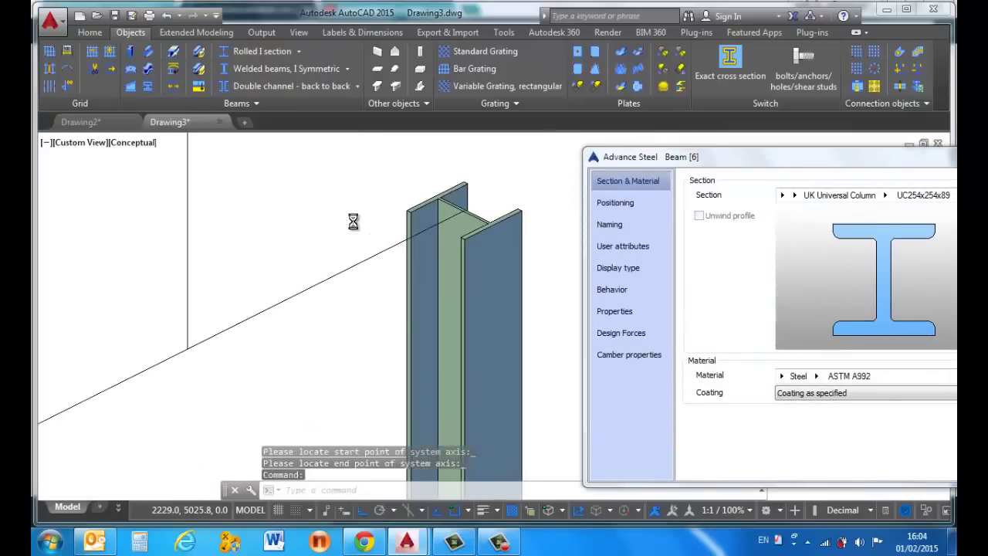
pyautogui.click(615, 202)
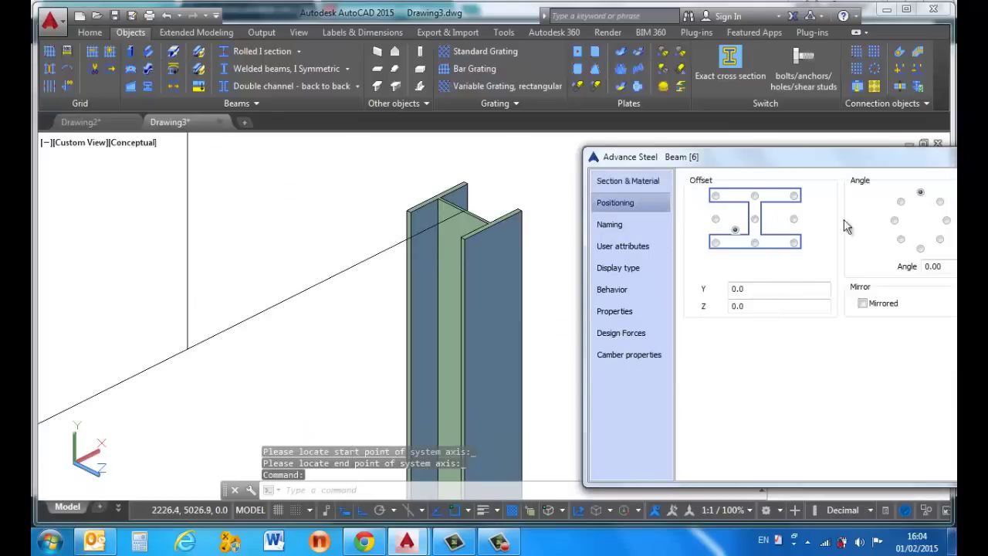
pyautogui.click(947, 222)
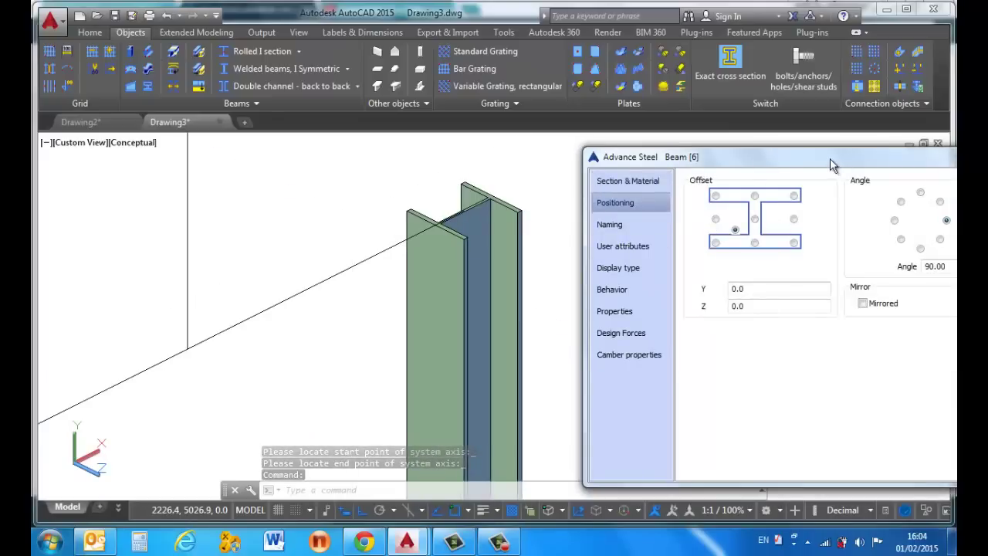
pyautogui.moveTo(830, 161); pyautogui.dragTo(731, 159)
pyautogui.click(872, 149)
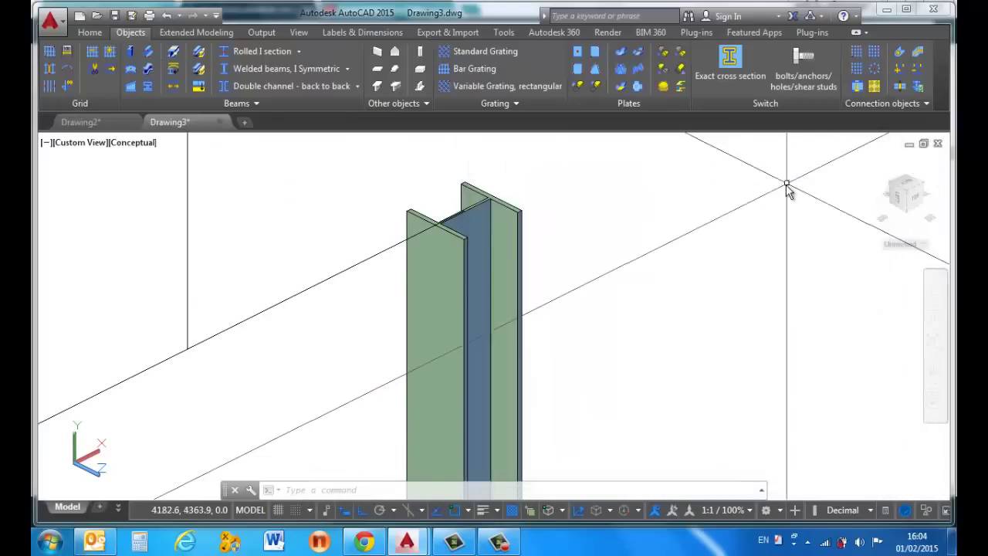
# Try to place a rolled I-section column up the near vertical leg of the polyline, starting at its base.
pyautogui.scroll(-5, 788, 188)
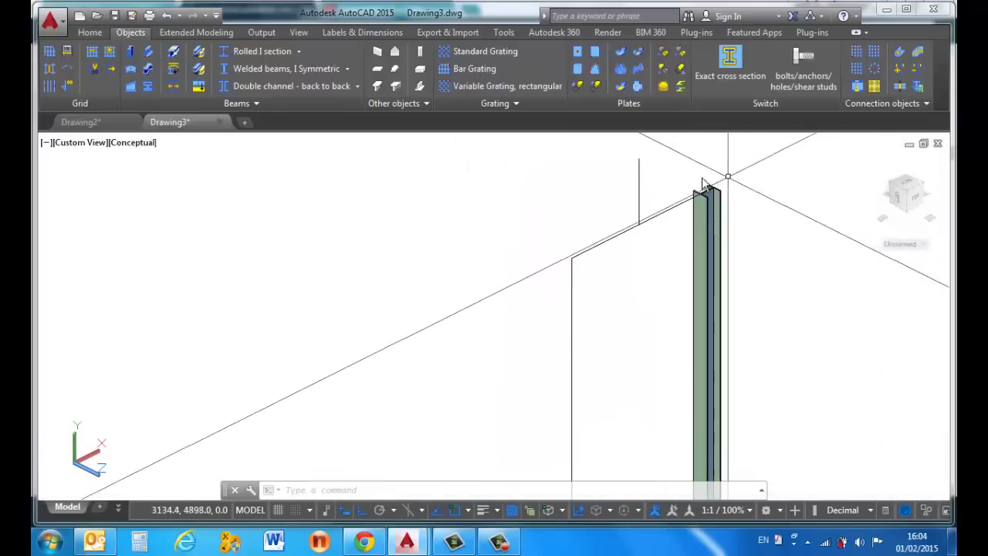
pyautogui.click(257, 50)
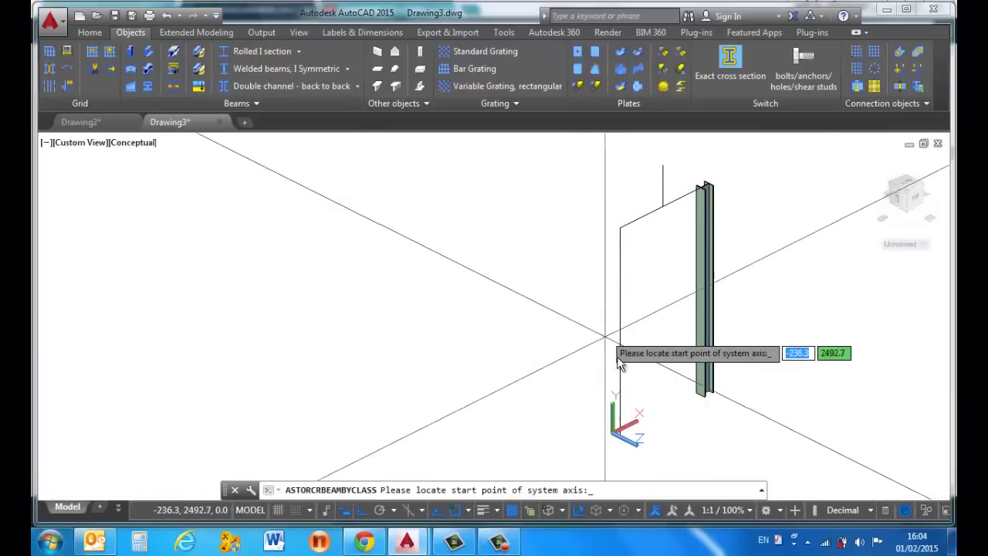
pyautogui.click(621, 400)
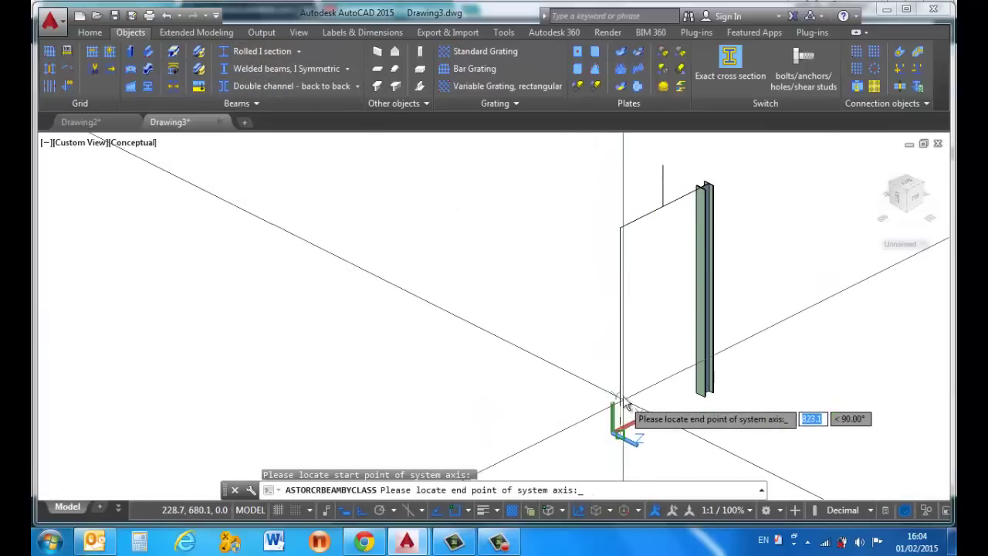
pyautogui.click(629, 263)
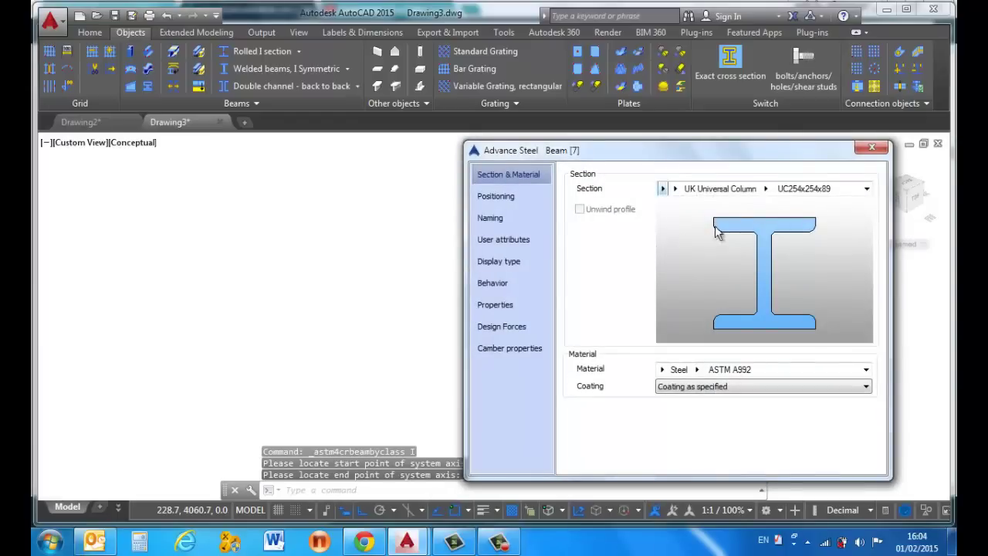
pyautogui.click(871, 150)
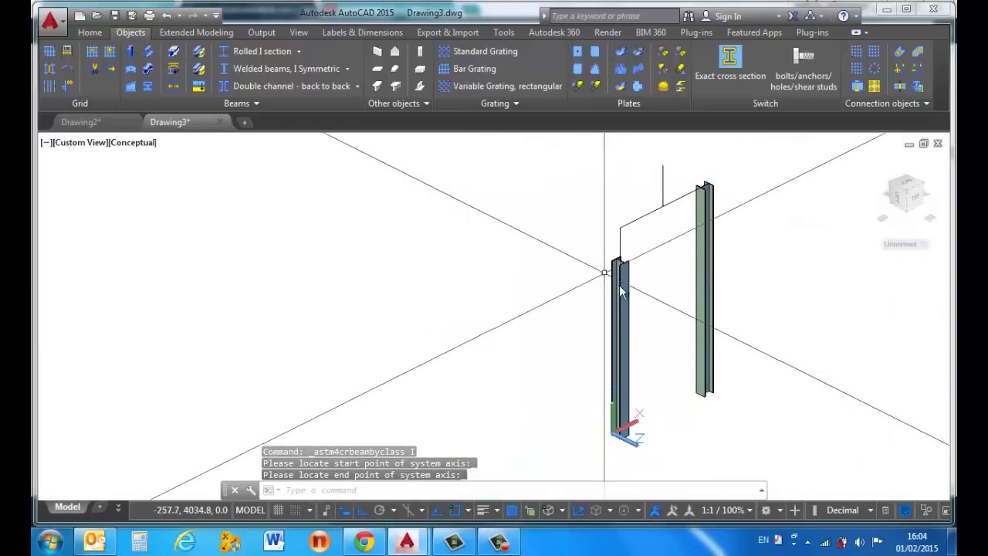
# Erase the too-short column on the near leg.
pyautogui.scroll(4, 621, 282)
pyautogui.write('e')
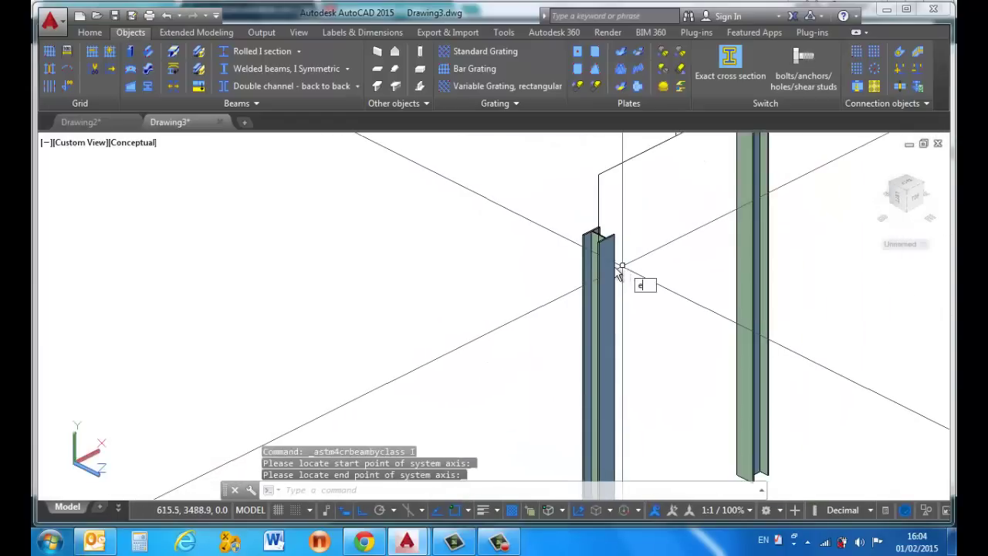
pyautogui.press('Return')
pyautogui.click(623, 273)
# Place a rolled I-section column along the full near vertical leg, from its base to the polyline's top corner.
pyautogui.scroll(-2, 641, 267)
pyautogui.scroll(-2, 645, 262)
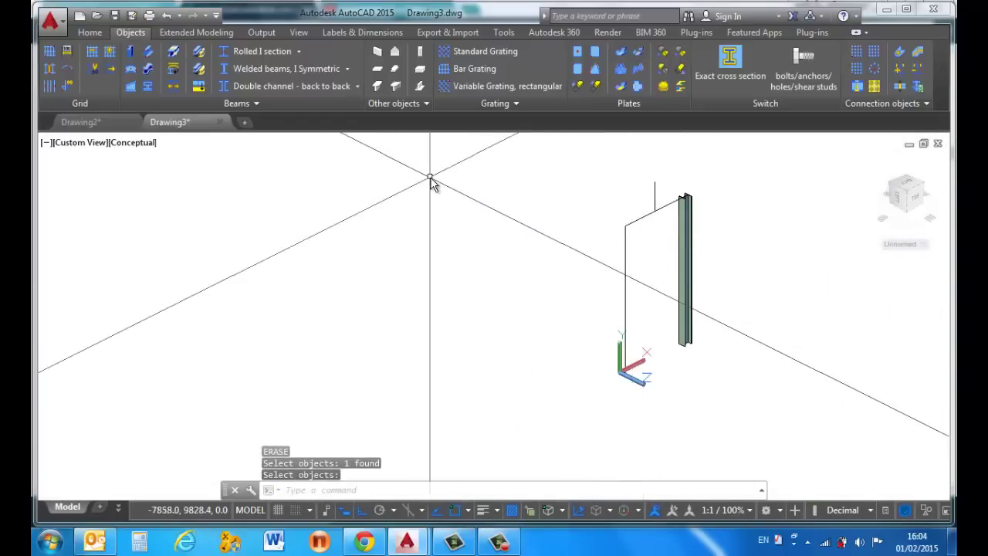
pyautogui.click(248, 51)
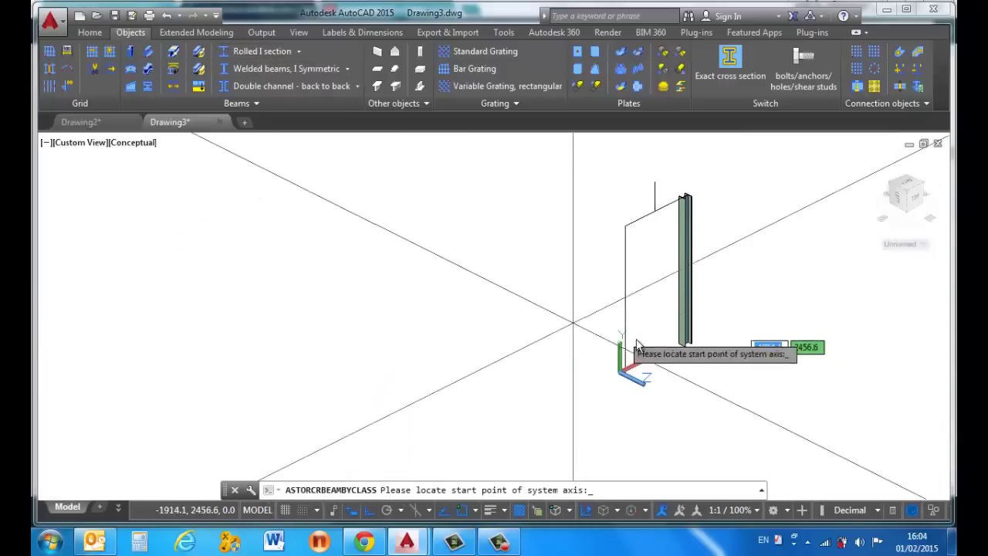
pyautogui.click(627, 370)
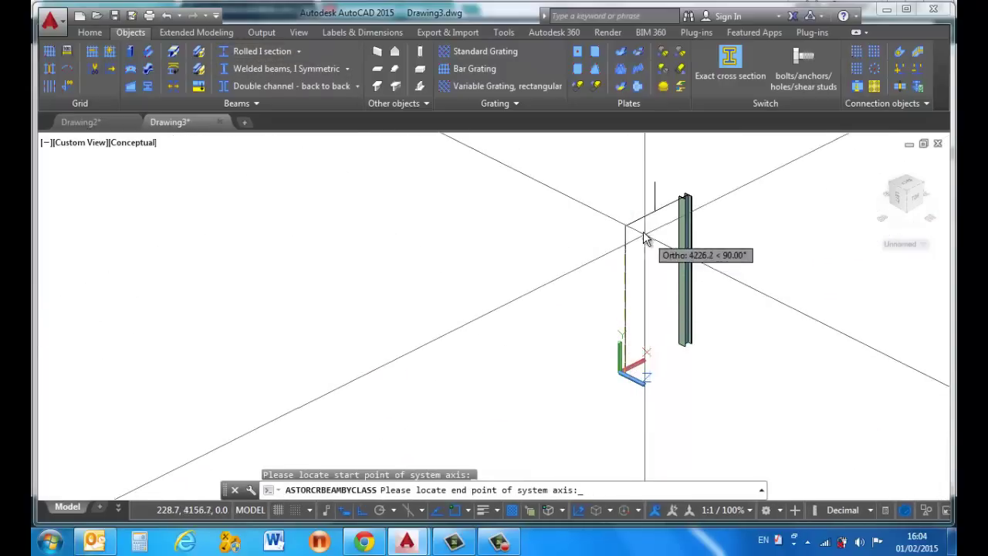
pyautogui.click(638, 229)
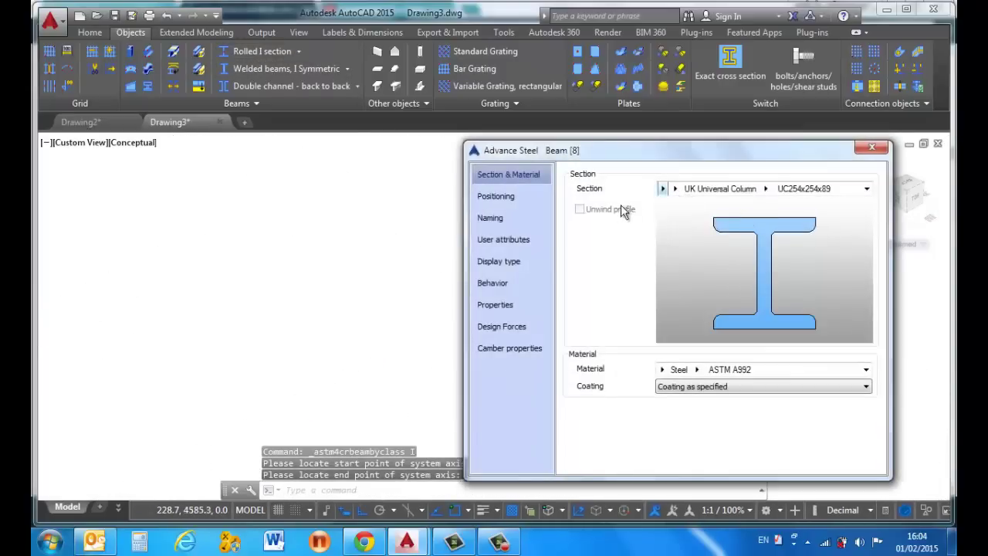
# Rotate the column on the near leg to a 90-degree positioning angle and close its properties.
pyautogui.moveTo(610, 157); pyautogui.dragTo(233, 148)
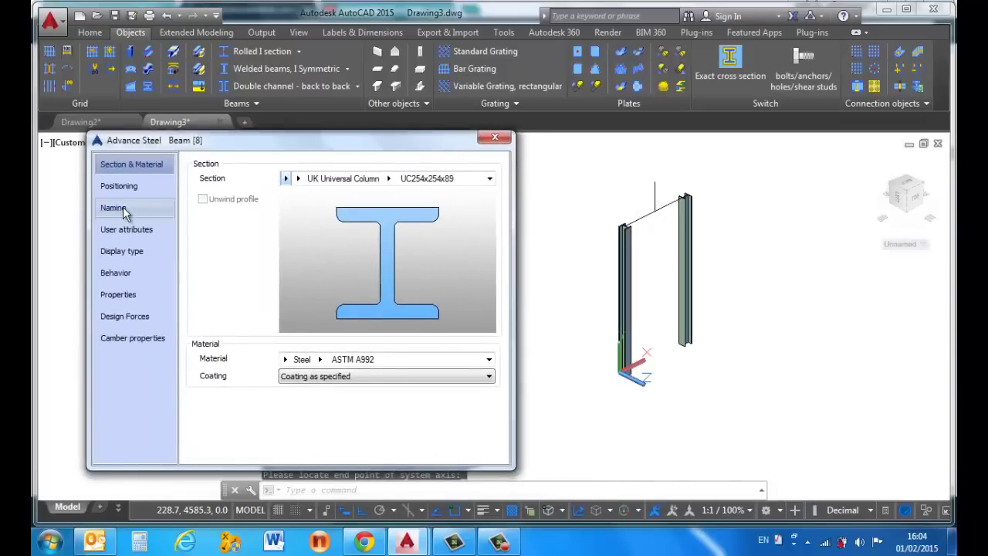
pyautogui.click(120, 187)
pyautogui.click(450, 204)
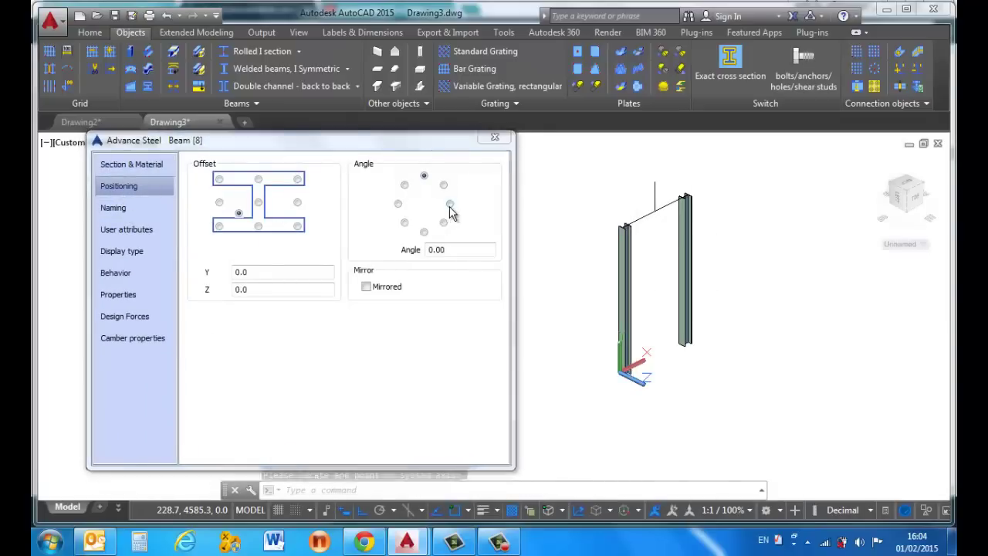
pyautogui.click(495, 139)
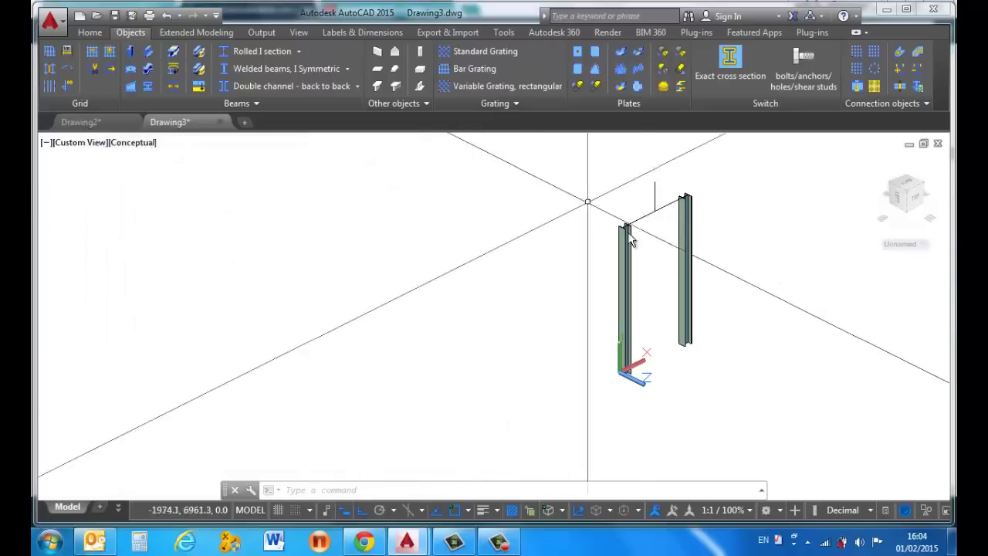
# Place a rolled I-section beam along the polyline's top edge, from the near column's inner flange to the far column's facing flange.
pyautogui.scroll(-2, 641, 232)
pyautogui.scroll(6, 639, 235)
pyautogui.scroll(-3, 515, 274)
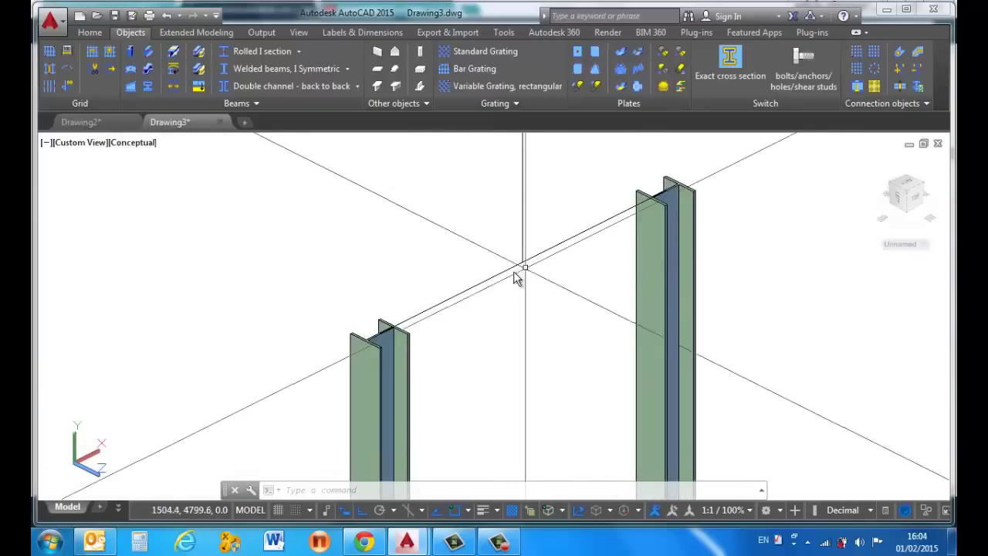
pyautogui.click(259, 55)
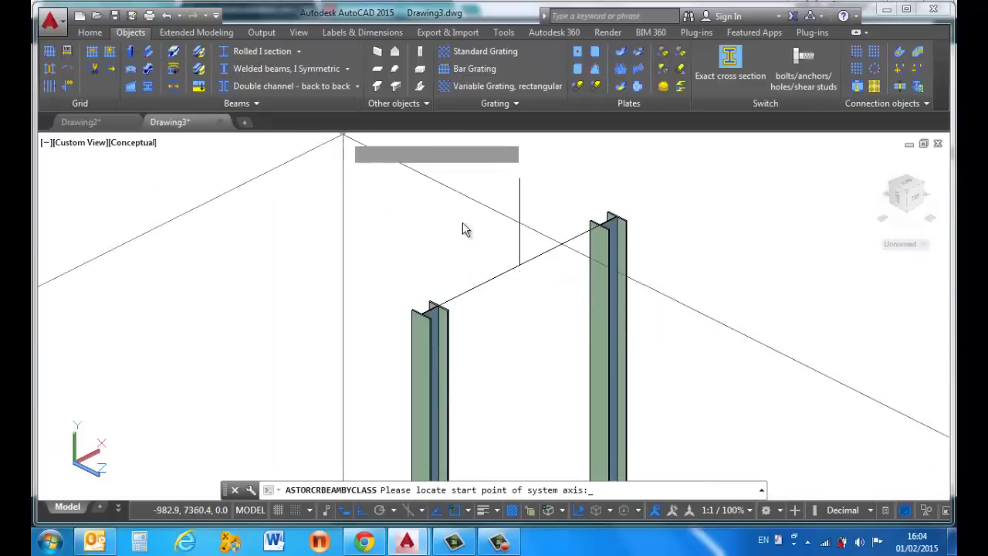
pyautogui.scroll(3, 447, 305)
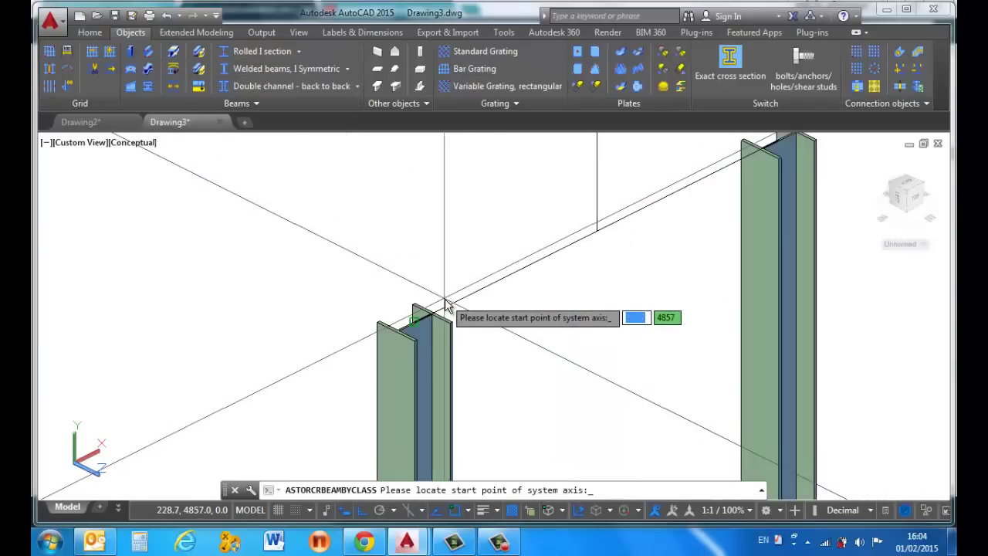
pyautogui.scroll(2, 444, 313)
pyautogui.click(446, 304)
pyautogui.scroll(-3, 417, 309)
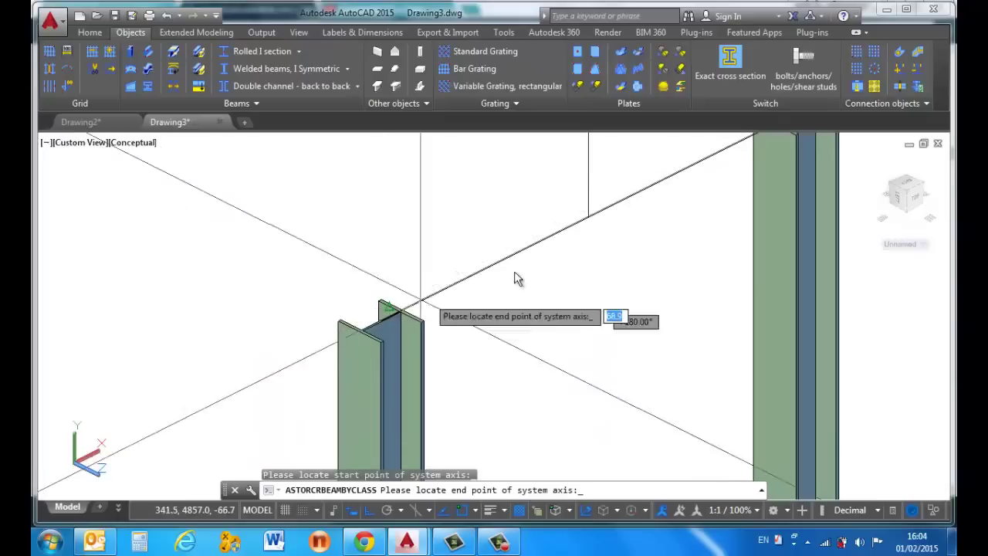
pyautogui.scroll(-3, 519, 274)
pyautogui.scroll(5, 557, 254)
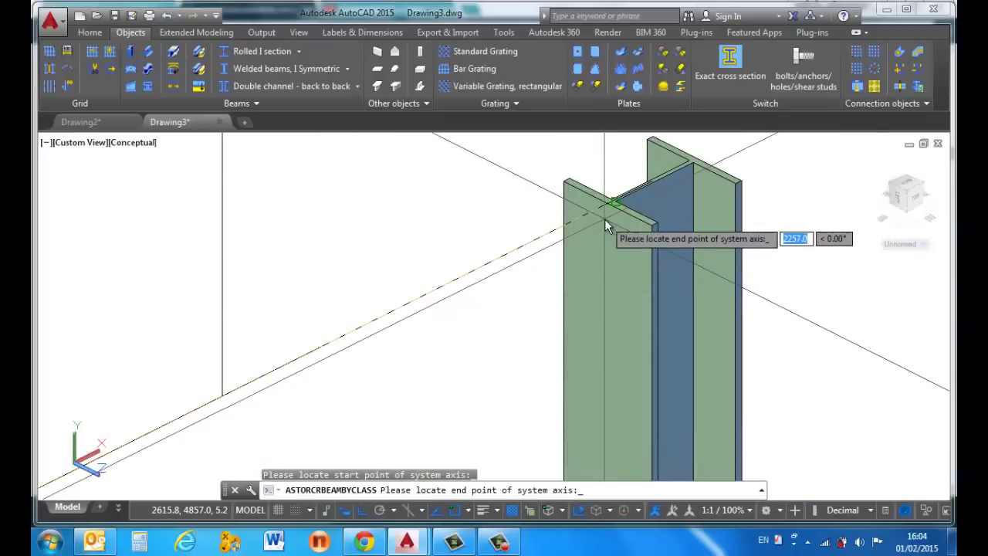
pyautogui.click(608, 207)
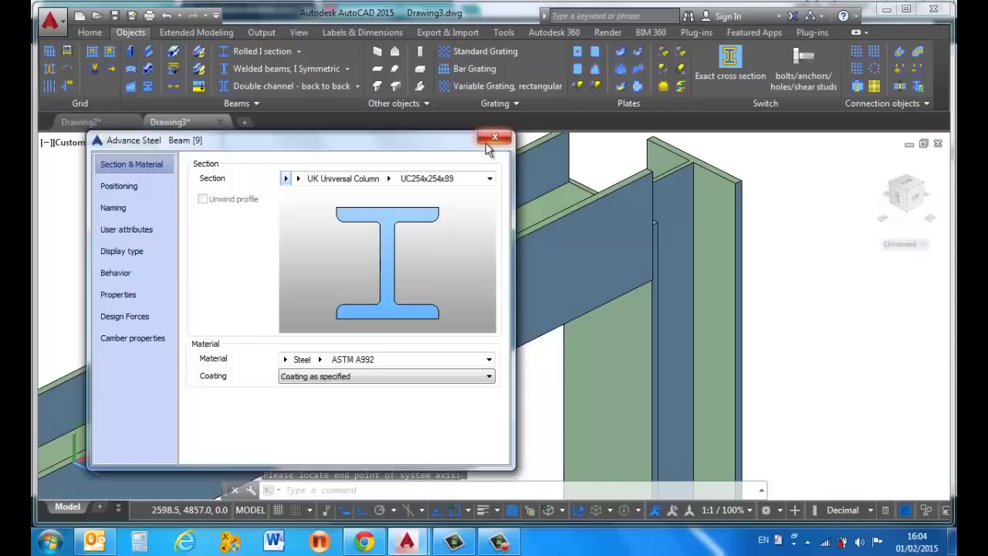
# Rotate the new beam to a 90-degree positioning angle and set its offset to the middle of the section's bottom flange.
pyautogui.click(152, 194)
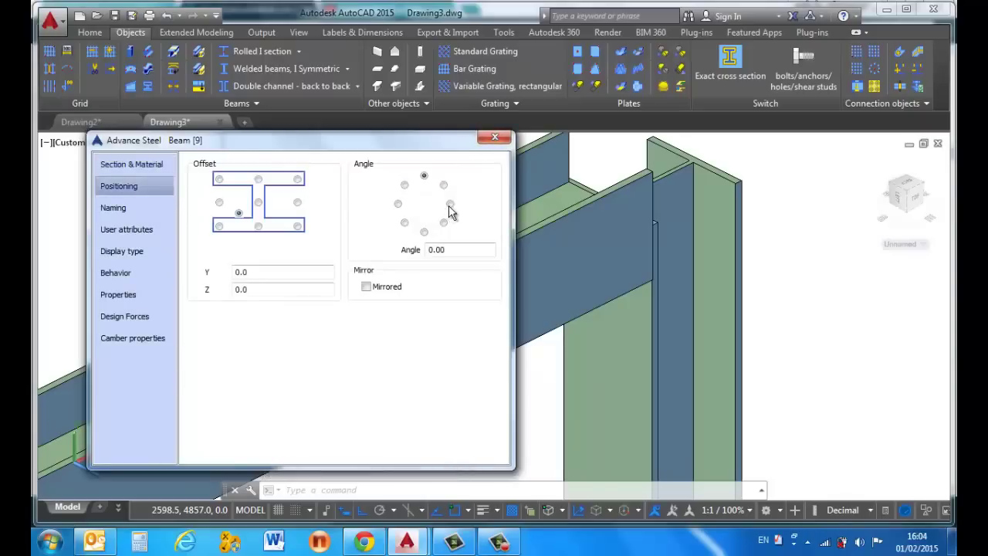
pyautogui.click(451, 204)
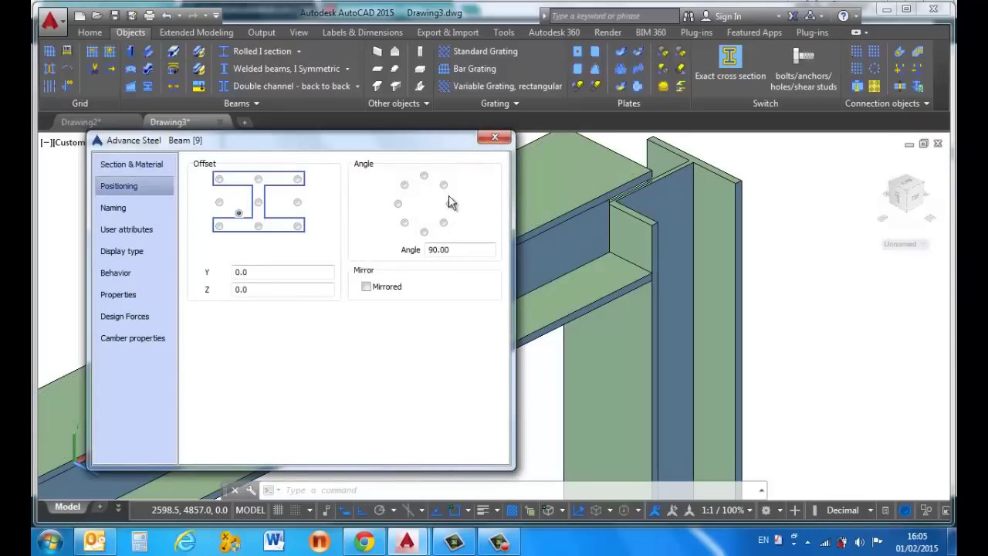
pyautogui.moveTo(421, 145); pyautogui.dragTo(767, 200)
pyautogui.scroll(-5, 375, 193)
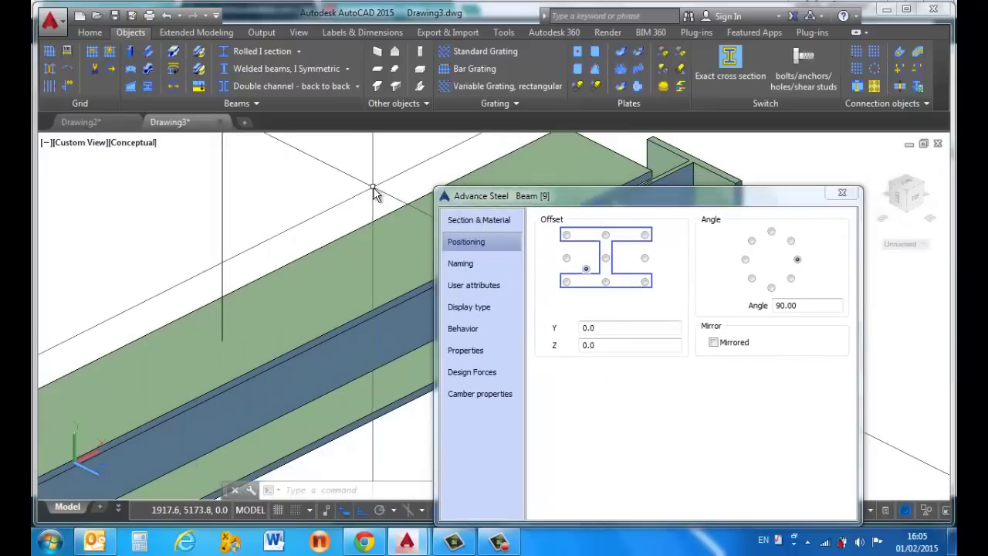
pyautogui.scroll(3, 342, 232)
pyautogui.scroll(1, 344, 234)
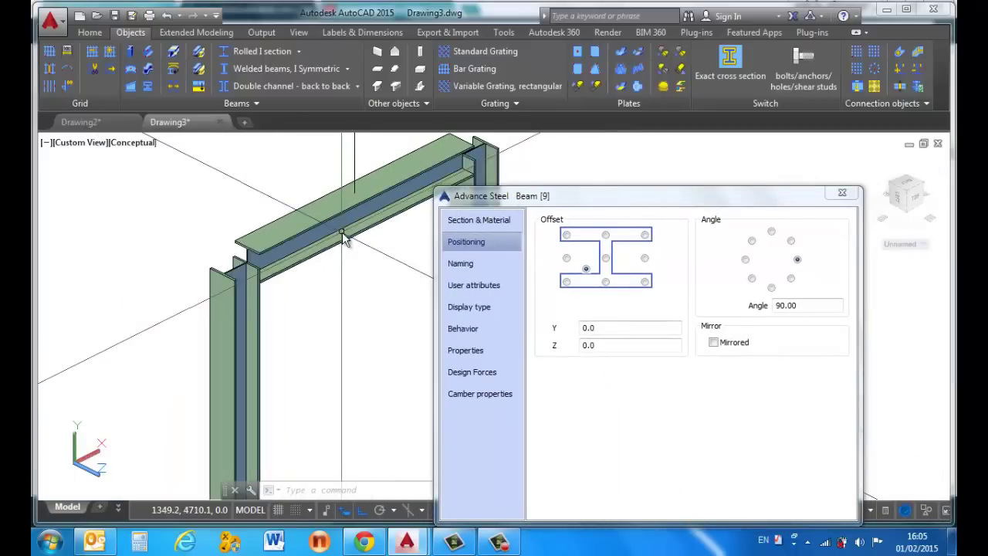
pyautogui.scroll(-4, 347, 236)
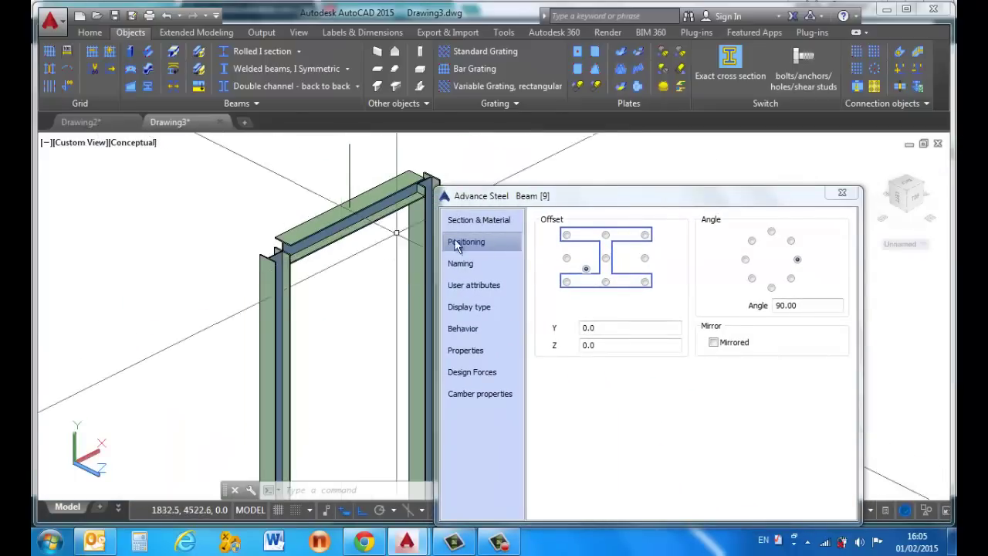
pyautogui.click(607, 236)
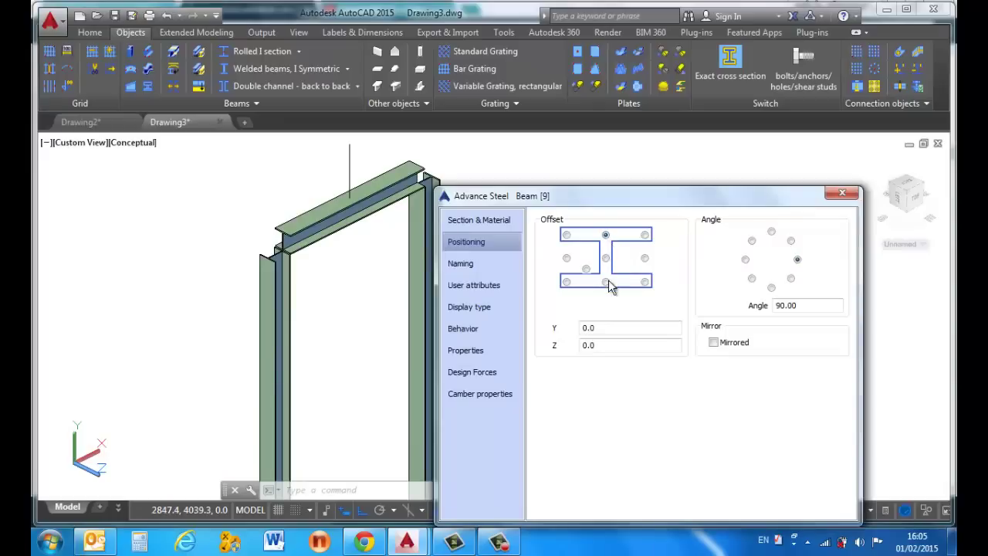
pyautogui.click(606, 258)
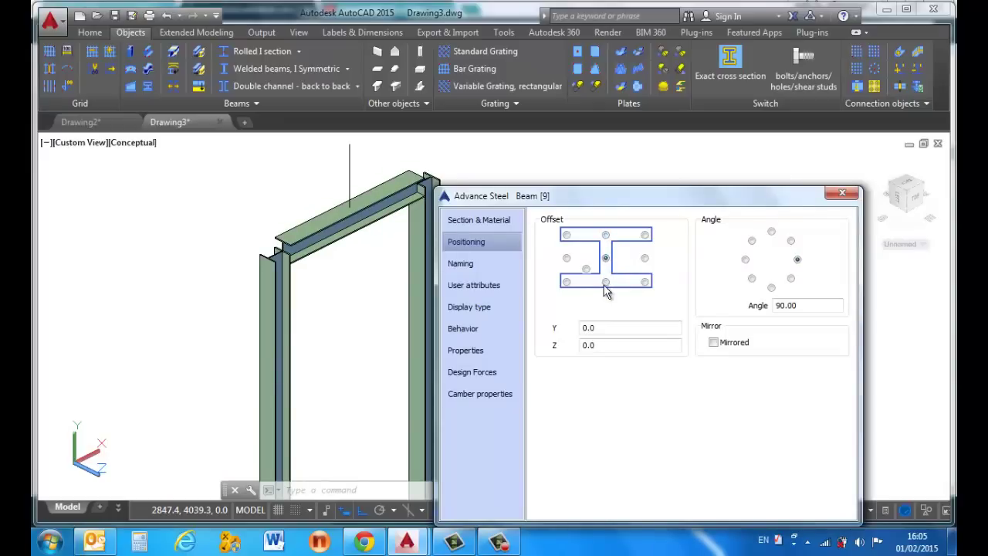
pyautogui.click(605, 282)
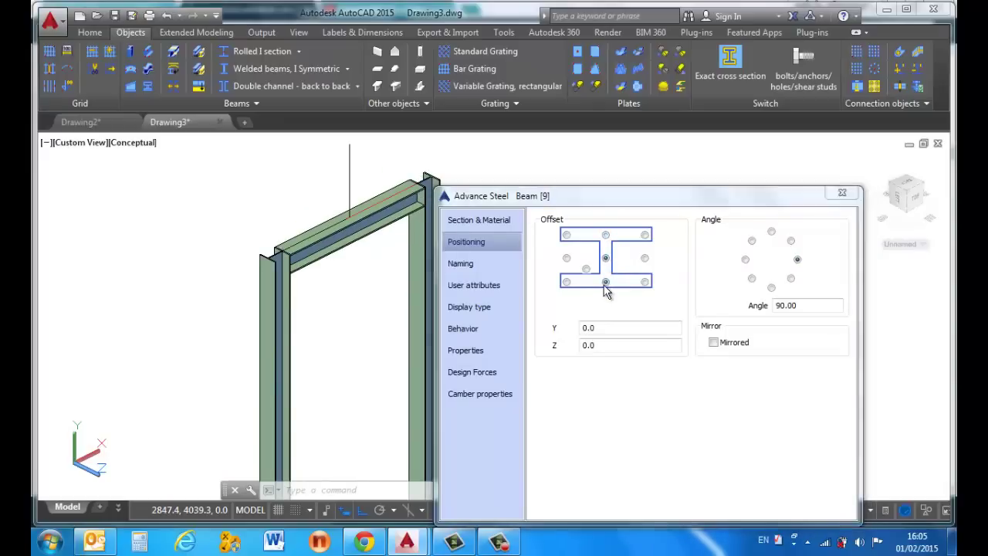
pyautogui.click(843, 195)
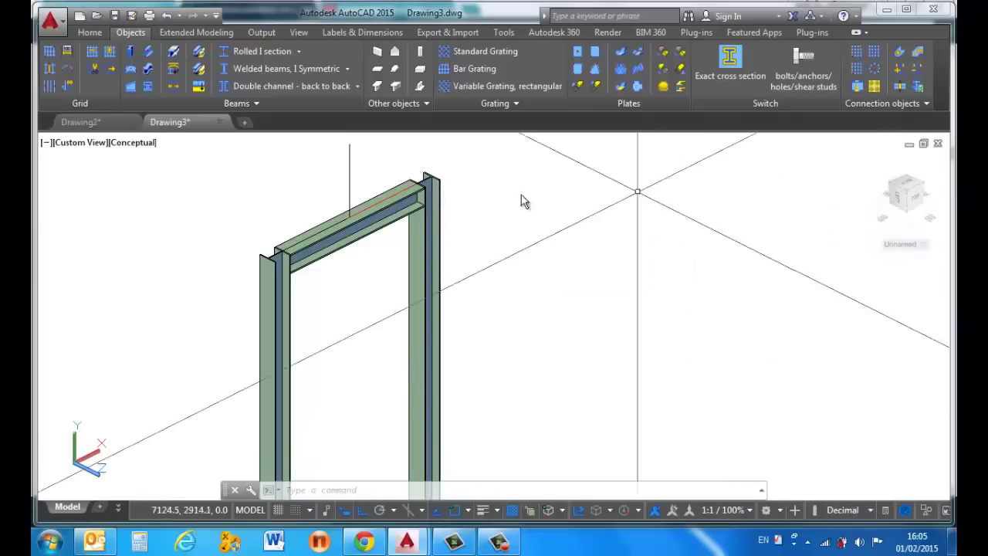
# Change the top beam's section class to UK Universal Beam in its properties.
pyautogui.scroll(6, 388, 189)
pyautogui.scroll(-5, 398, 209)
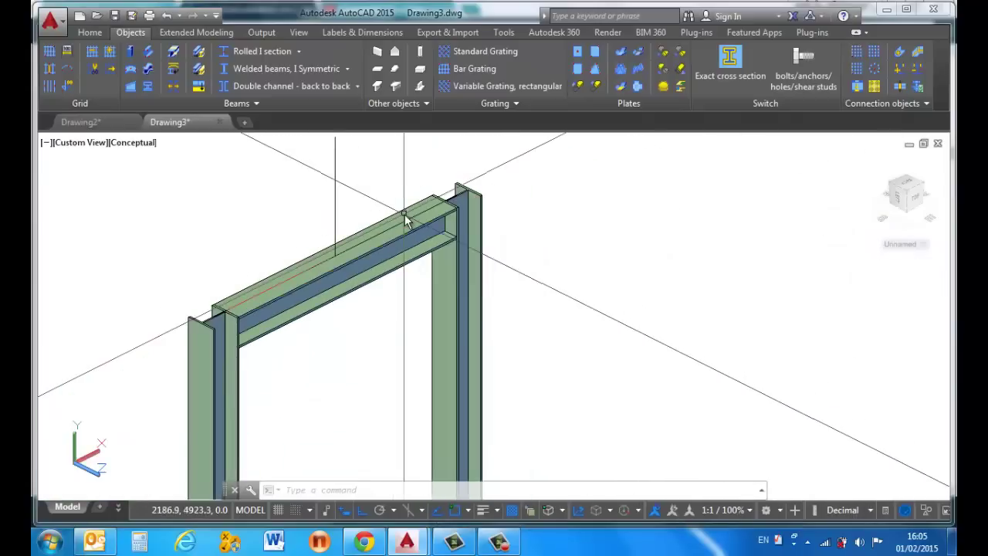
pyautogui.scroll(-2, 405, 219)
pyautogui.scroll(2, 379, 214)
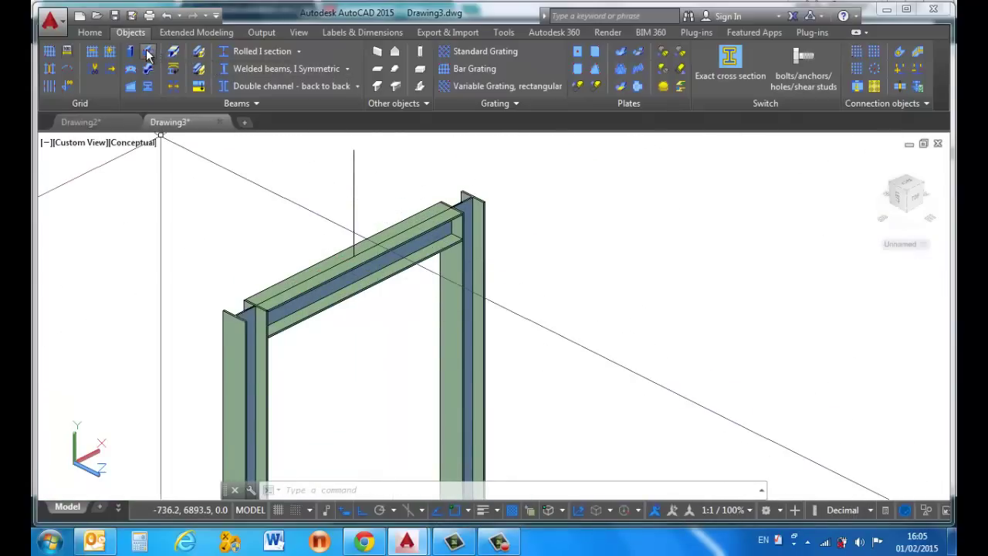
pyautogui.click(381, 270)
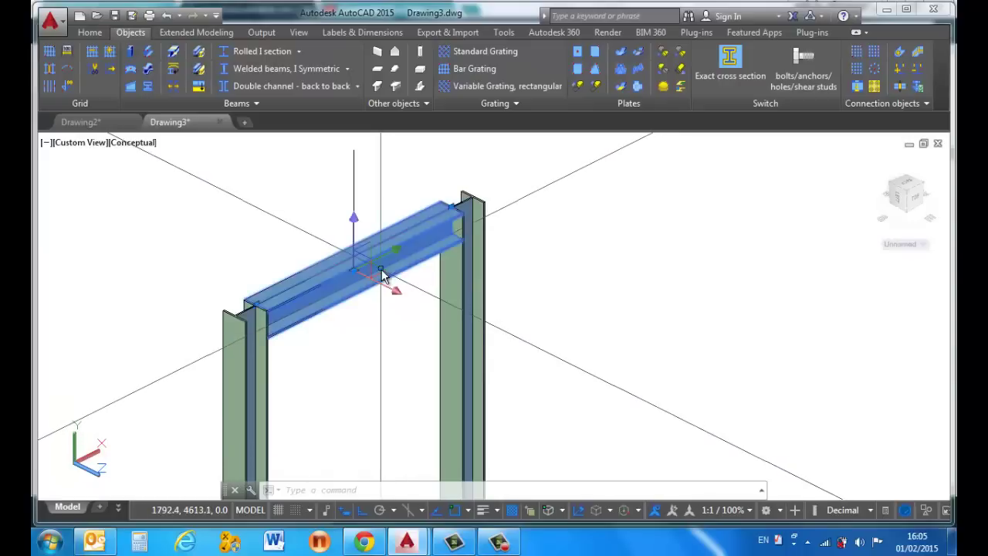
pyautogui.doubleClick(382, 270)
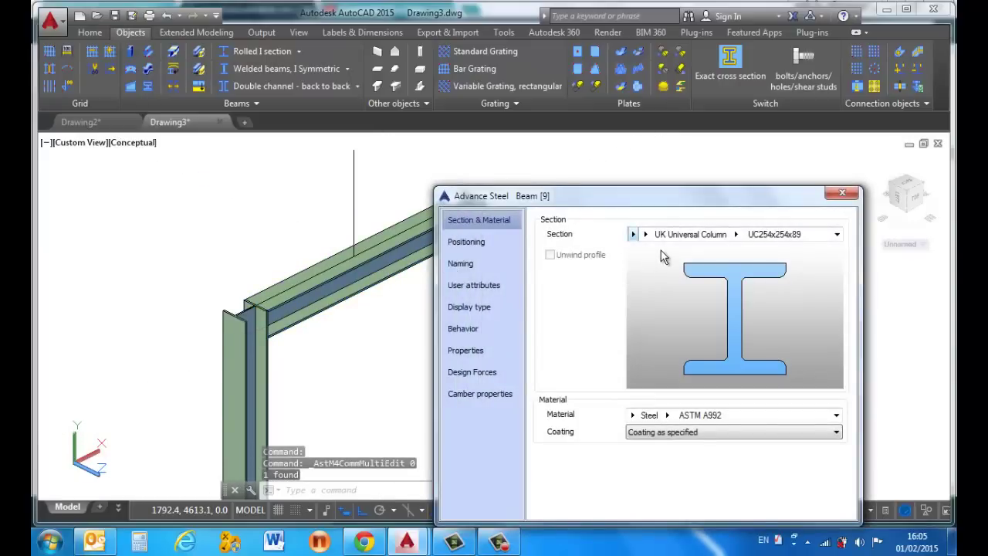
pyautogui.click(646, 234)
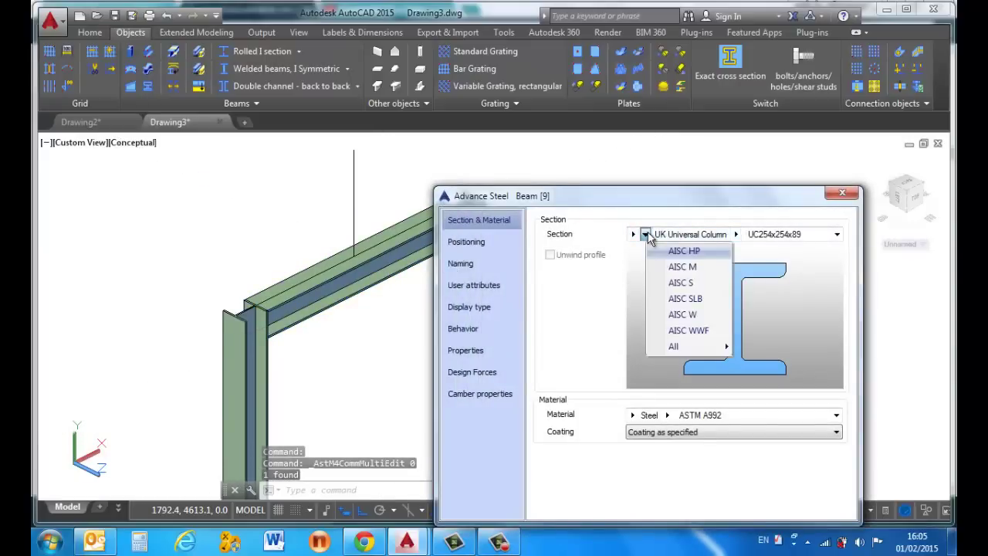
pyautogui.moveTo(692, 354)
pyautogui.scroll(-10, 780, 305)
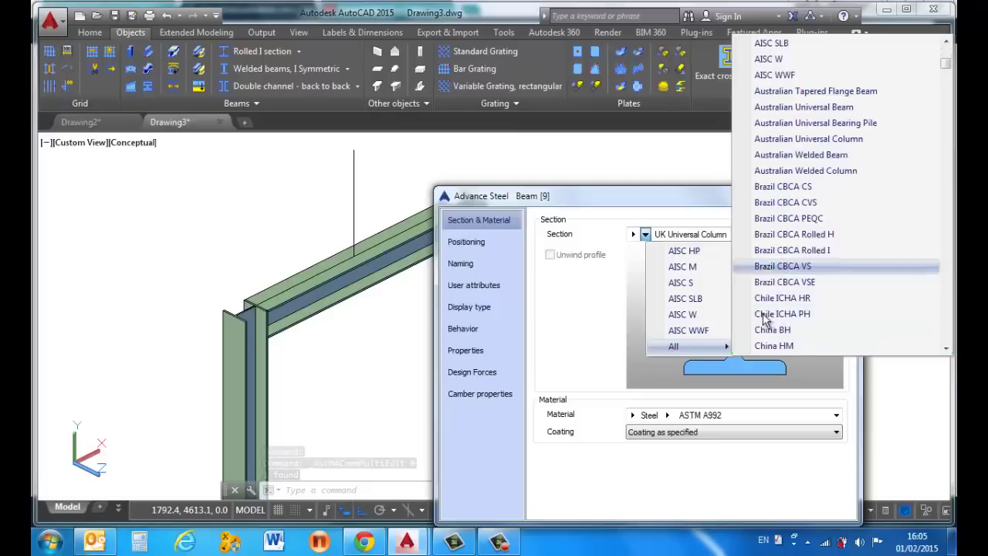
pyautogui.scroll(-20, 782, 301)
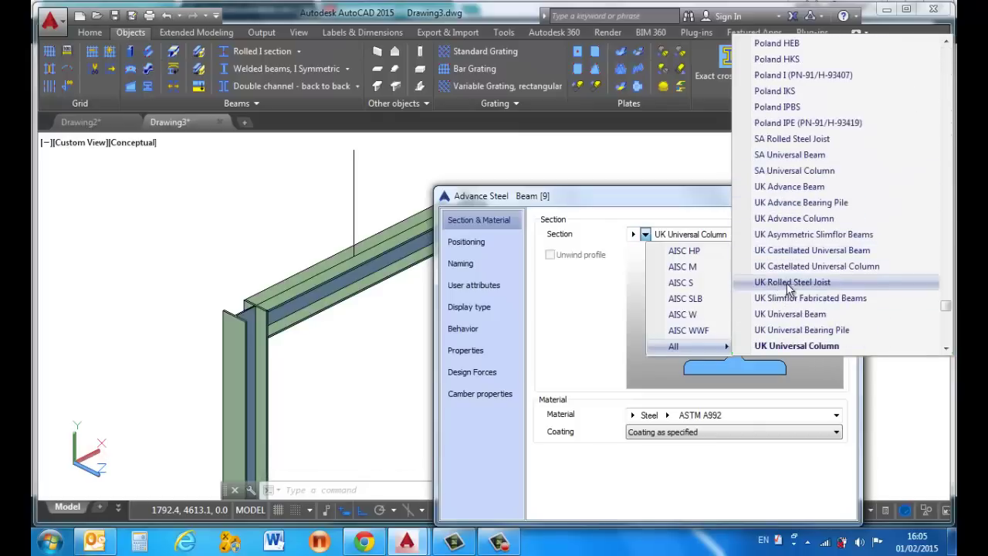
pyautogui.scroll(-1, 823, 232)
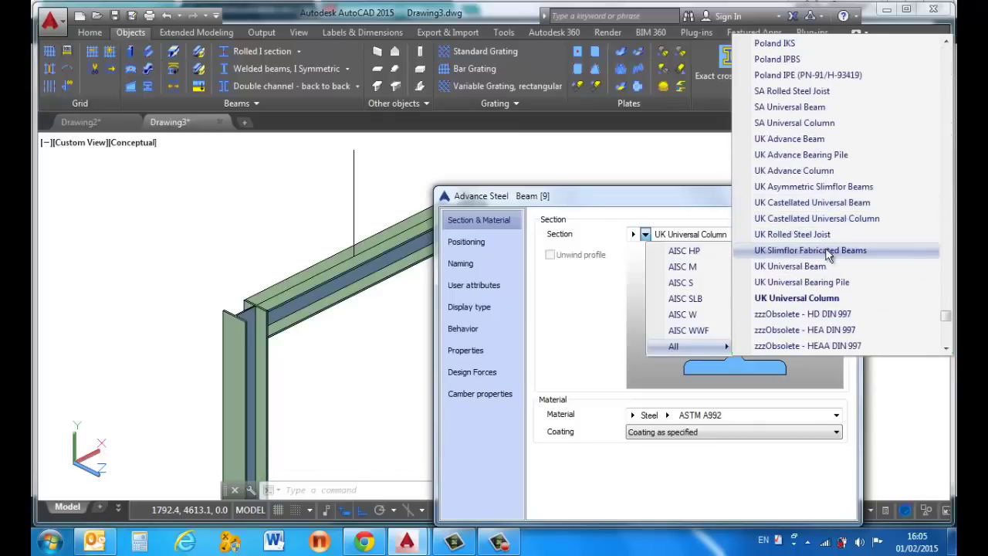
pyautogui.scroll(-1, 829, 254)
pyautogui.click(810, 251)
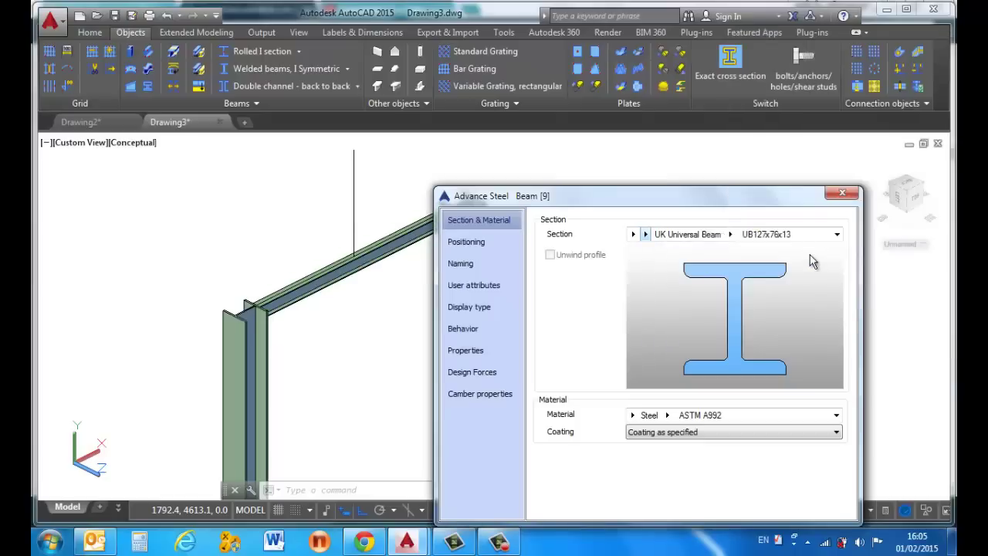
# Set the top beam's section size to UB305x102x28 and close its properties.
pyautogui.click(730, 235)
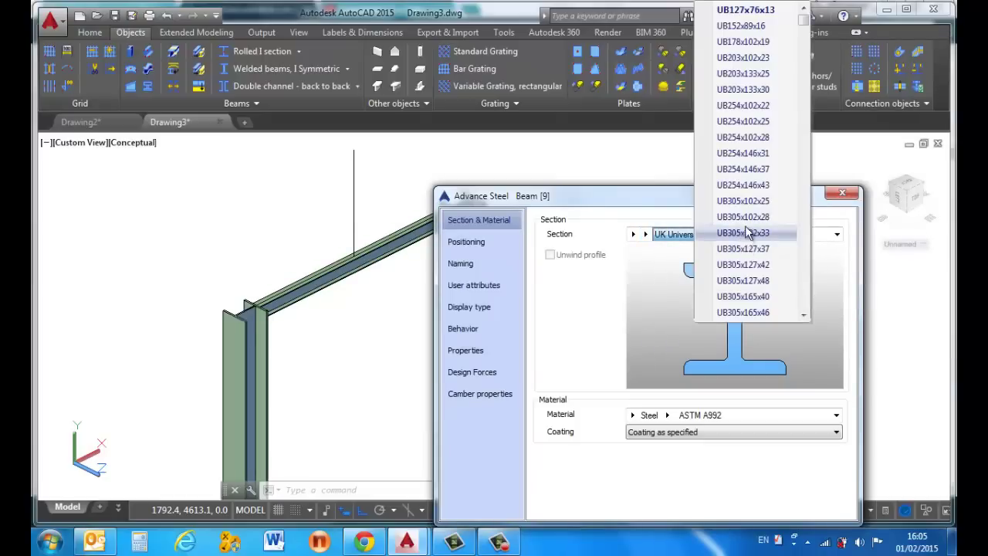
pyautogui.click(742, 217)
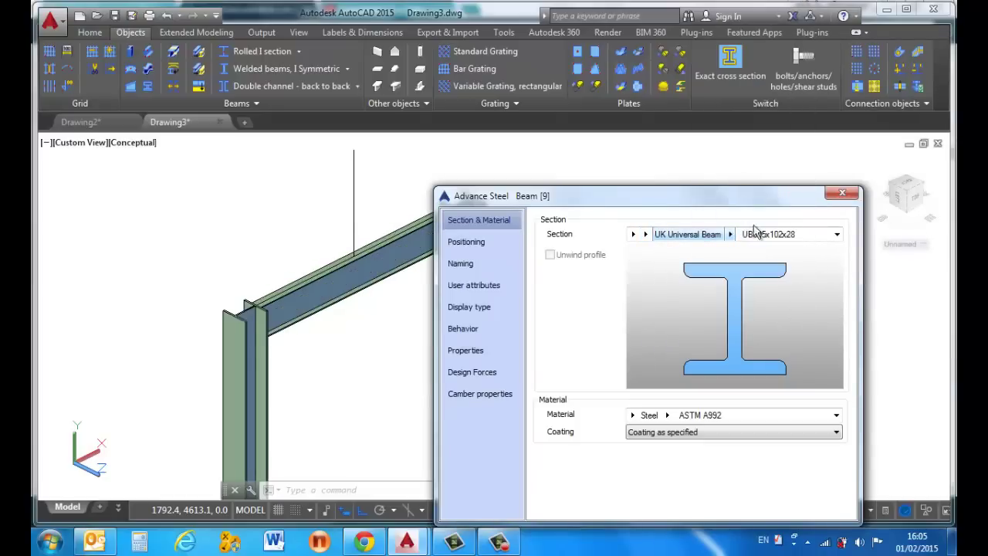
pyautogui.click(842, 194)
# Create a curved beam between the top beam's two ends, with its circle point at the top of the vertical polyline segment above mid-span.
pyautogui.scroll(3, 460, 241)
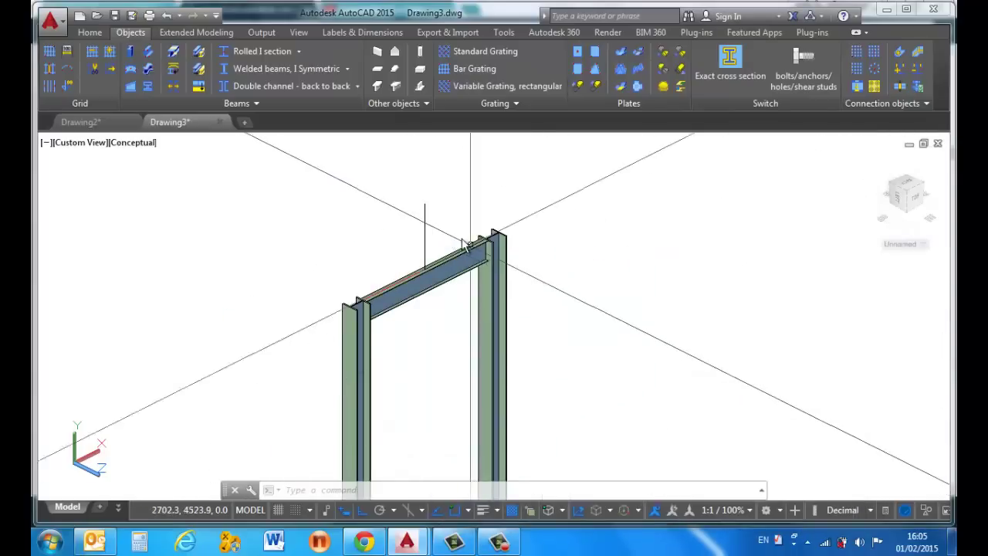
pyautogui.click(130, 72)
pyautogui.scroll(4, 269, 335)
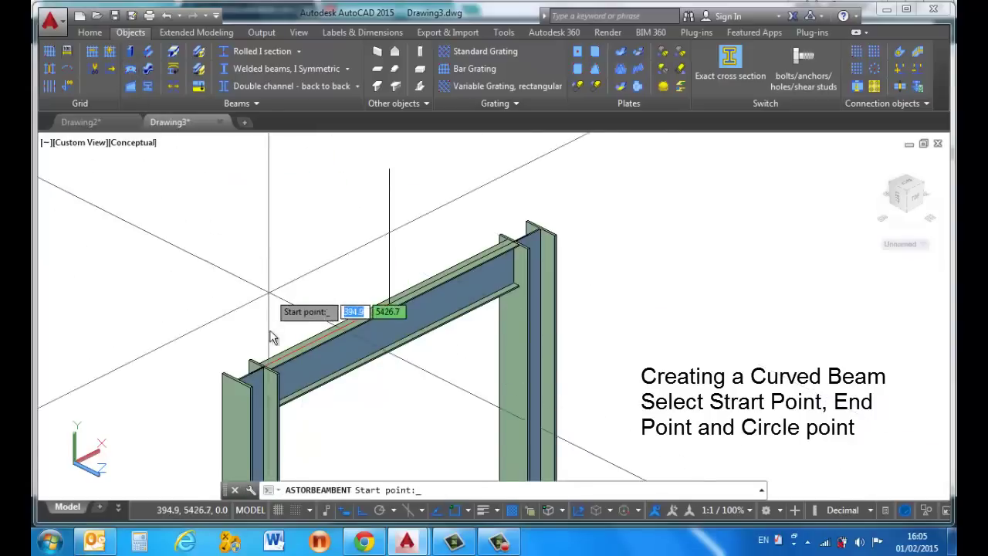
pyautogui.scroll(2, 265, 368)
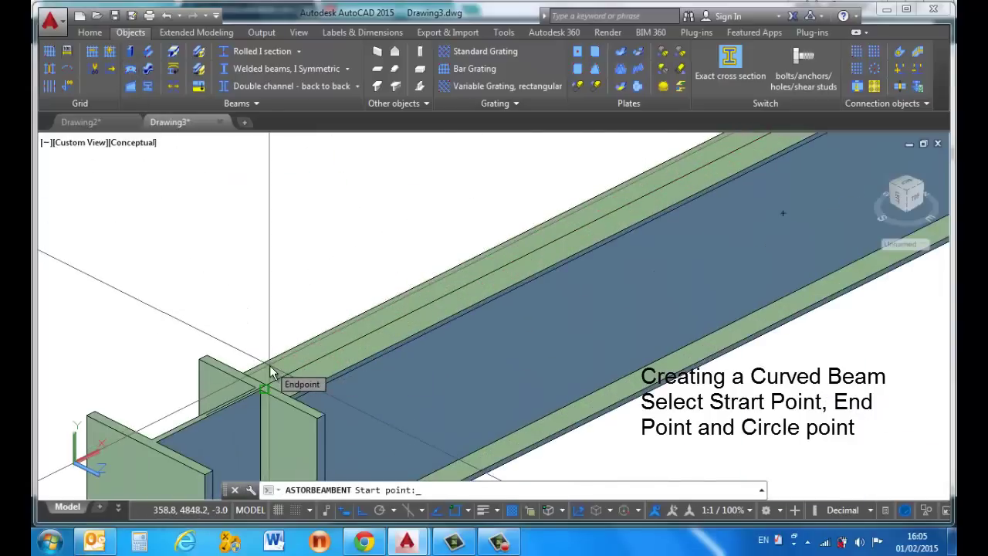
pyautogui.click(266, 383)
pyautogui.scroll(-3, 267, 383)
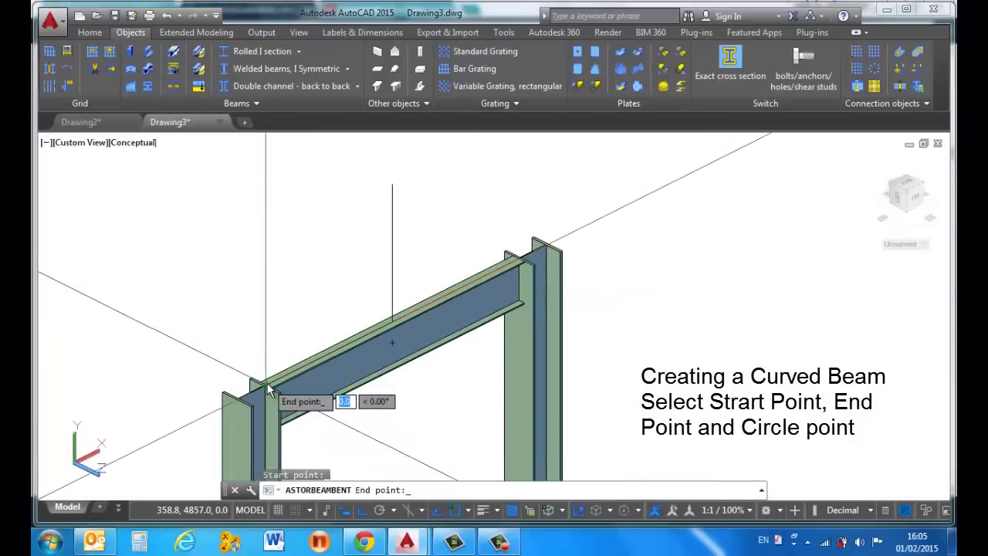
pyautogui.scroll(4, 515, 250)
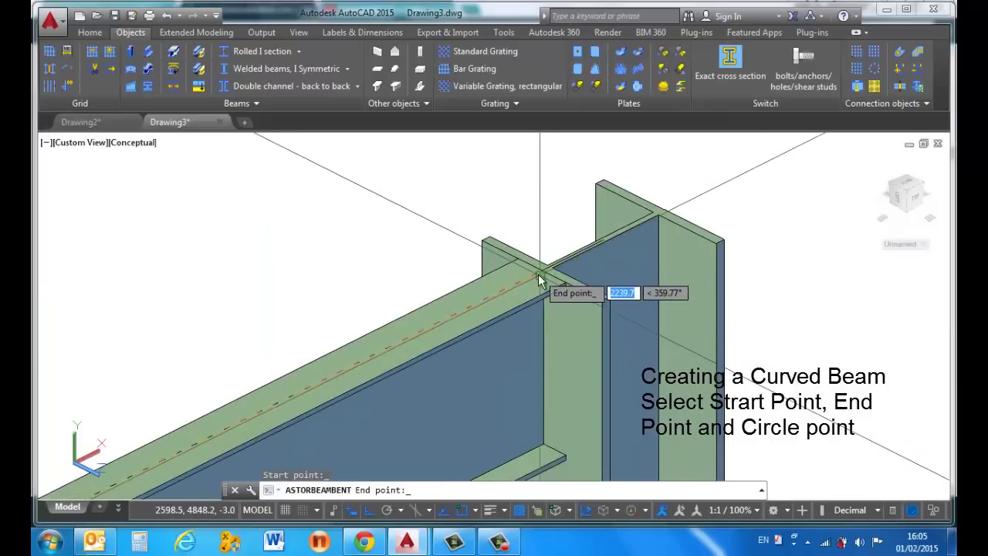
pyautogui.scroll(2, 542, 274)
pyautogui.click(542, 271)
pyautogui.scroll(-4, 550, 271)
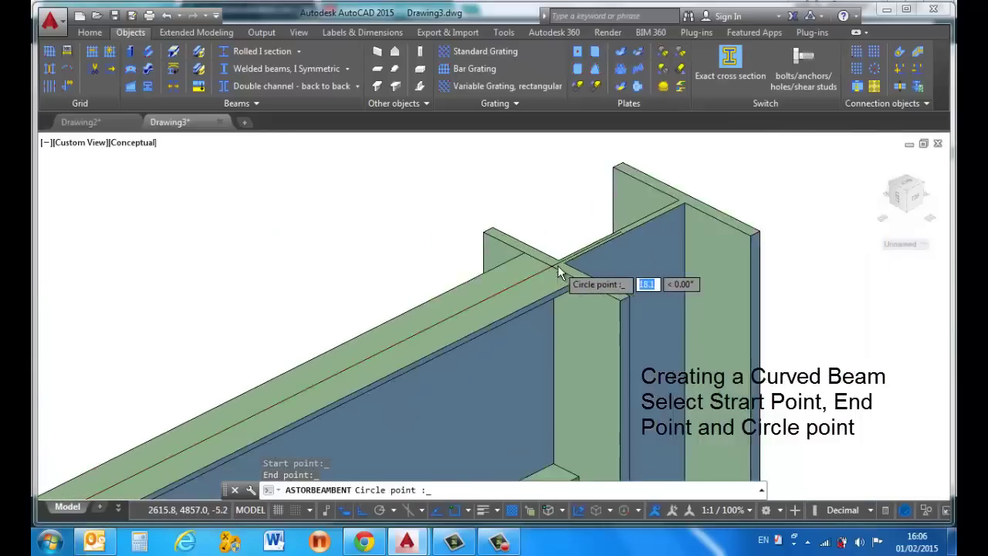
pyautogui.click(456, 238)
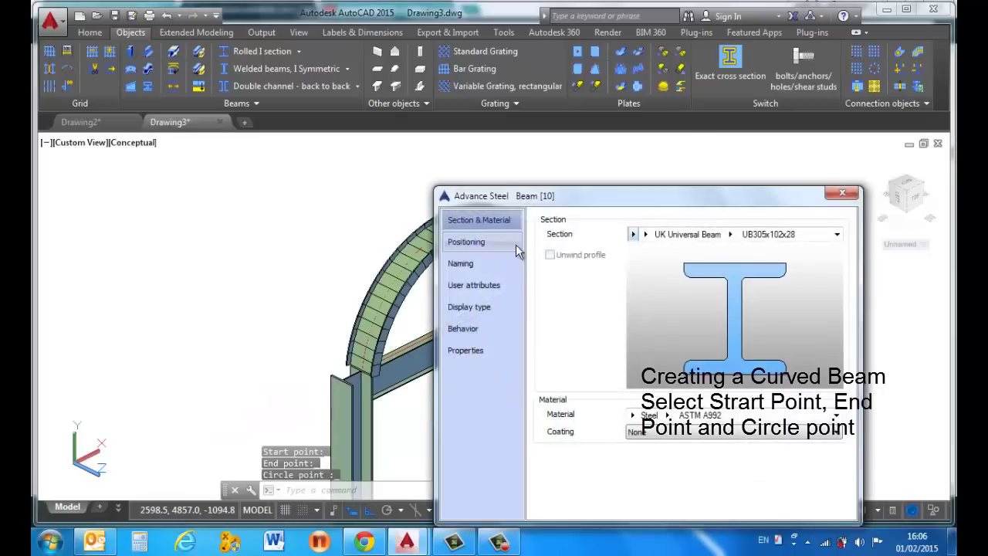
# Set the curved beam's section size to UB127x76x13.
pyautogui.click(733, 238)
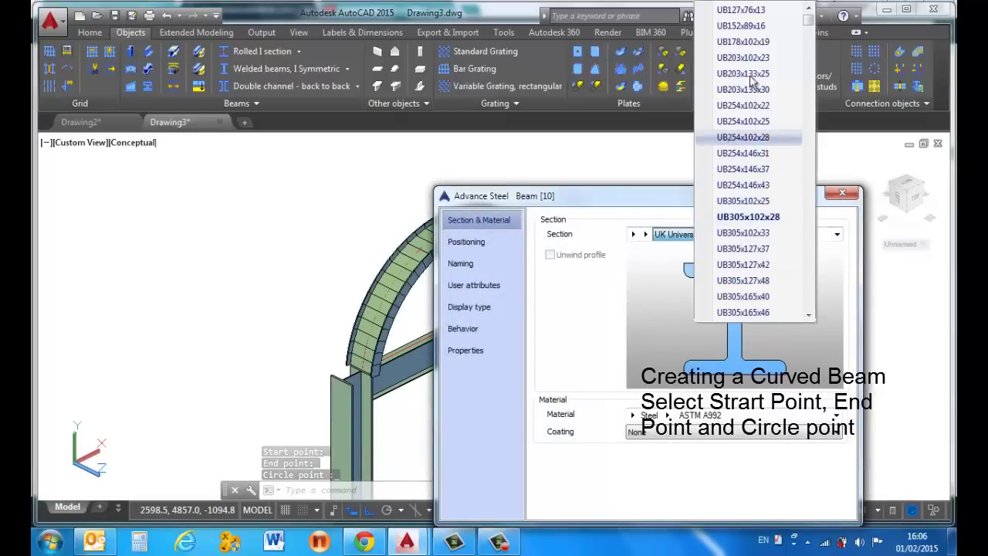
pyautogui.click(742, 11)
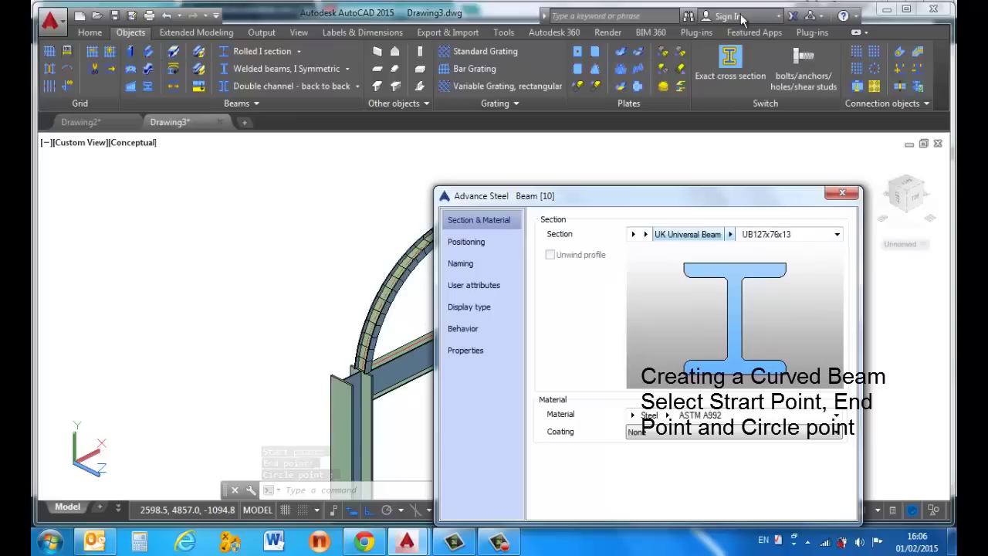
# Close the curved beam's properties and reset the UCS to World.
pyautogui.click(841, 194)
pyautogui.scroll(3, 506, 310)
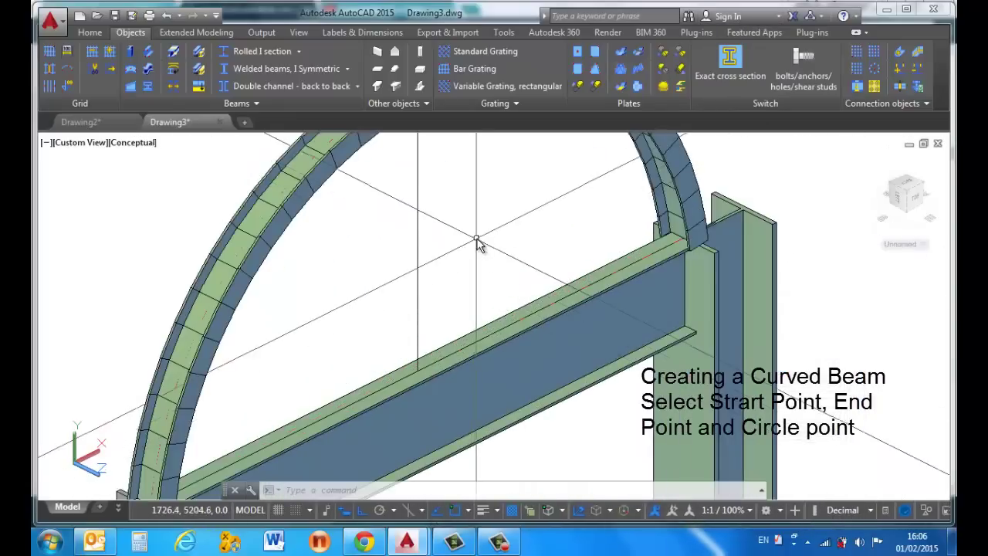
pyautogui.scroll(-3, 481, 242)
pyautogui.write('u')
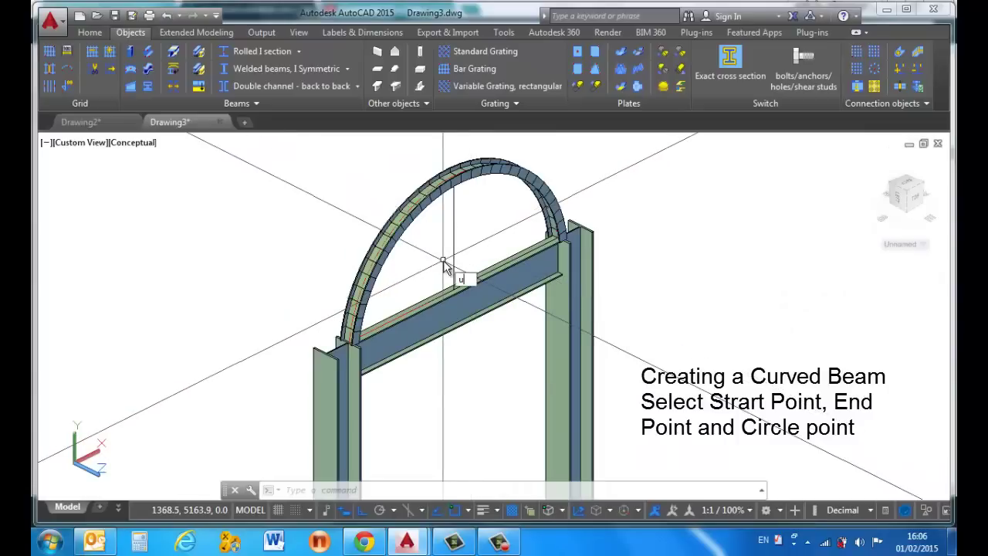
pyautogui.write('cs')
pyautogui.press('Return')
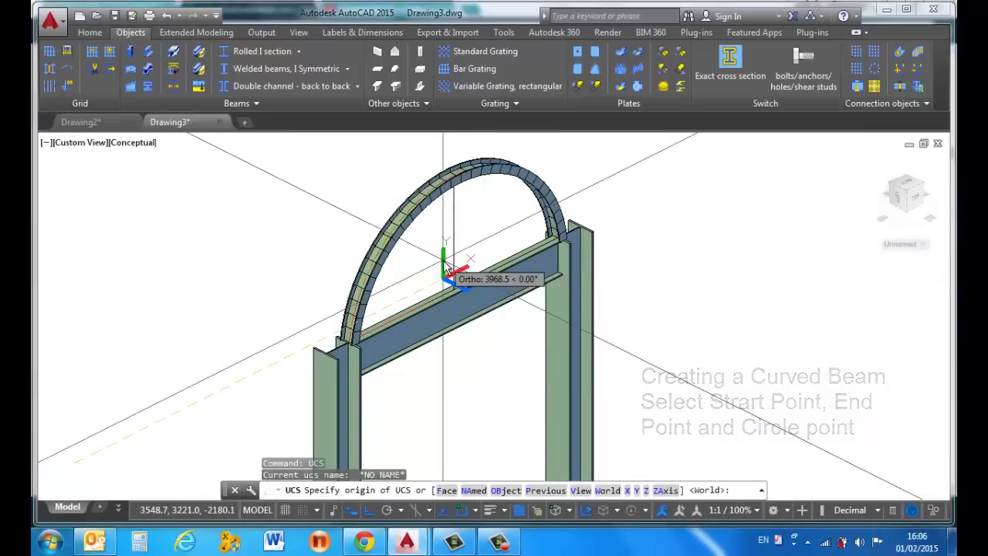
pyautogui.write('w')
pyautogui.press('Return')
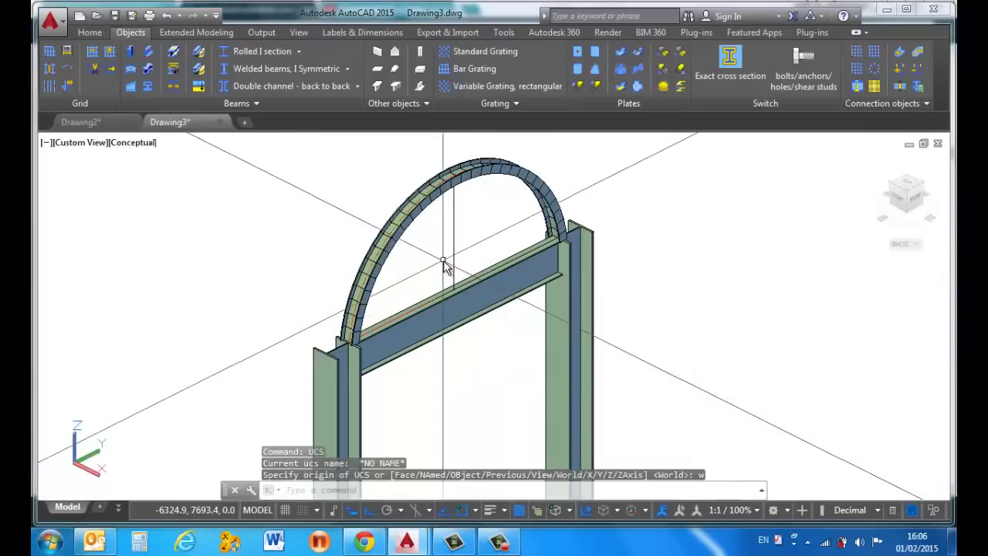
# Move the UCS origin to the top outer corner of the column flange where the top beam's far end connects.
pyautogui.press('Return')
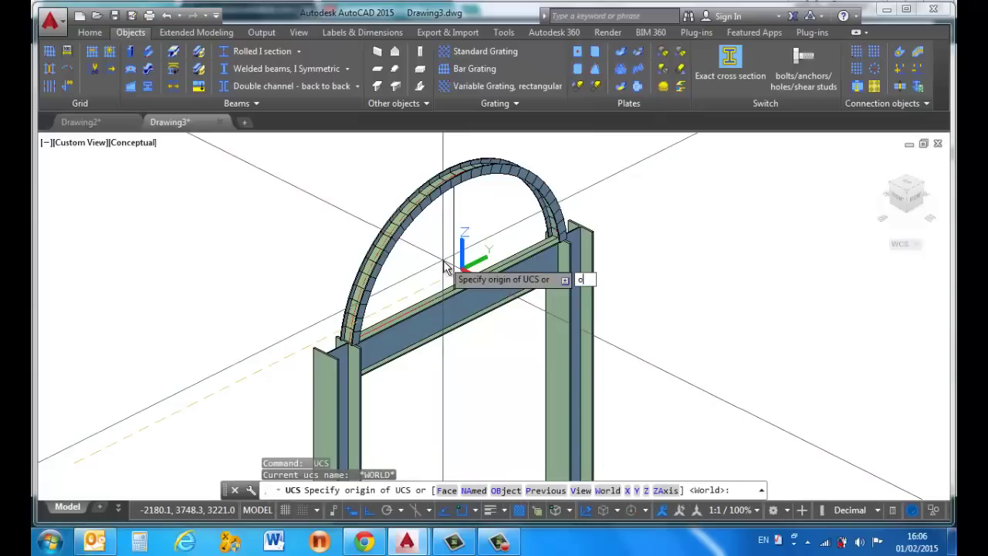
pyautogui.write('o')
pyautogui.press('Return')
pyautogui.scroll(4, 541, 240)
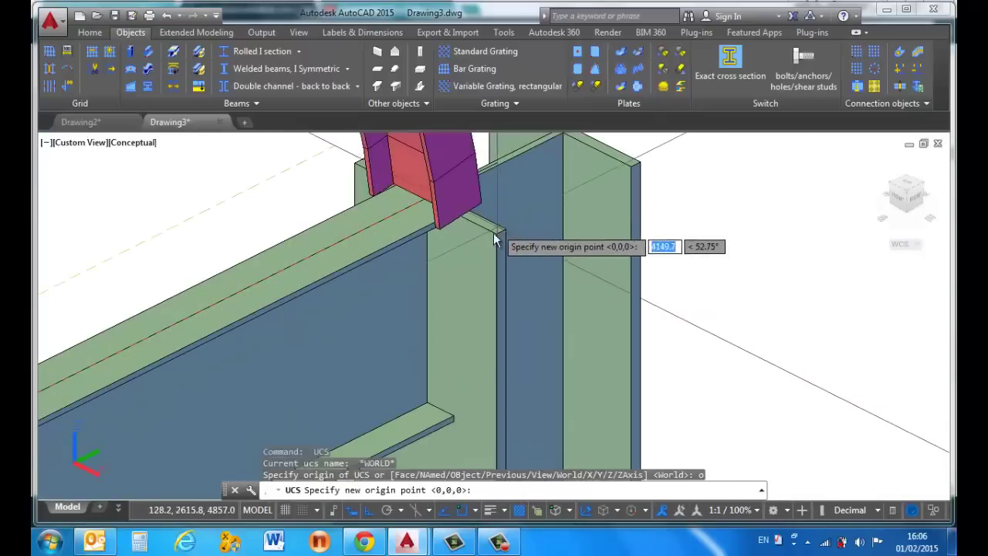
pyautogui.click(495, 240)
pyautogui.scroll(-5, 541, 231)
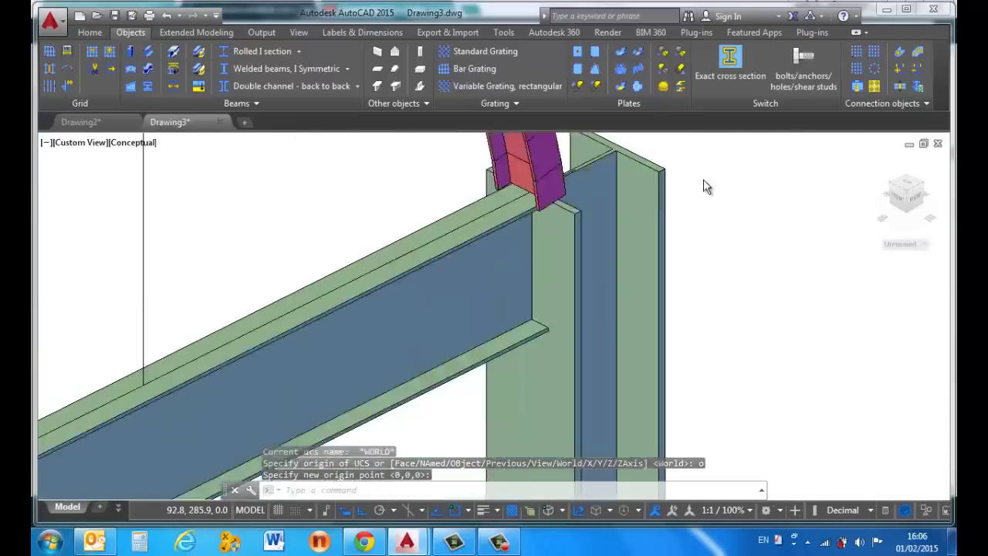
# Draw a 1200 mm horizontal polyline segment from the top beam's midpoint, perpendicular to the beam along the X axis.
pyautogui.write('p')
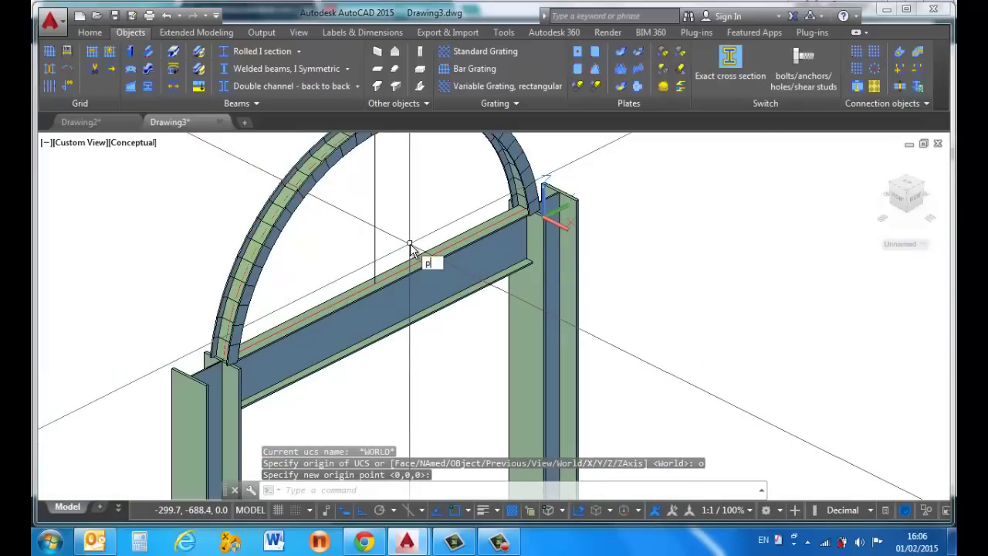
pyautogui.write('l')
pyautogui.press('Return')
pyautogui.click(375, 281)
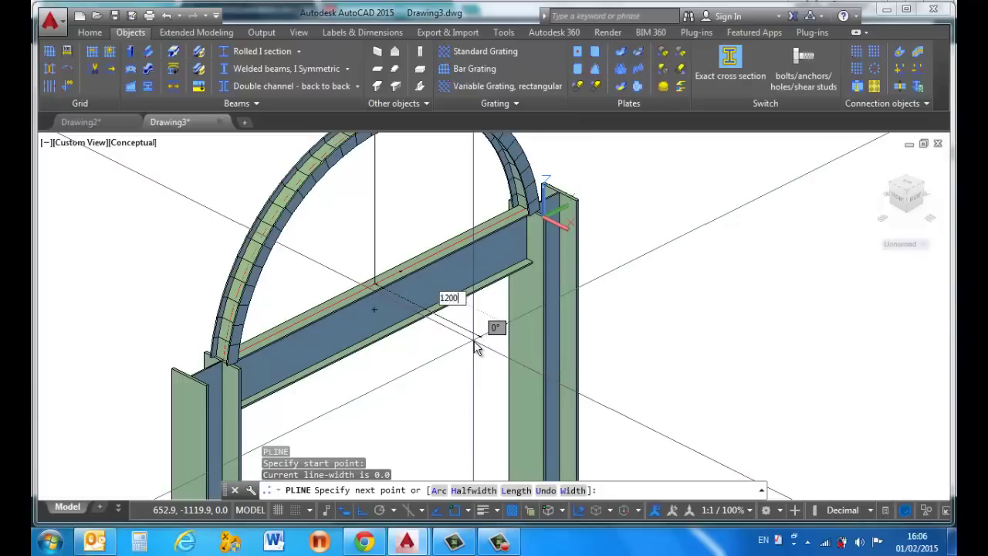
pyautogui.press('Return')
pyautogui.press('Return')
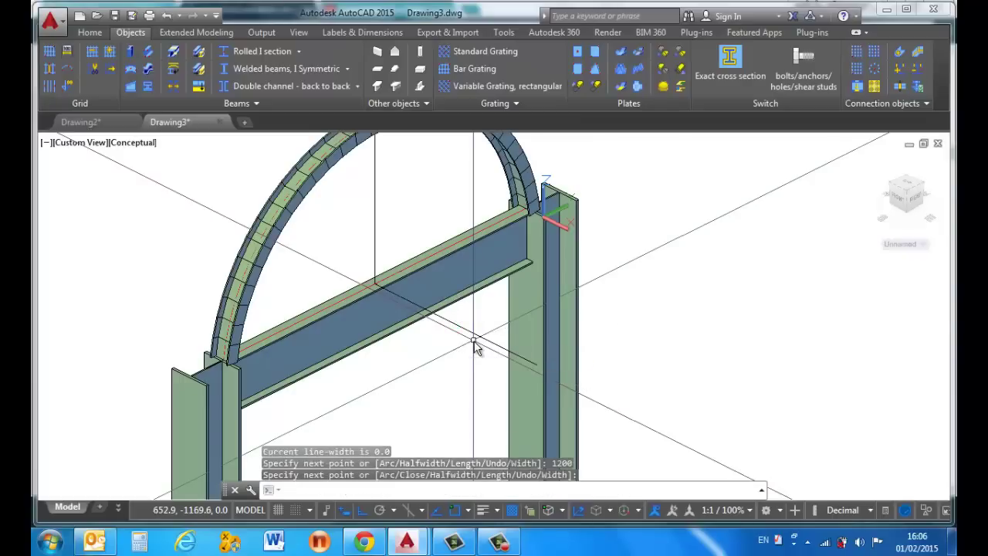
# Create a horizontal curved beam between the web top-edge midpoints of both columns, with its circle point at the horizontal polyline's free end.
pyautogui.click(133, 70)
pyautogui.scroll(5, 515, 224)
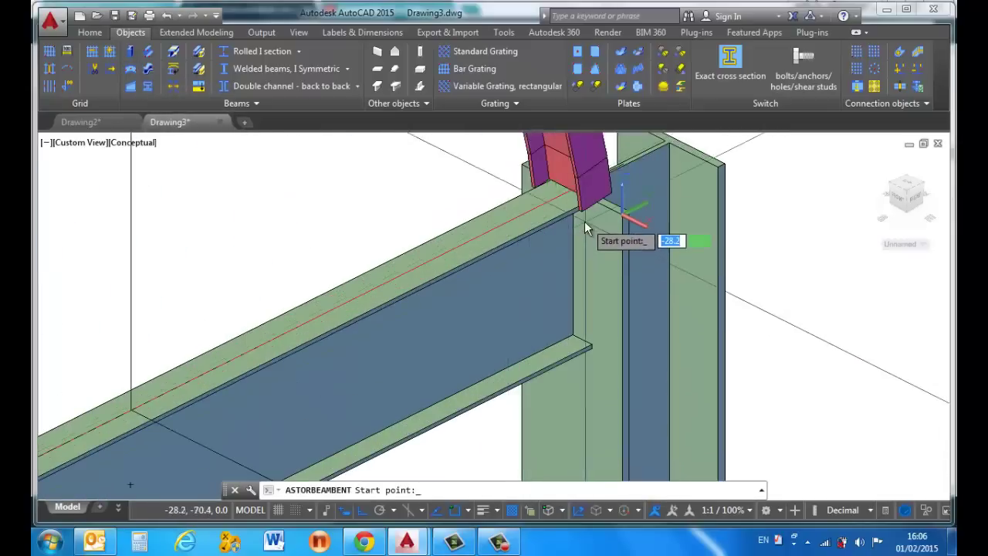
pyautogui.scroll(3, 584, 221)
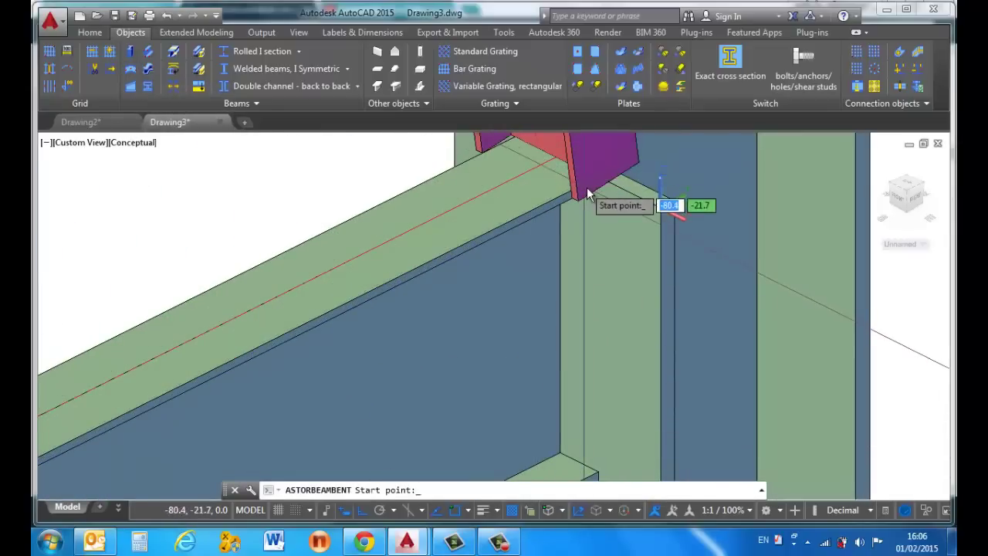
pyautogui.scroll(2, 651, 169)
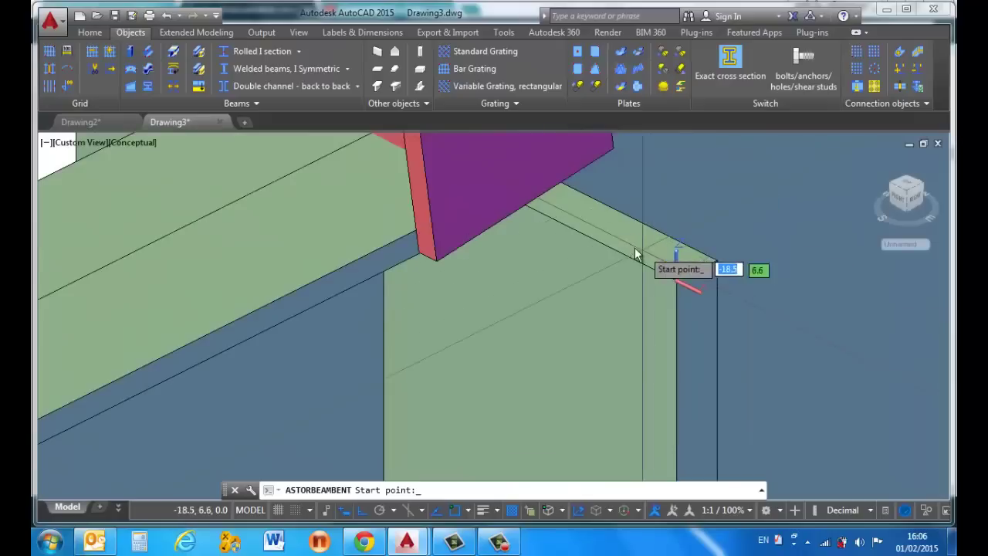
pyautogui.scroll(-2, 408, 184)
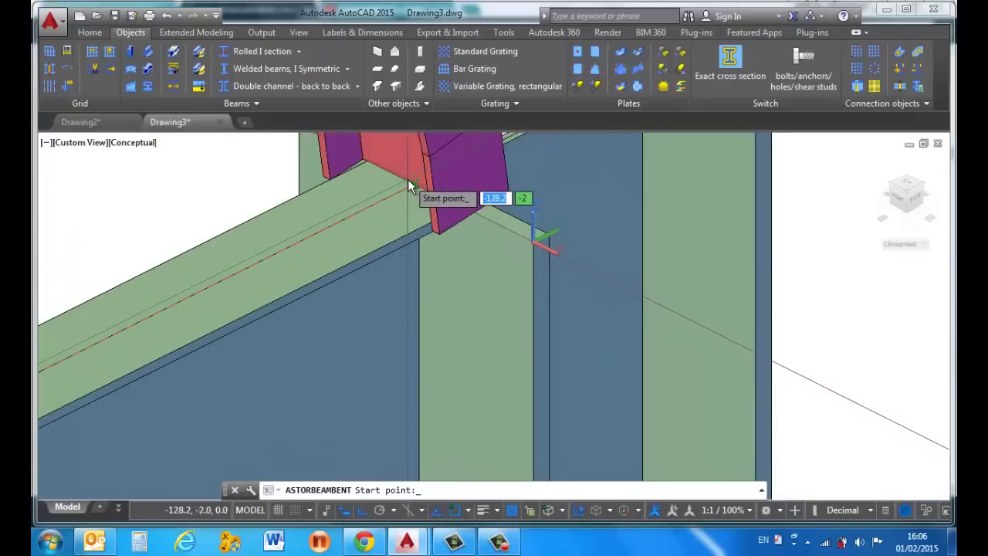
pyautogui.scroll(1, 406, 179)
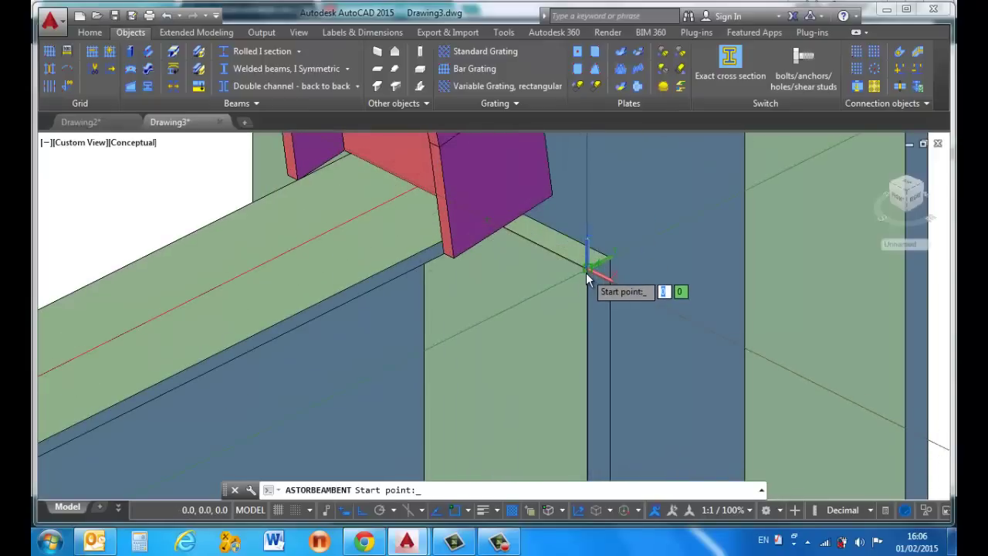
pyautogui.scroll(-2, 591, 221)
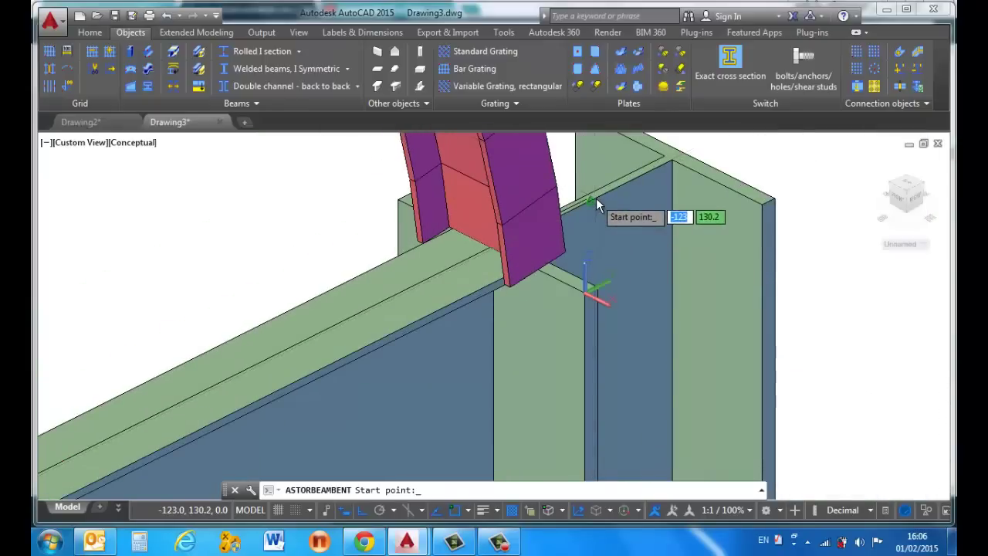
pyautogui.click(596, 198)
pyautogui.scroll(1, 659, 171)
pyautogui.scroll(-3, 659, 171)
pyautogui.scroll(3, 498, 261)
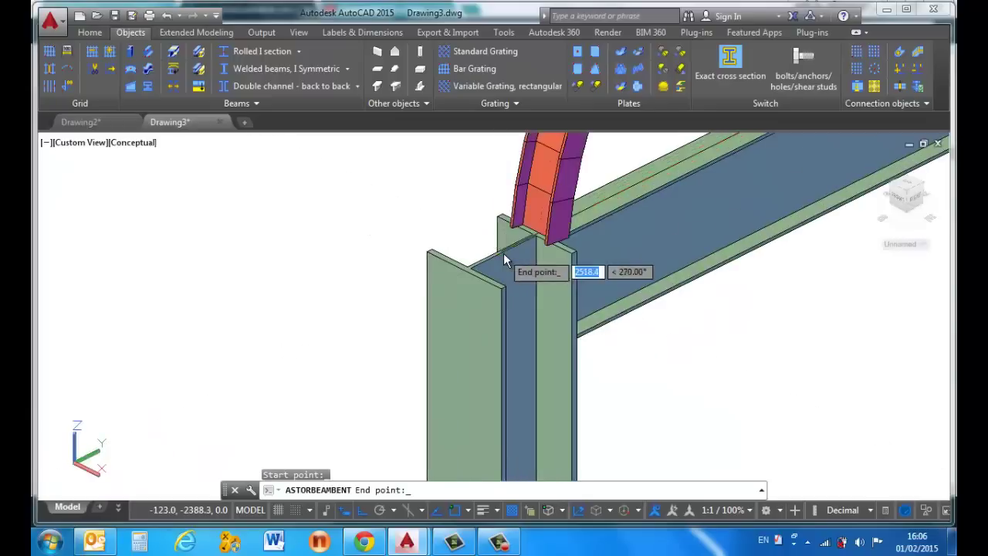
pyautogui.scroll(3, 500, 255)
pyautogui.scroll(-2, 503, 264)
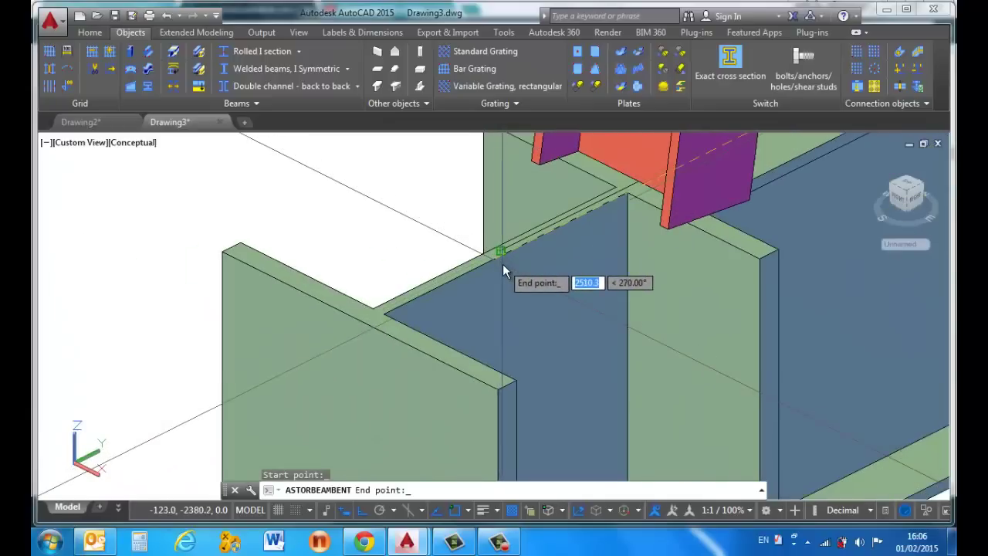
pyautogui.scroll(2, 504, 257)
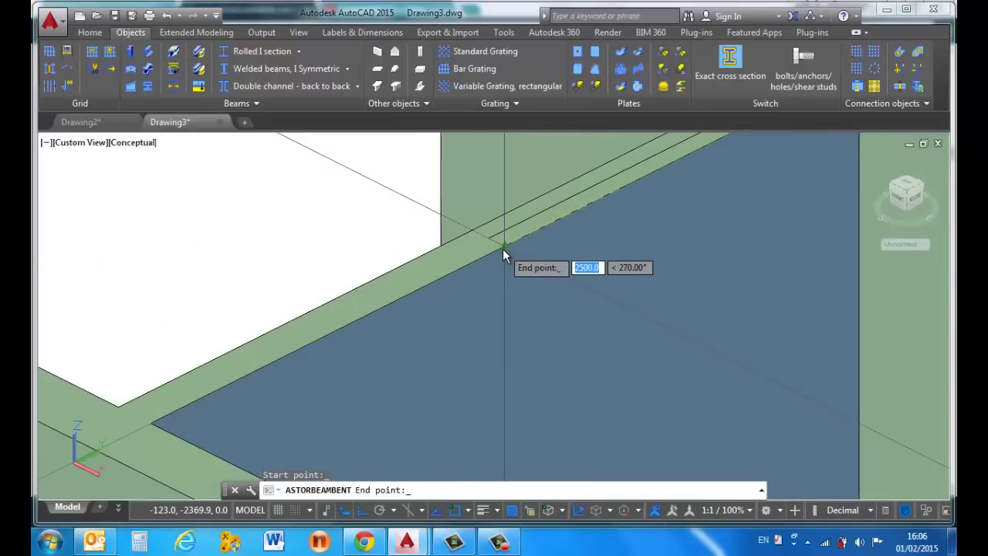
pyautogui.click(420, 261)
pyautogui.scroll(-5, 421, 261)
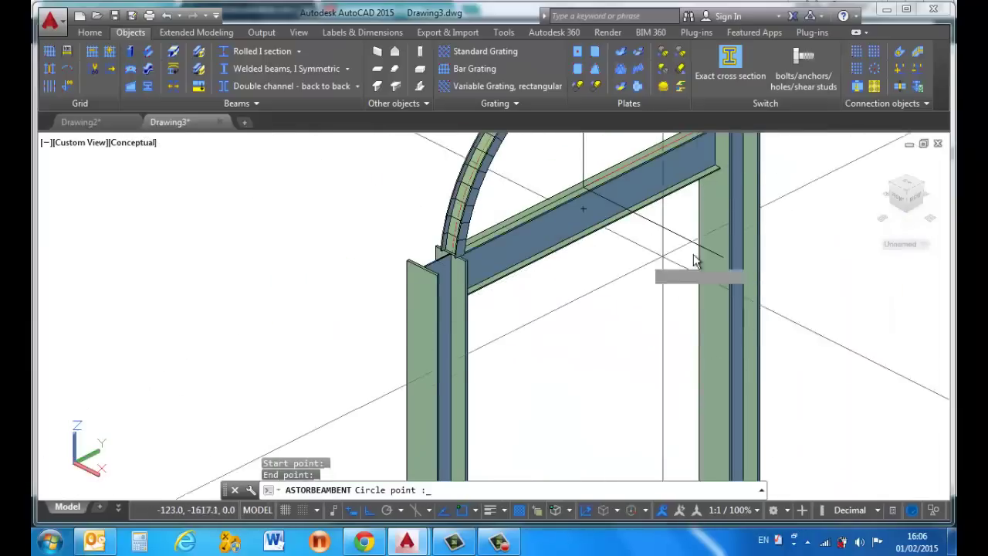
pyautogui.click(708, 246)
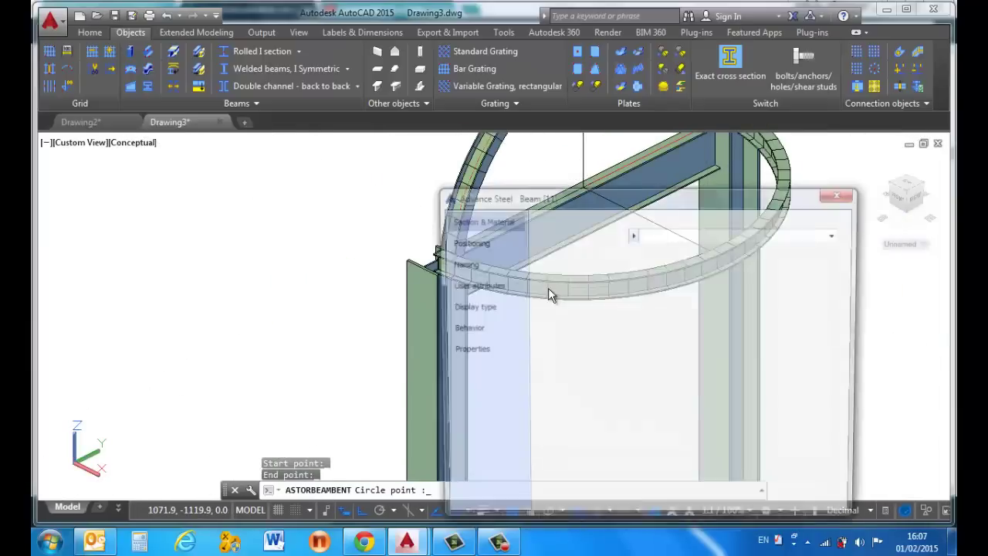
pyautogui.click(838, 197)
pyautogui.scroll(-3, 566, 225)
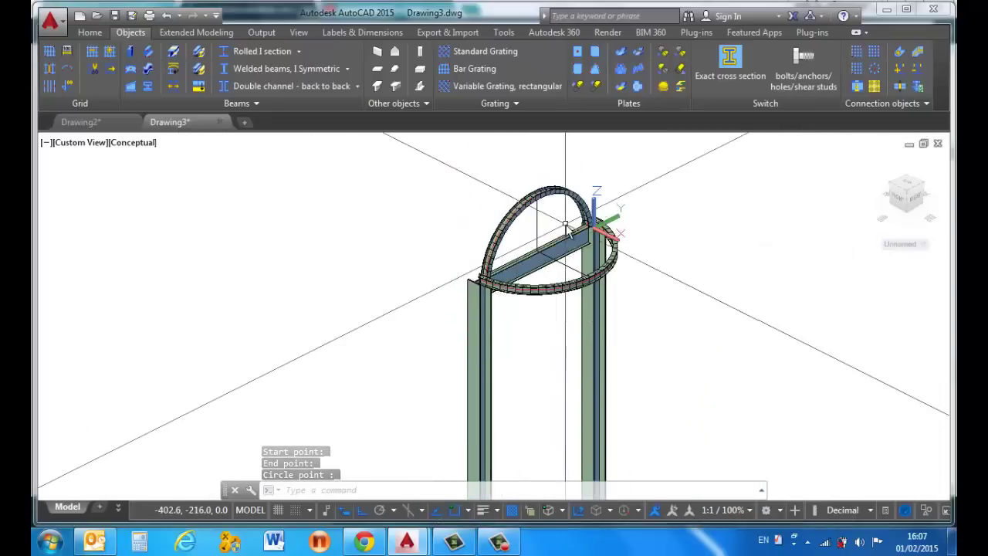
pyautogui.scroll(3, 566, 225)
pyautogui.scroll(-2, 505, 249)
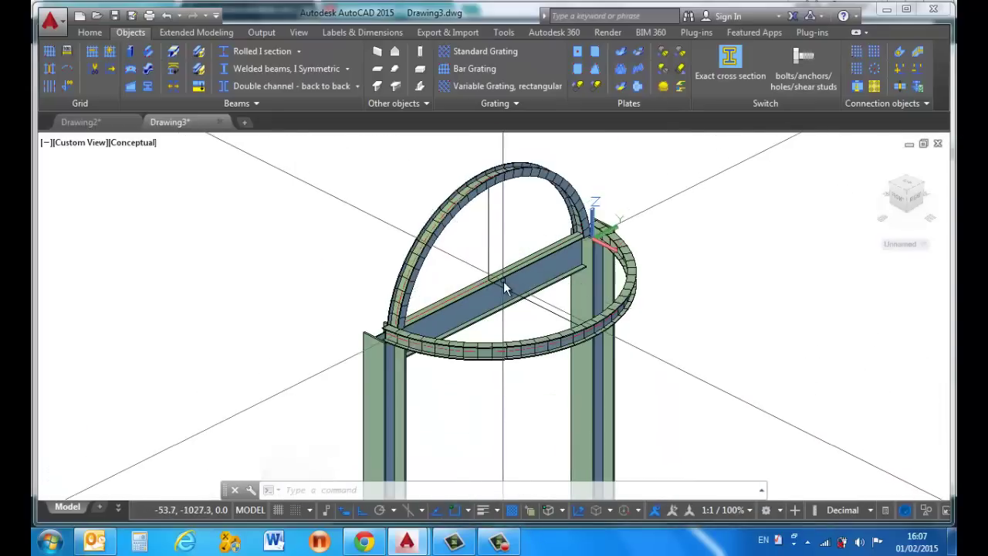
pyautogui.scroll(3, 503, 281)
pyautogui.scroll(-3, 504, 281)
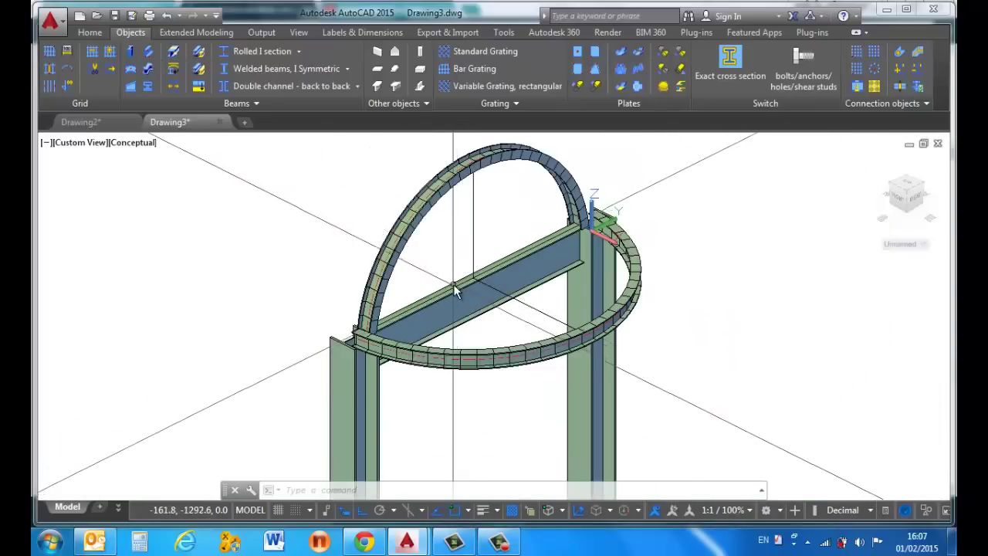
# Copy the horizontal curved beam straight down at distances of 1000 and 2000 mm.
pyautogui.scroll(-5, 455, 290)
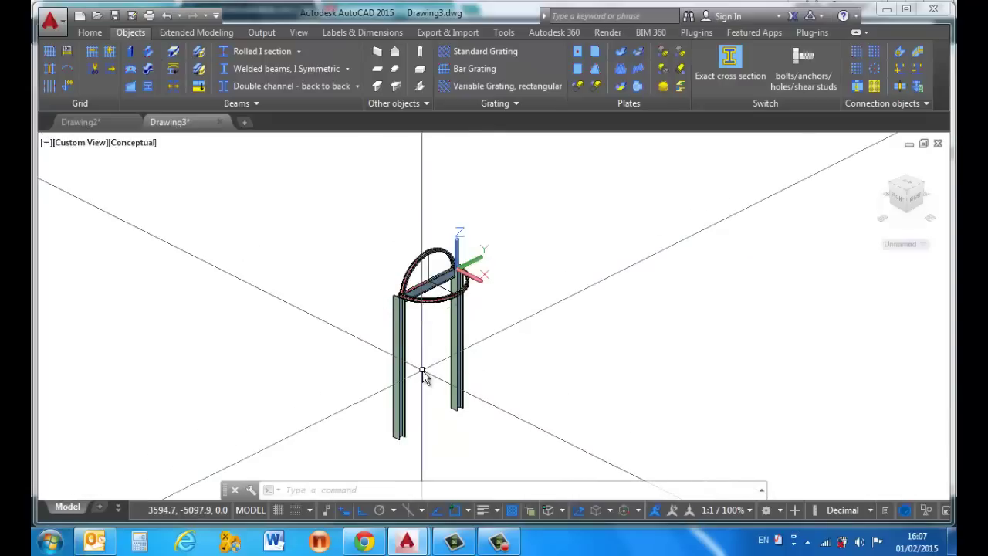
pyautogui.scroll(3, 422, 375)
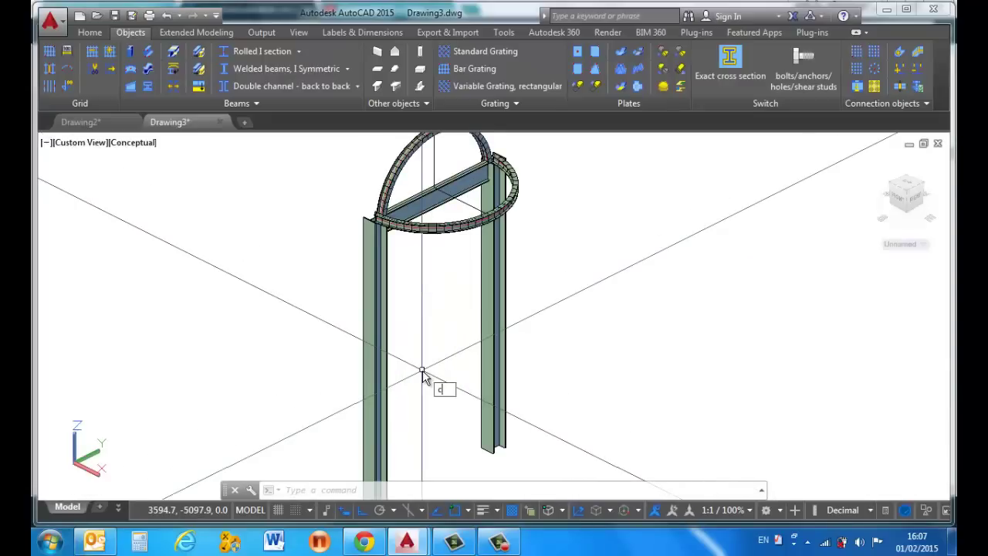
pyautogui.press('Return')
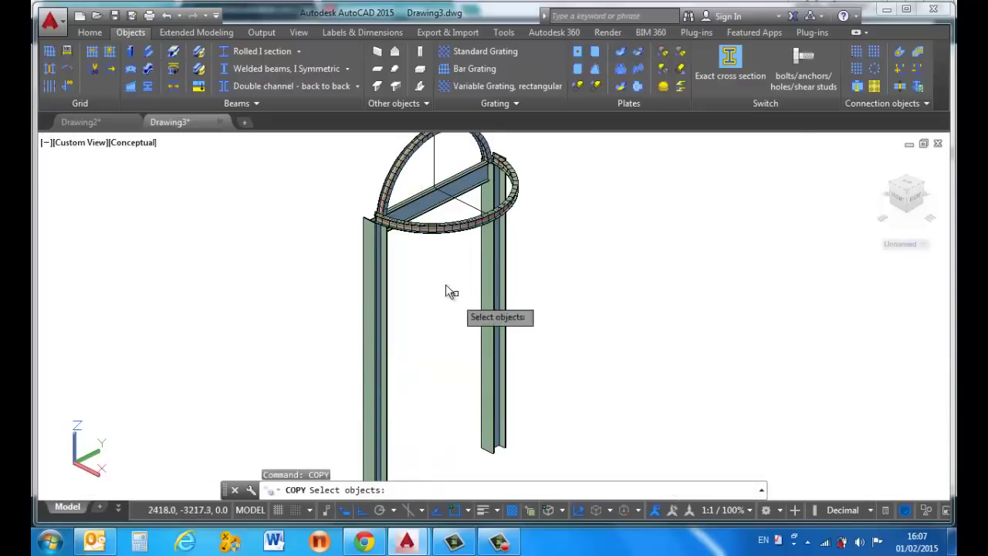
pyautogui.click(430, 227)
pyautogui.press('Return')
pyautogui.click(557, 279)
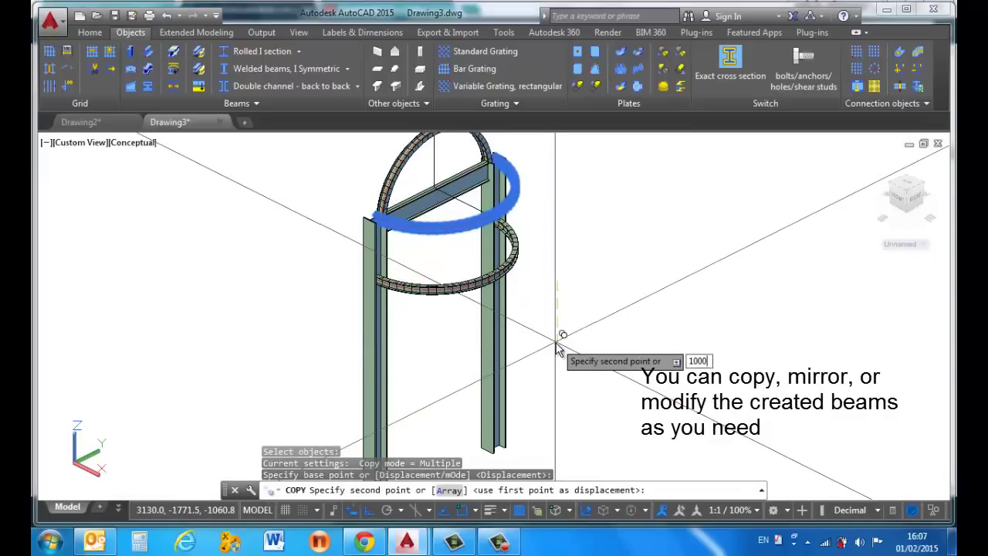
pyautogui.press('Return')
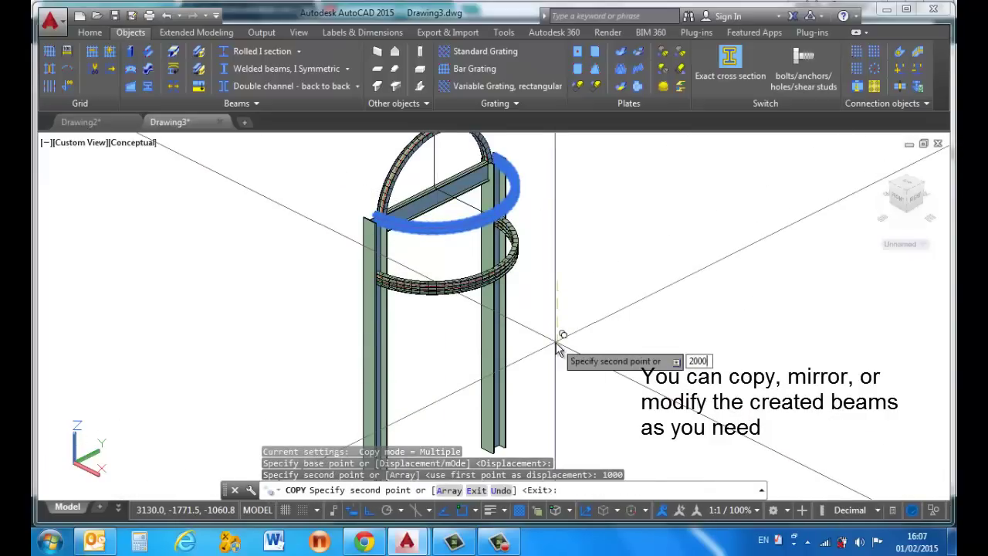
pyautogui.write('2000')
pyautogui.press('Return')
pyautogui.press('Return')
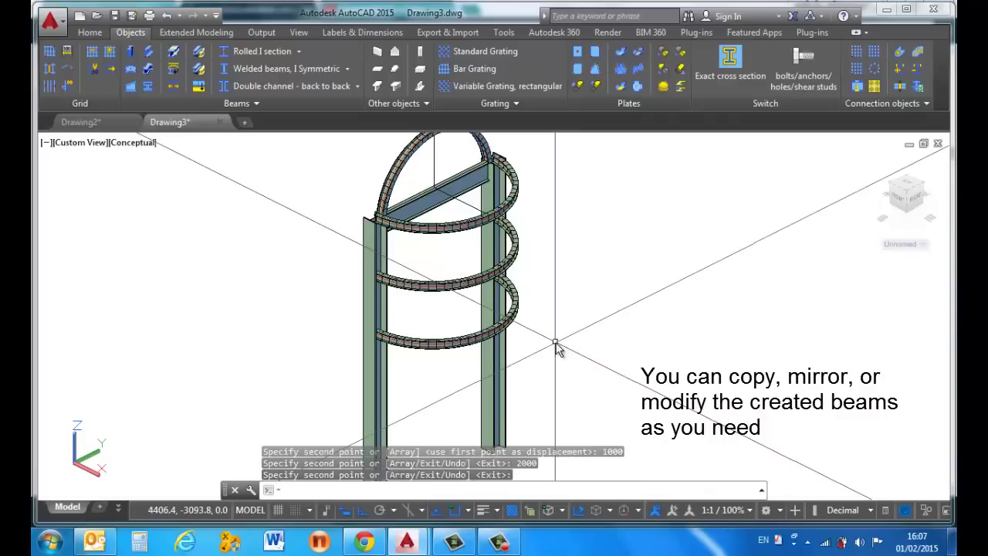
pyautogui.scroll(3, 456, 207)
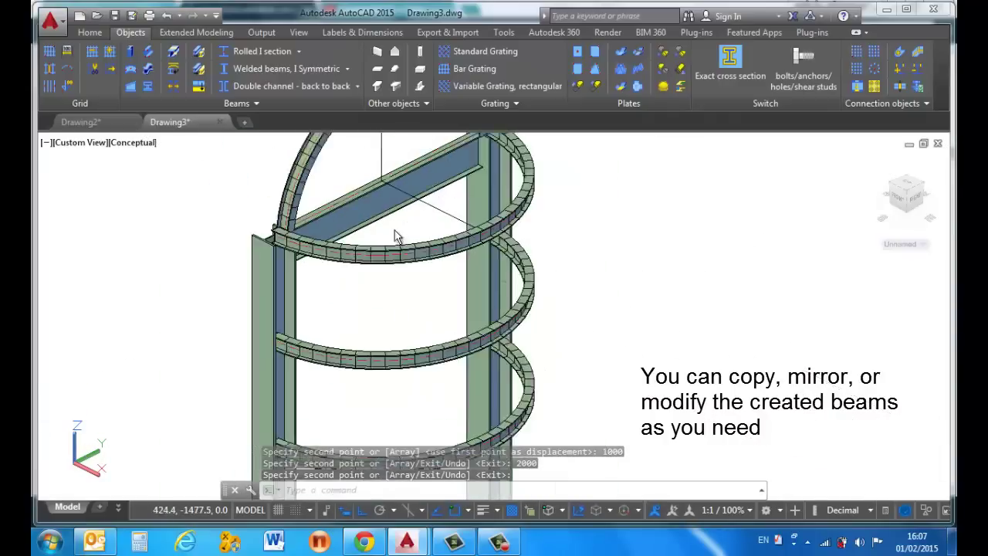
pyautogui.scroll(-5, 389, 248)
pyautogui.scroll(6, 389, 250)
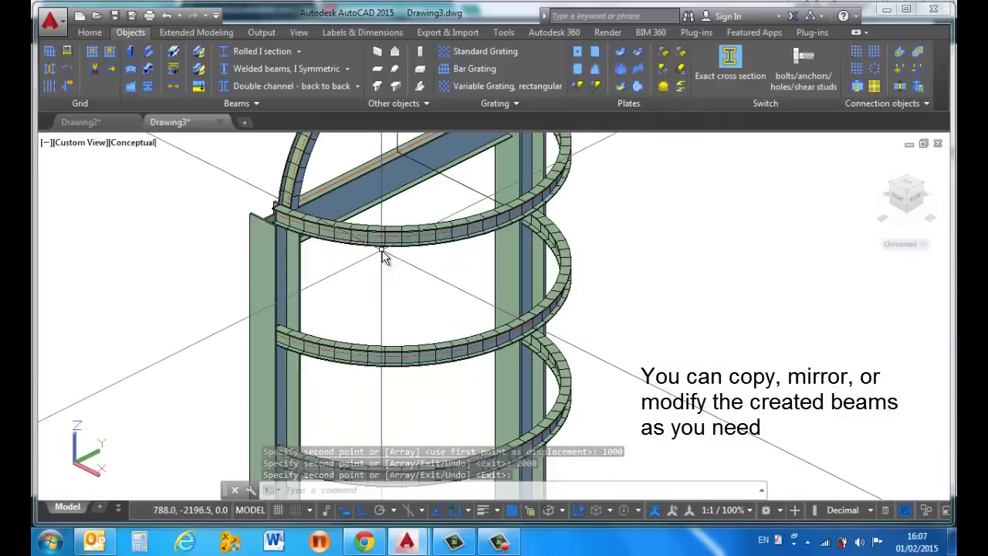
pyautogui.scroll(-4, 384, 256)
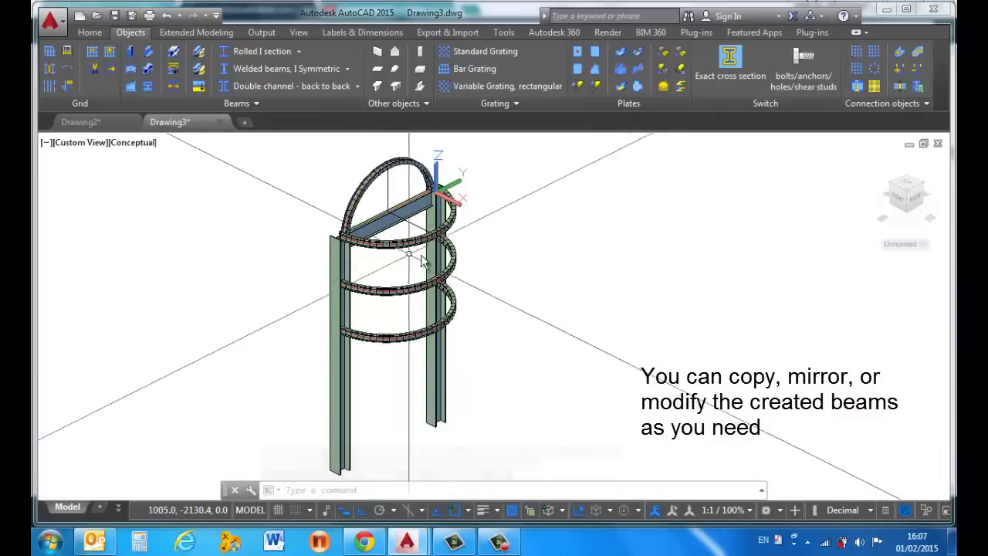
# Mirror the three horizontal curved beams about a line through the near column's flange top-edge midpoint, parallel to the Y axis, keeping the source beams.
pyautogui.hotkey('ctrl', 'a')
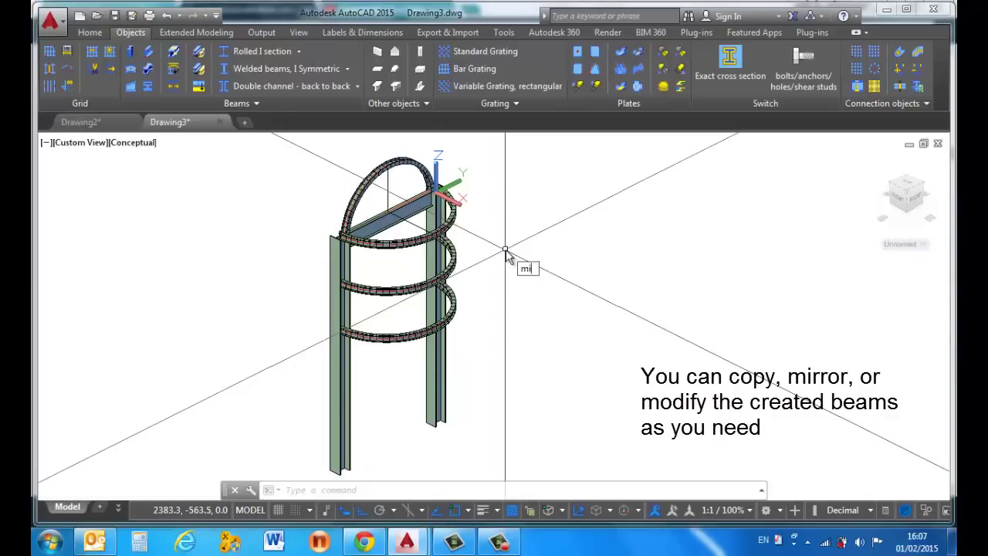
pyautogui.write('r')
pyautogui.press('Return')
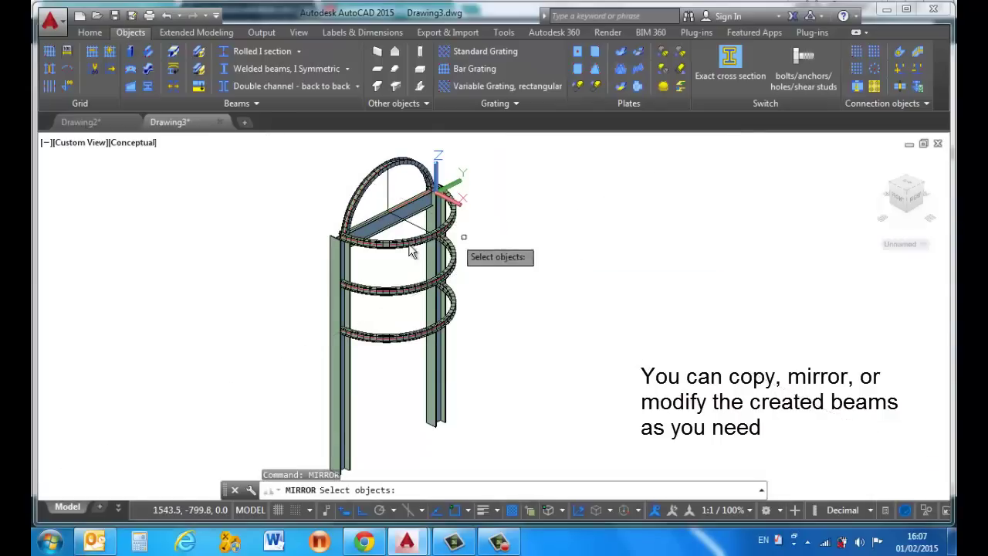
pyautogui.click(404, 247)
pyautogui.click(401, 294)
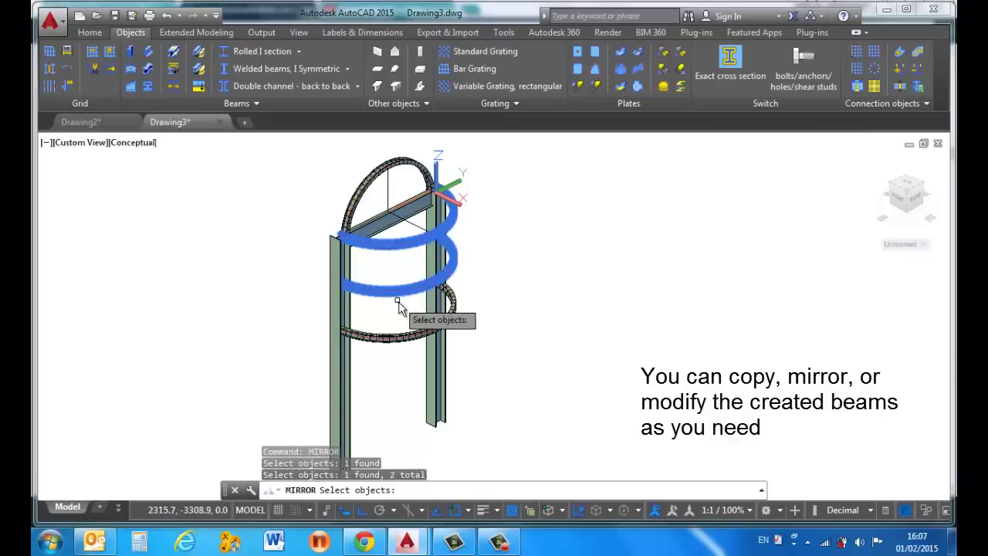
pyautogui.click(383, 339)
pyautogui.scroll(5, 363, 282)
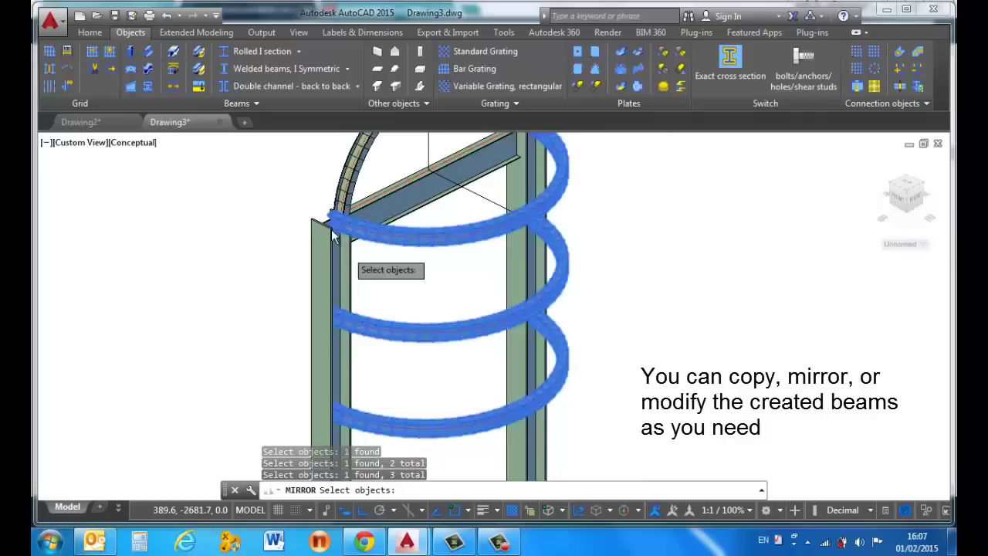
pyautogui.press('Return')
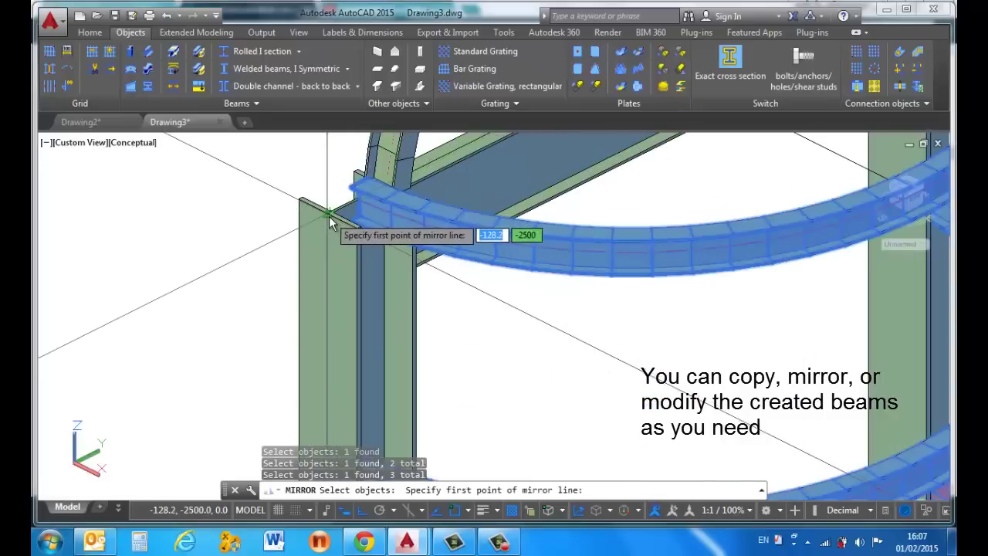
pyautogui.click(330, 215)
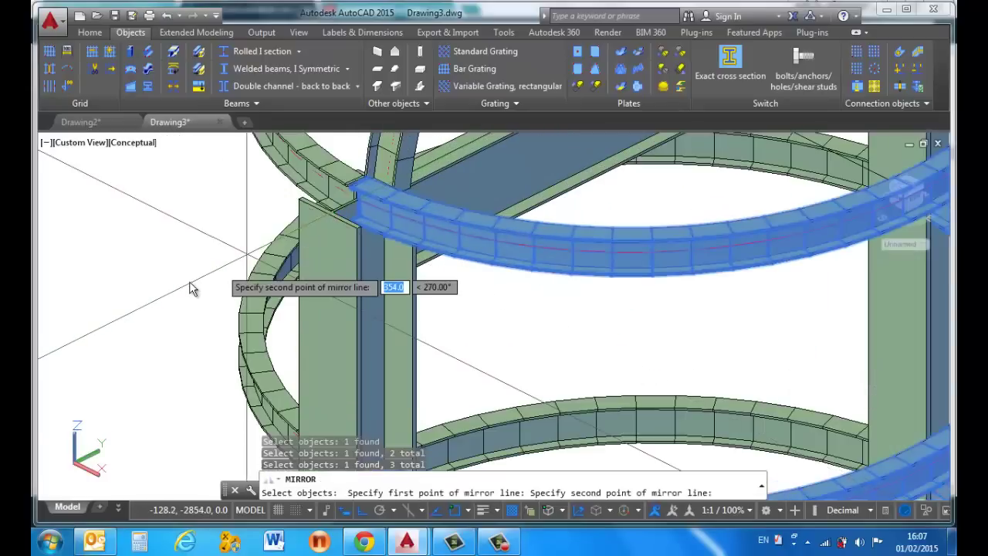
pyautogui.click(120, 302)
pyautogui.scroll(-5, 121, 298)
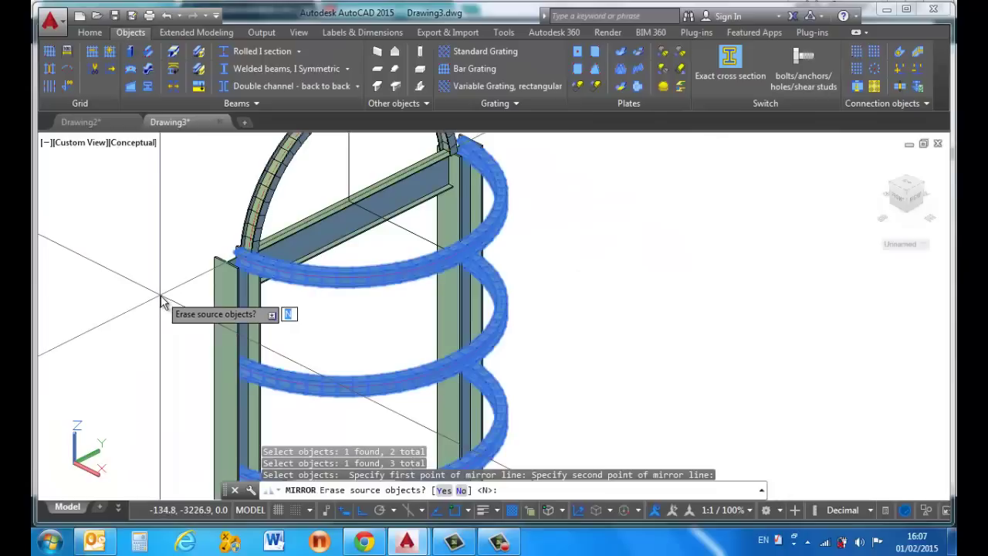
pyautogui.scroll(-4, 595, 273)
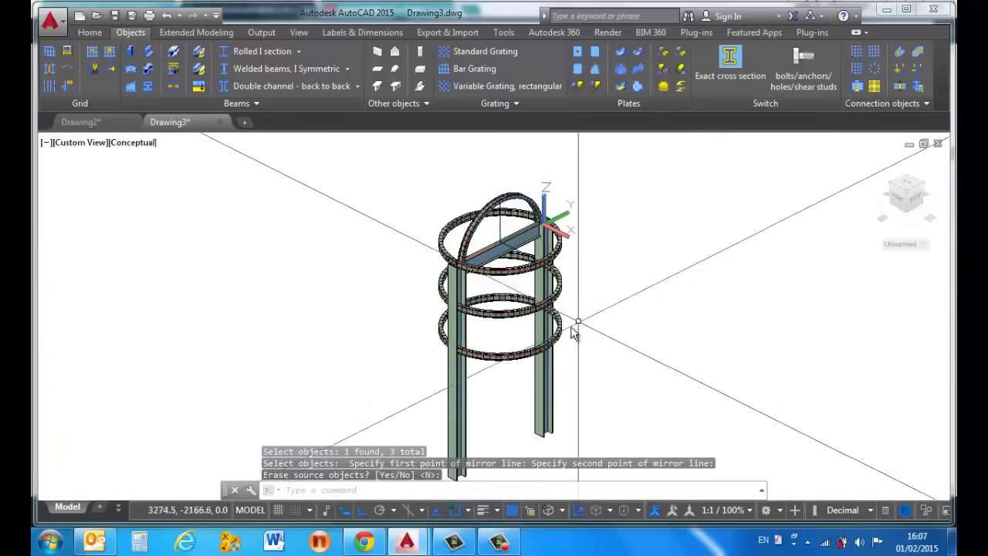
pyautogui.scroll(5, 571, 332)
pyautogui.scroll(-5, 566, 343)
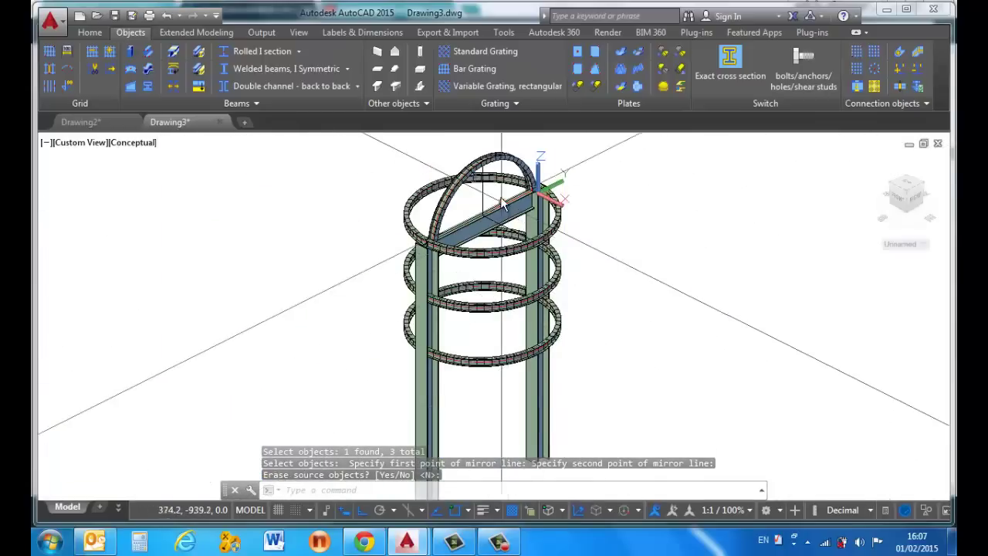
# Inspect the existing frame's columns, circular rings and arch up close and from a distance.
pyautogui.scroll(5, 421, 251)
pyautogui.scroll(-5, 420, 252)
pyautogui.scroll(6, 447, 164)
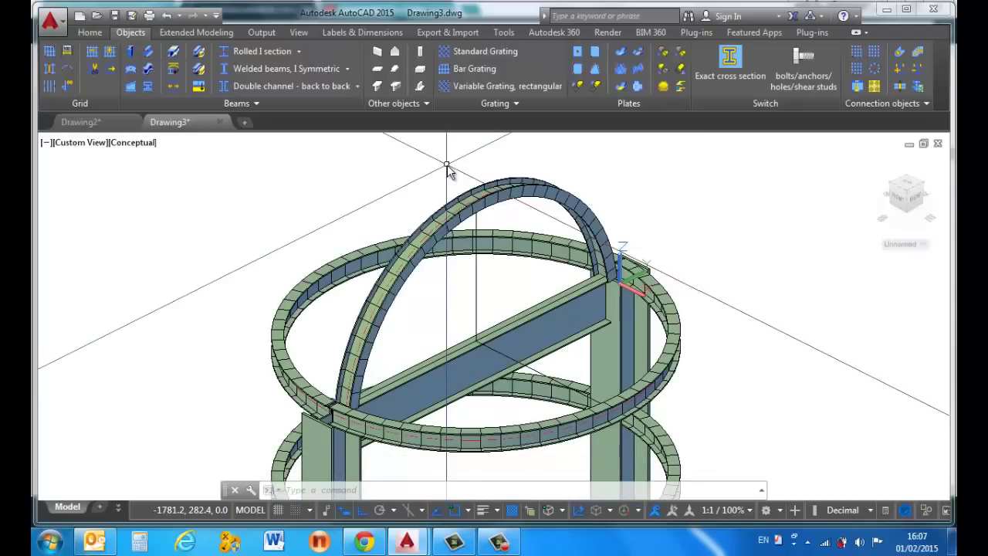
pyautogui.scroll(-6, 450, 170)
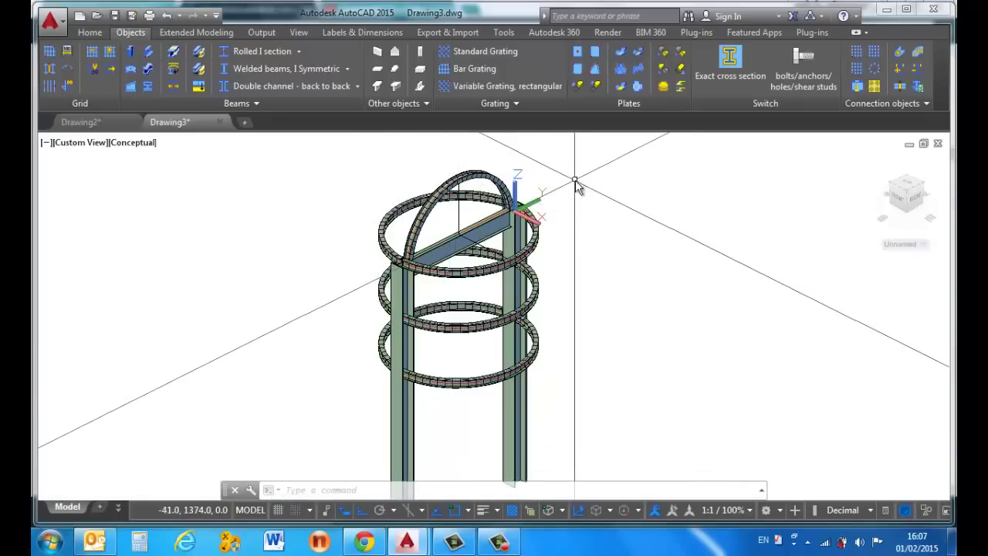
pyautogui.scroll(-3, 581, 220)
pyautogui.scroll(5, 582, 239)
pyautogui.scroll(-5, 582, 238)
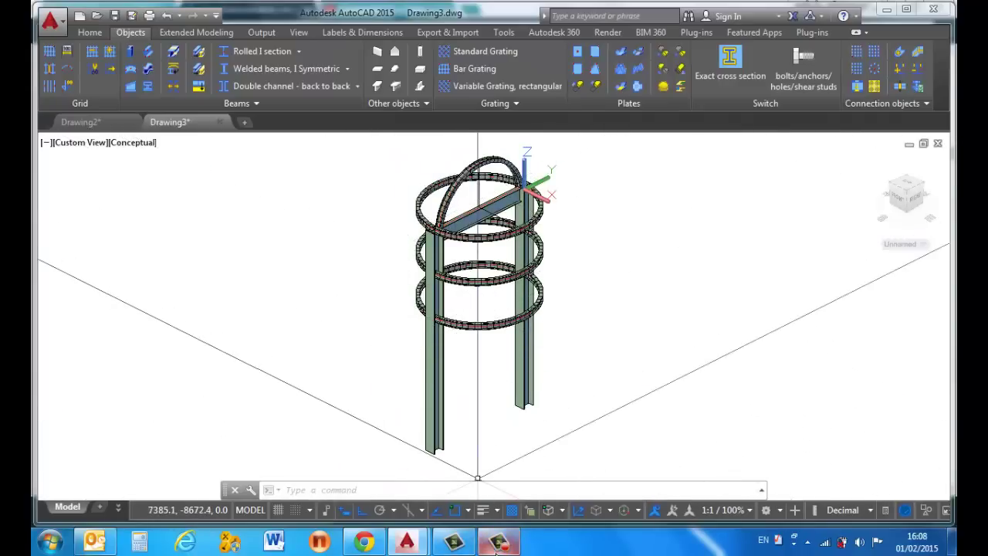
pyautogui.click(498, 543)
pyautogui.click(888, 475)
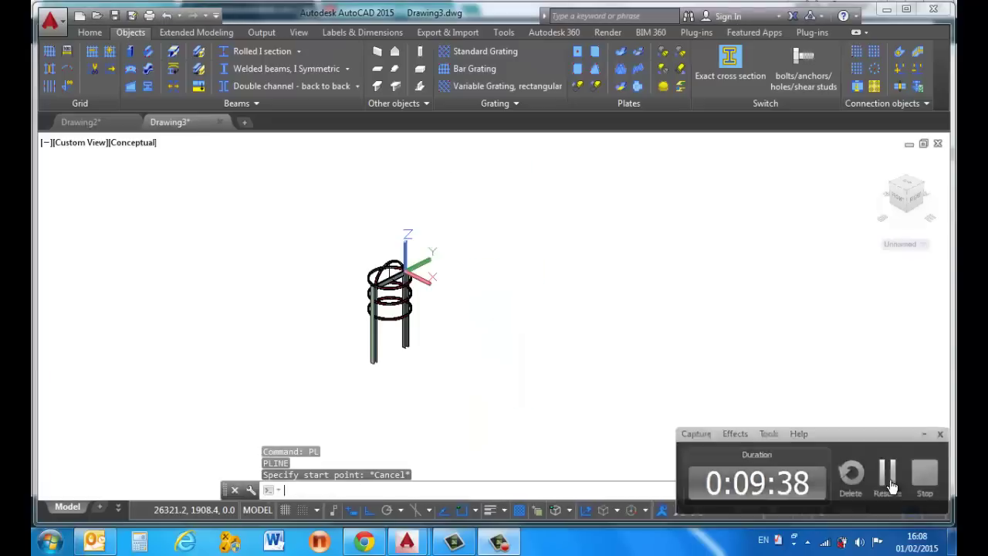
# Redefine the UCS with the ZAxis option, with its origin at the right-hand column's foot and Z along the current X direction.
pyautogui.scroll(2, 498, 315)
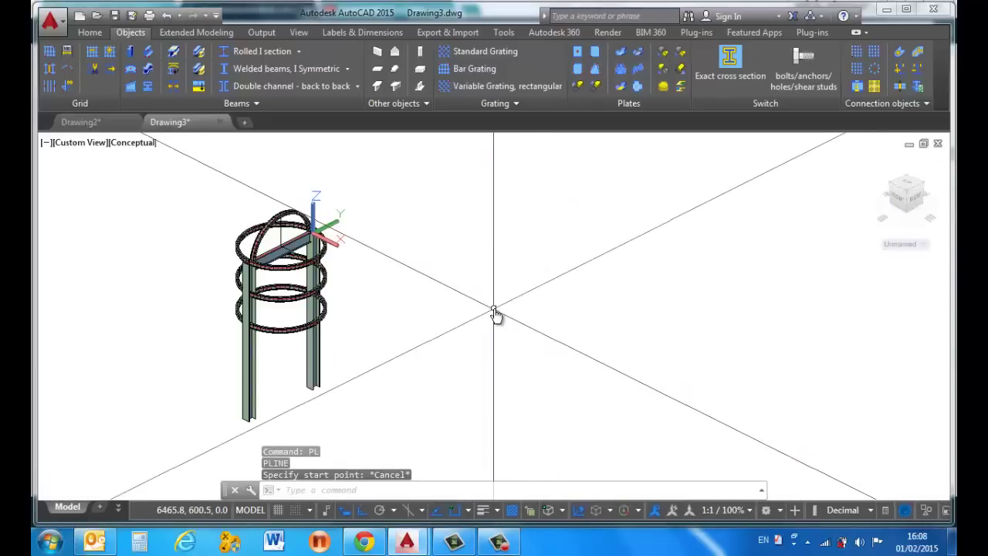
pyautogui.write('l')
pyautogui.press('Return')
pyautogui.press('Escape')
pyautogui.write('u')
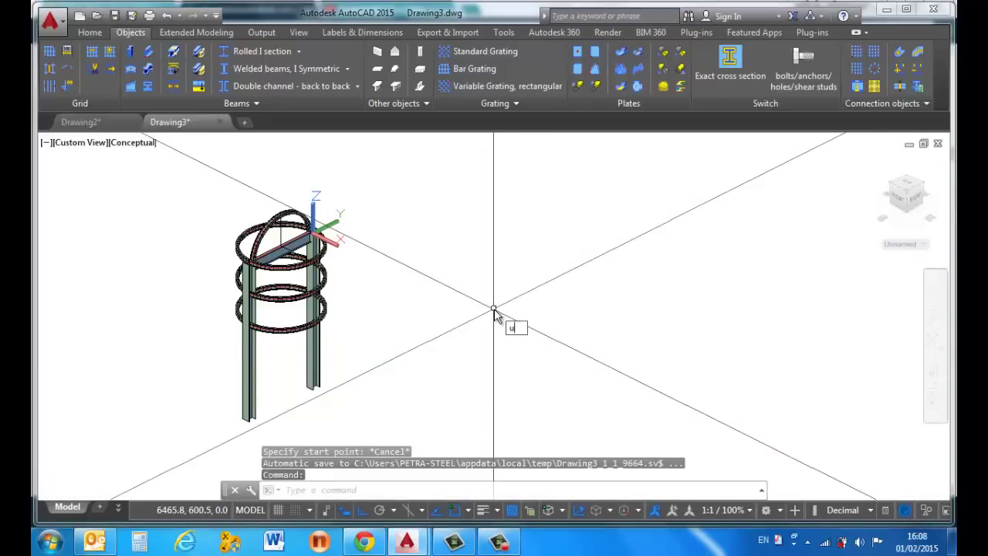
pyautogui.press('Return')
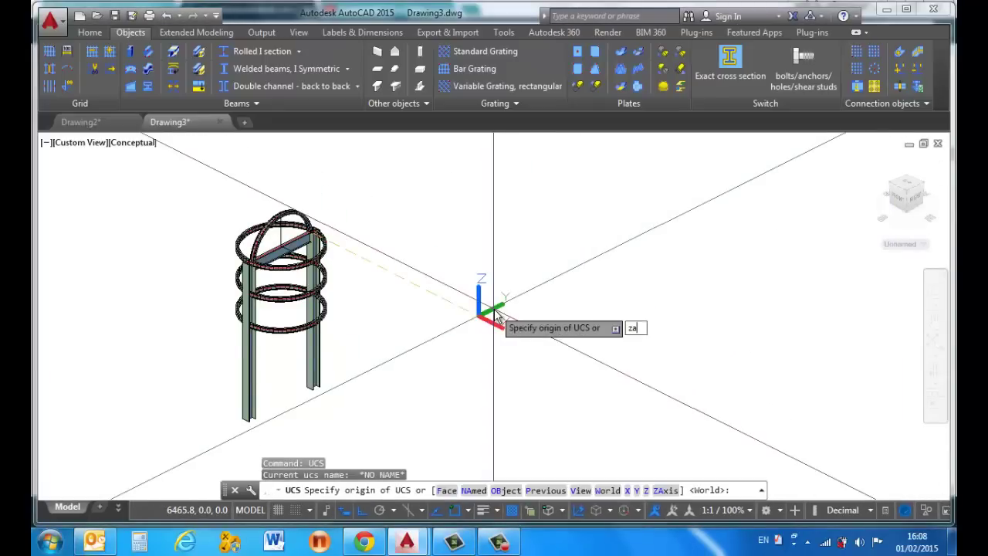
pyautogui.press('Return')
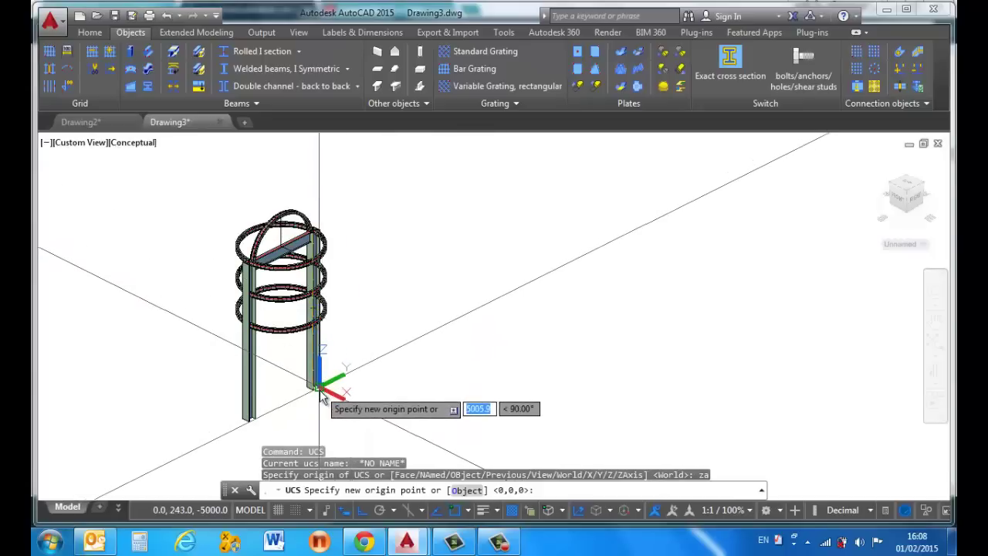
pyautogui.click(321, 393)
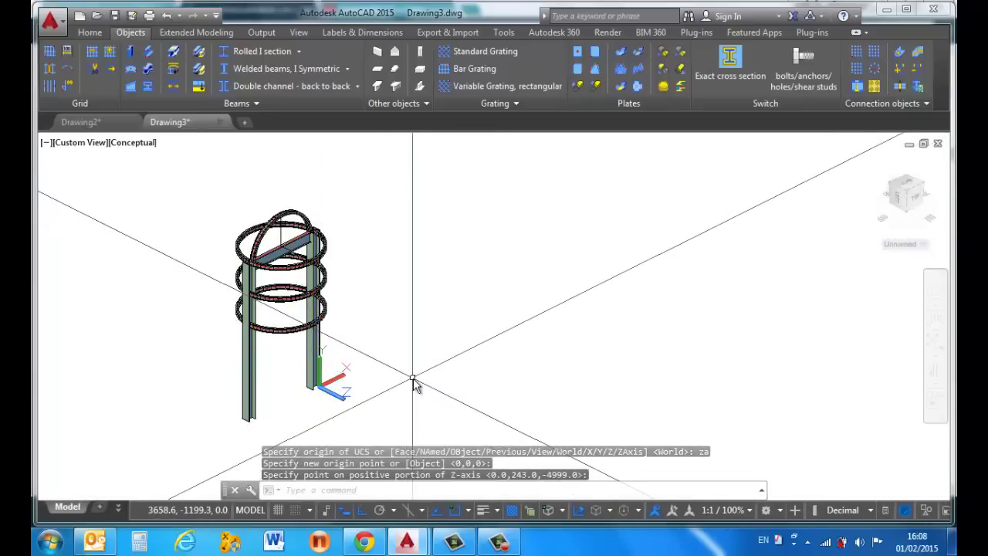
pyautogui.click(413, 384)
# Draw an open polyline frame beside the existing structure: 5000 up, 2000 across and 5000 down.
pyautogui.write('pl')
pyautogui.press('Return')
pyautogui.click(410, 360)
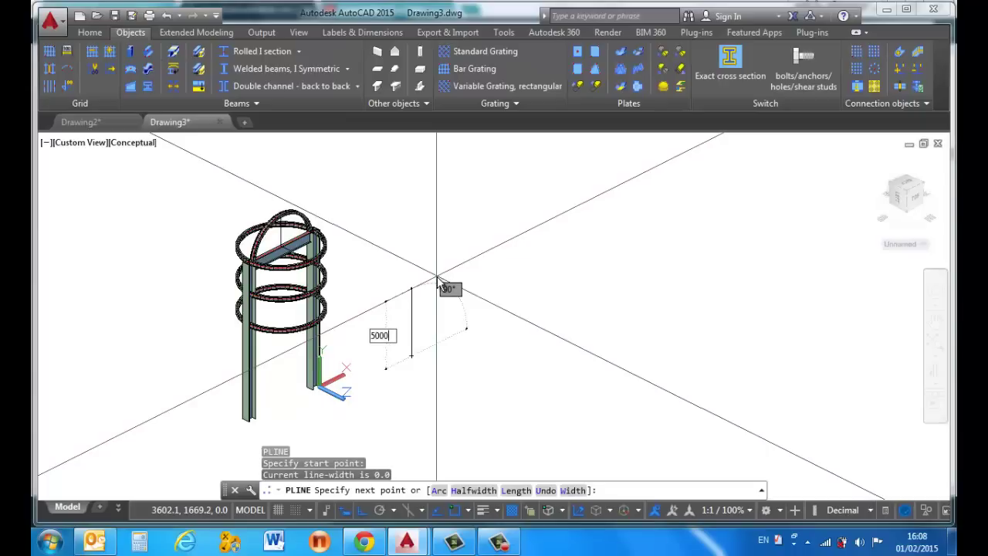
pyautogui.press('Return')
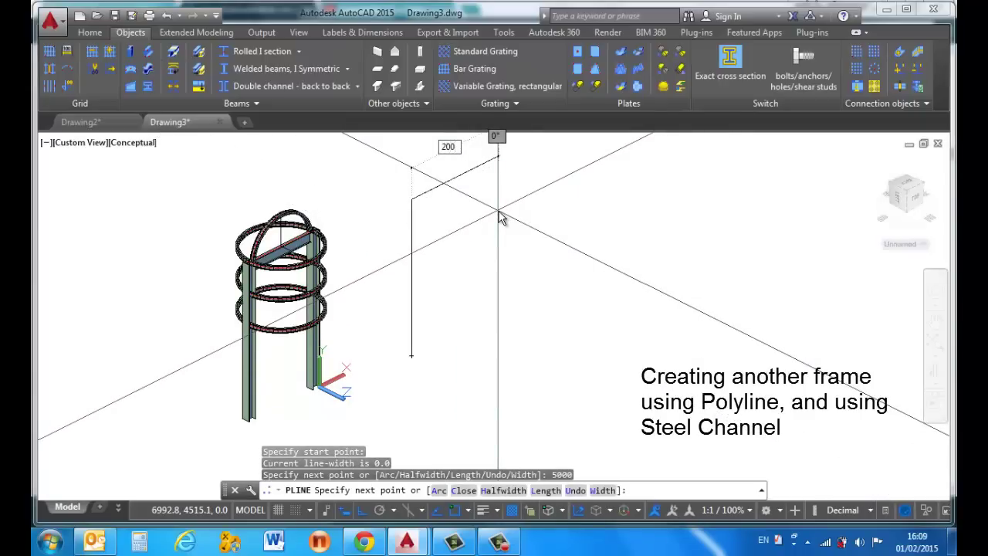
pyautogui.write('2000')
pyautogui.press('Return')
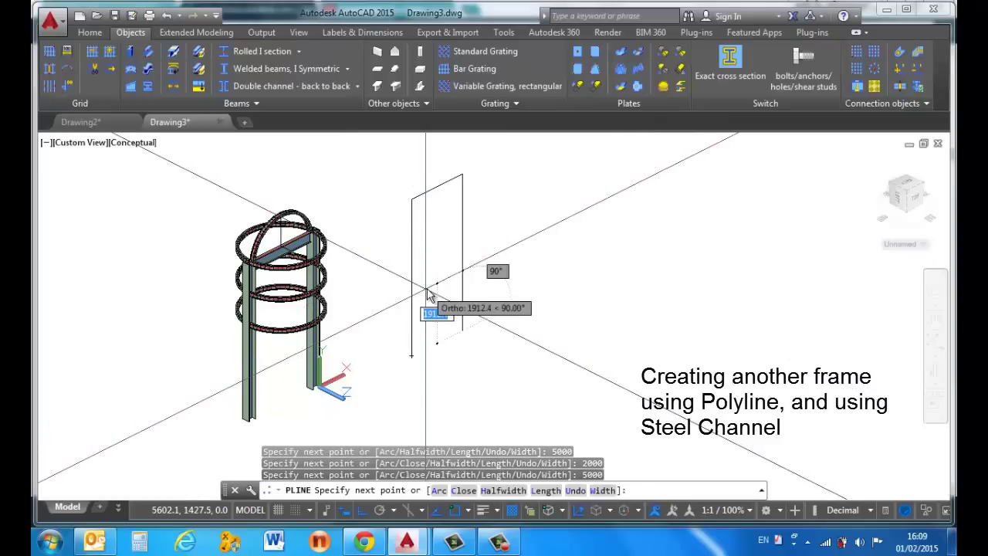
pyautogui.press('Return')
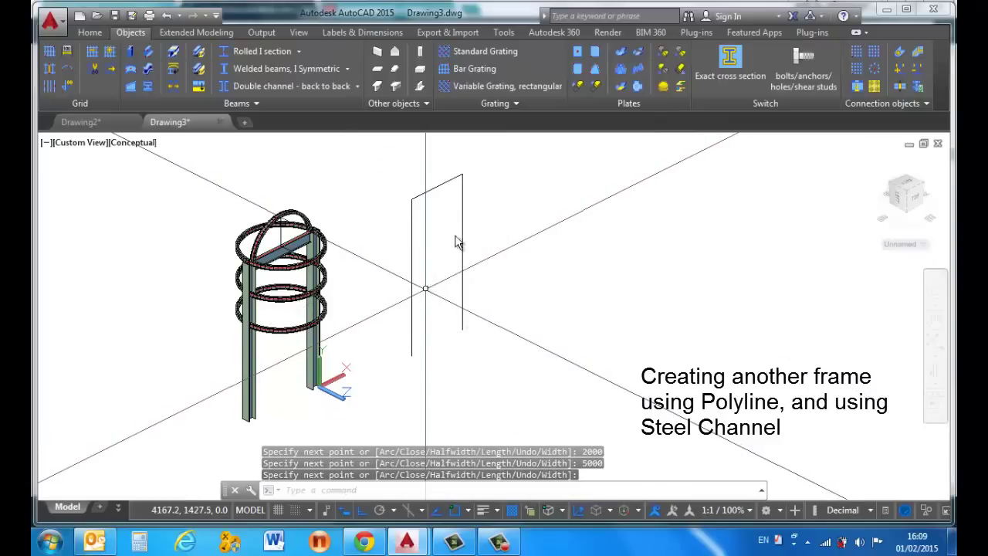
# Draw a 750 vertical polyline upward from the midpoint of the new frame's top edge.
pyautogui.scroll(4, 466, 167)
pyautogui.scroll(2, 400, 207)
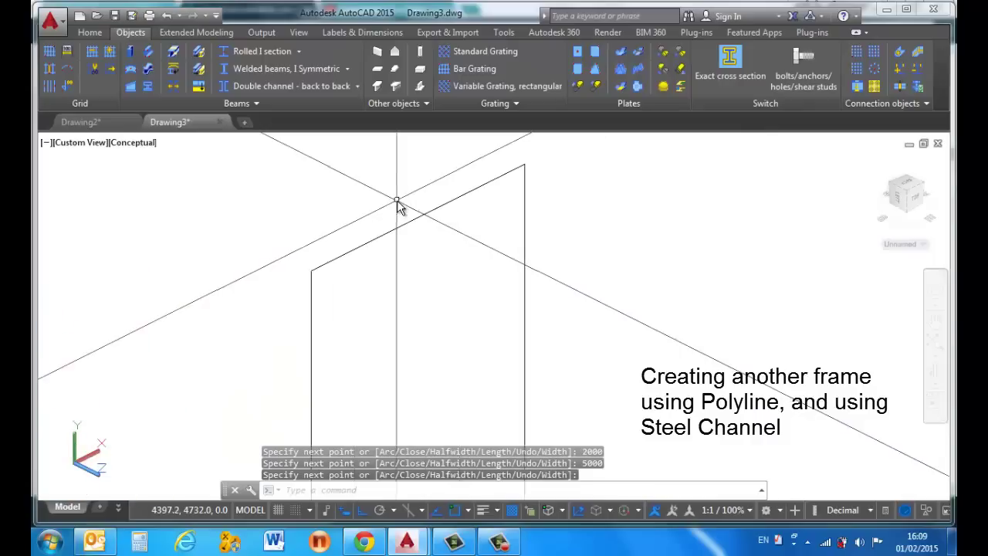
pyautogui.write('l')
pyautogui.press('Return')
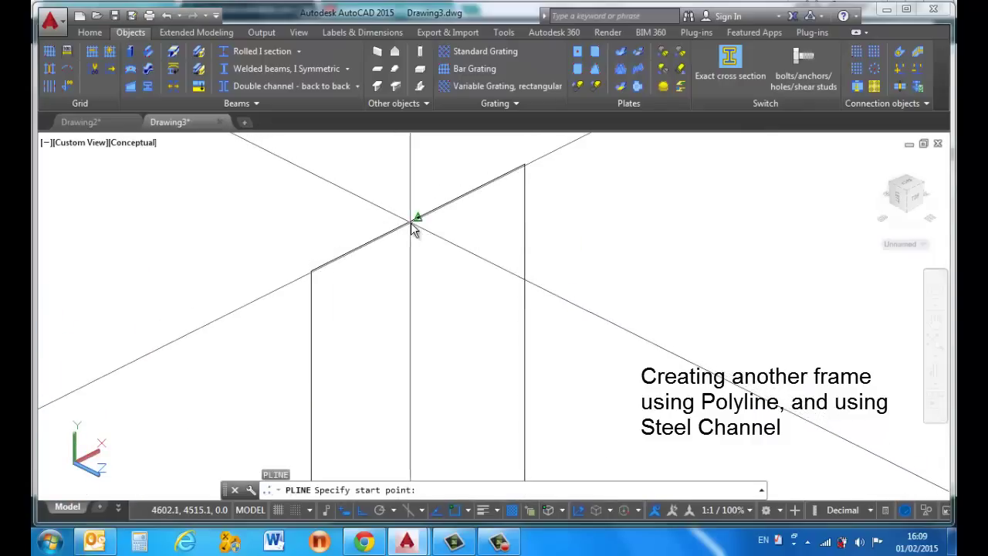
pyautogui.click(419, 217)
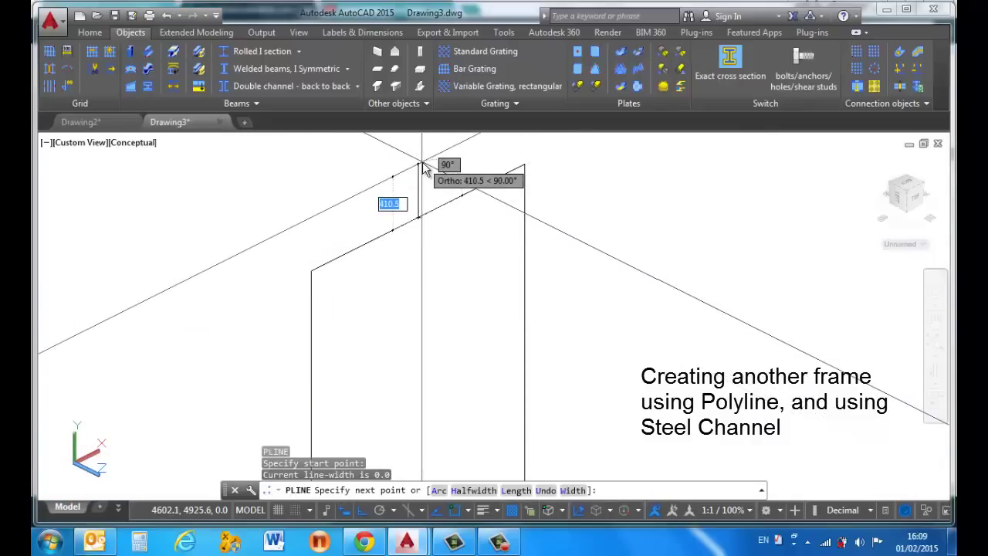
pyautogui.press('Return')
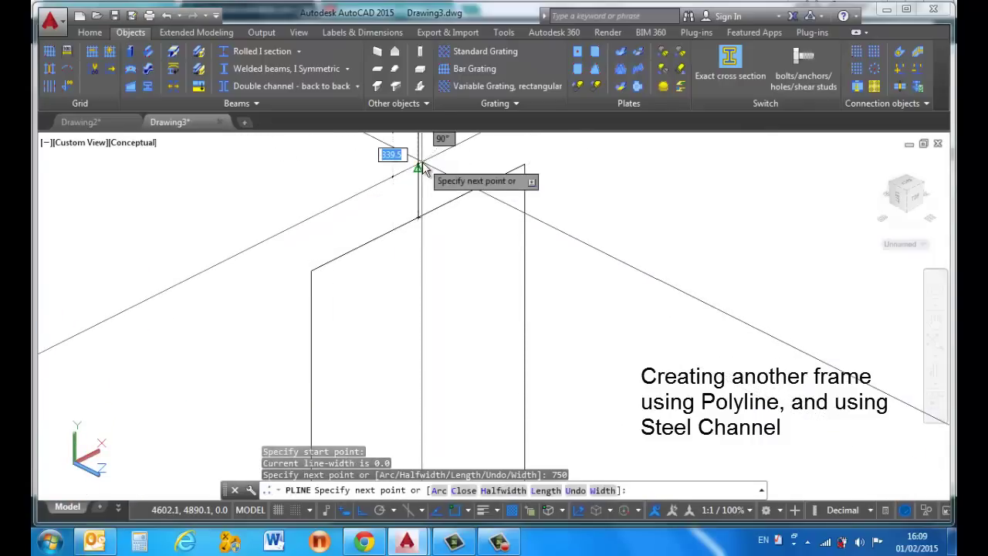
pyautogui.scroll(-2, 413, 212)
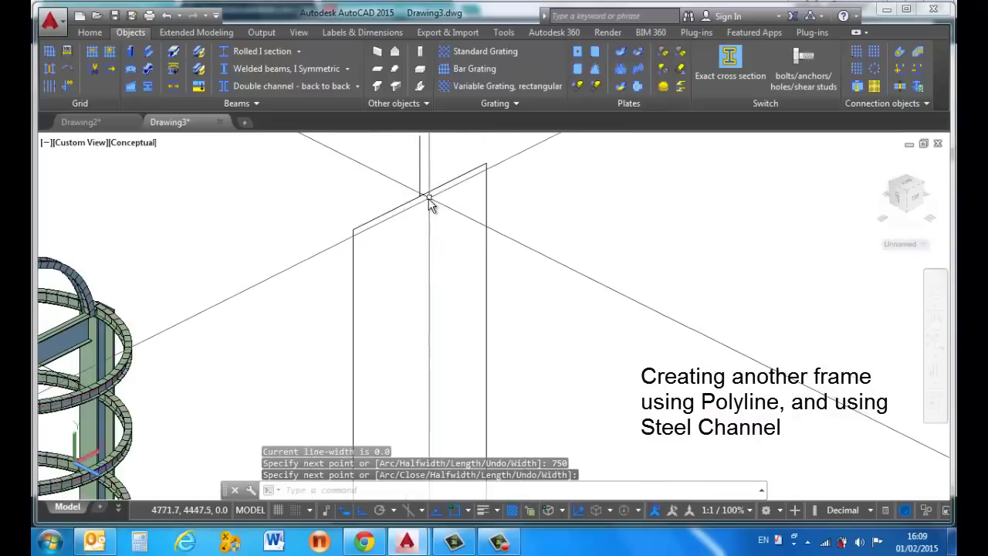
pyautogui.press('Return')
pyautogui.press('Return')
pyautogui.press('Escape')
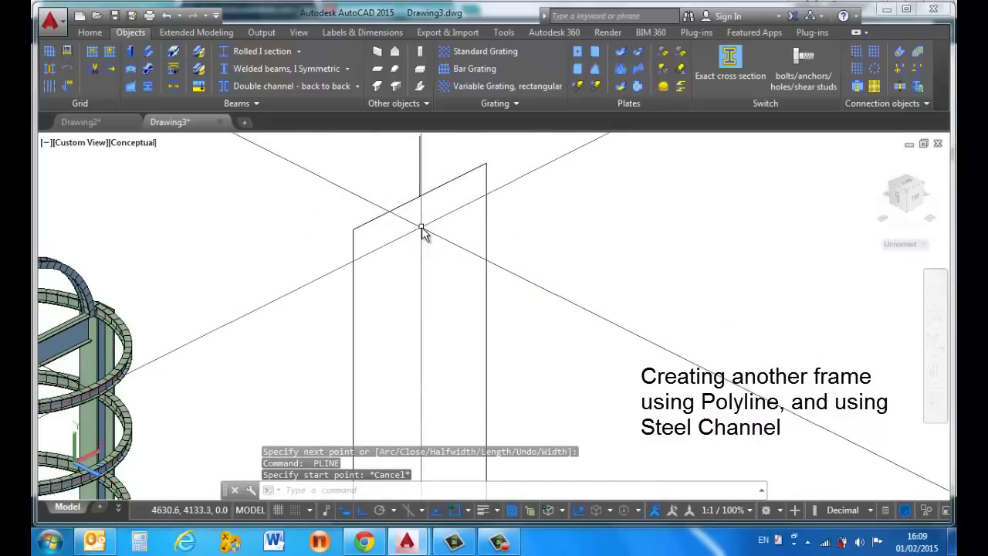
# Reset the UCS to World.
pyautogui.write('ucs')
pyautogui.press('Return')
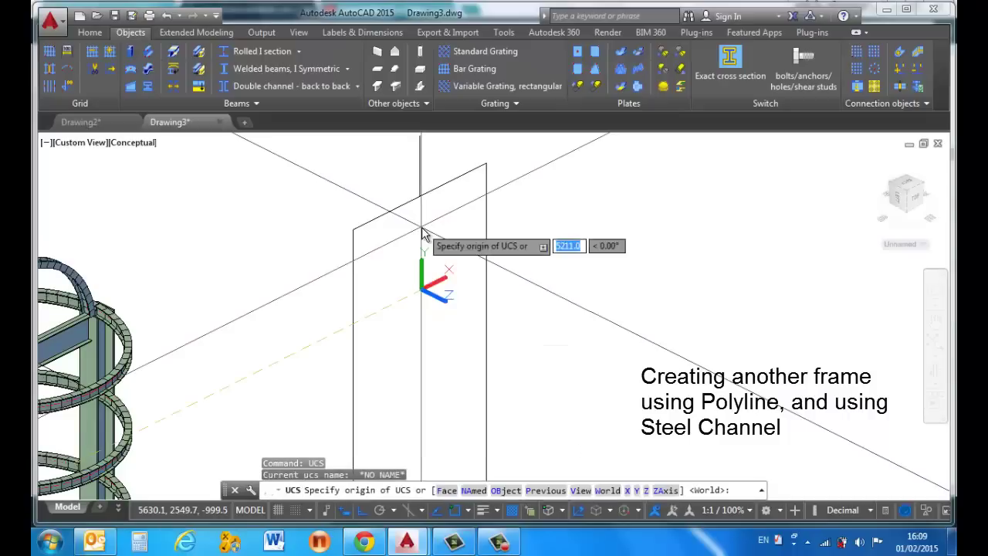
pyautogui.press('Return')
# Draw a 500 polyline along the X axis from the midpoint of the new frame's top edge.
pyautogui.write('pl')
pyautogui.press('Return')
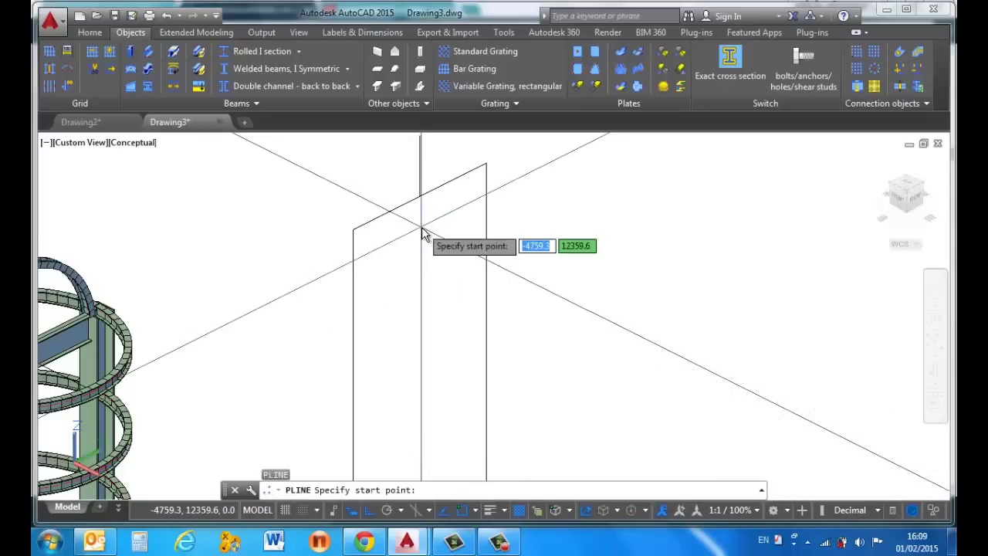
pyautogui.click(418, 197)
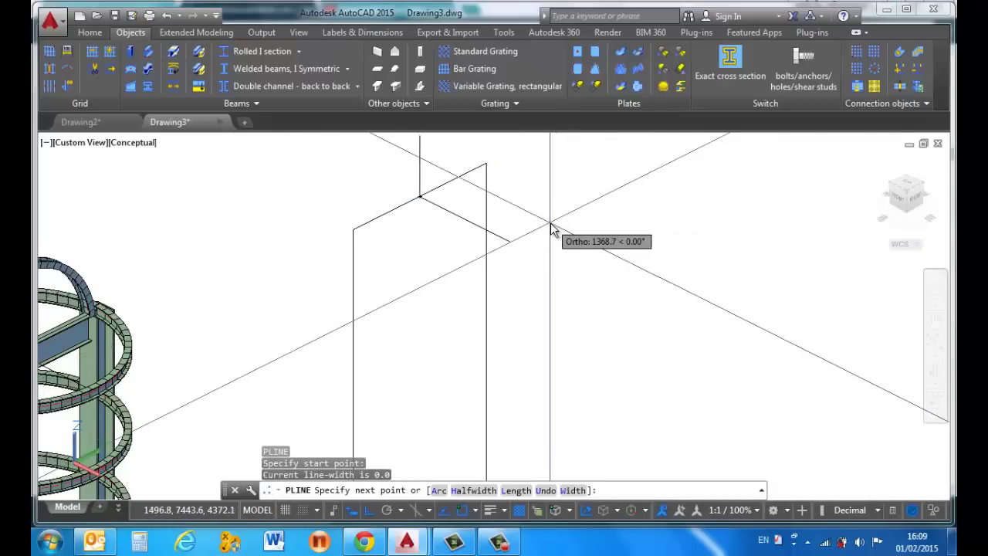
pyautogui.write('500')
pyautogui.press('Return')
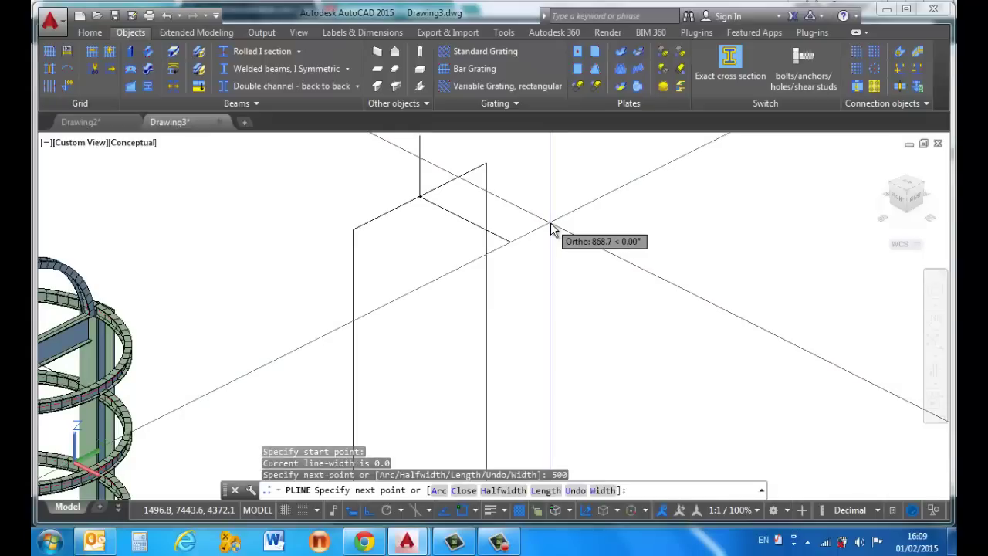
pyautogui.scroll(3, 490, 238)
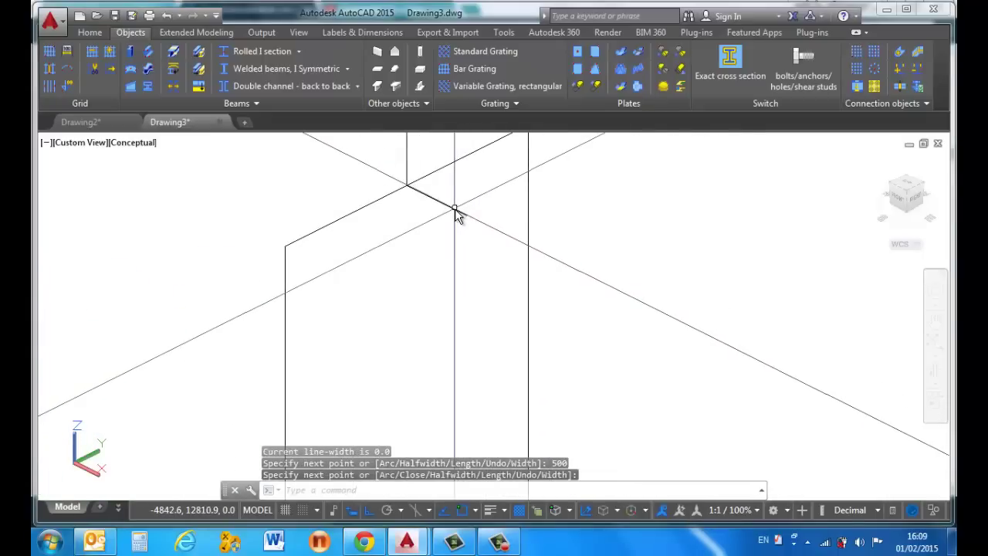
pyautogui.press('Return')
# Stretch the free end of the horizontal branch polyline to a length of 300.
pyautogui.click(466, 218)
pyautogui.scroll(5, 470, 222)
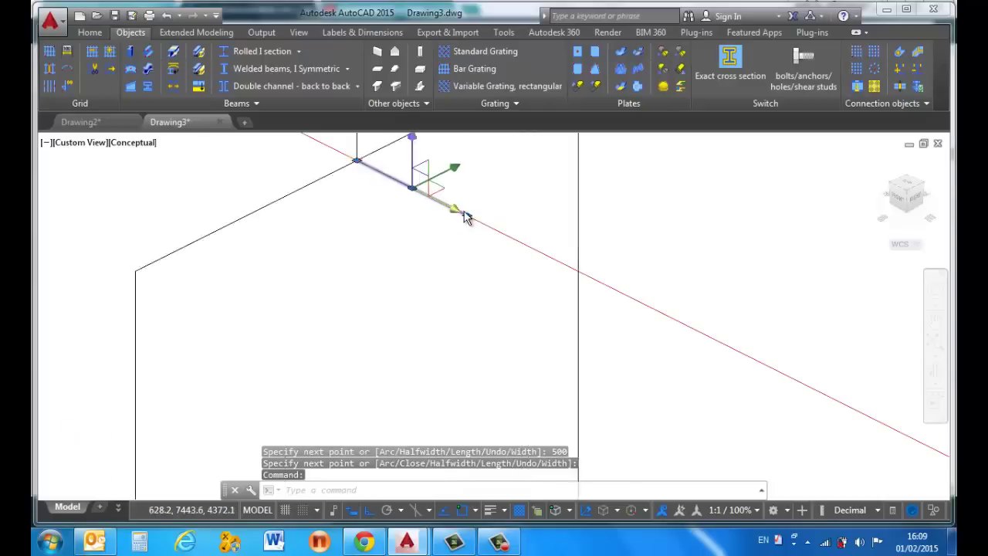
pyautogui.click(466, 216)
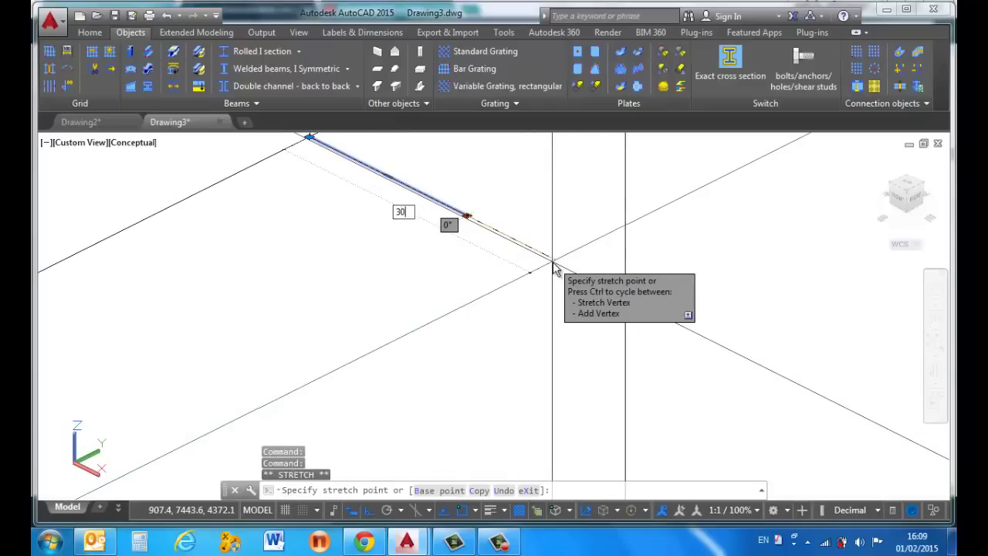
pyautogui.press('Return')
pyautogui.scroll(-3, 392, 278)
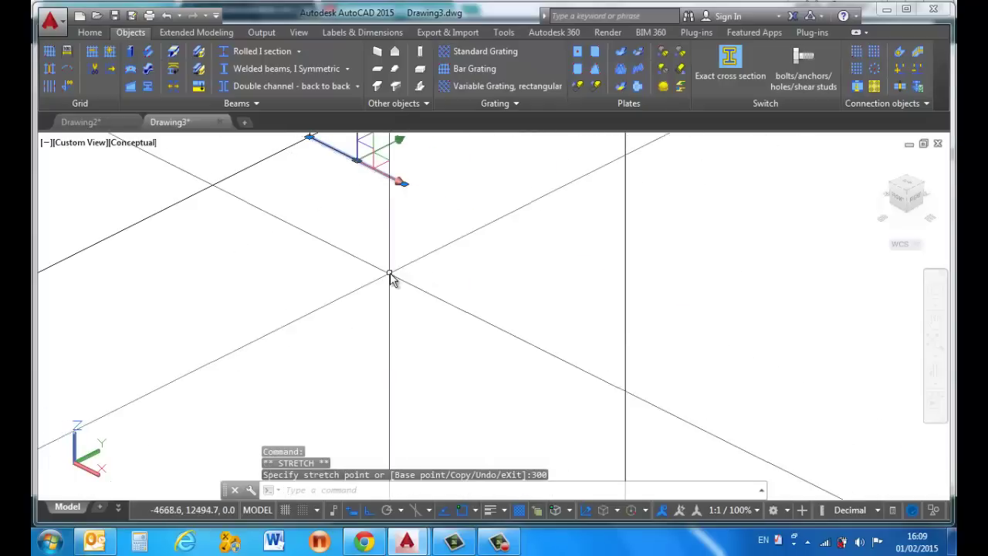
# Stretch the free end of the horizontal branch polyline to a length of 1000 and clear the selection.
pyautogui.scroll(5, 397, 266)
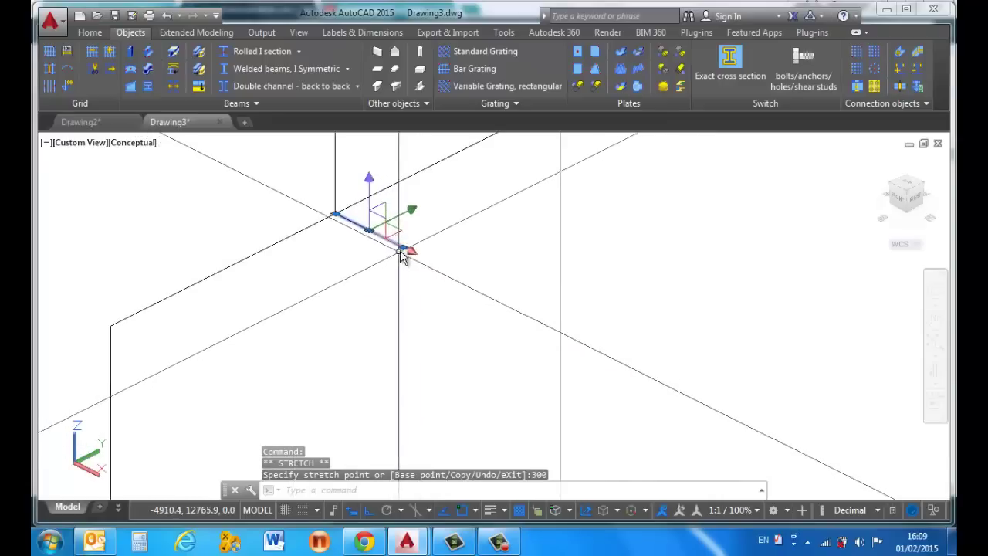
pyautogui.scroll(5, 397, 272)
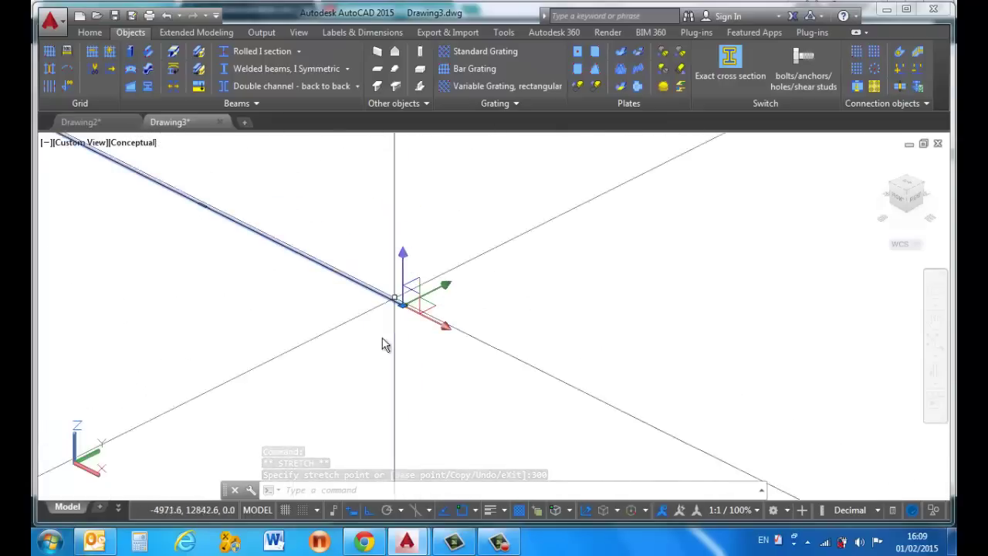
pyautogui.click(417, 274)
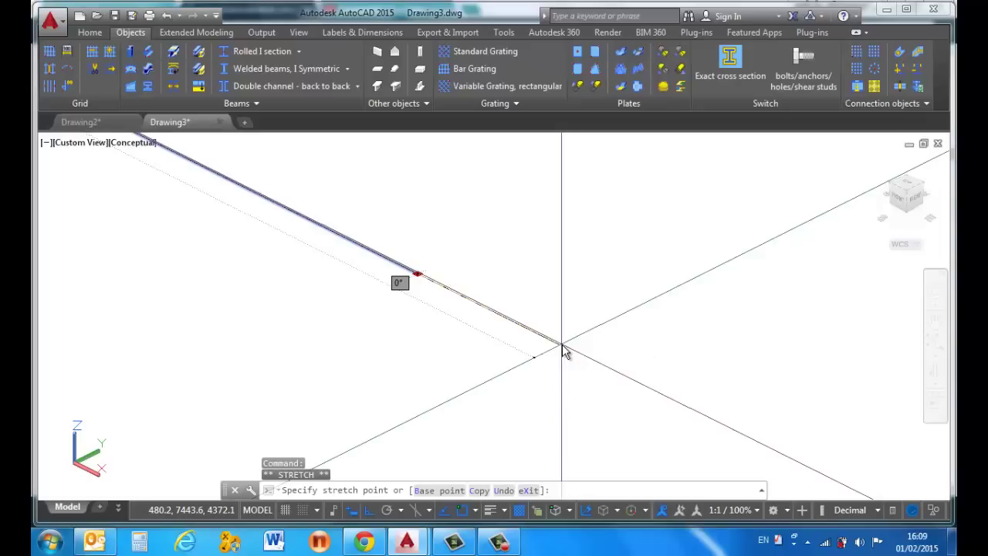
pyautogui.write('1000')
pyautogui.press('Return')
pyautogui.moveTo(562, 344); pyautogui.dragTo(438, 233, button='middle')
pyautogui.press('Escape')
pyautogui.scroll(-10, 428, 269)
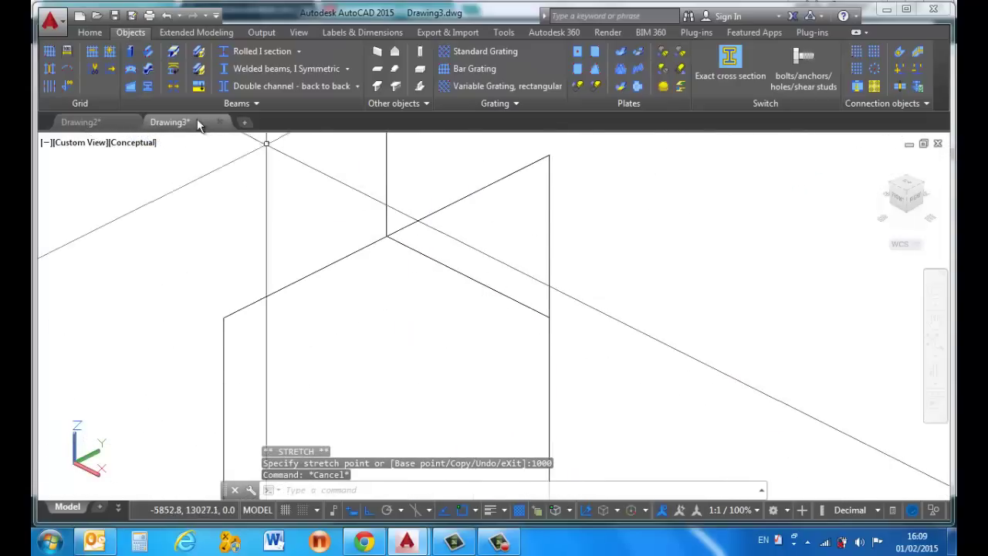
# Orbit the 3D view slightly to see the horizontal branch apart from the frame's right leg.
pyautogui.click(935, 371)
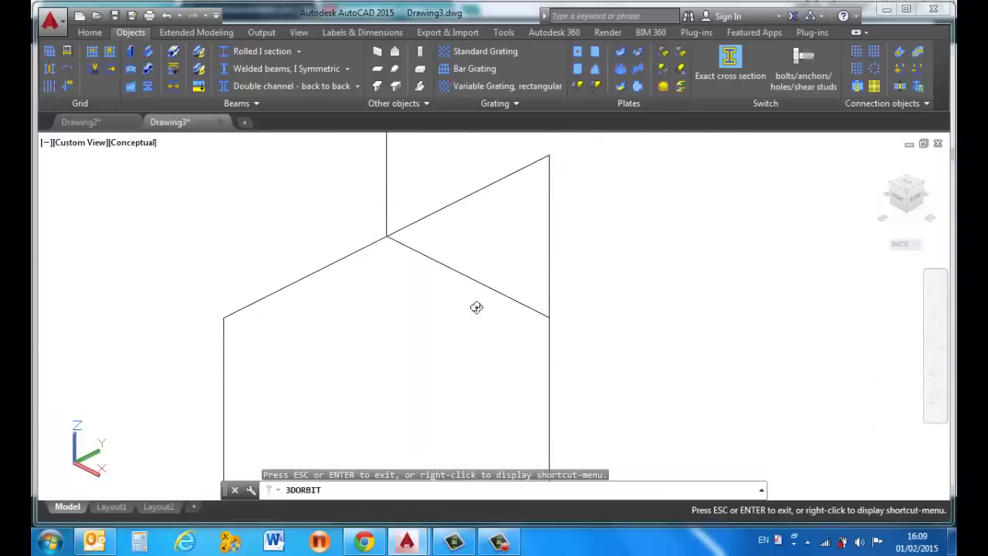
pyautogui.moveTo(477, 307); pyautogui.dragTo(489, 277)
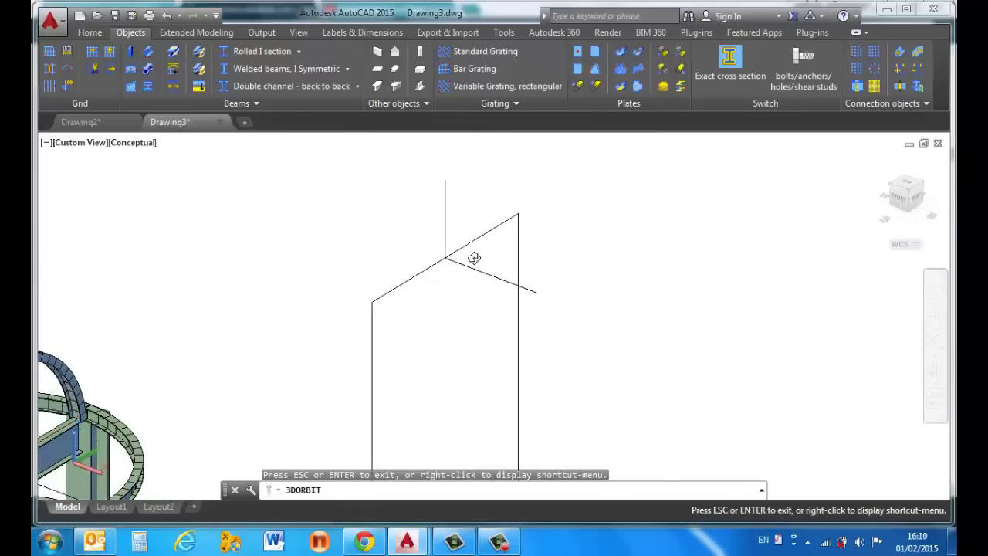
pyautogui.rightClick(474, 258)
pyautogui.click(503, 255)
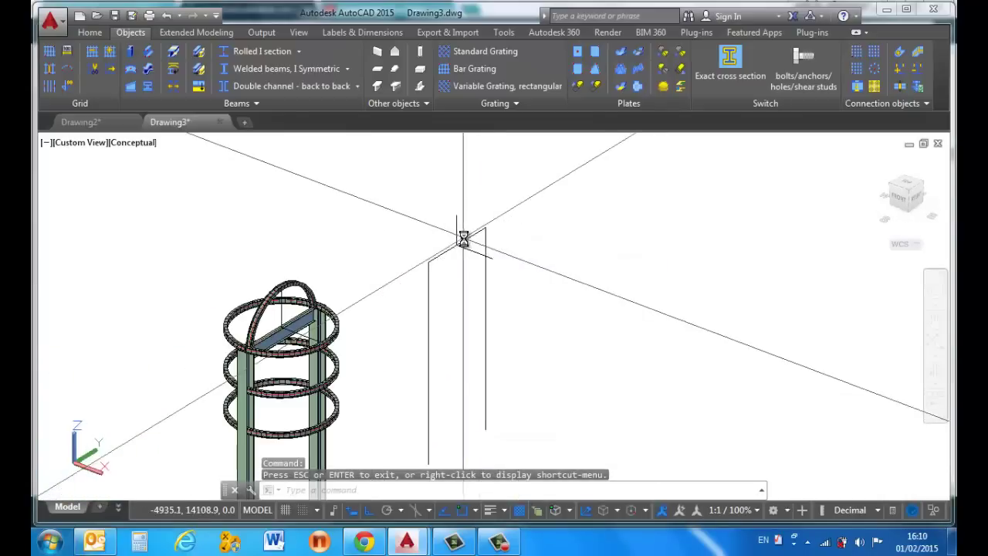
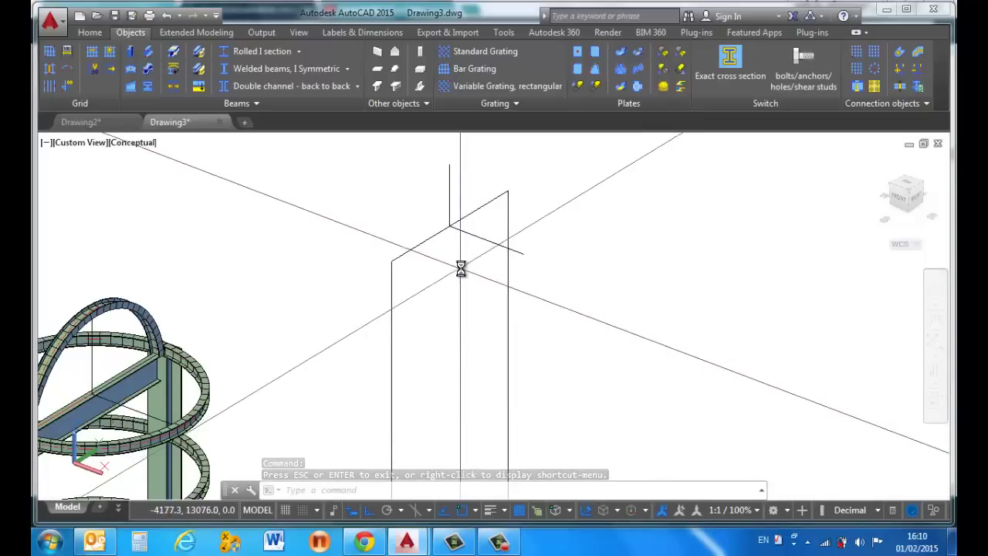
pyautogui.write('pl')
pyautogui.press('Return')
pyautogui.click(411, 268)
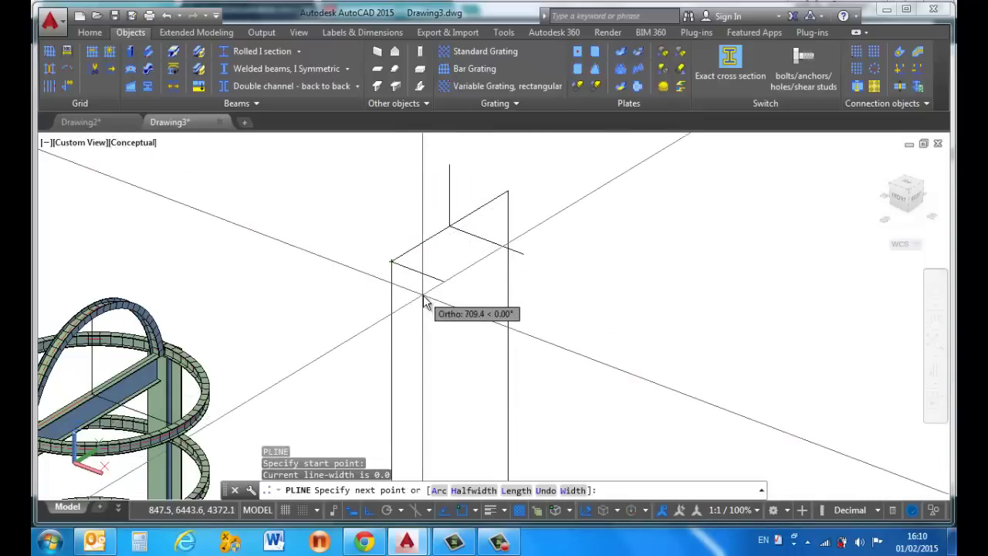
pyautogui.press('Escape')
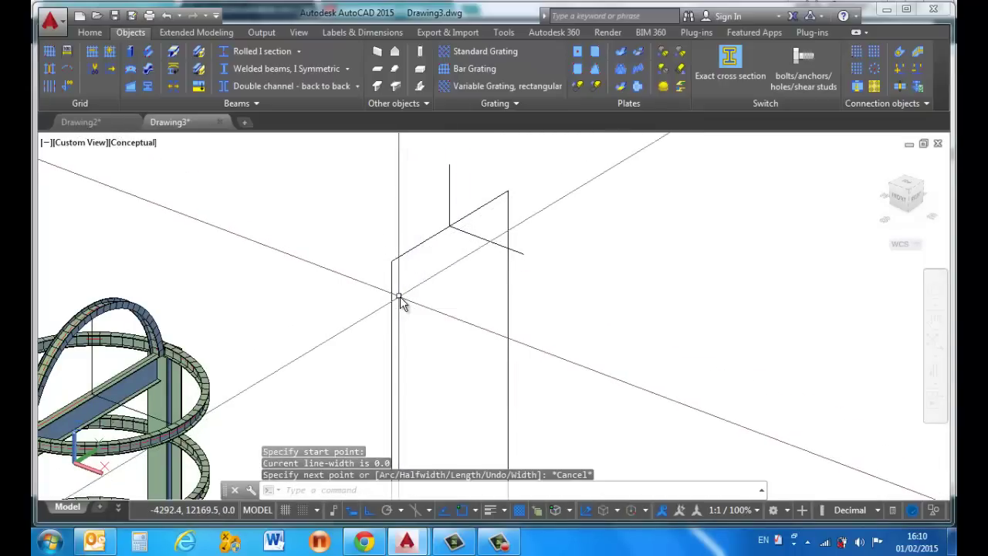
# Restore the previous user coordinate system in place of the world one.
pyautogui.write('un')
pyautogui.press('Escape')
pyautogui.write('ucs')
pyautogui.press('Return')
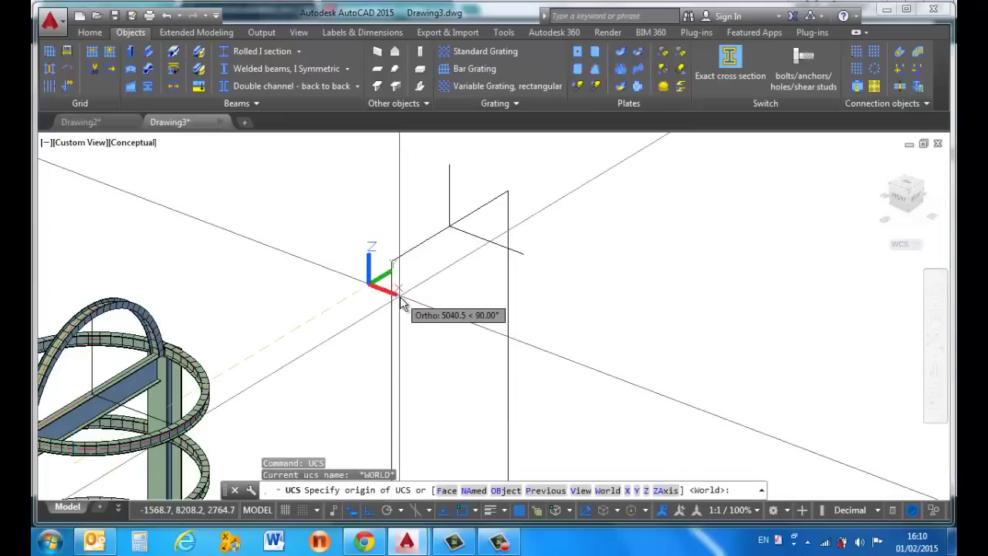
pyautogui.write('p')
pyautogui.press('Return')
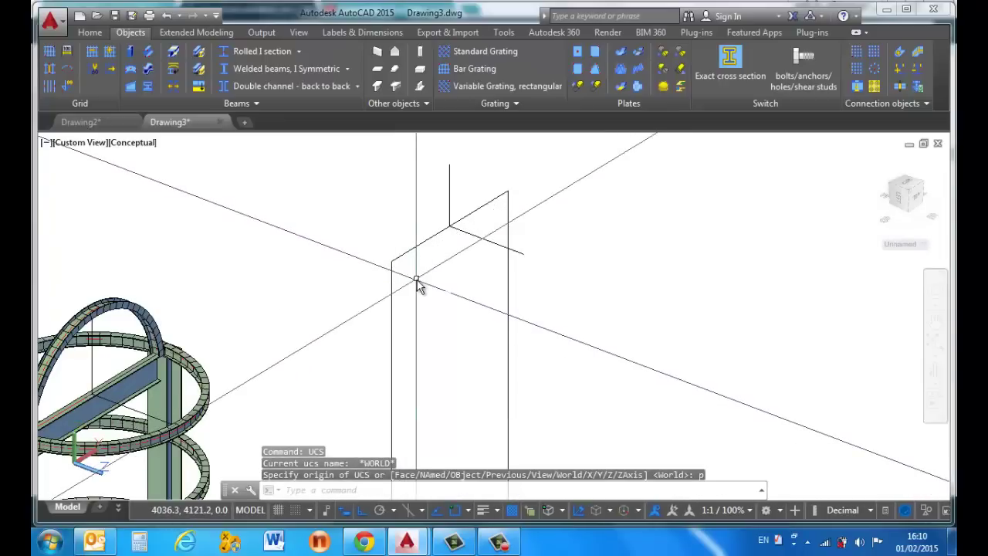
# Draw a polyline from the top corner of the frame's left leg, running 1000 down before a second short segment.
pyautogui.write('pl')
pyautogui.press('Return')
pyautogui.click(392, 261)
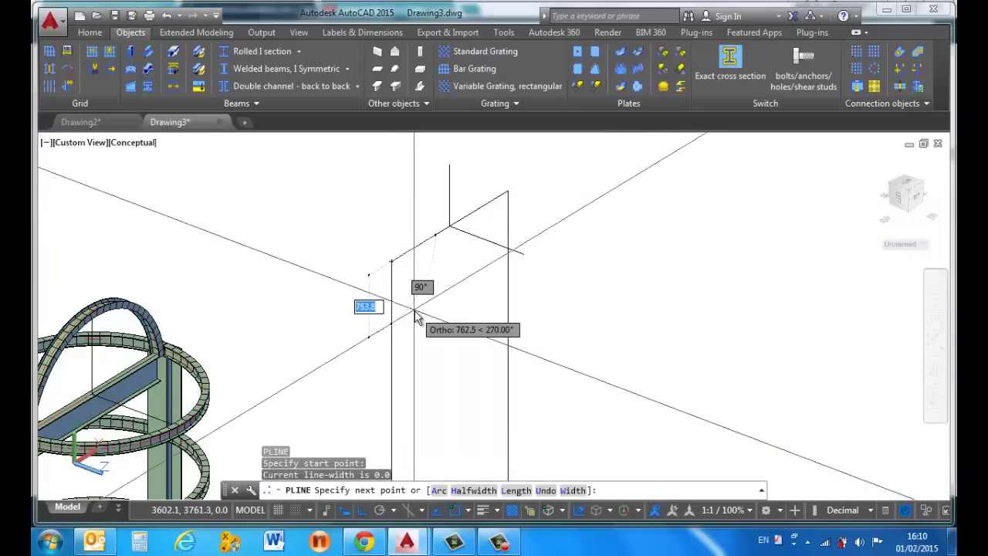
pyautogui.write('1000')
pyautogui.press('Return')
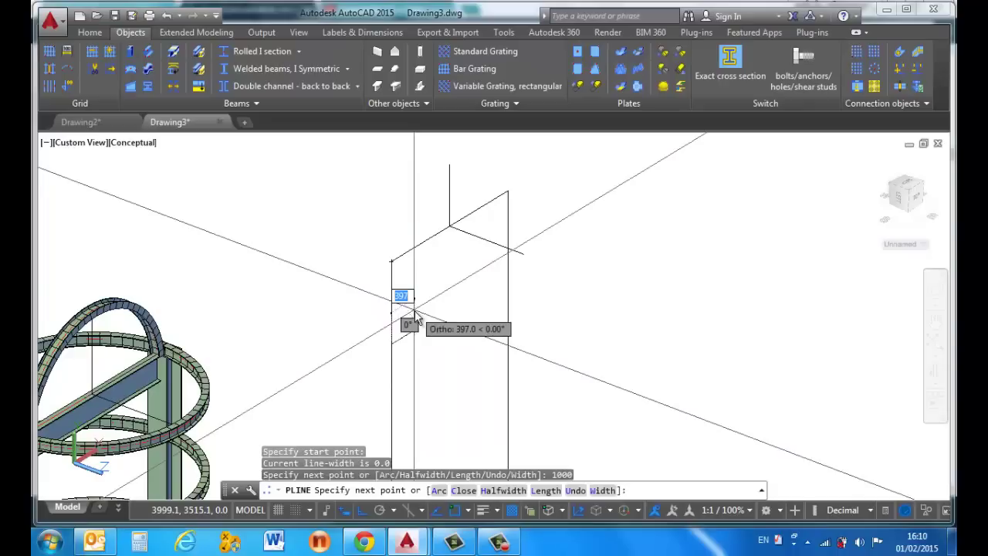
pyautogui.click(378, 345)
pyautogui.press('Return')
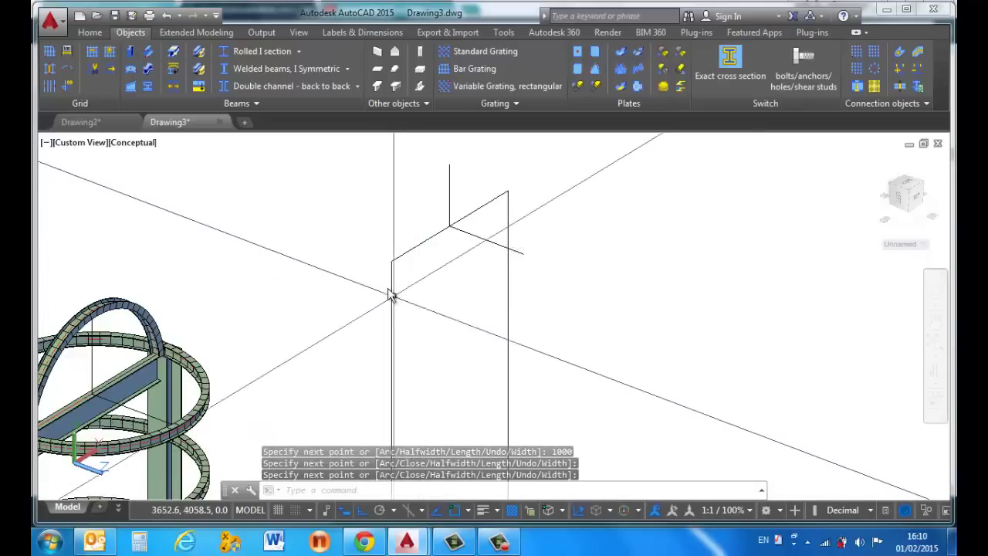
# Draw a polyline from the right leg's top corner, going 1000 down the leg and then horizontally outward in the frame's plane.
pyautogui.press('Return')
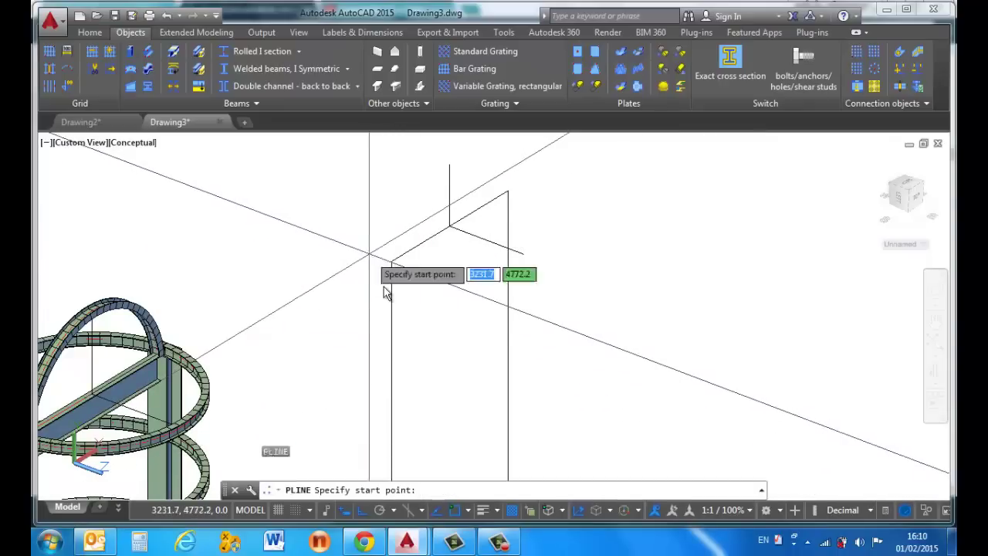
pyautogui.click(508, 194)
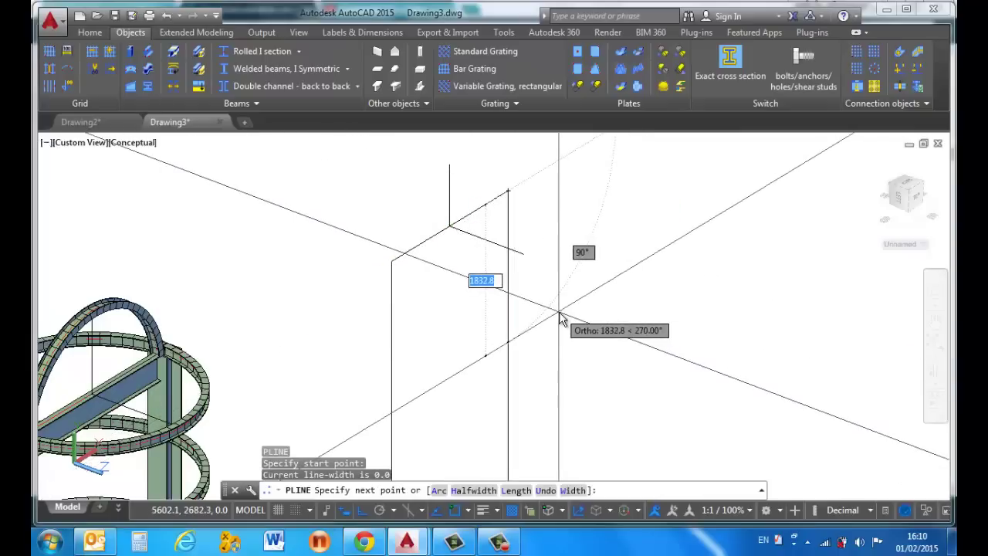
pyautogui.write('1000')
pyautogui.press('Return')
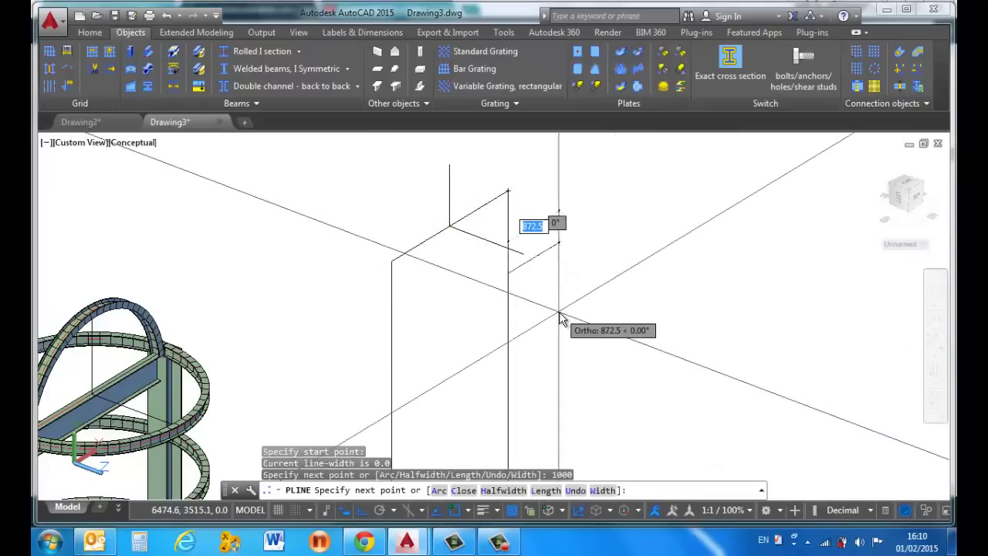
pyautogui.click(584, 227)
pyautogui.press('Return')
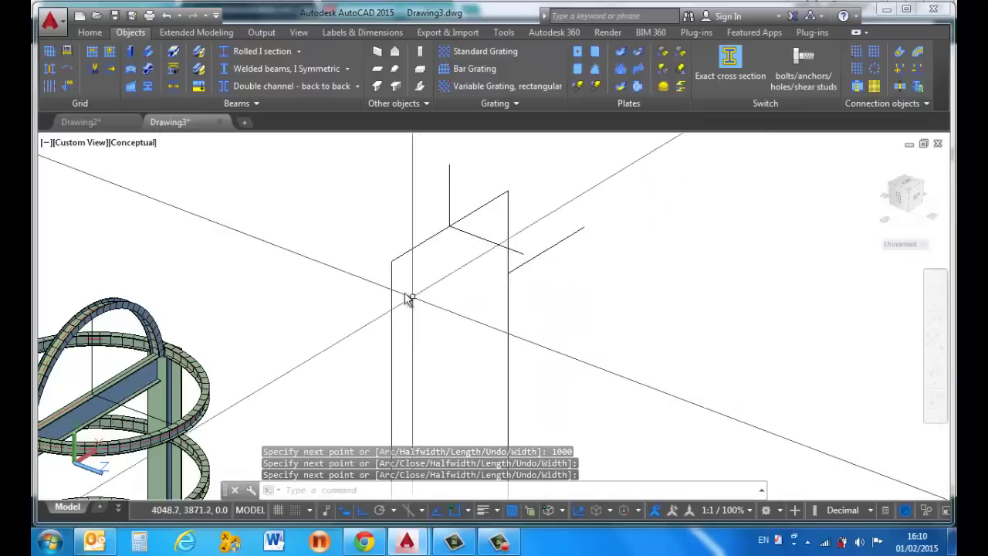
# Draw a polyline from the left leg's top corner, going 1000 down the leg and then horizontally outward, away from the frame.
pyautogui.press('Return')
pyautogui.click(391, 263)
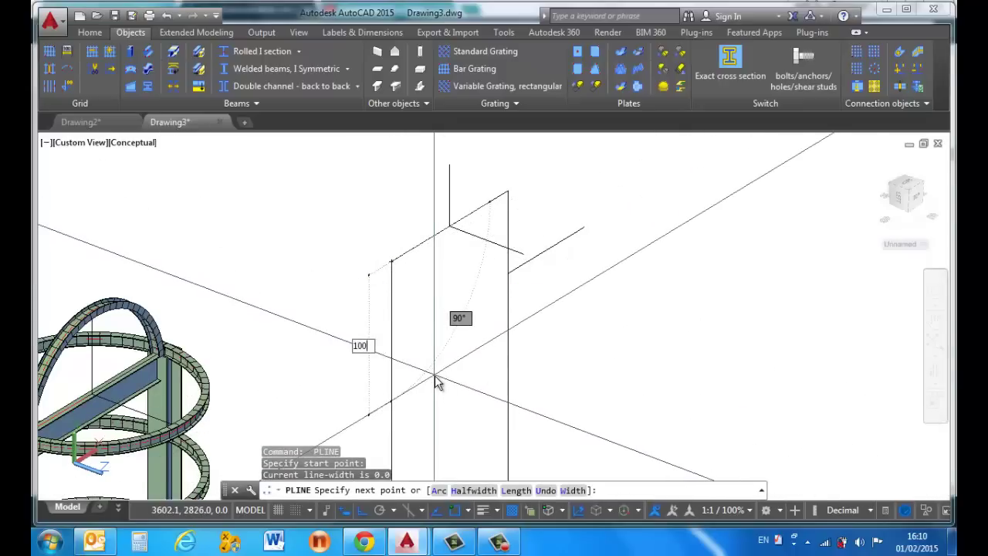
pyautogui.press('Return')
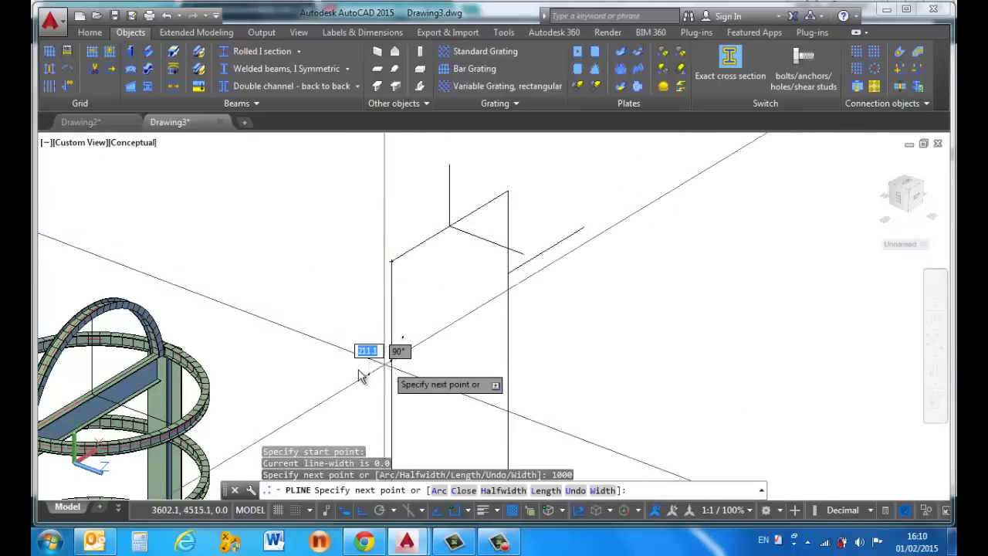
pyautogui.click(360, 369)
pyautogui.press('Return')
# Place a channel section beam along the frame's right leg, from its bottom end to its top corner.
pyautogui.keyDown('shift'); pyautogui.moveTo(333, 353); pyautogui.dragTo(361, 248, button='middle'); pyautogui.keyUp('shift')
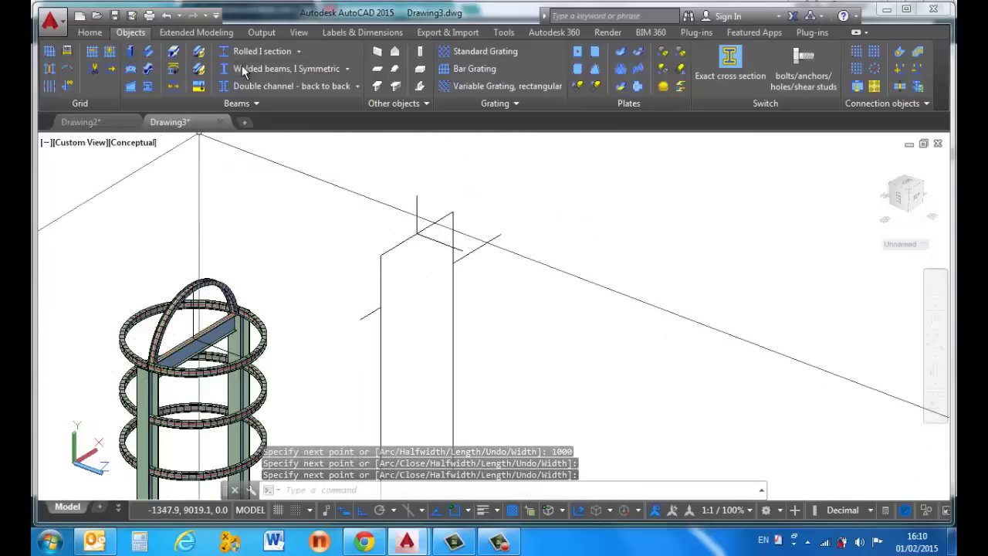
pyautogui.click(299, 51)
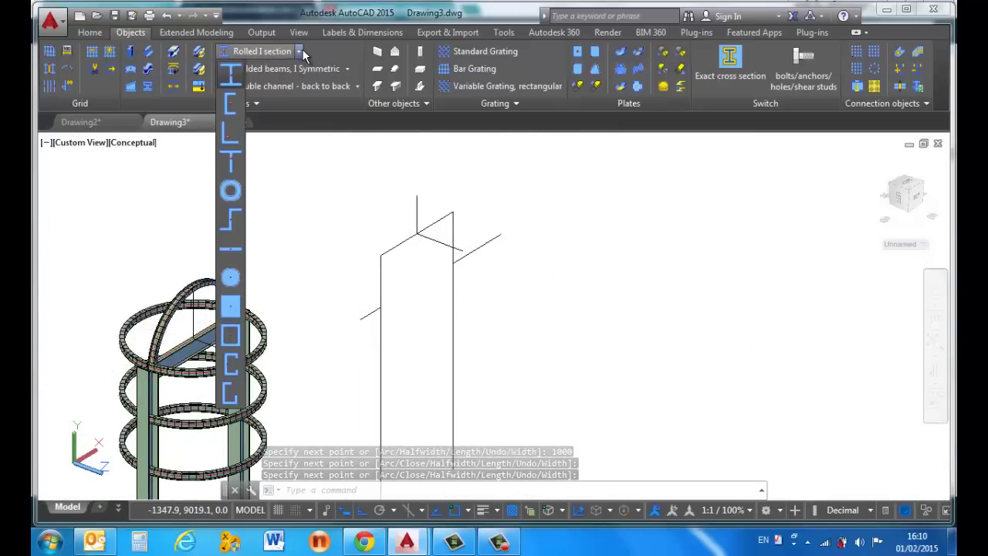
pyautogui.click(234, 101)
pyautogui.keyDown('shift'); pyautogui.moveTo(401, 232); pyautogui.dragTo(462, 400, button='middle'); pyautogui.keyUp('shift')
pyautogui.click(461, 401)
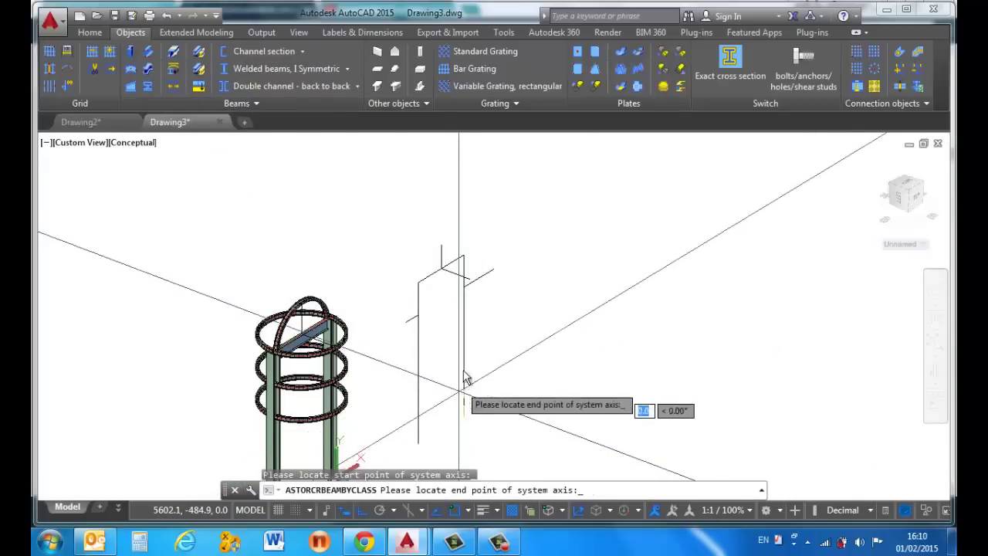
pyautogui.click(464, 255)
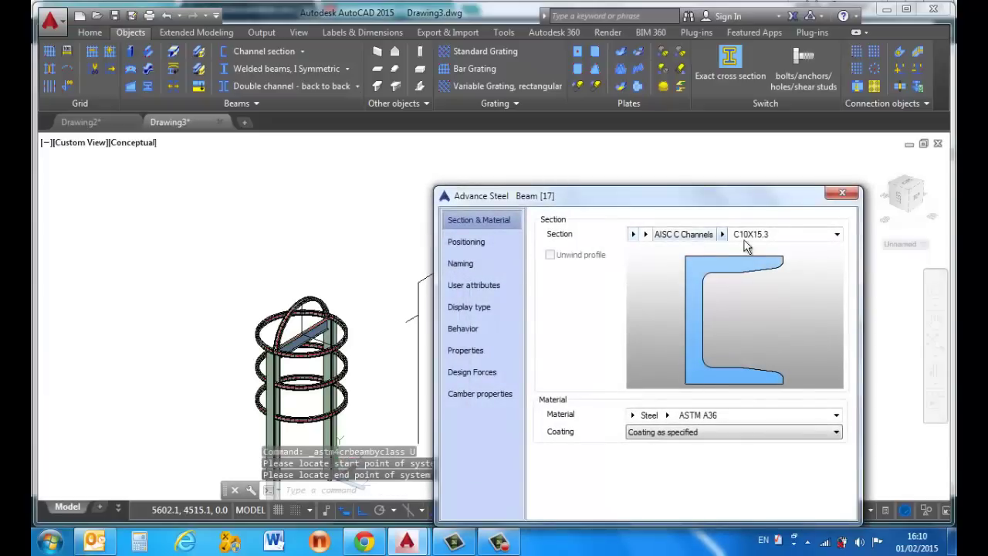
# Set the right leg channel's section to AISC C Channels C4X7.25.
pyautogui.click(649, 240)
pyautogui.click(650, 241)
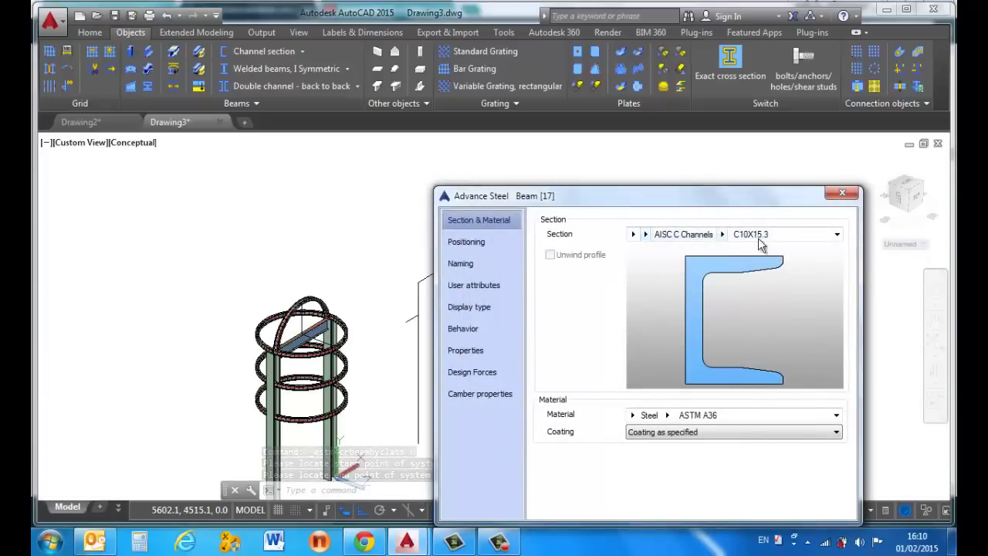
pyautogui.click(723, 234)
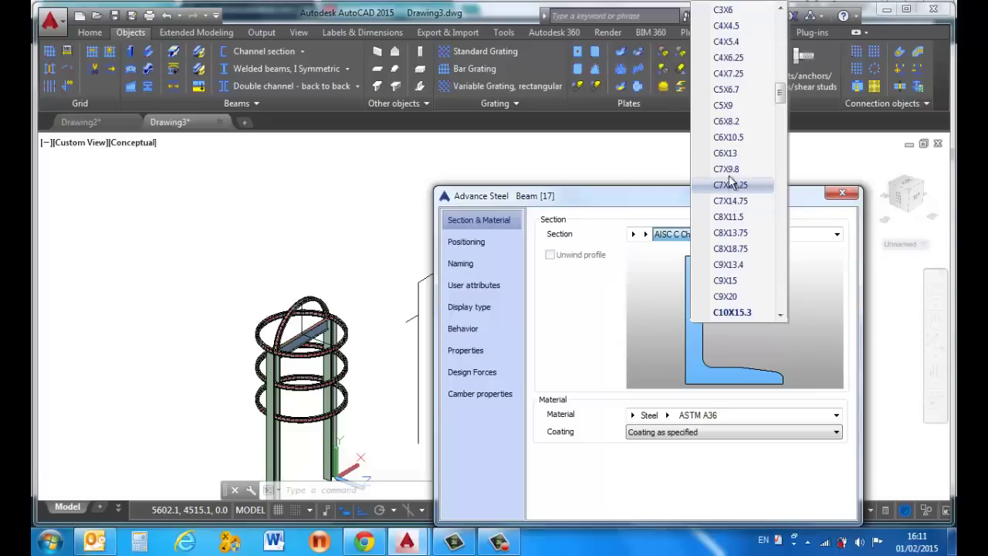
pyautogui.click(734, 74)
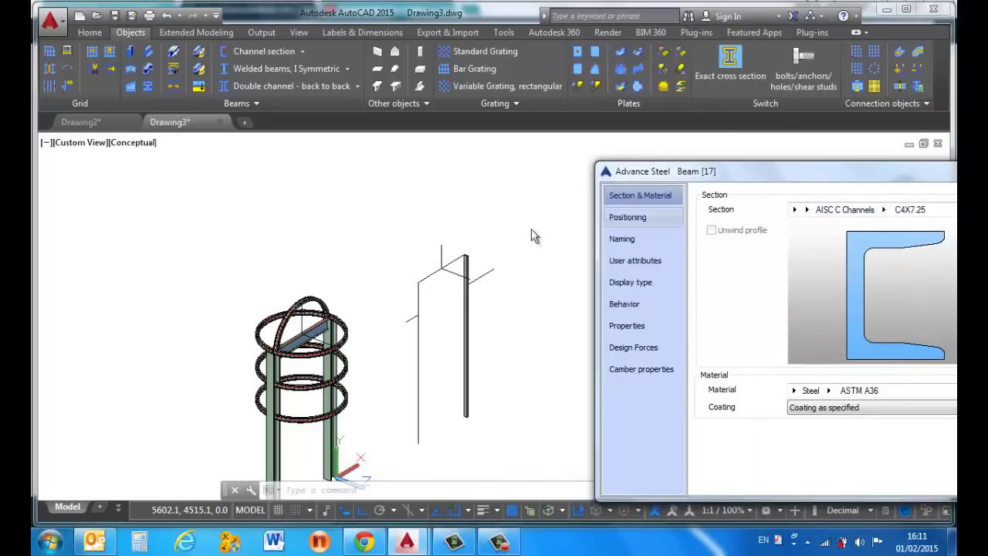
# Change the right leg channel's section to AISC C Channels C10X15.3 and close its properties.
pyautogui.scroll(6, 472, 262)
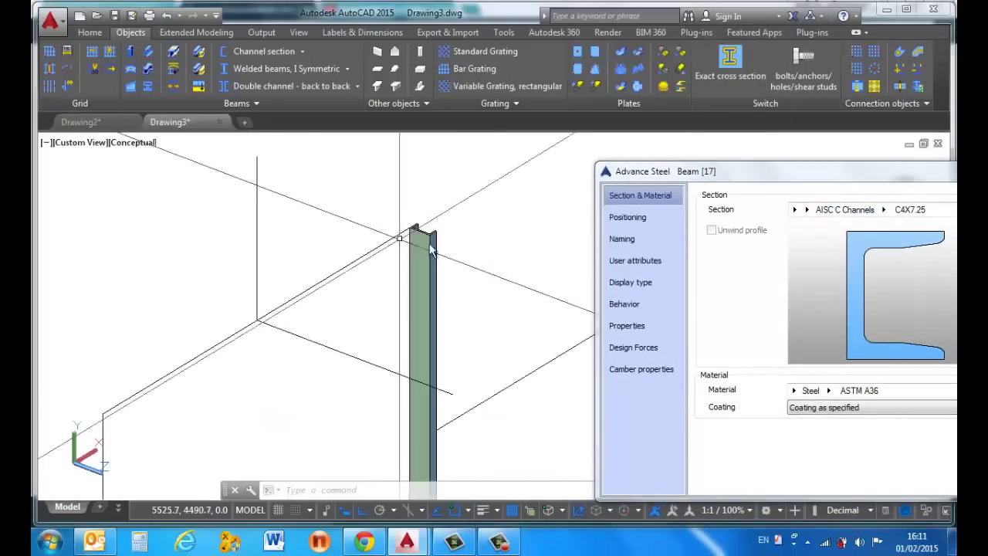
pyautogui.moveTo(861, 181); pyautogui.dragTo(765, 169)
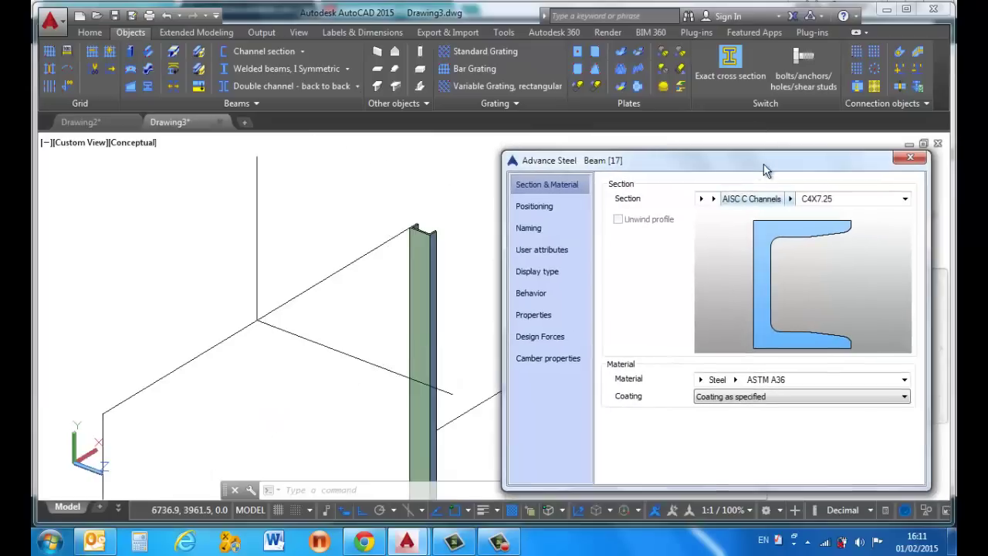
pyautogui.click(905, 200)
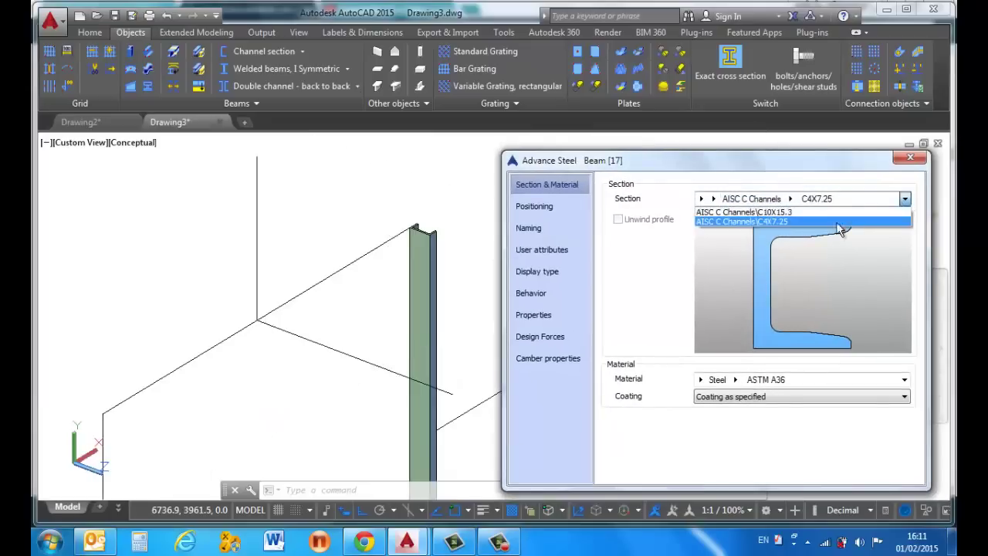
pyautogui.click(790, 199)
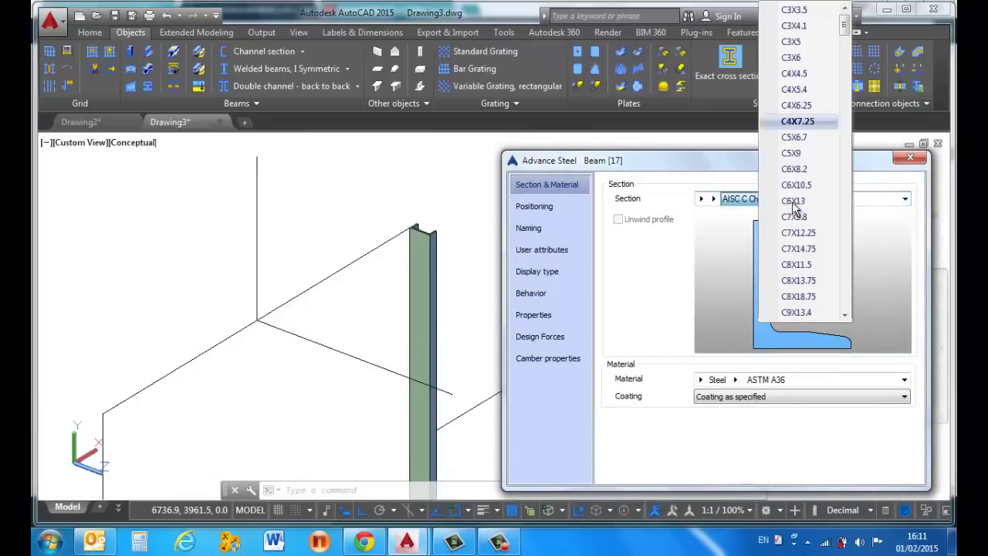
pyautogui.scroll(-1, 801, 272)
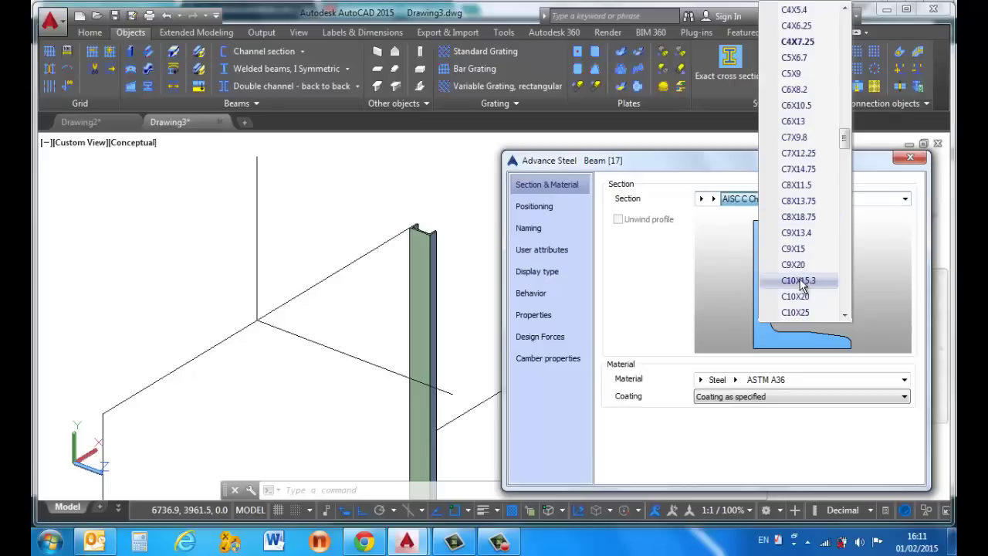
pyautogui.click(801, 282)
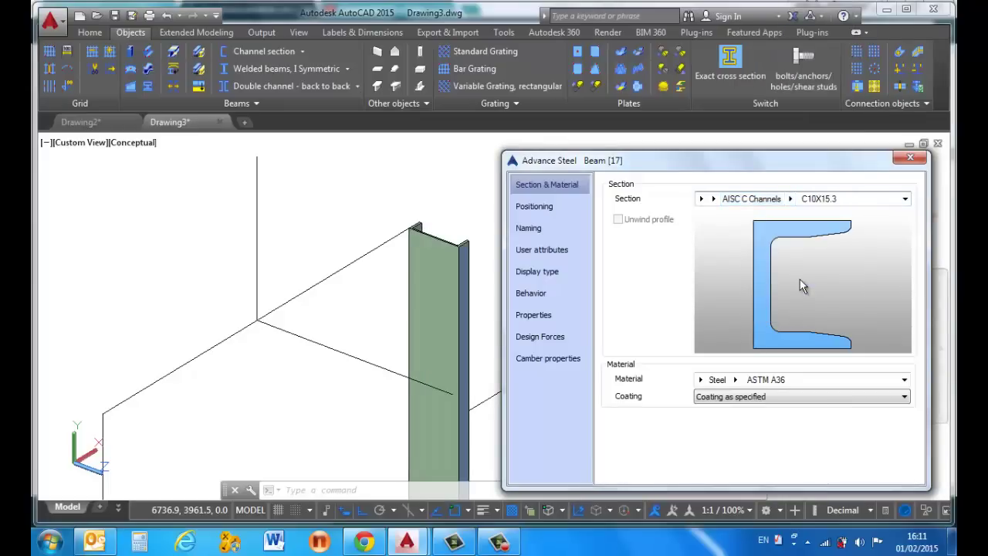
pyautogui.click(908, 159)
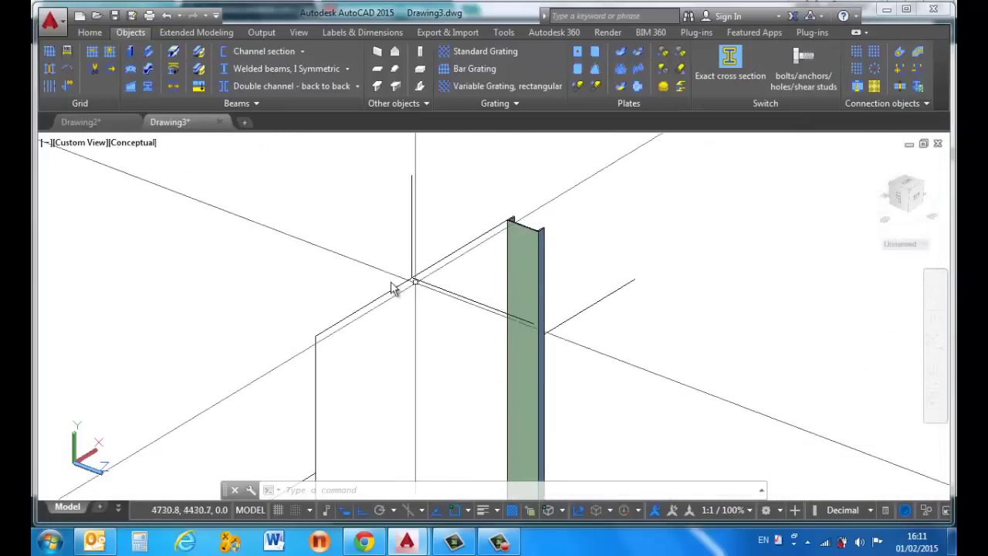
# Place a second channel section beam along the frame's left leg, from its bottom end to its top corner.
pyautogui.click(247, 54)
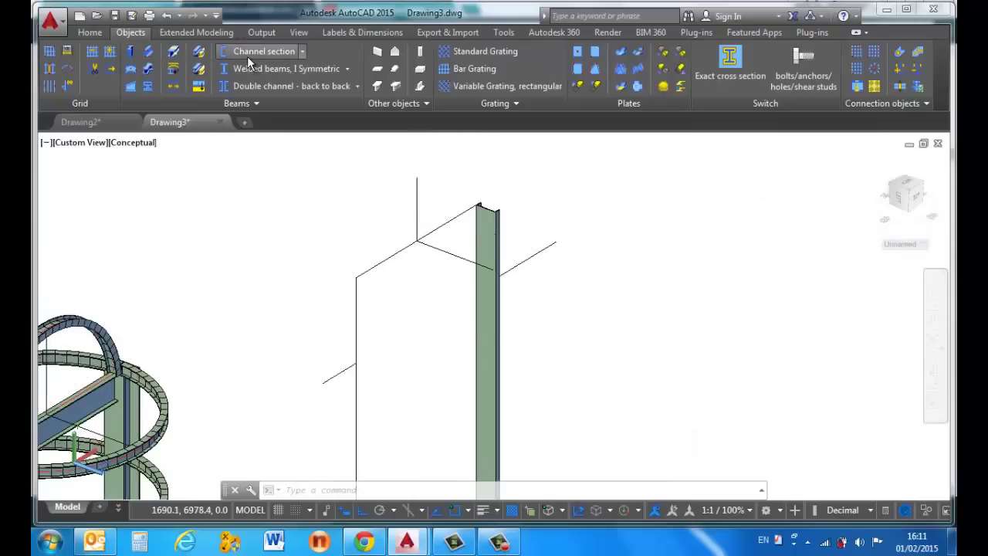
pyautogui.scroll(-5, 421, 309)
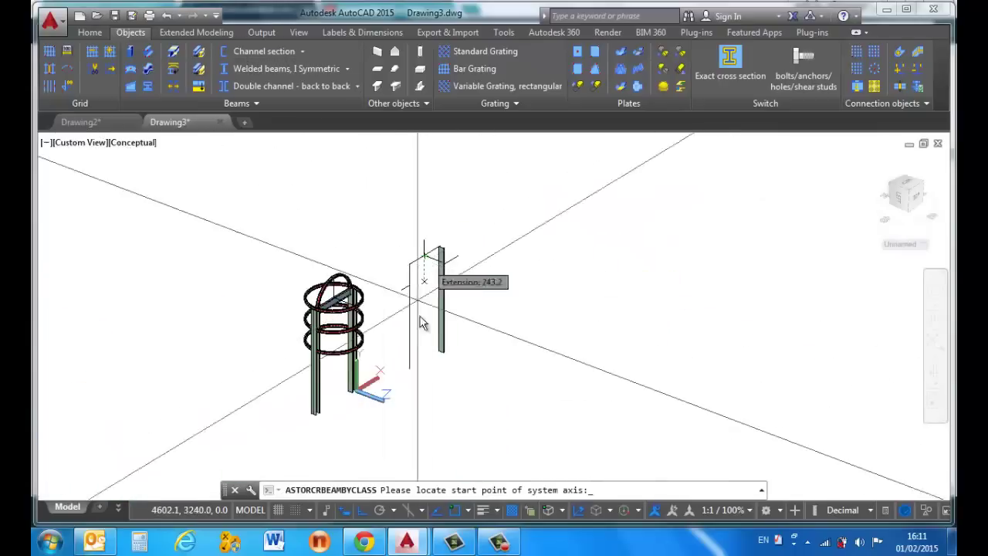
pyautogui.click(412, 371)
pyautogui.scroll(3, 412, 267)
pyautogui.click(412, 268)
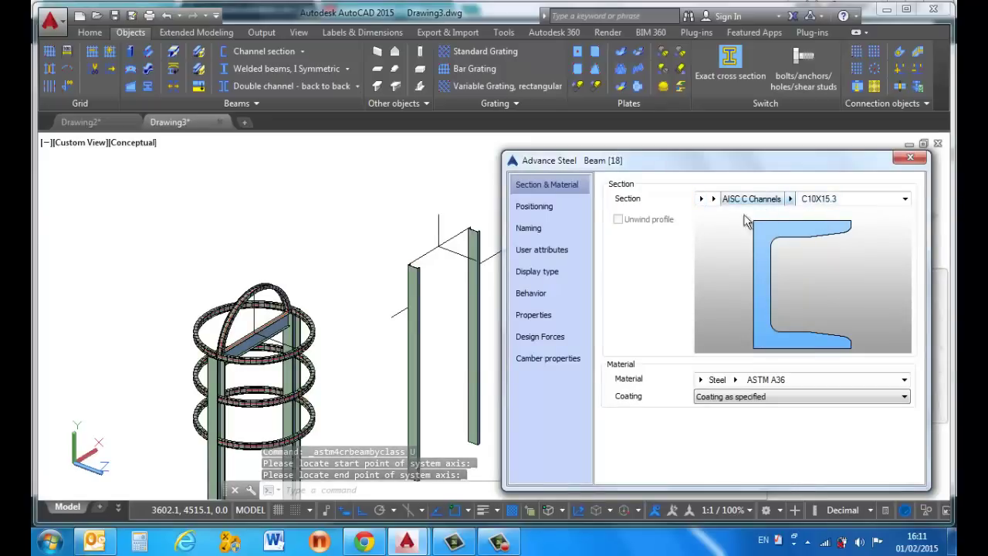
# Set the left leg channel's positioning angle to 180 and check its orientation against the right leg's channel.
pyautogui.click(541, 207)
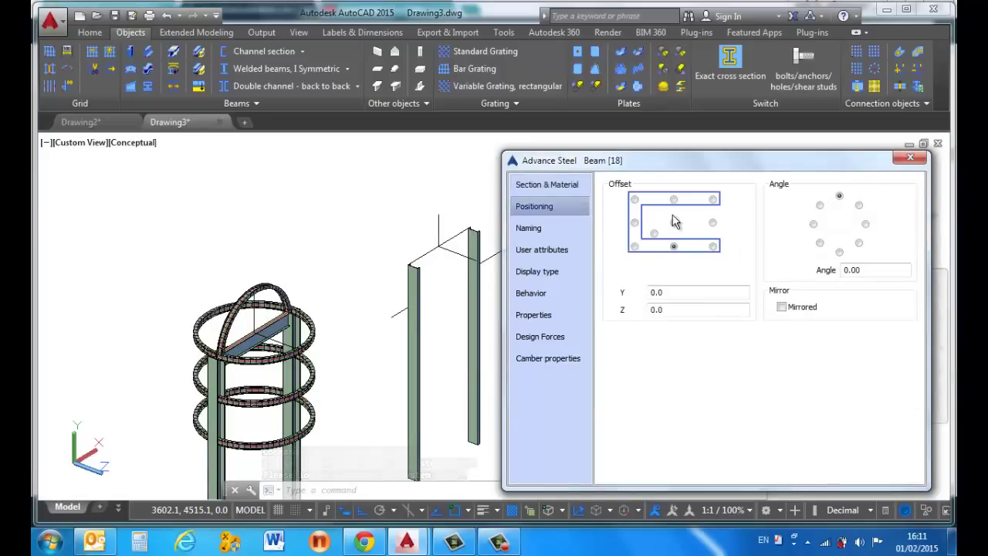
pyautogui.click(840, 253)
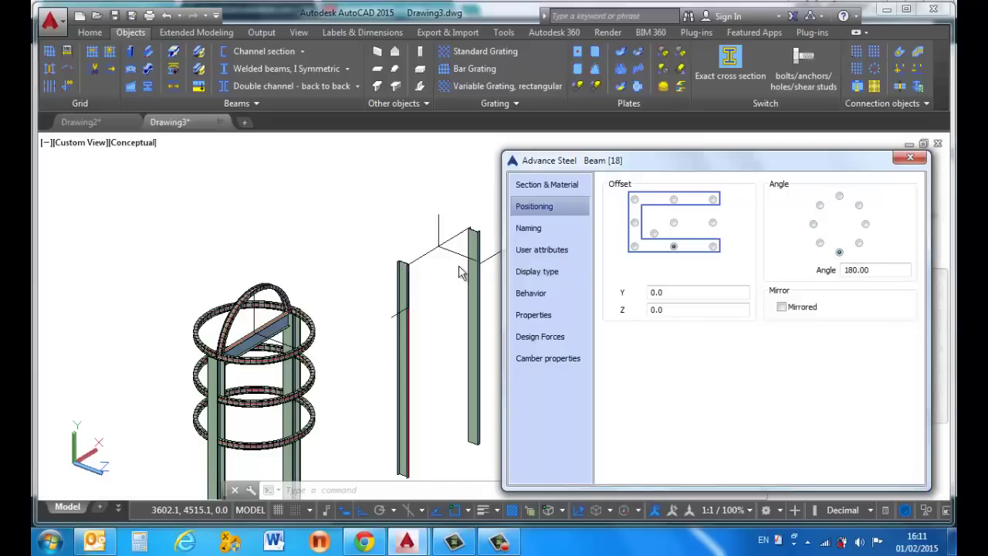
pyautogui.scroll(5, 459, 272)
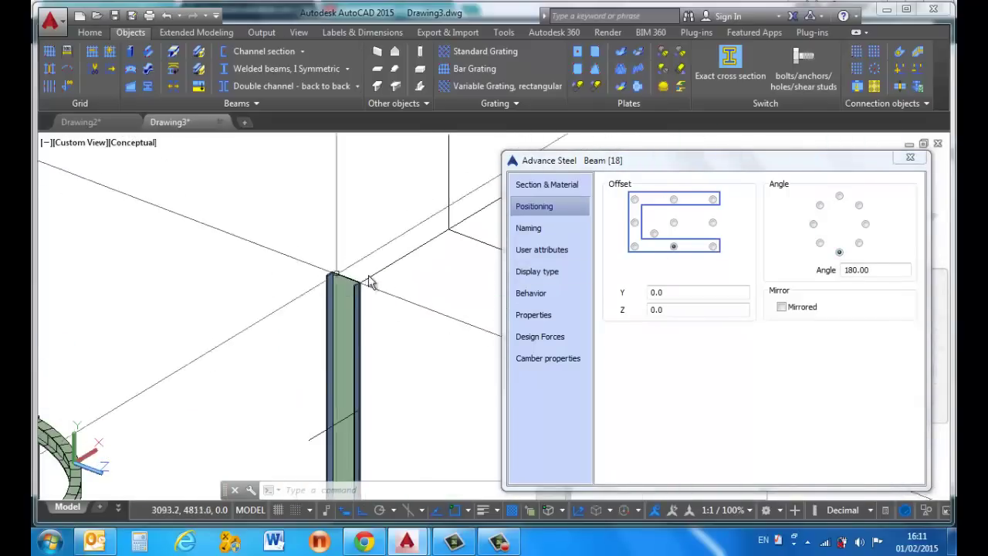
pyautogui.scroll(-5, 407, 273)
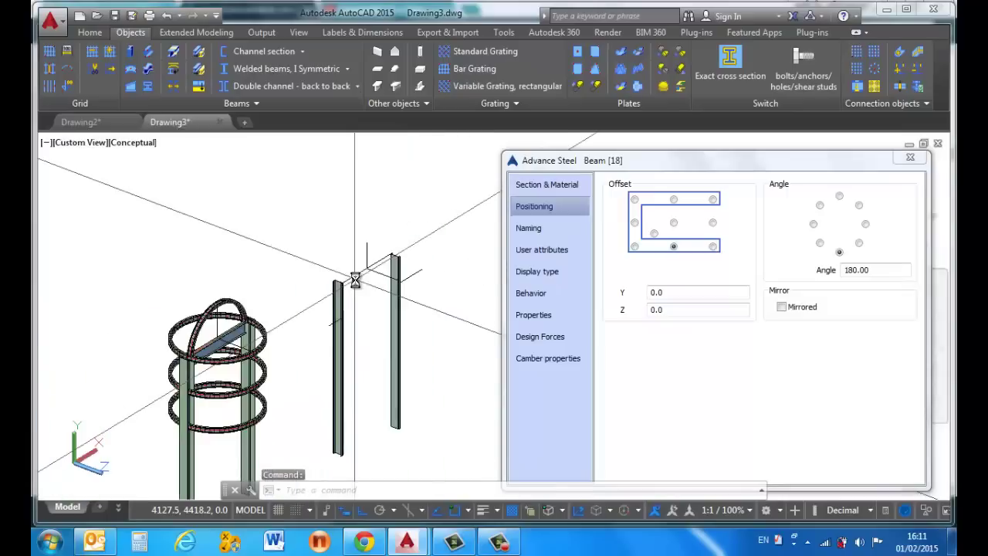
pyautogui.scroll(4, 359, 277)
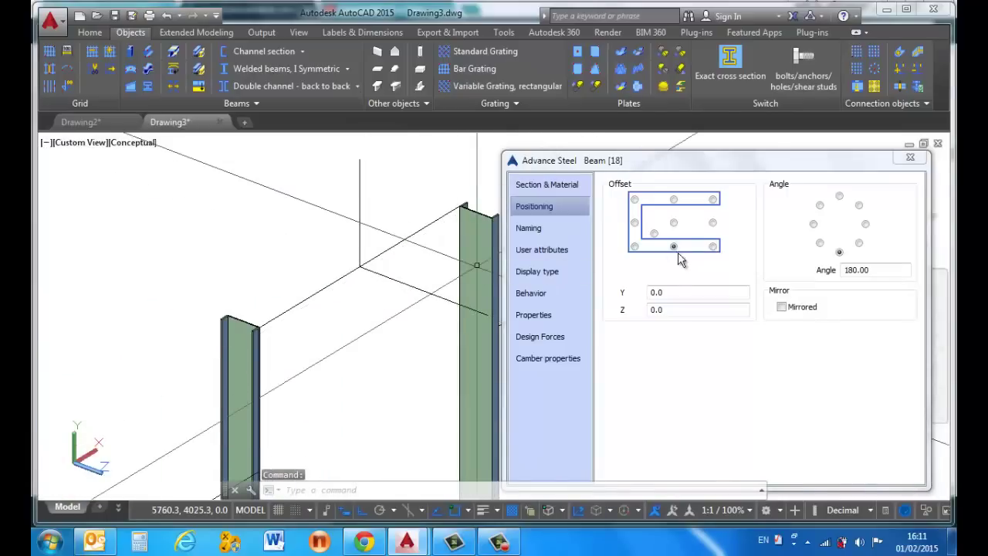
# Set the left leg channel's offset to the upper outer web corner of its section and close its properties.
pyautogui.click(713, 246)
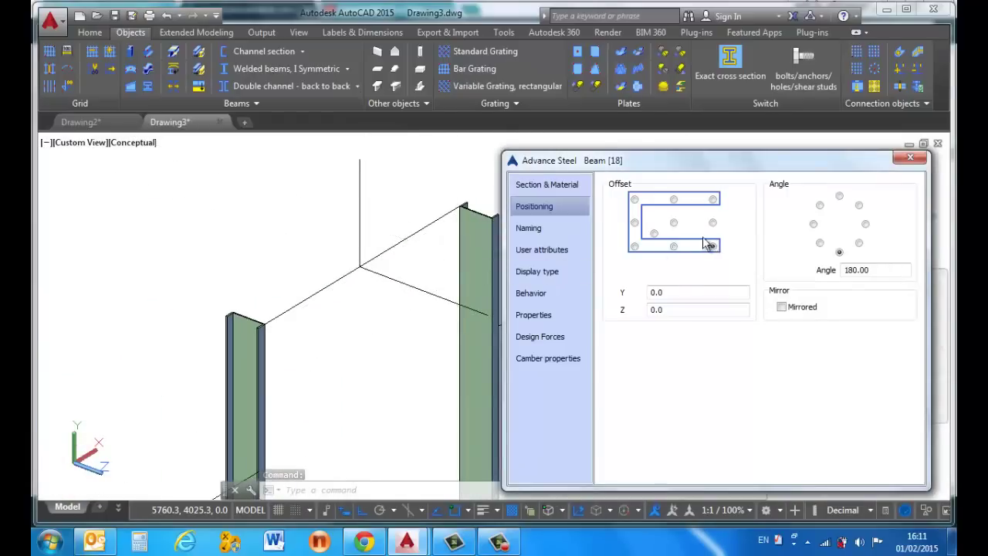
pyautogui.click(674, 247)
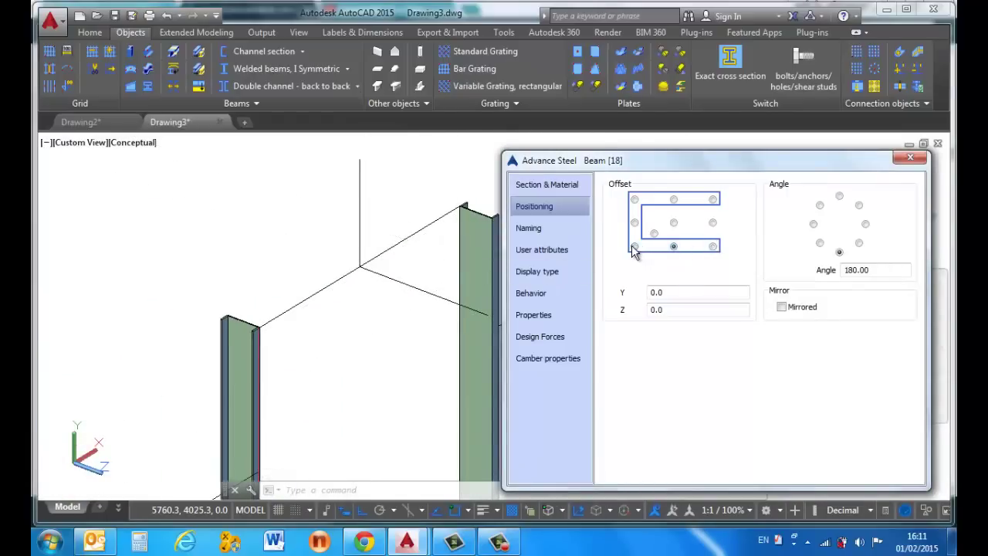
pyautogui.click(634, 248)
pyautogui.click(634, 224)
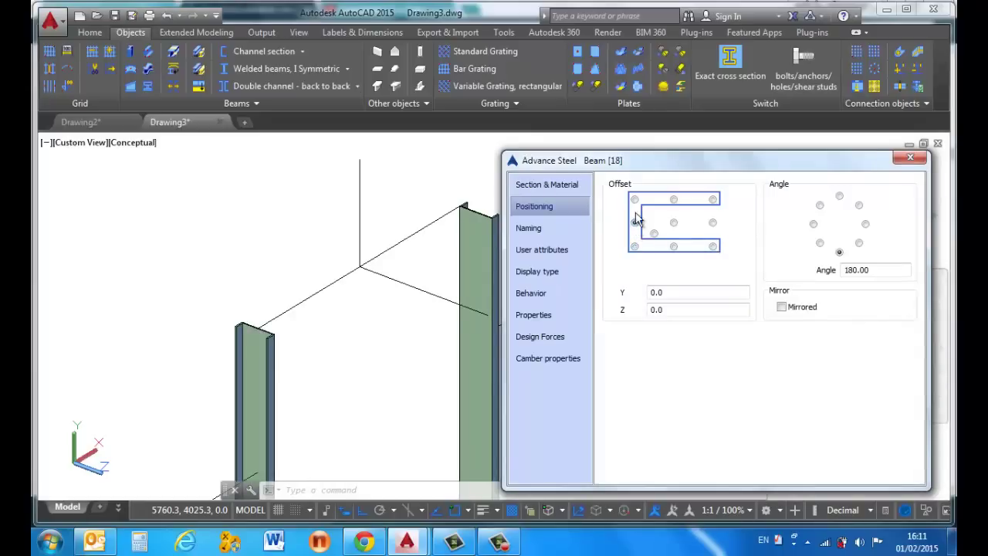
pyautogui.click(635, 201)
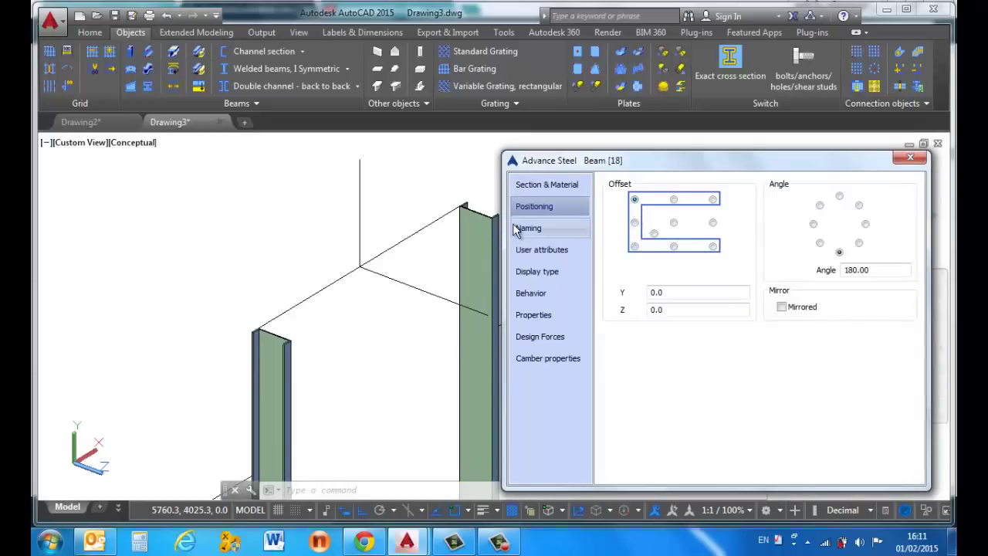
pyautogui.click(907, 160)
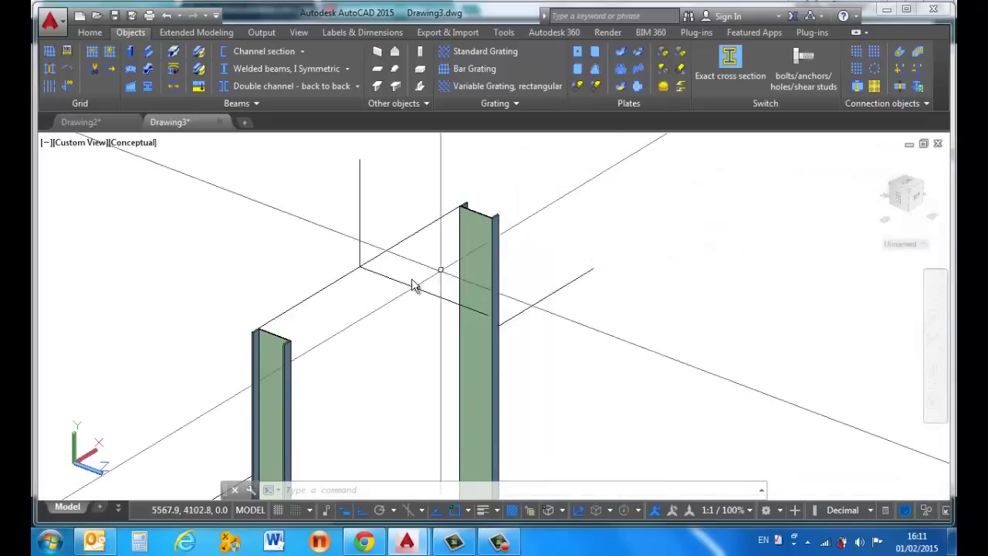
# Place a curved channel beam from the right leg's top to the left leg's top, arching through the upper end of the vertical layout line.
pyautogui.scroll(-5, 394, 288)
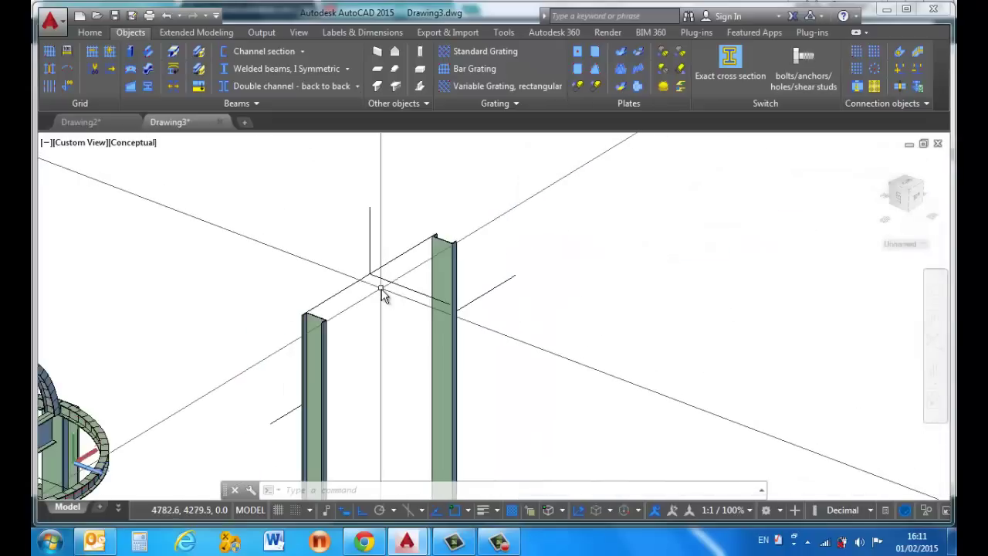
pyautogui.click(137, 69)
pyautogui.scroll(3, 397, 258)
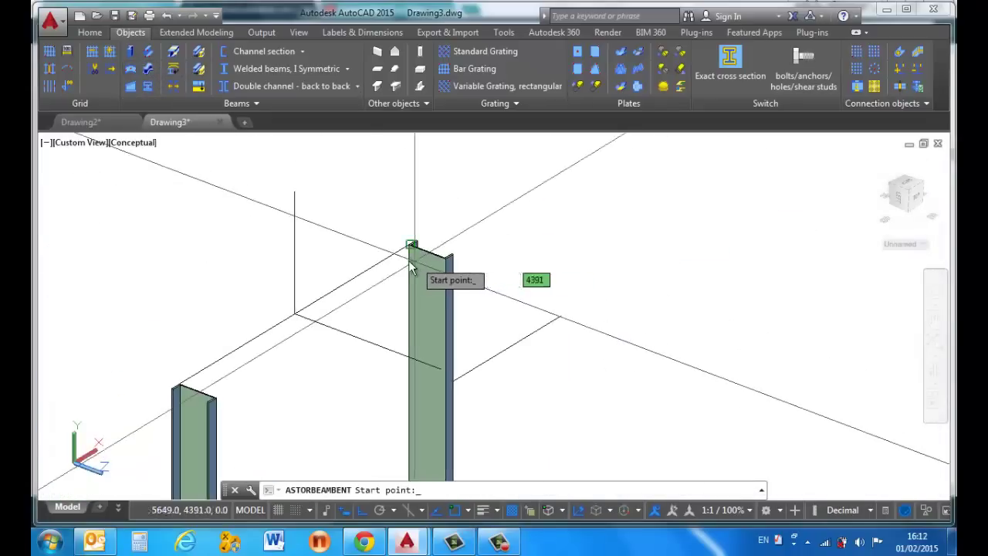
pyautogui.click(390, 261)
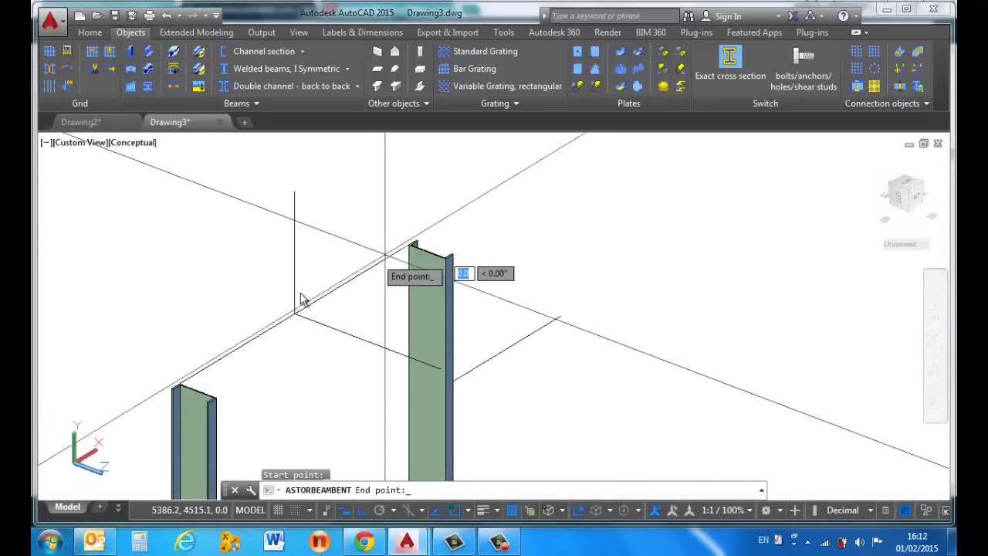
pyautogui.click(226, 357)
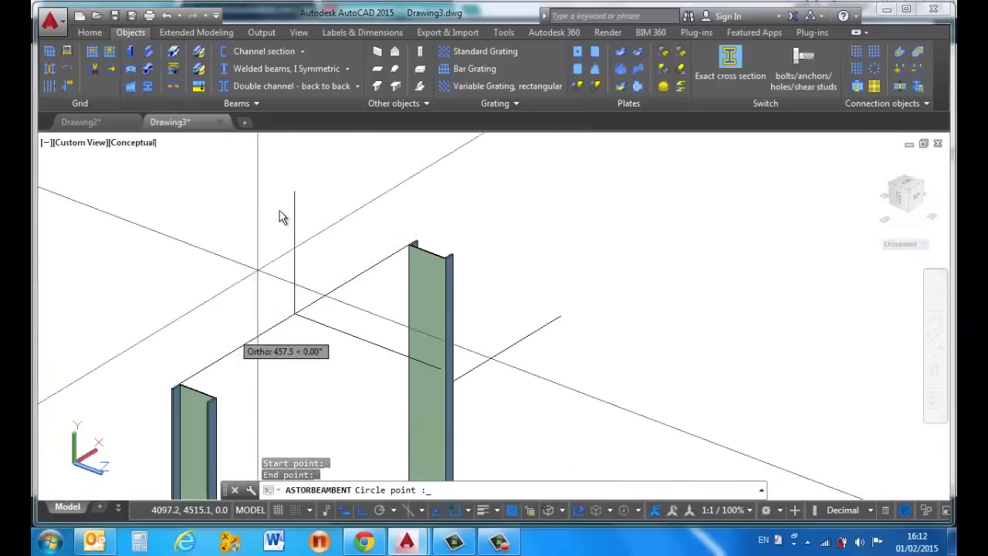
pyautogui.click(295, 198)
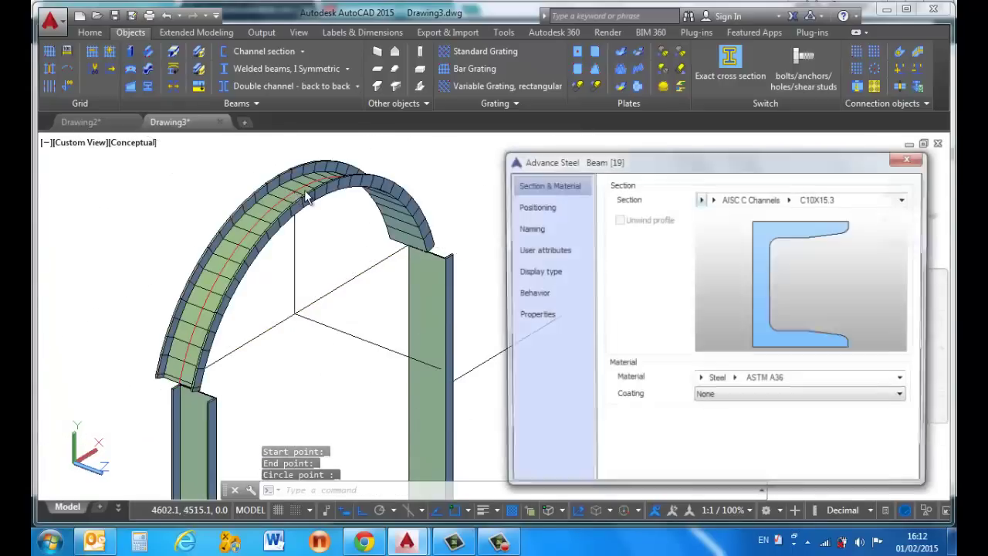
# Set the curved beam's offset to the lower outer web corner of its section and close its properties.
pyautogui.click(553, 208)
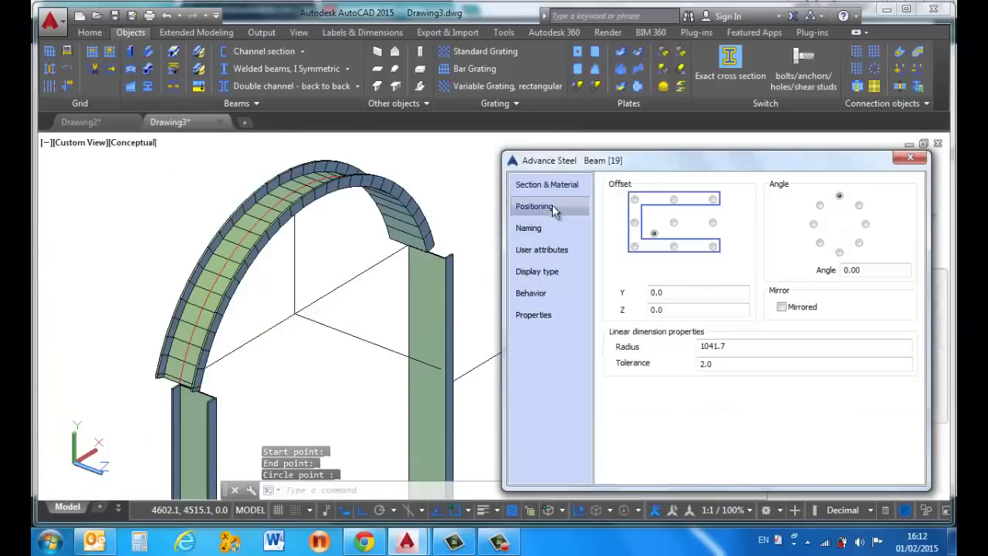
pyautogui.click(635, 200)
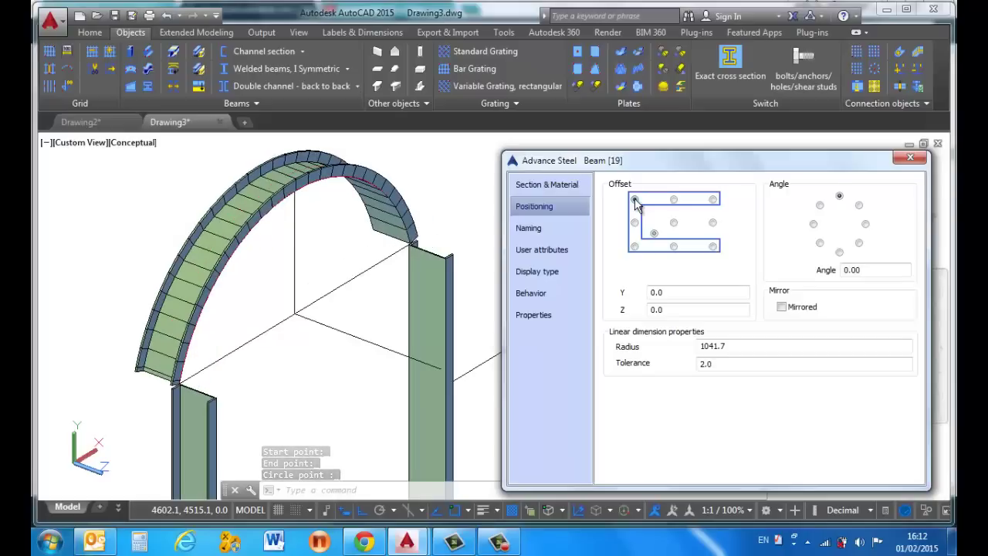
pyautogui.click(635, 247)
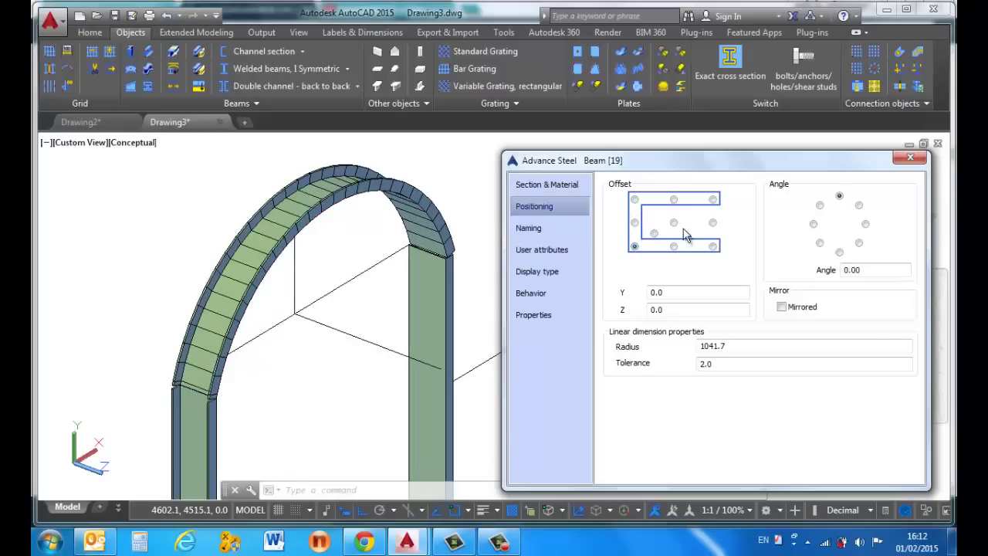
pyautogui.click(912, 160)
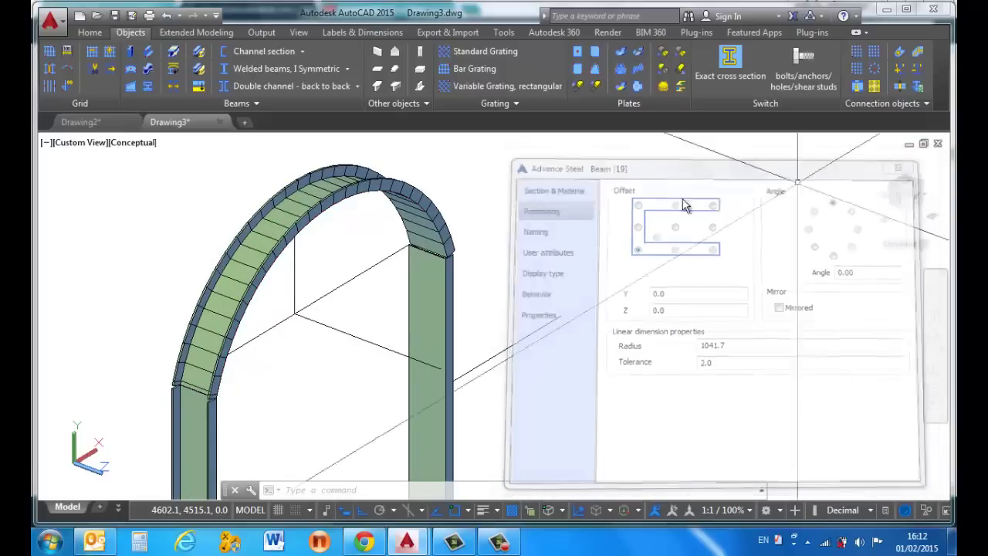
# Place a straight channel section beam between the midpoints of the right and left legs' top edges.
pyautogui.keyDown('shift'); pyautogui.moveTo(432, 255); pyautogui.dragTo(390, 266, button='middle'); pyautogui.keyUp('shift')
pyautogui.scroll(3, 390, 267)
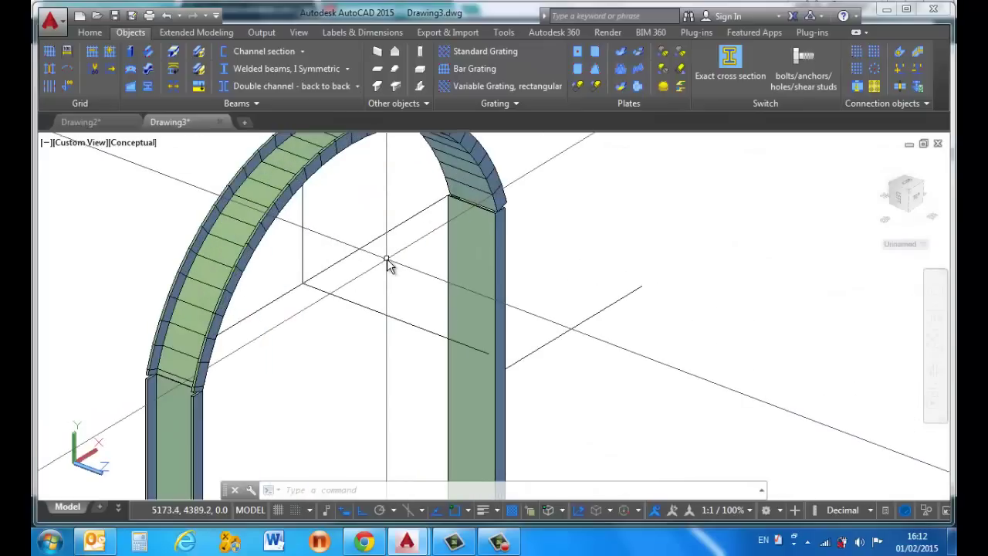
pyautogui.scroll(-3, 389, 262)
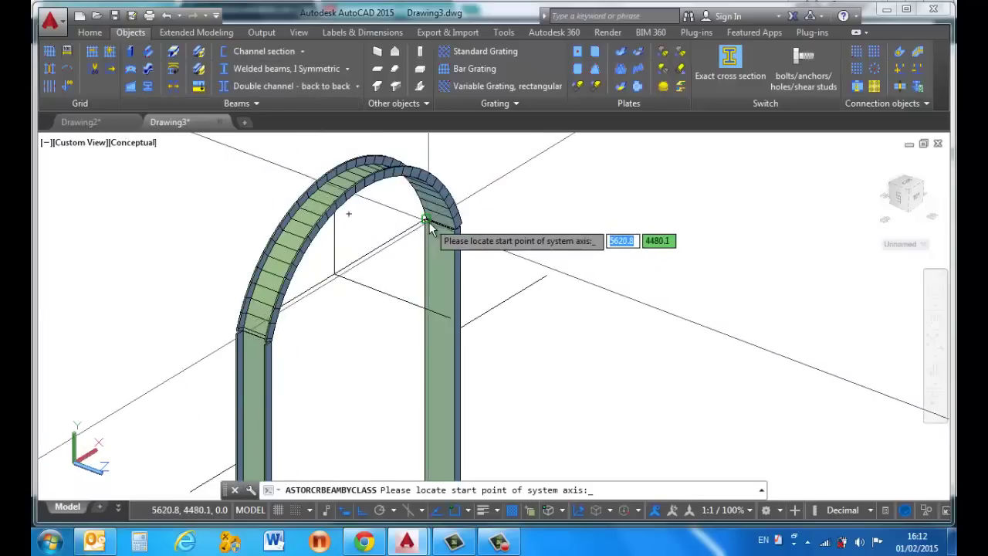
pyautogui.scroll(5, 429, 222)
pyautogui.click(481, 249)
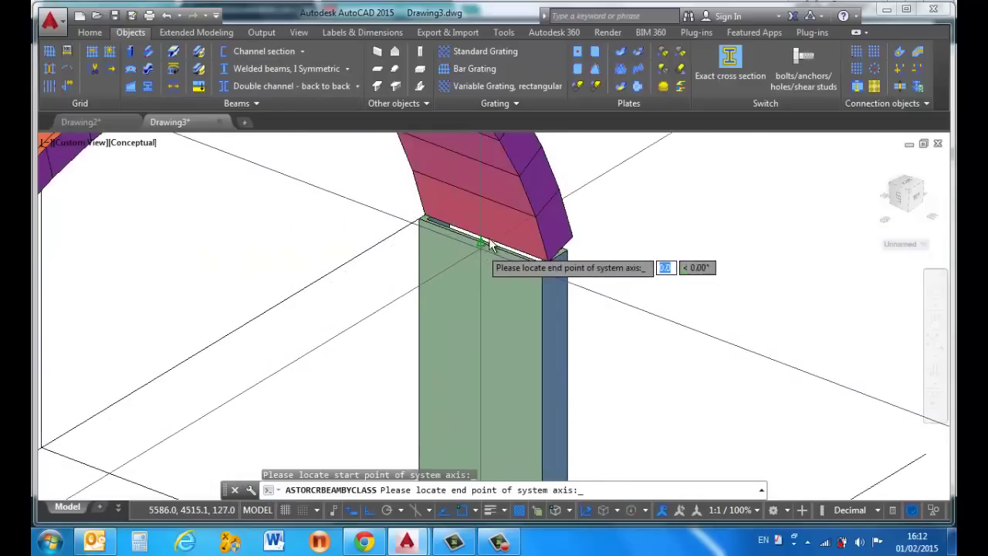
pyautogui.scroll(-3, 459, 260)
pyautogui.scroll(5, 399, 302)
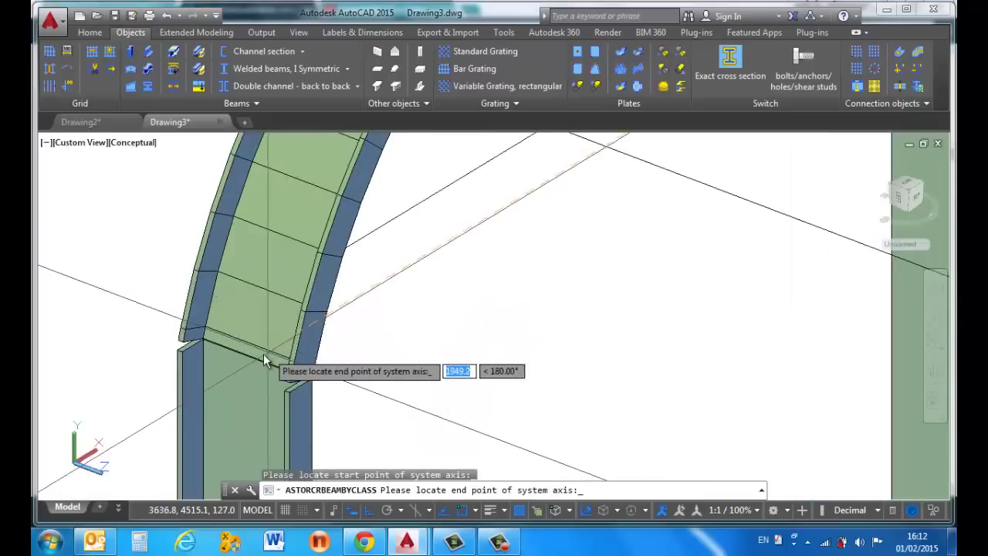
pyautogui.click(261, 352)
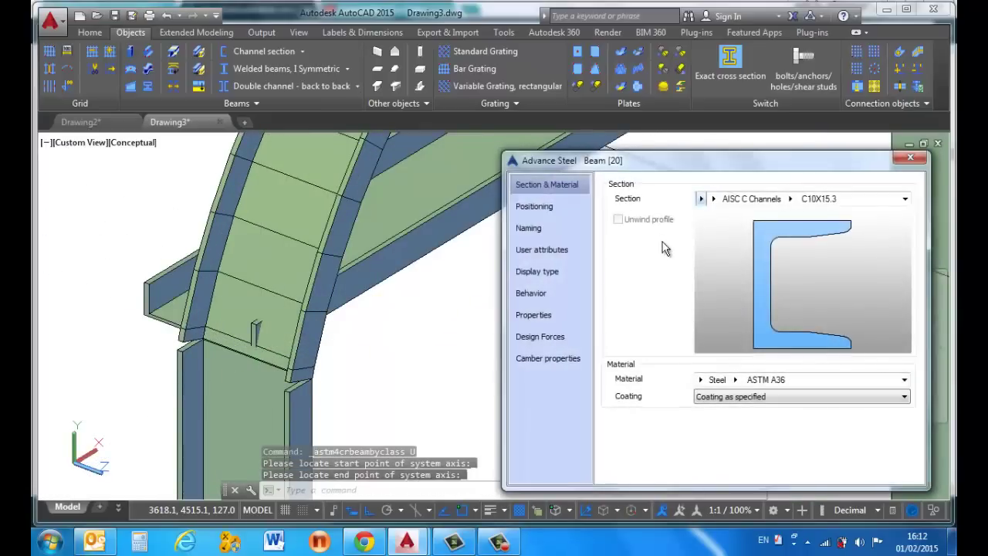
# Set the crossbeam's offset to the outer middle of its section's web and close its properties.
pyautogui.click(550, 207)
pyautogui.click(634, 245)
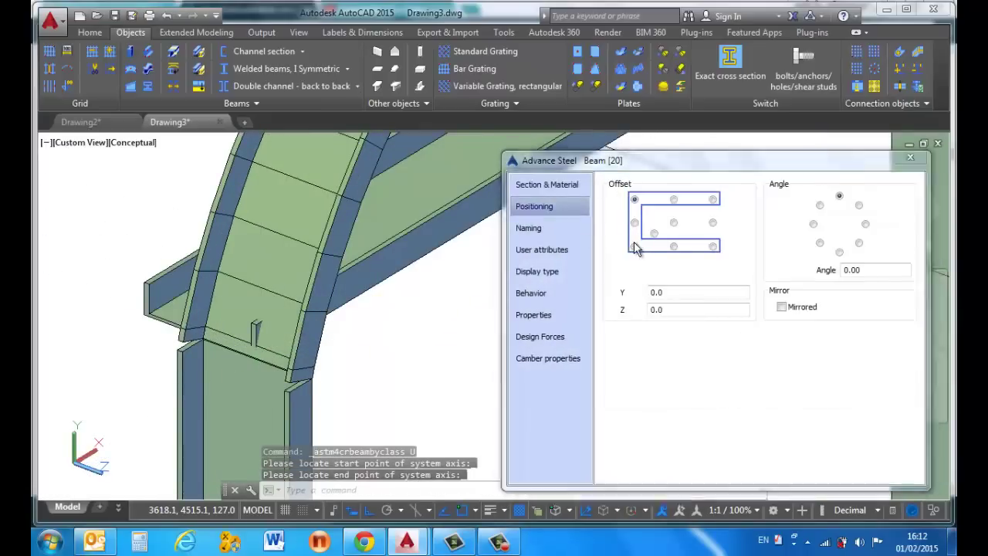
pyautogui.click(634, 222)
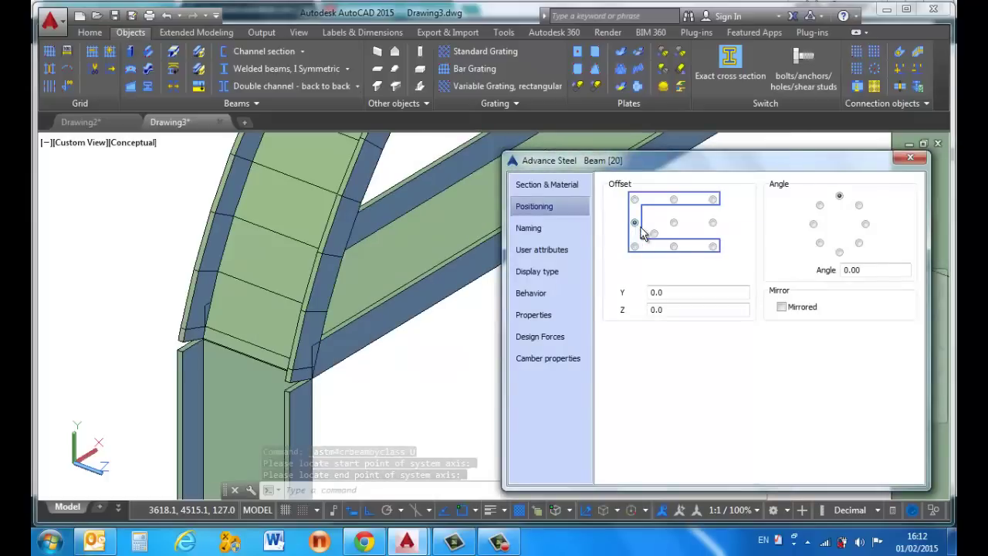
pyautogui.click(911, 158)
# Examine the second frame's arch, crossbeam and legs and compare it with the existing ringed structure.
pyautogui.scroll(-5, 488, 278)
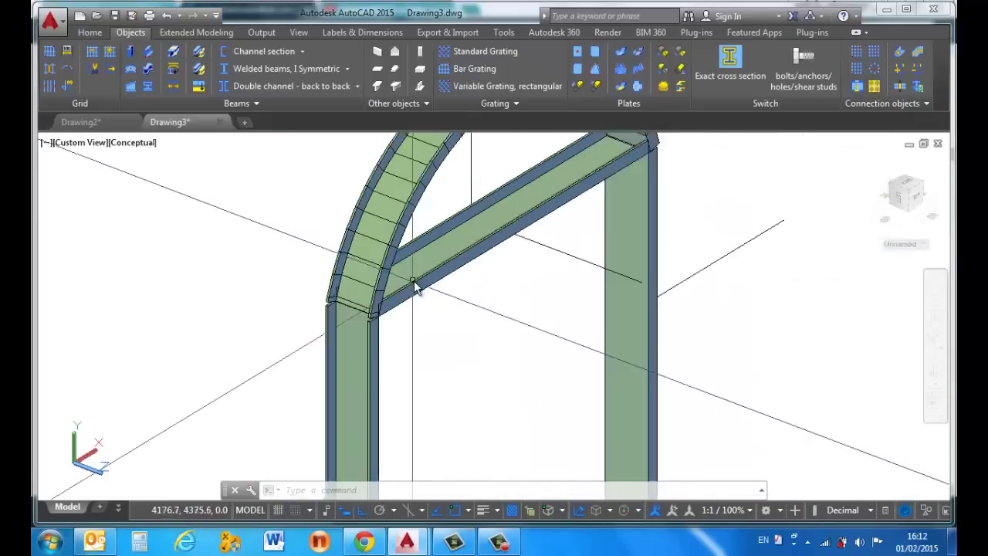
pyautogui.scroll(3, 457, 246)
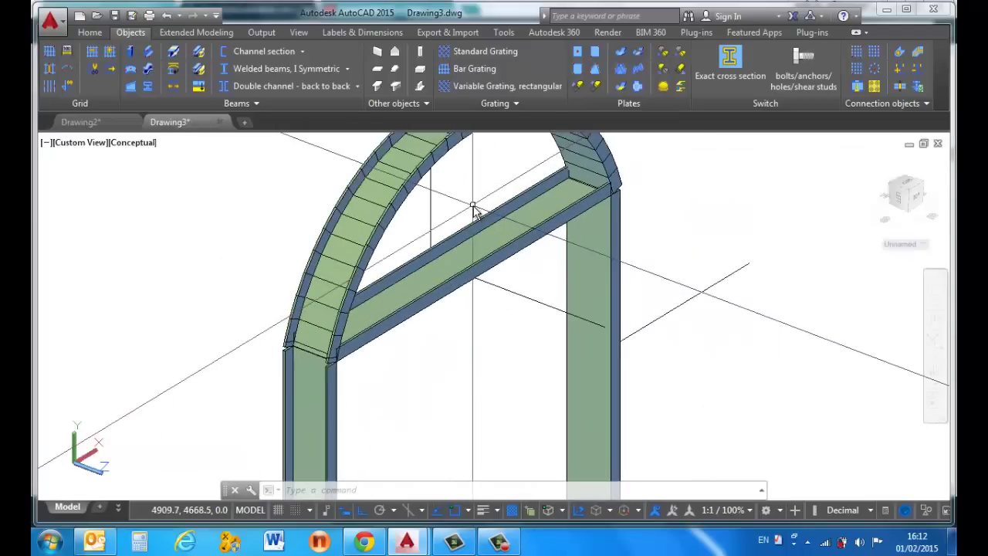
pyautogui.scroll(-3, 456, 241)
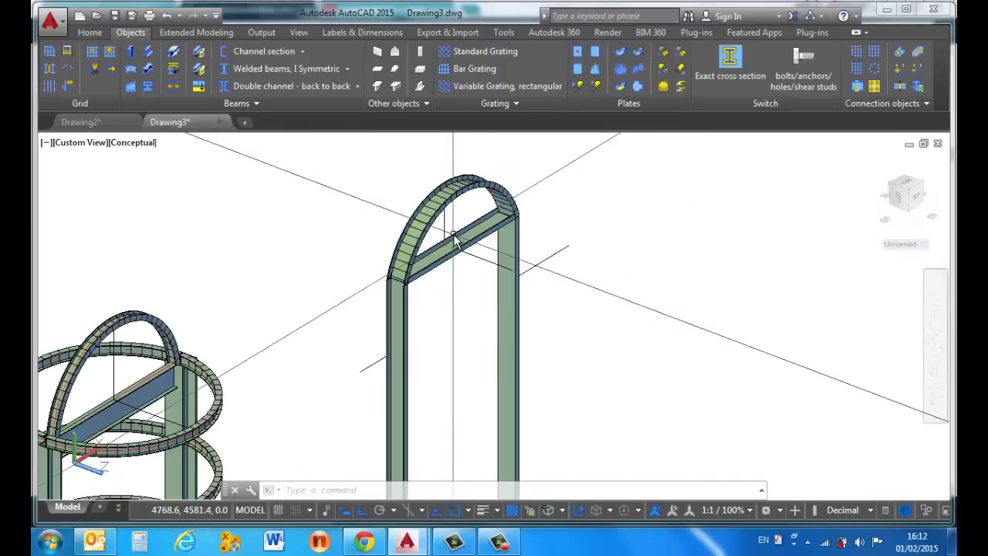
pyautogui.scroll(-2, 453, 234)
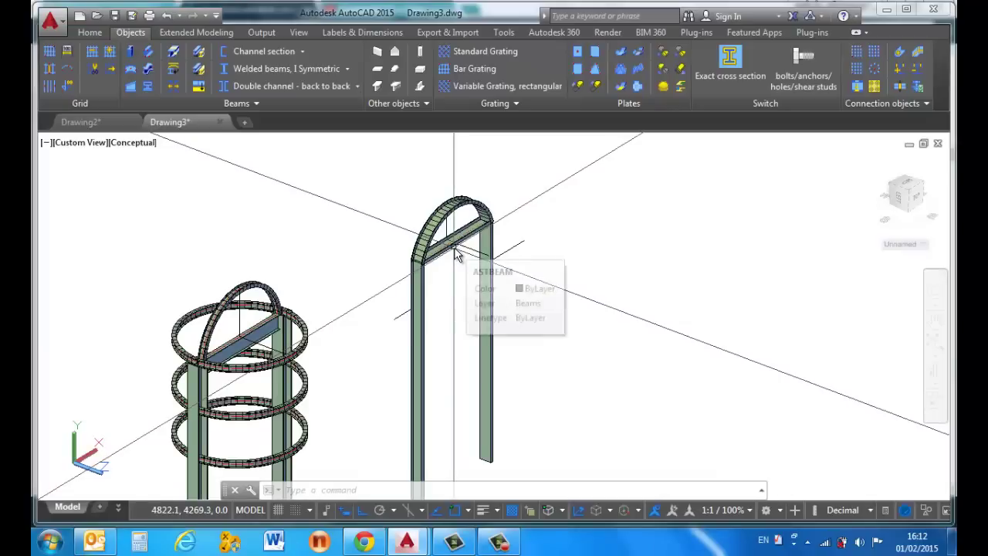
pyautogui.scroll(2, 455, 249)
pyautogui.scroll(-2, 454, 247)
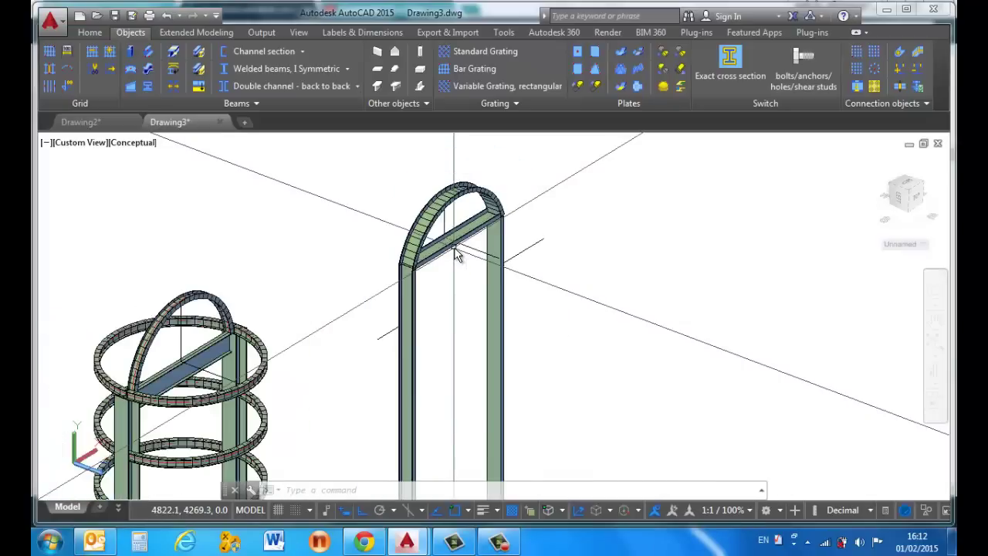
pyautogui.scroll(2, 462, 234)
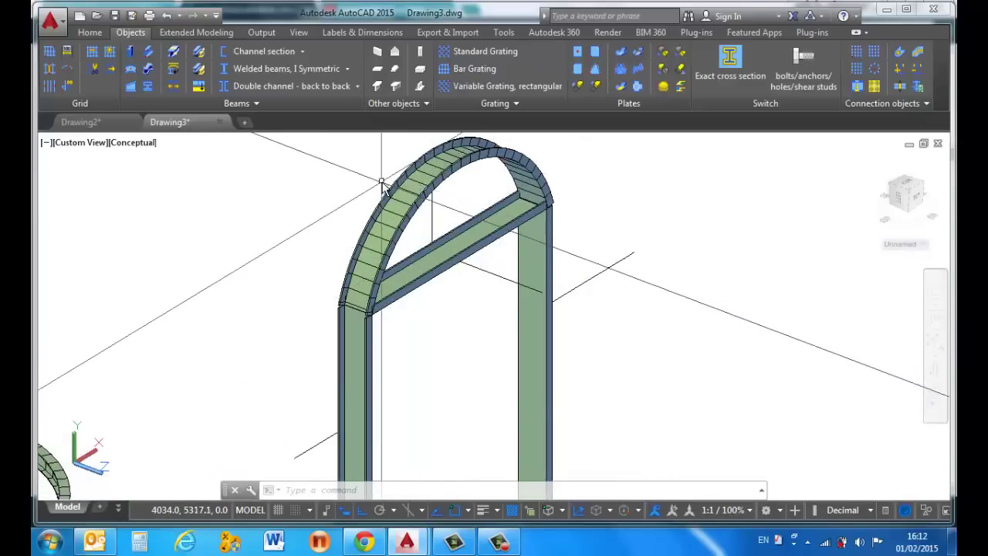
pyautogui.scroll(-1, 382, 183)
pyautogui.scroll(-2, 383, 182)
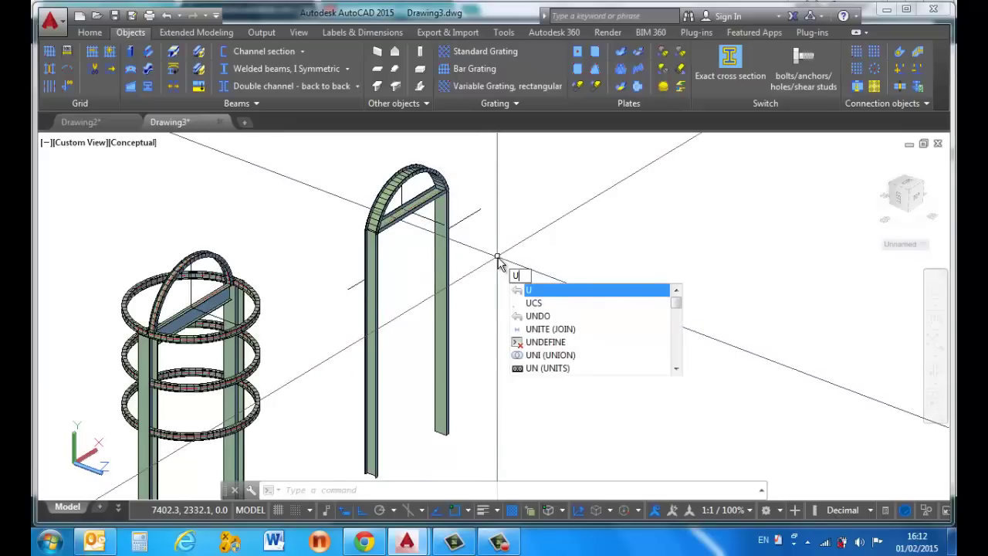
# Reset the user coordinate system to World.
pyautogui.write('cs')
pyautogui.press('Return')
pyautogui.write('w')
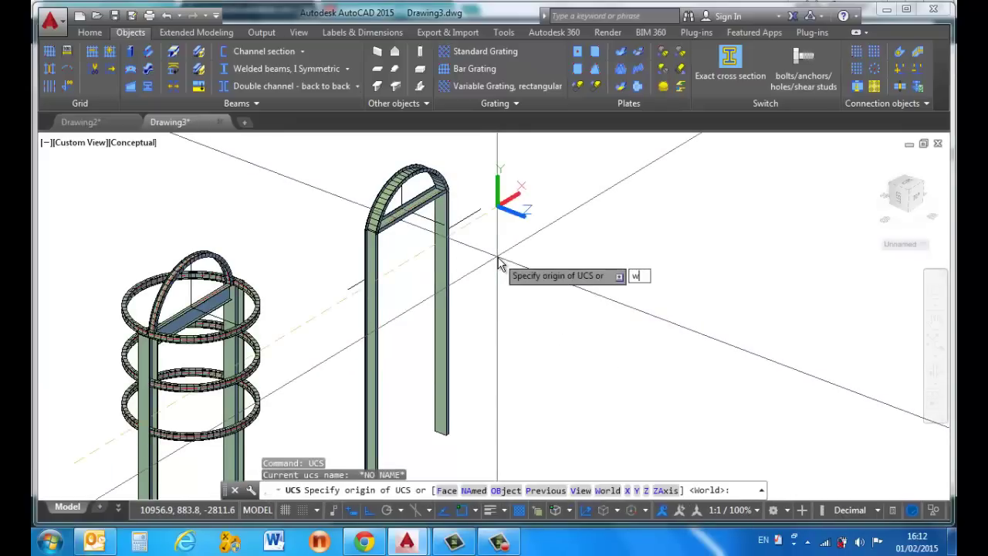
pyautogui.press('Return')
# Draw a rectangle about 930 by 1140 units in the horizontal plane beside the second frame's right leg.
pyautogui.write('rec')
pyautogui.press('Return')
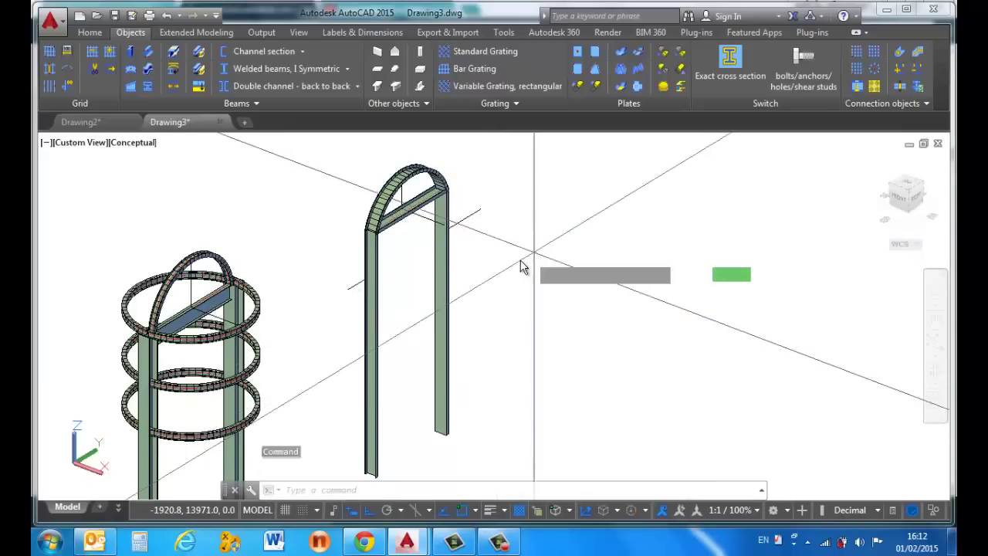
pyautogui.click(518, 261)
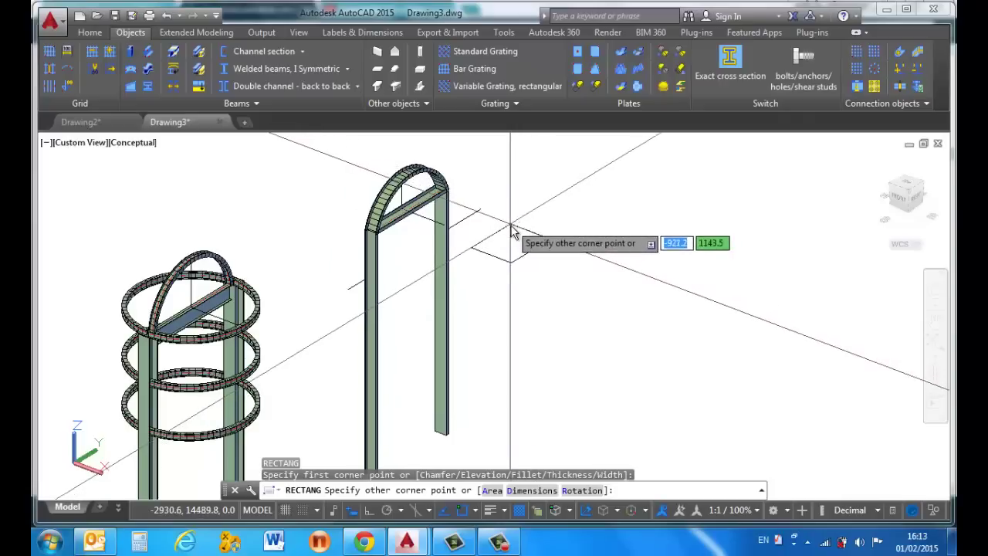
pyautogui.click(512, 226)
# Move the rectangle toward the second frame so that it overlaps the crossbeam and right leg.
pyautogui.write('m')
pyautogui.press('Return')
pyautogui.click(550, 253)
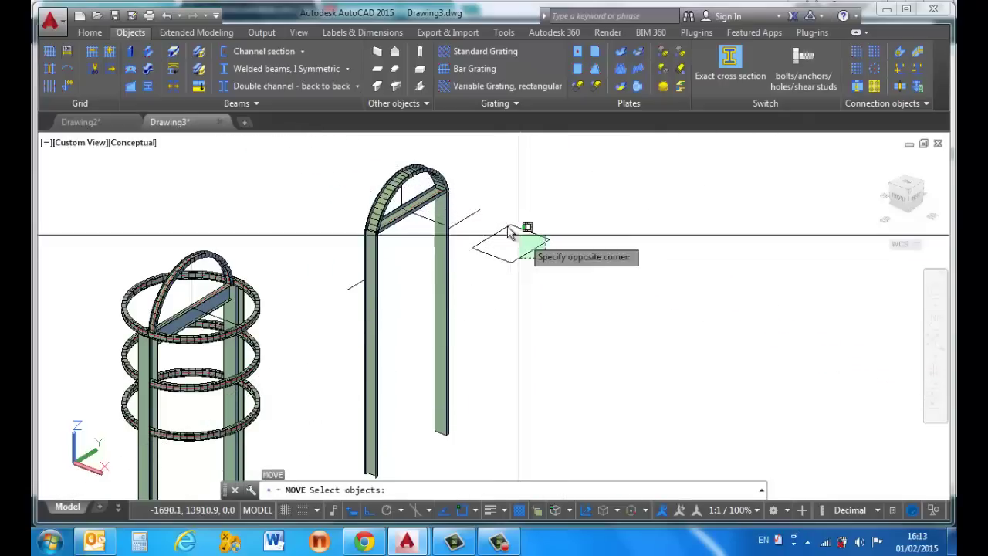
pyautogui.click(506, 224)
pyautogui.press('Return')
pyautogui.click(528, 249)
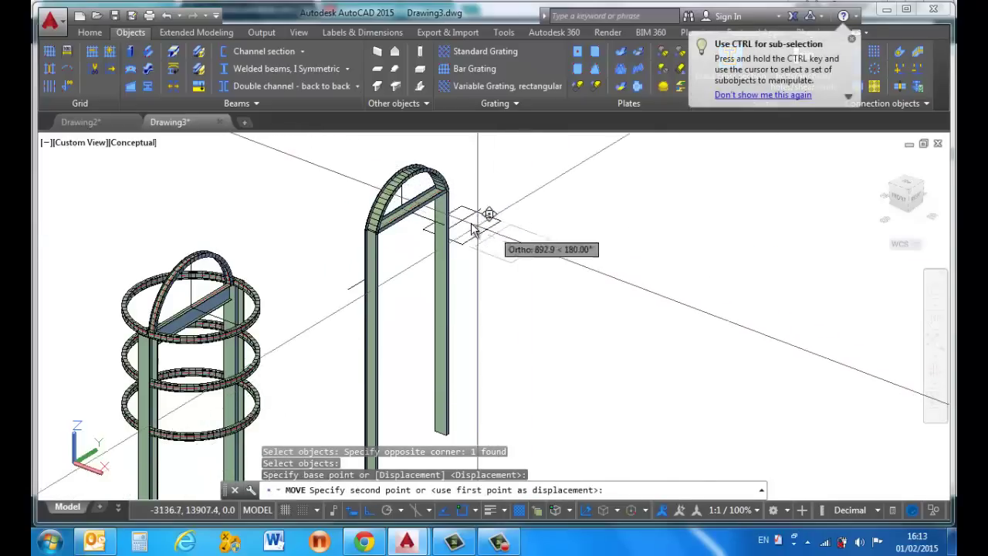
pyautogui.scroll(4, 444, 193)
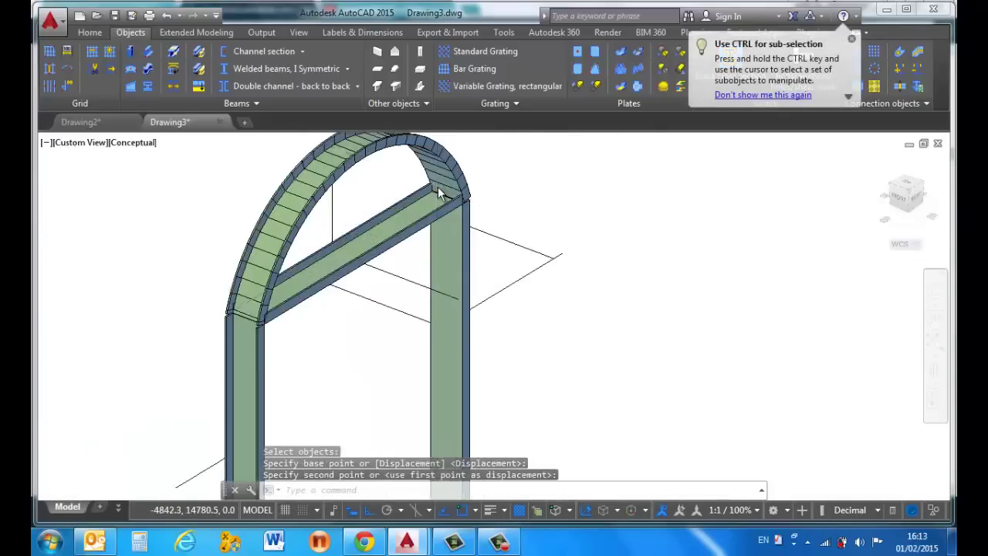
# Split both legs of the second frame below the arch, using two corners of the rectangle as split points.
pyautogui.click(199, 54)
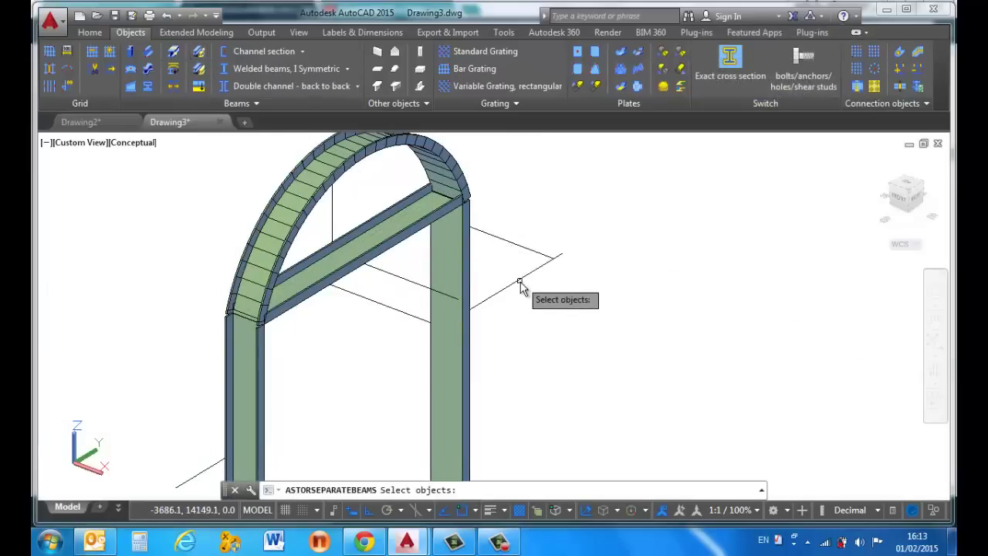
pyautogui.click(469, 283)
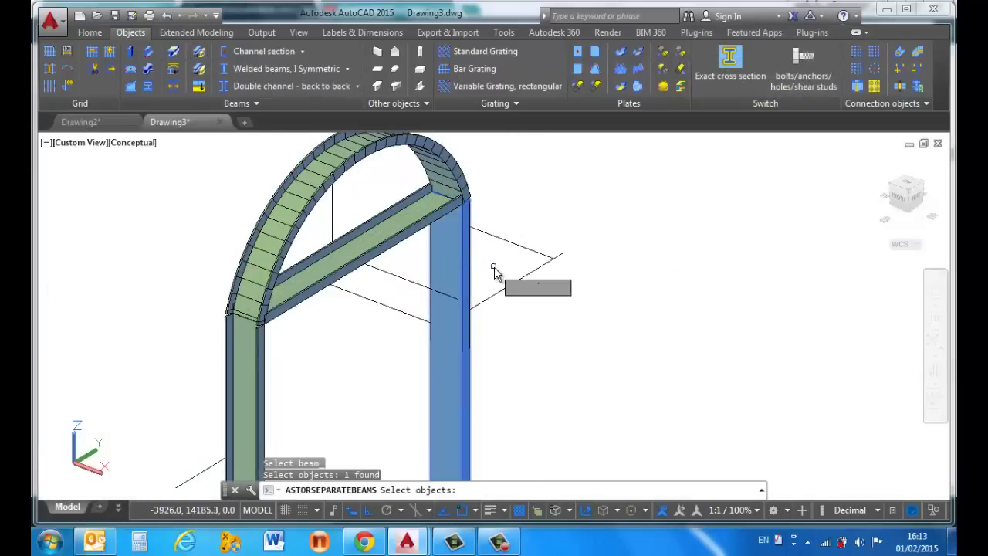
pyautogui.click(258, 351)
pyautogui.press('Return')
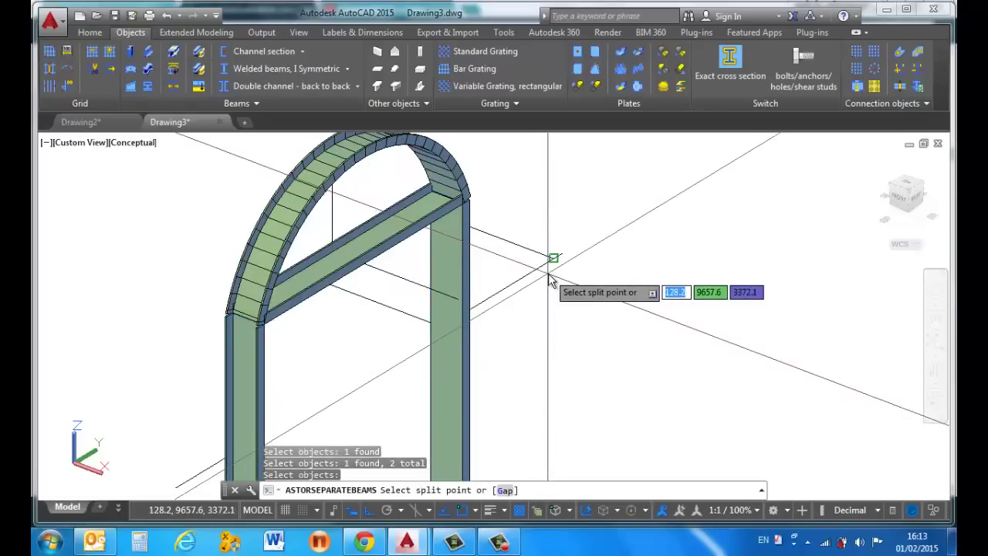
pyautogui.click(550, 280)
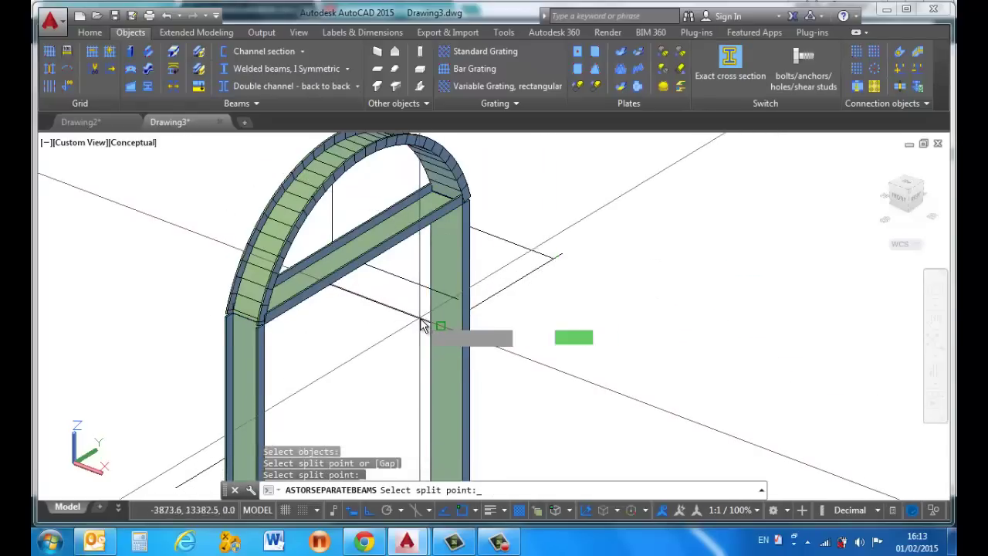
pyautogui.click(423, 326)
pyautogui.keyDown('shift'); pyautogui.moveTo(507, 302); pyautogui.dragTo(360, 337, button='middle'); pyautogui.keyUp('shift')
pyautogui.click(337, 327)
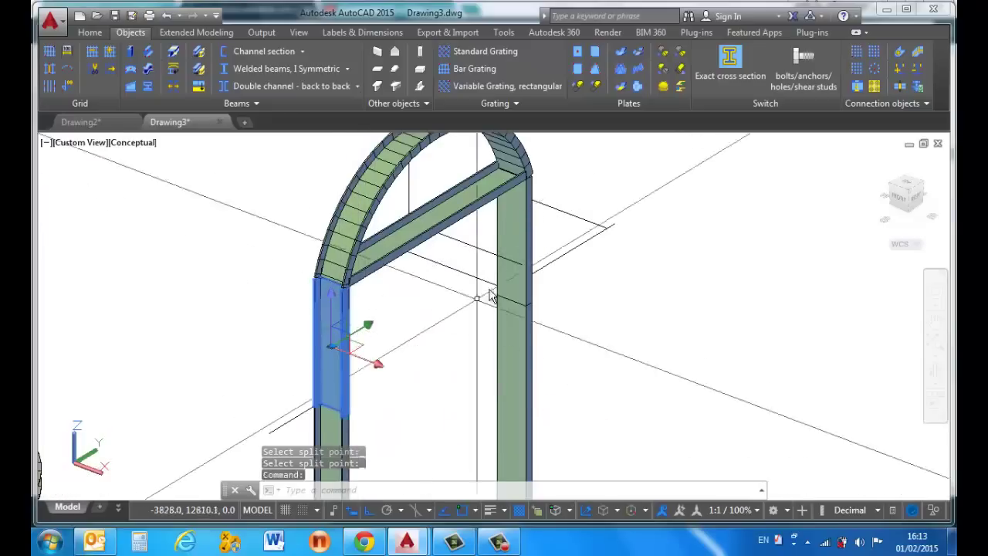
pyautogui.click(518, 232)
pyautogui.press('Escape')
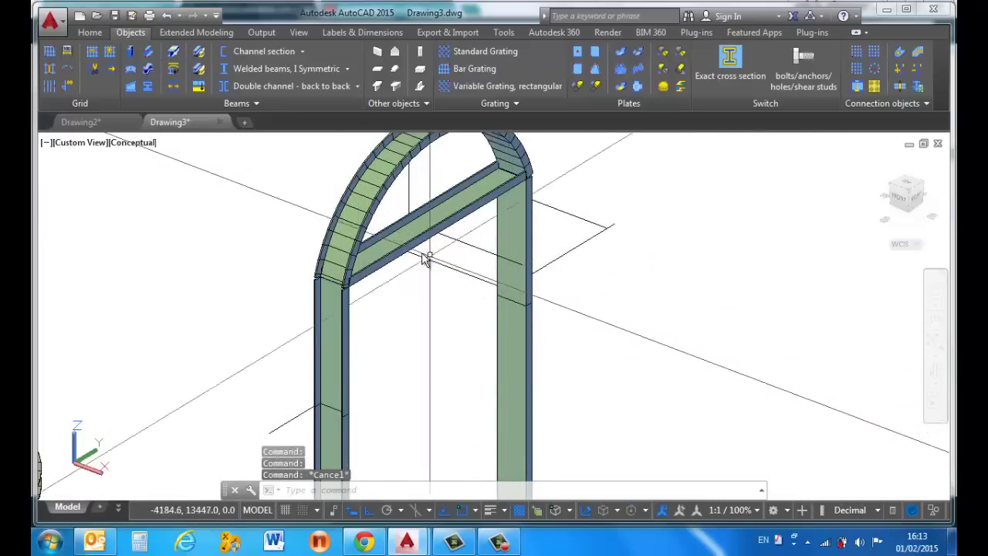
# Try to merge the second frame's arch with the upper pieces of both split legs into one beam.
pyautogui.click(199, 70)
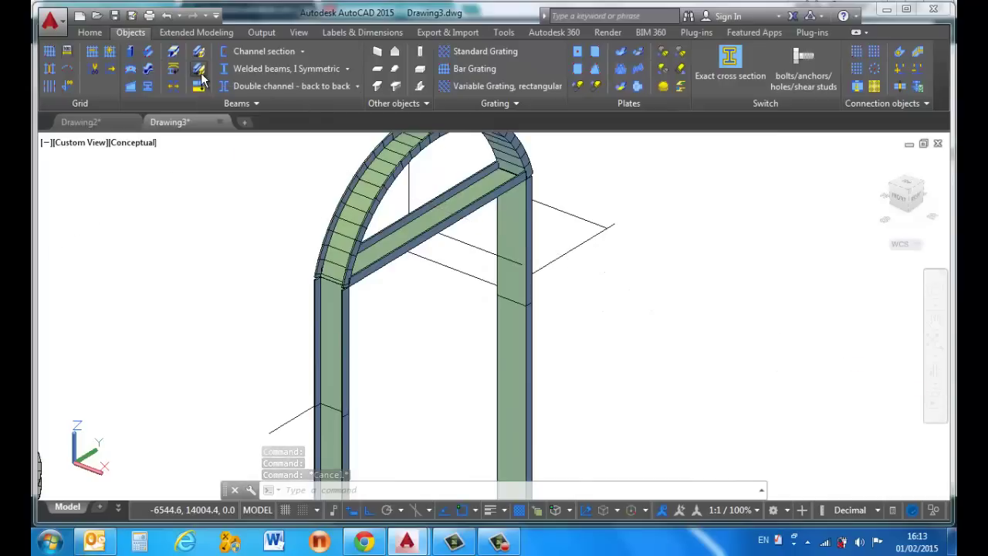
pyautogui.click(329, 310)
pyautogui.click(337, 255)
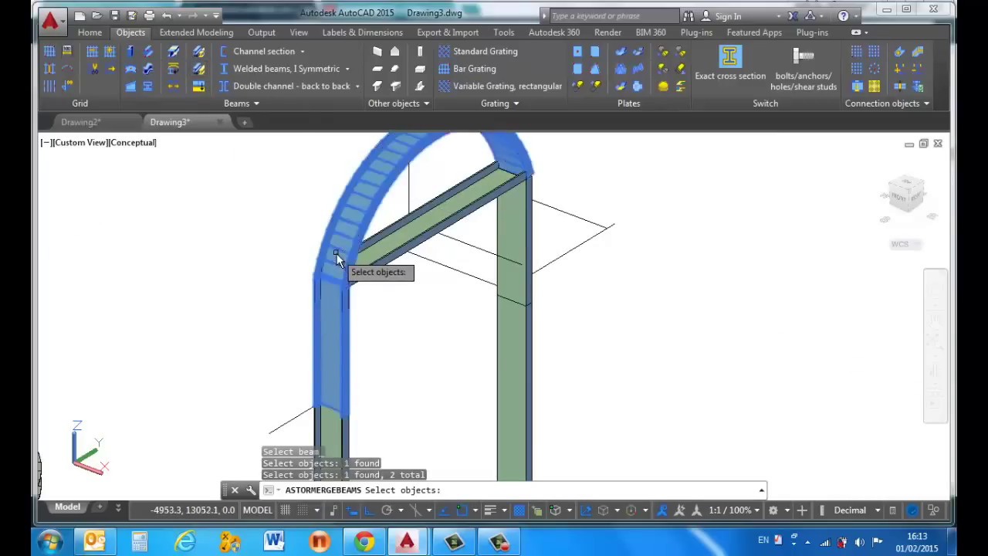
pyautogui.click(515, 228)
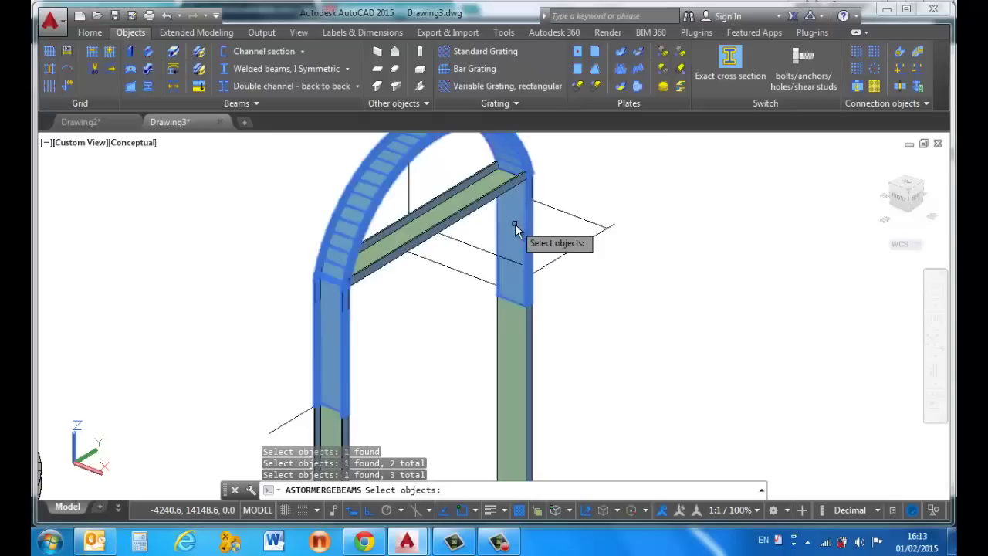
pyautogui.press('Return')
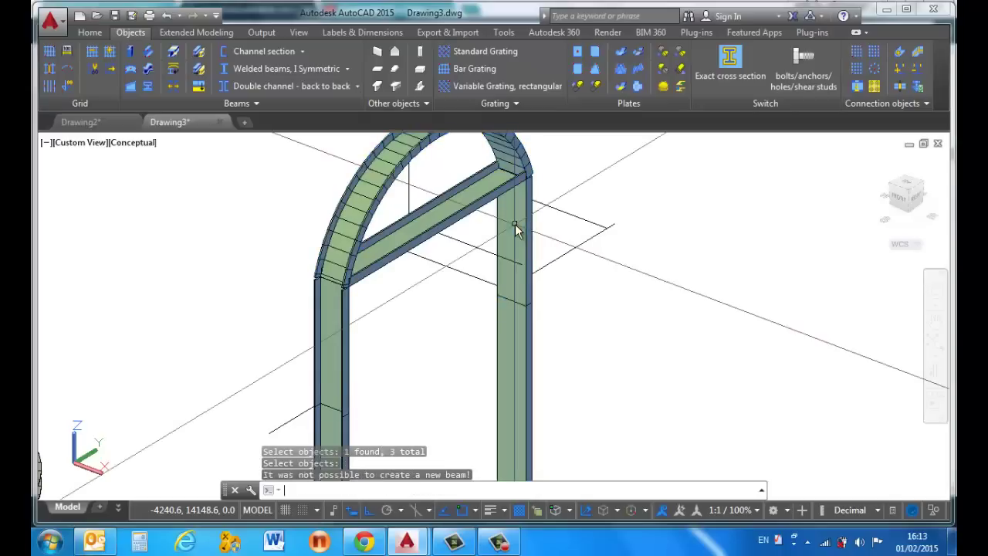
pyautogui.click(325, 295)
pyautogui.click(335, 255)
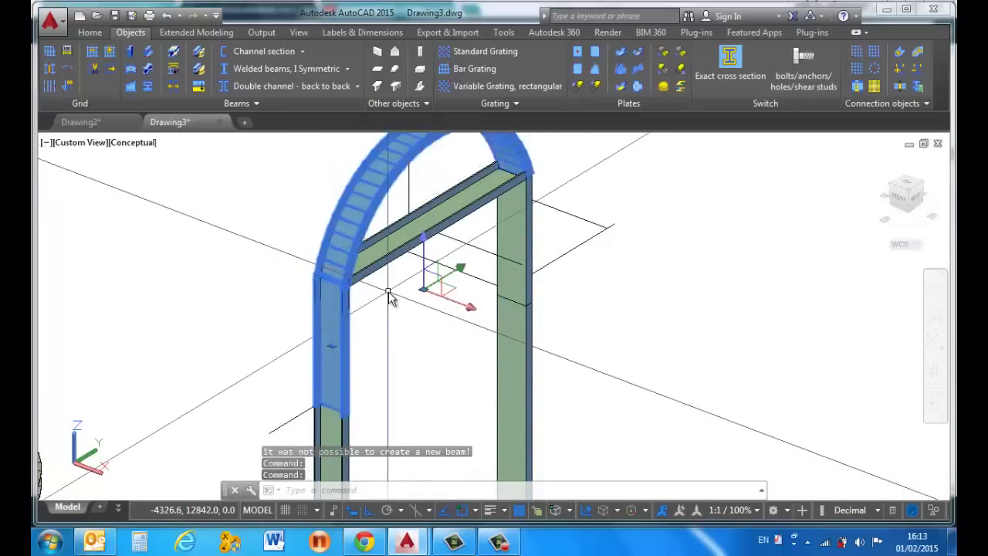
pyautogui.press('Escape')
# Merge the upper and lower pieces of each of the second frame's legs back into a single beam per leg.
pyautogui.scroll(-4, 406, 322)
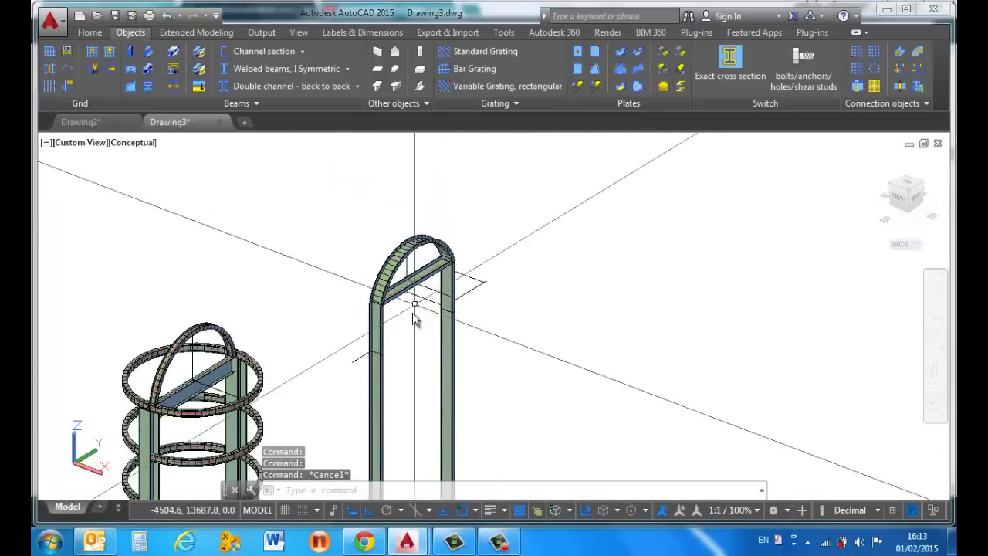
pyautogui.scroll(3, 386, 345)
pyautogui.scroll(-3, 393, 352)
pyautogui.scroll(3, 390, 359)
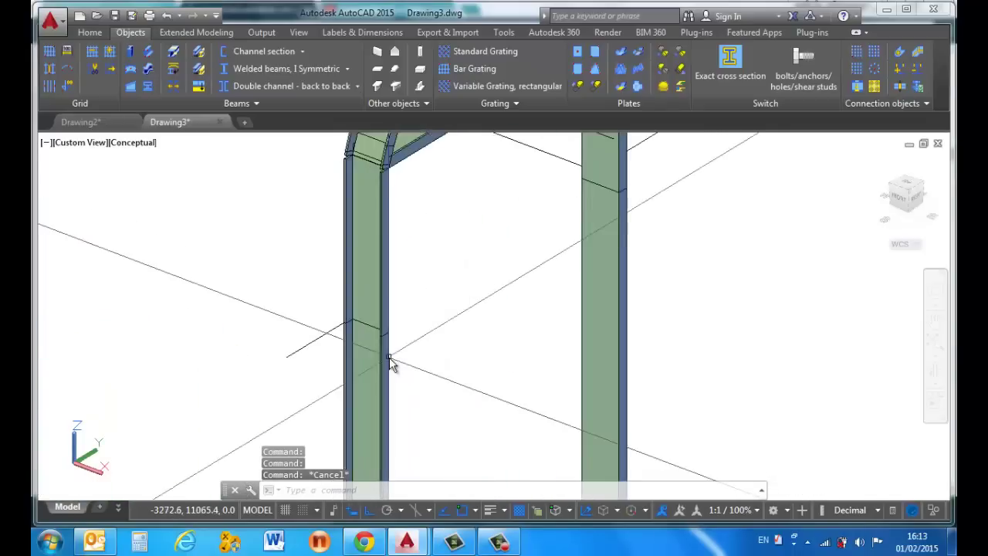
pyautogui.click(199, 86)
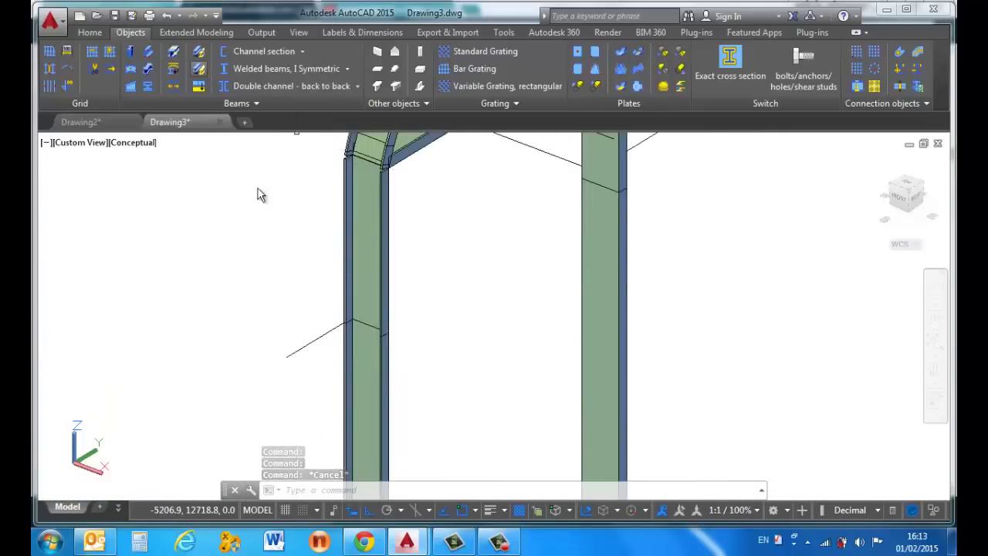
pyautogui.click(353, 348)
pyautogui.click(372, 301)
pyautogui.click(365, 353)
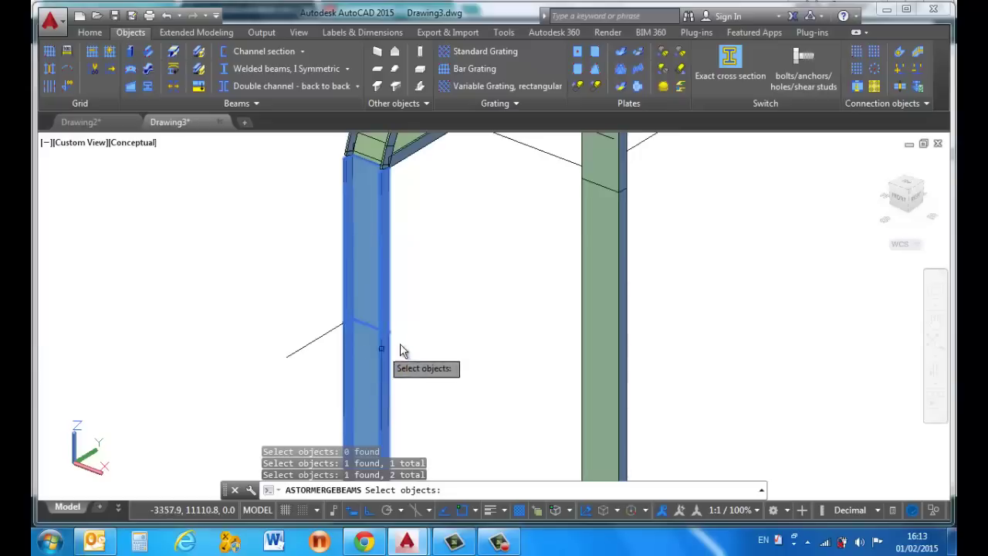
pyautogui.press('Return')
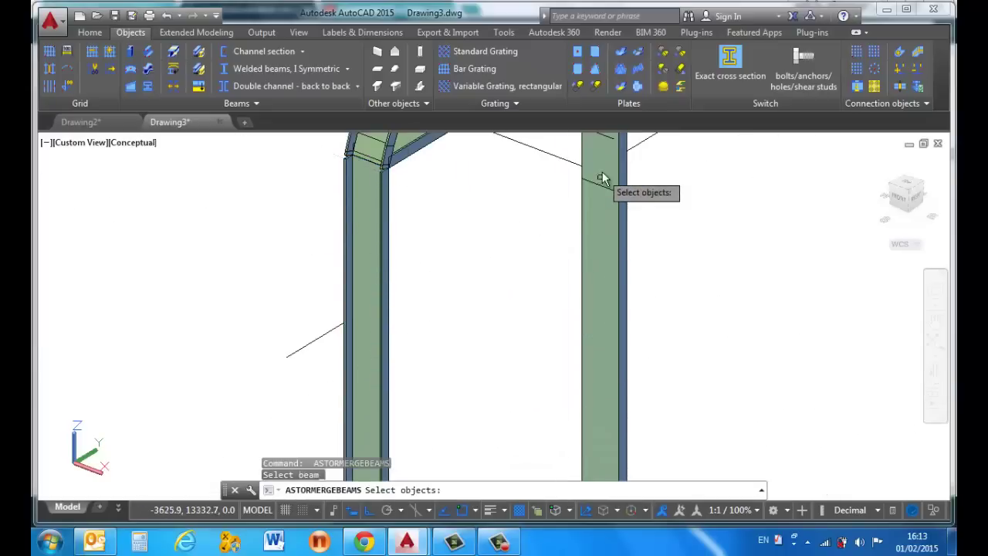
pyautogui.click(602, 174)
pyautogui.click(604, 209)
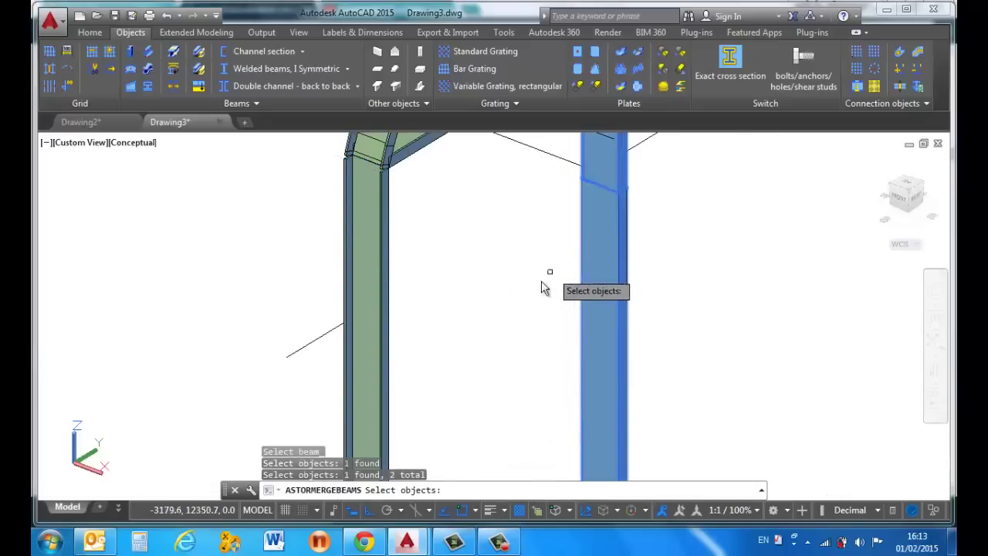
pyautogui.press('Return')
# Create a vertical welded tapered beam with a 6000 axis in the open area beyond the second frame.
pyautogui.scroll(-5, 468, 289)
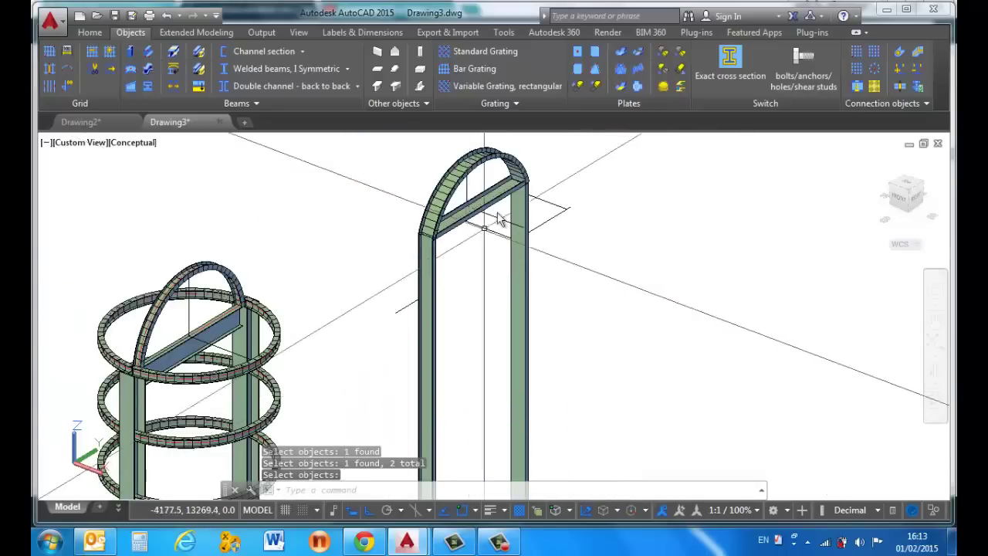
pyautogui.scroll(5, 498, 219)
pyautogui.scroll(-6, 493, 185)
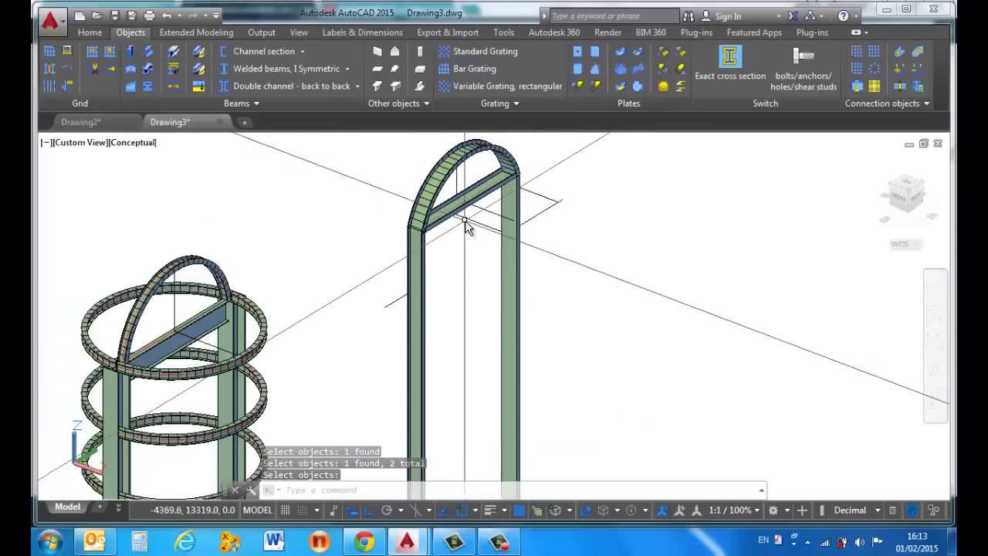
pyautogui.scroll(-3, 467, 225)
pyautogui.scroll(2, 478, 407)
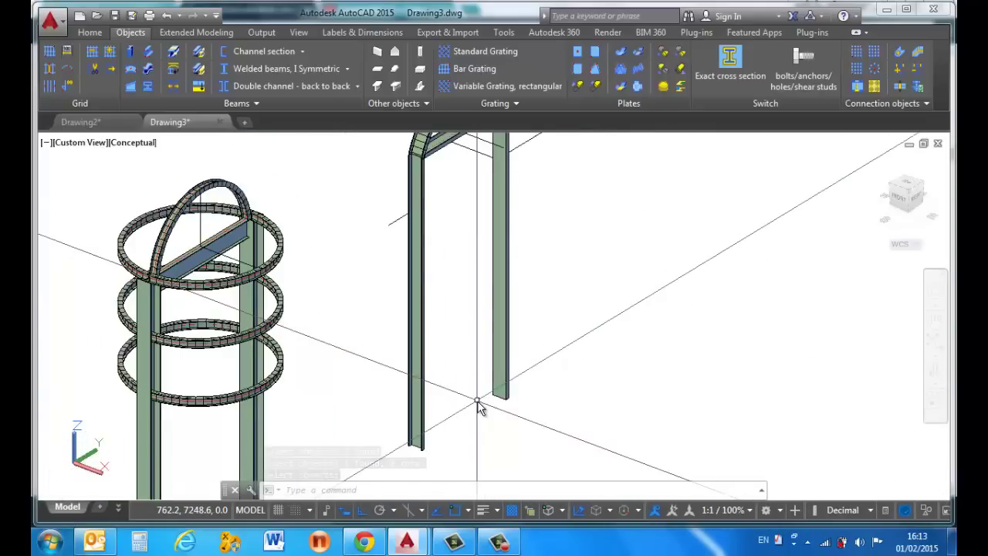
pyautogui.scroll(-3, 478, 408)
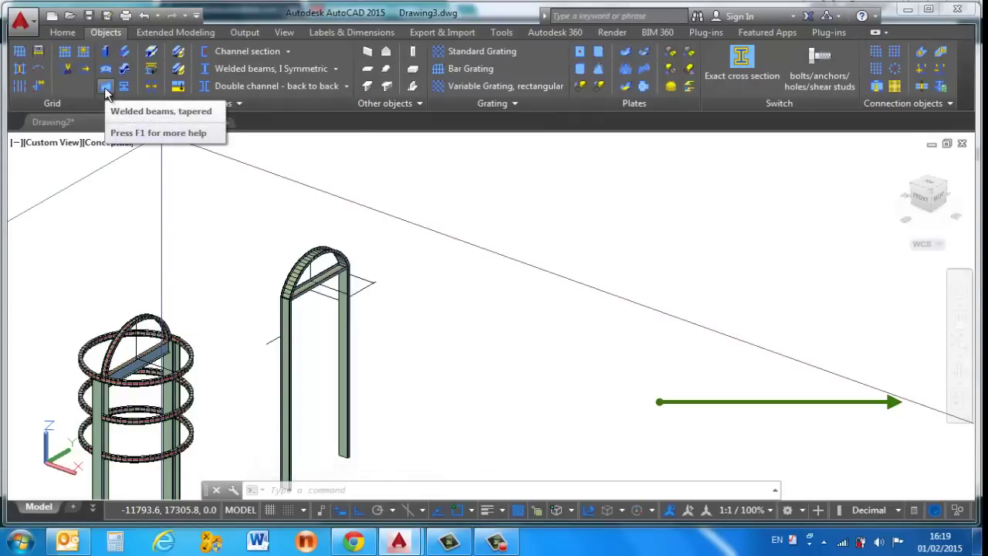
pyautogui.click(106, 88)
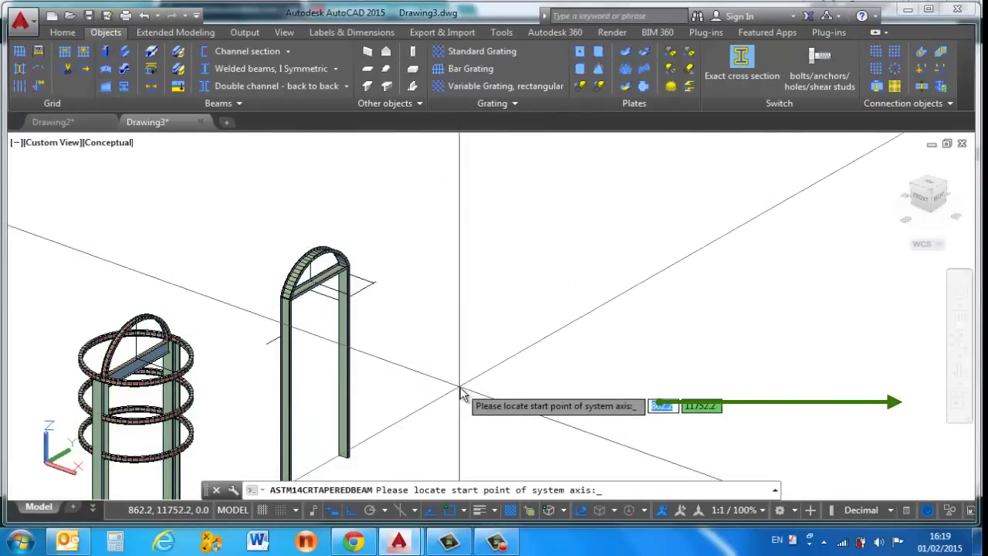
pyautogui.click(463, 404)
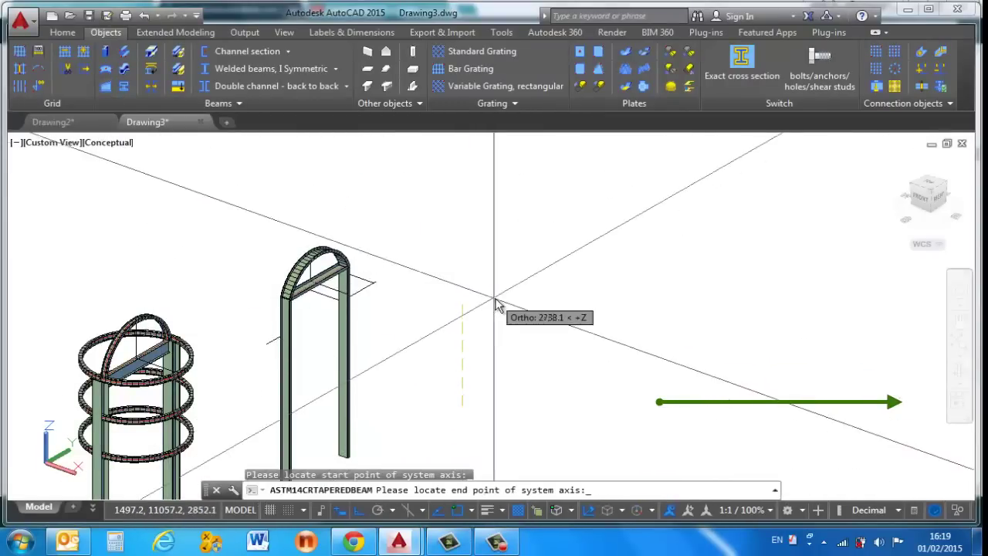
pyautogui.write('5')
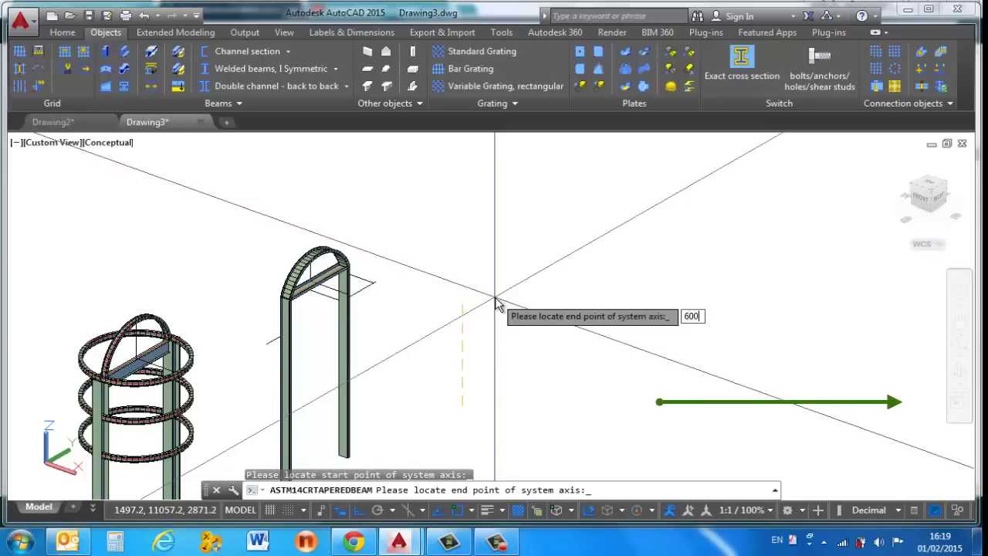
pyautogui.press('Return')
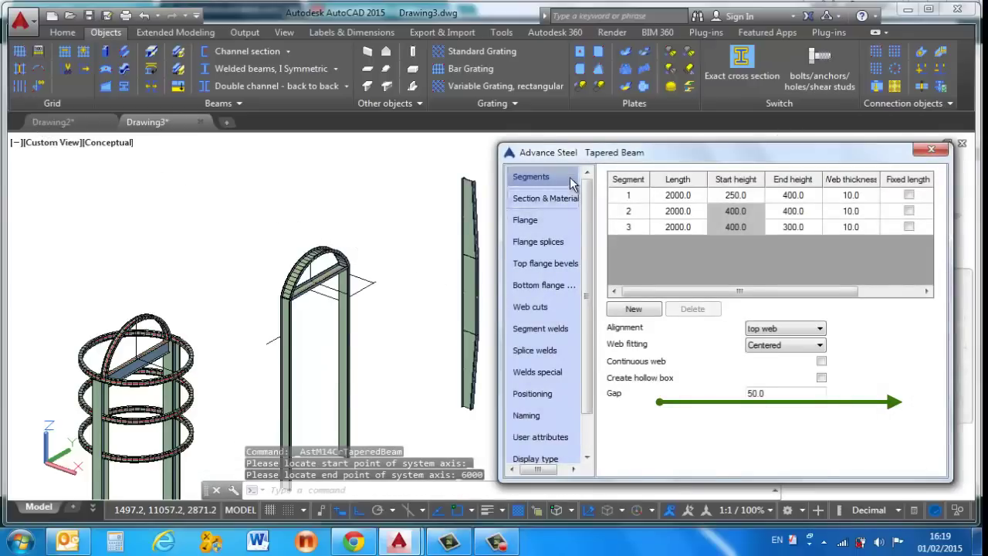
# Examine the tapered beam's three segments in the model and compare them with the lengths in its segment table.
pyautogui.moveTo(563, 156); pyautogui.dragTo(641, 168)
pyautogui.scroll(5, 494, 227)
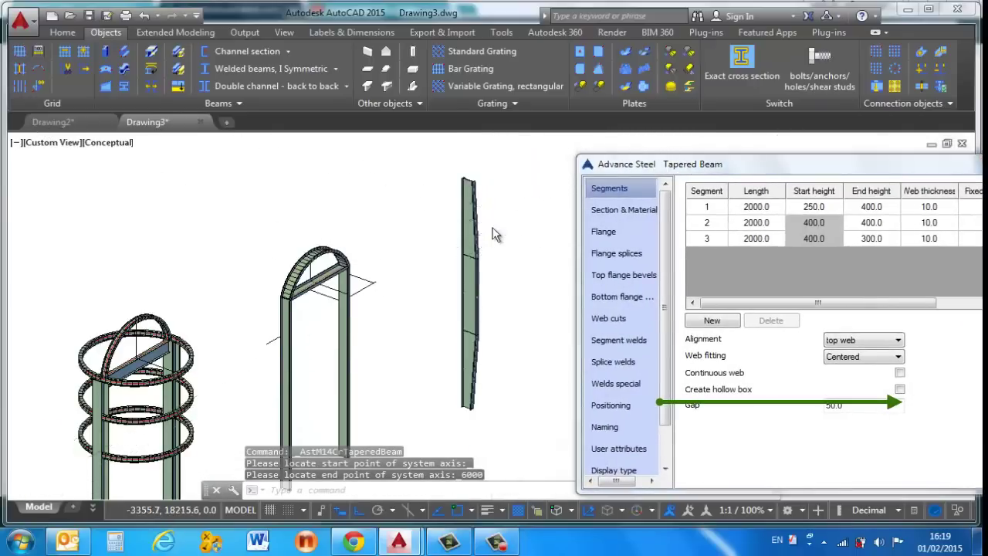
pyautogui.scroll(-5, 425, 329)
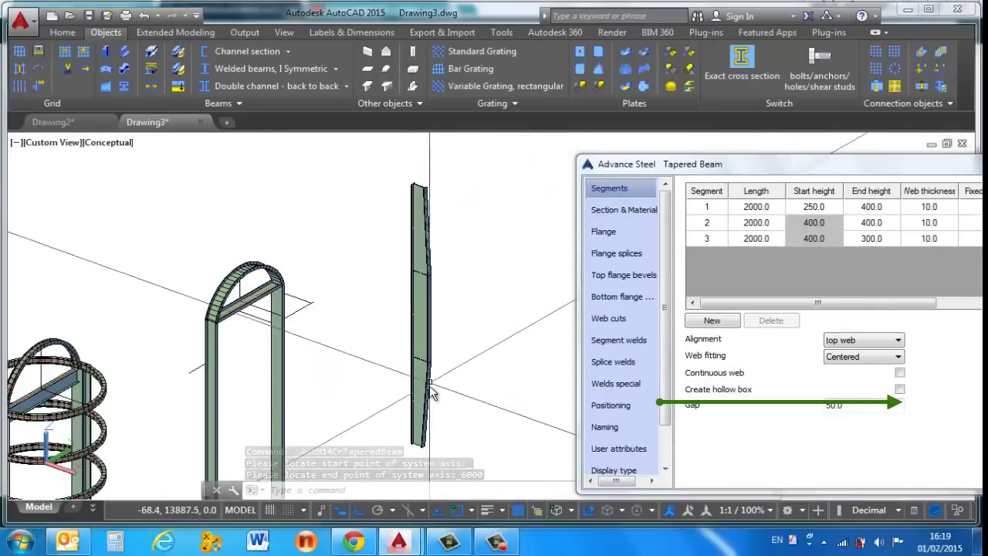
pyautogui.keyDown('shift'); pyautogui.moveTo(425, 328); pyautogui.dragTo(446, 208, button='middle'); pyautogui.keyUp('shift')
pyautogui.scroll(-3, 402, 186)
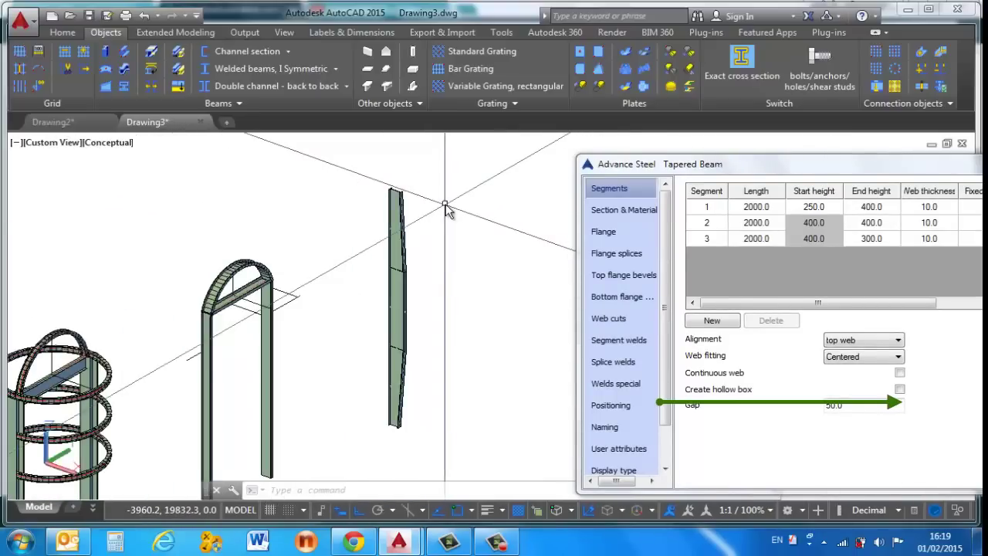
pyautogui.scroll(3, 408, 362)
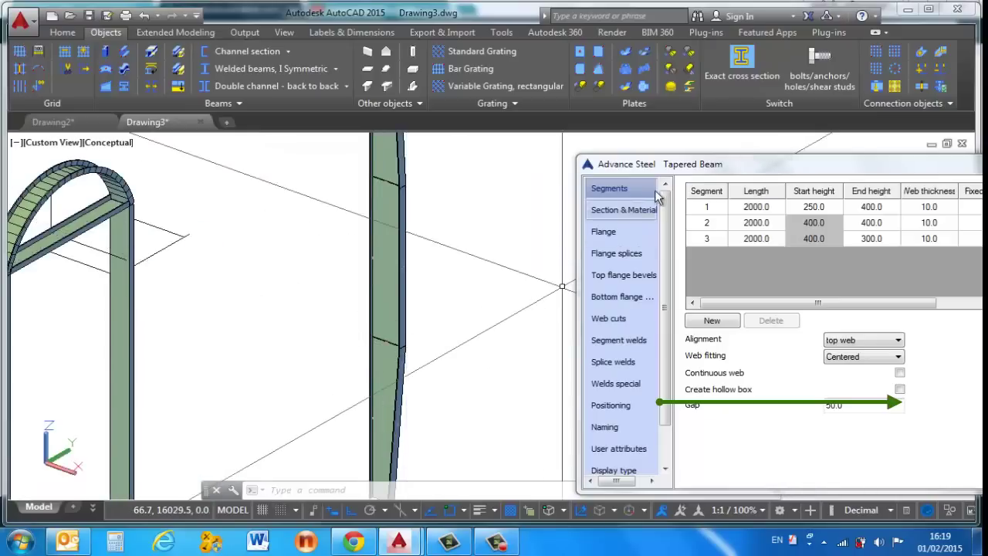
pyautogui.moveTo(673, 170); pyautogui.dragTo(562, 168)
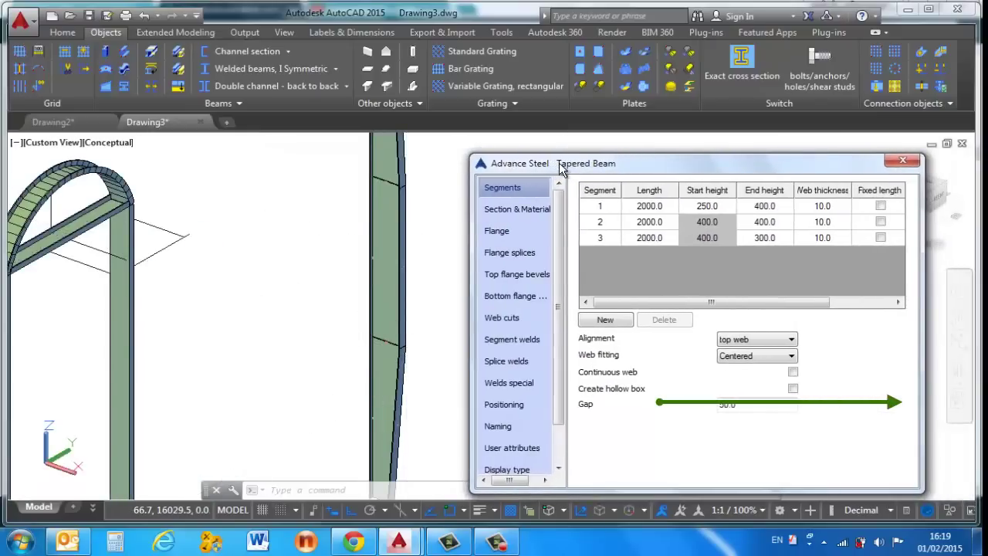
pyautogui.click(641, 206)
pyautogui.click(644, 223)
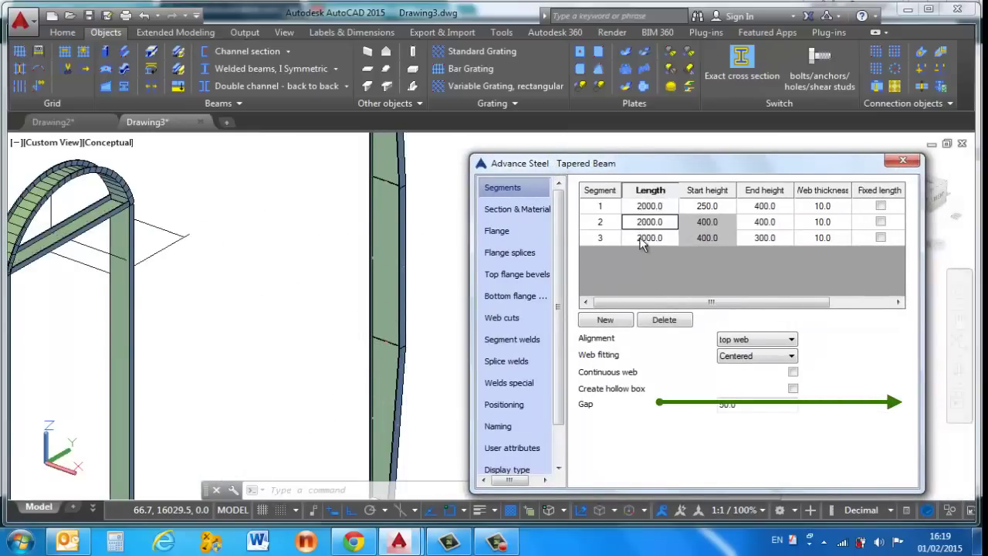
pyautogui.click(645, 238)
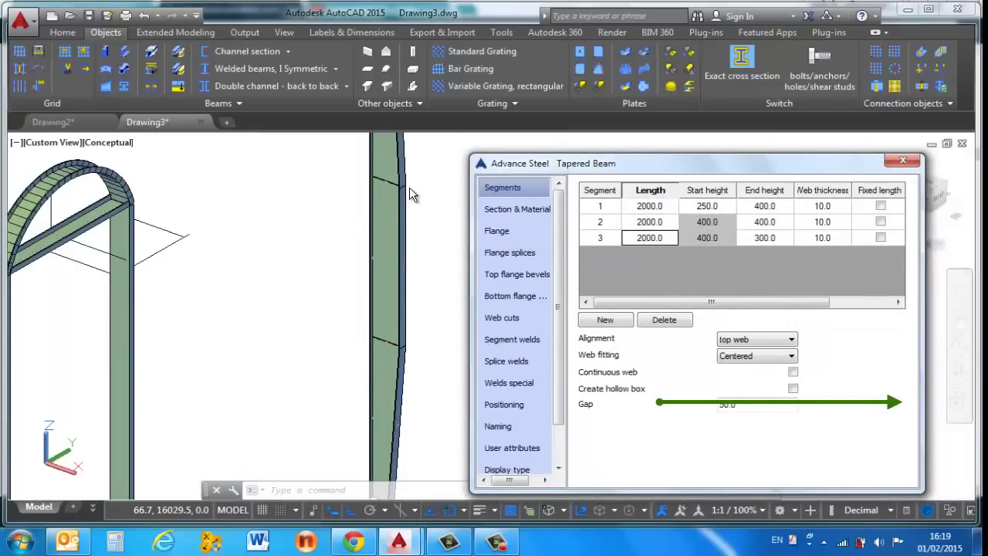
# Set the web thickness of all three tapered beam segments to 12.
pyautogui.click(765, 207)
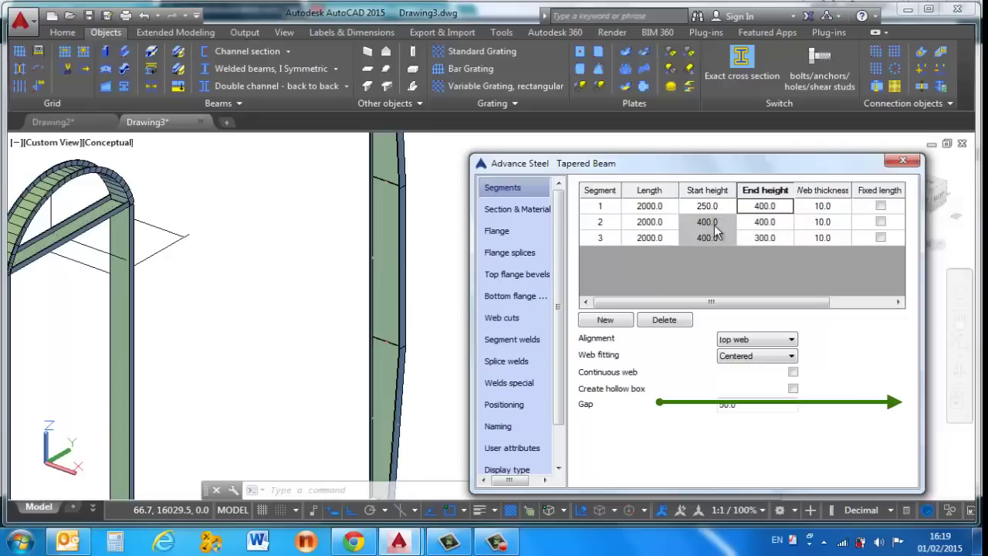
pyautogui.click(820, 209)
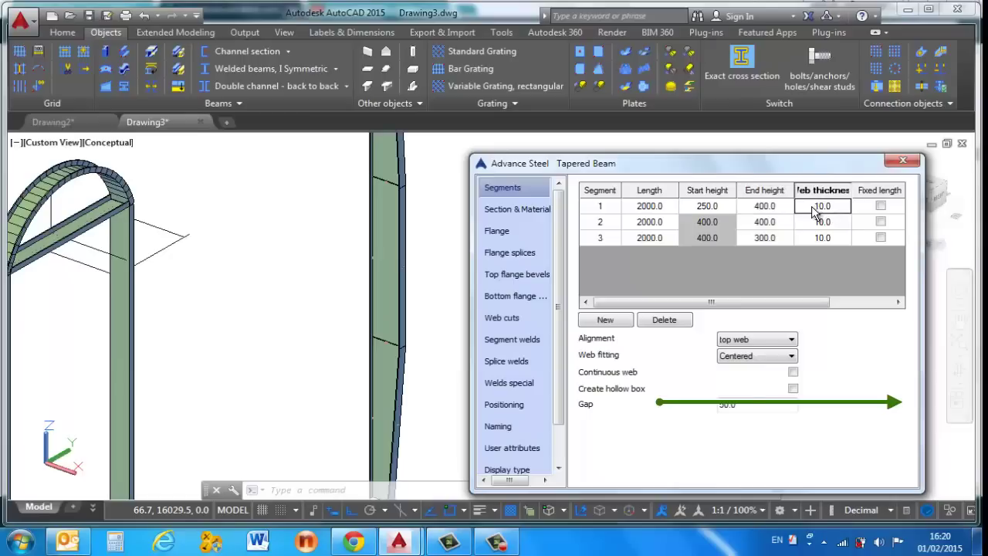
pyautogui.click(842, 207)
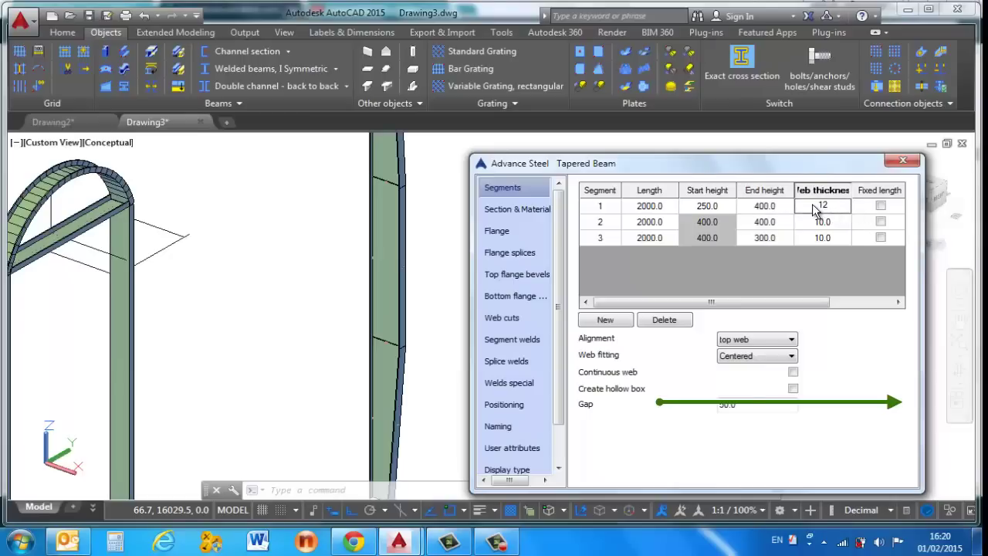
pyautogui.write('12')
pyautogui.click(819, 222)
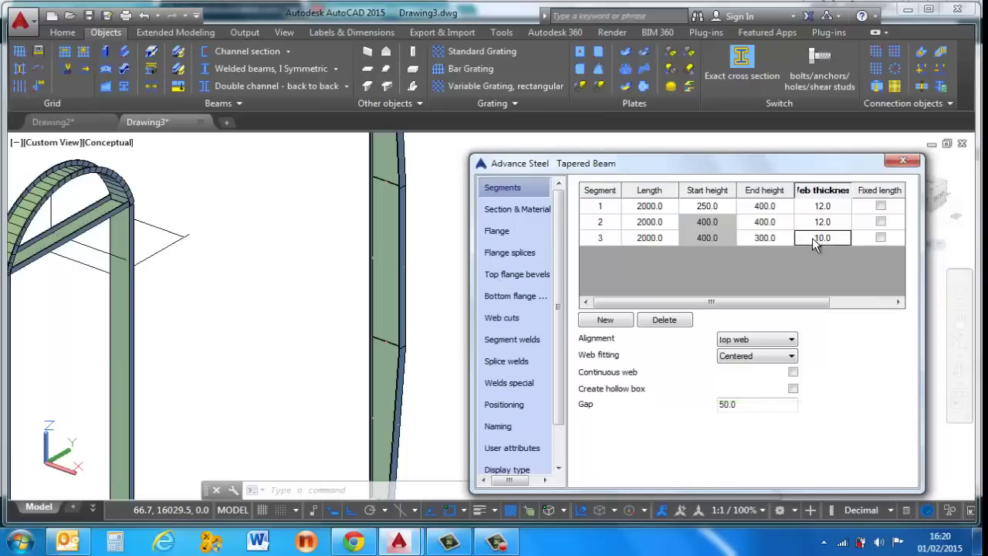
pyautogui.click(812, 237)
# Set the end height of the tapered beam's segment 2 to 500.
pyautogui.click(776, 223)
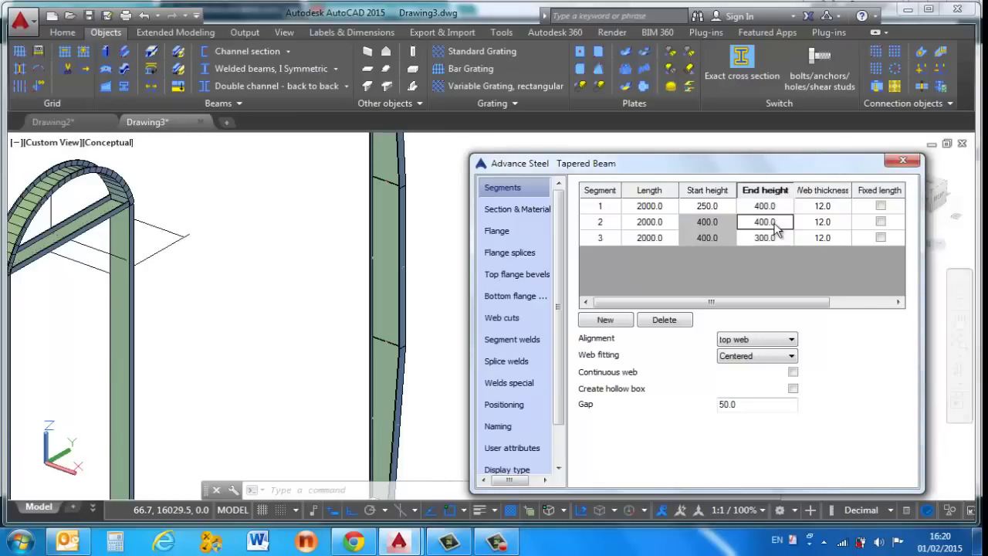
pyautogui.click(751, 224)
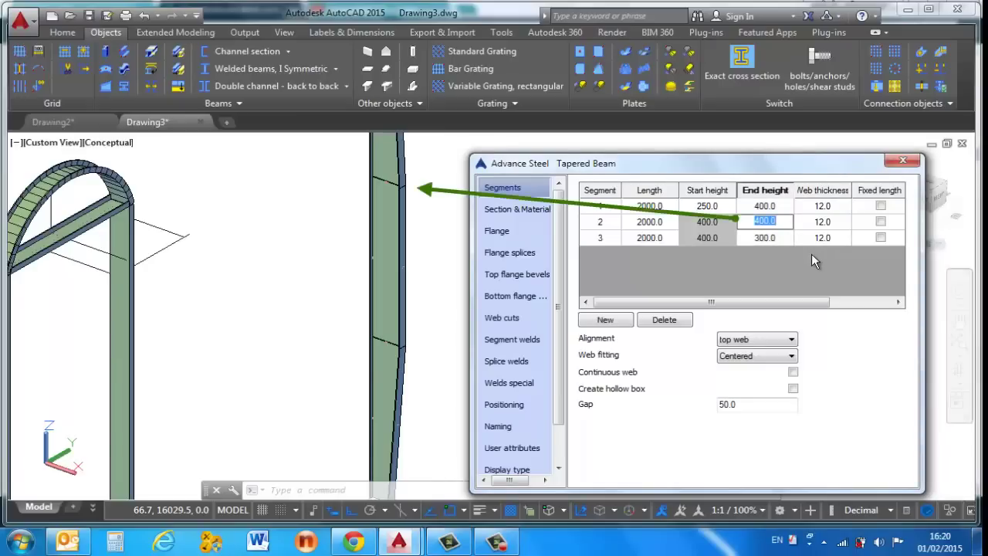
pyautogui.write('500')
pyautogui.press('Return')
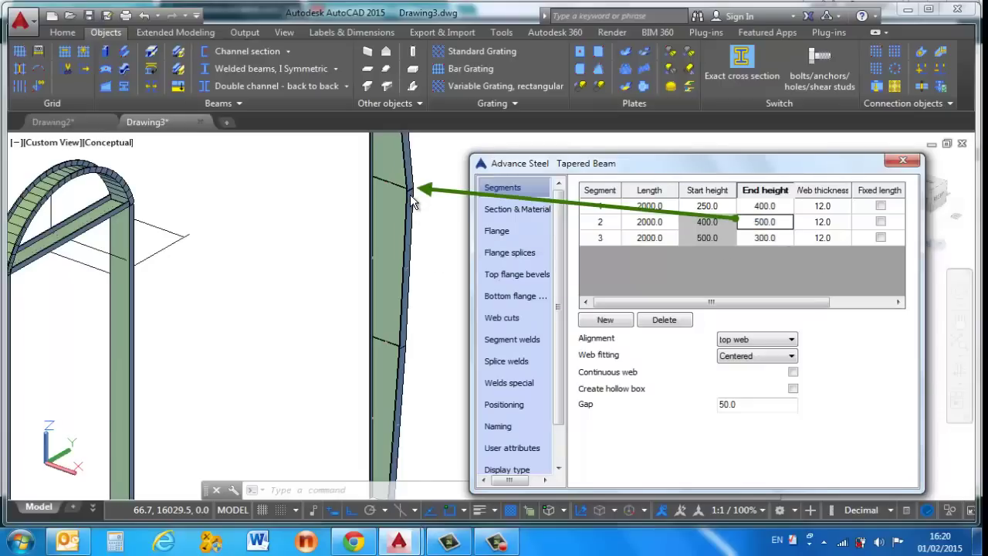
# Set the end height of the tapered beam's segment 3 to 550.
pyautogui.scroll(-5, 431, 225)
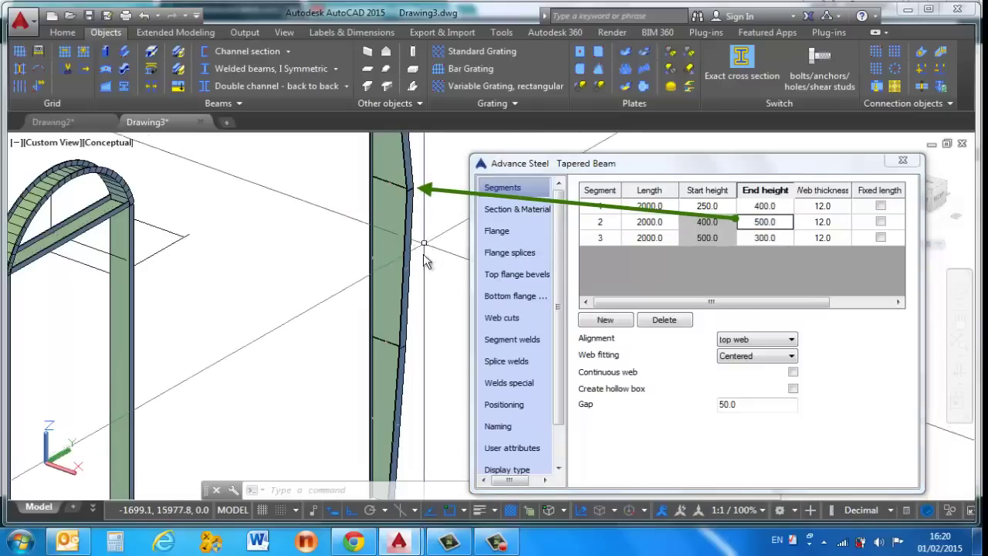
pyautogui.scroll(2, 432, 216)
pyautogui.scroll(3, 427, 228)
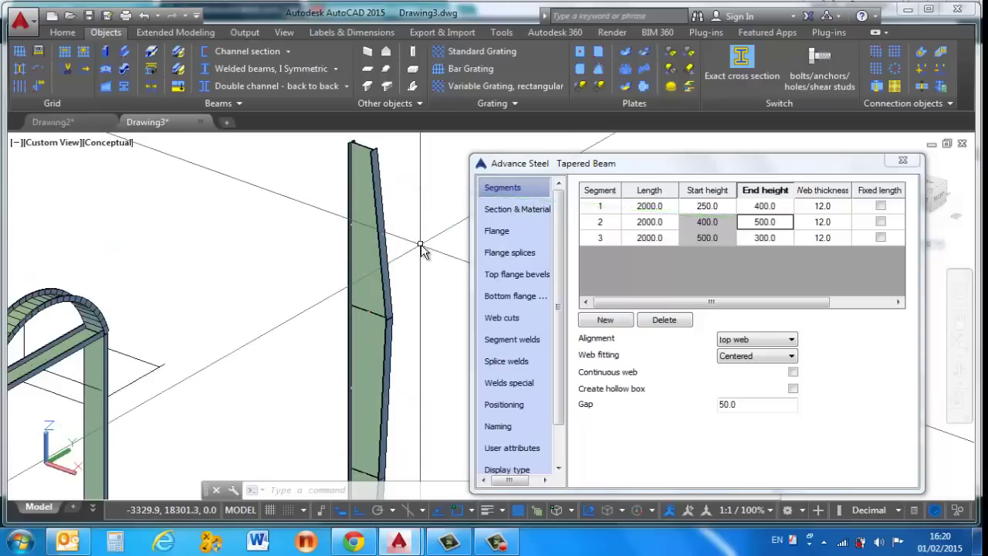
pyautogui.click(759, 239)
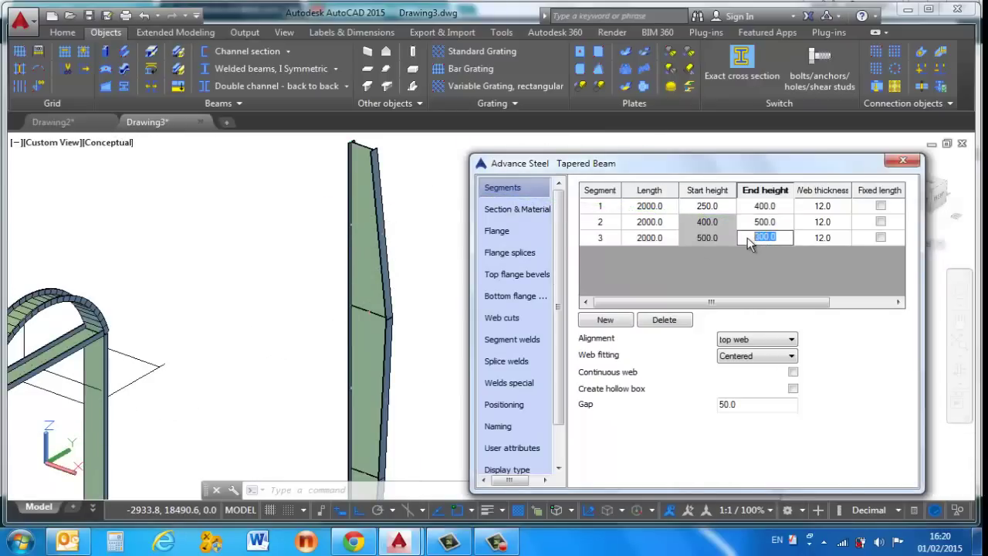
pyautogui.write('550')
pyautogui.press('Return')
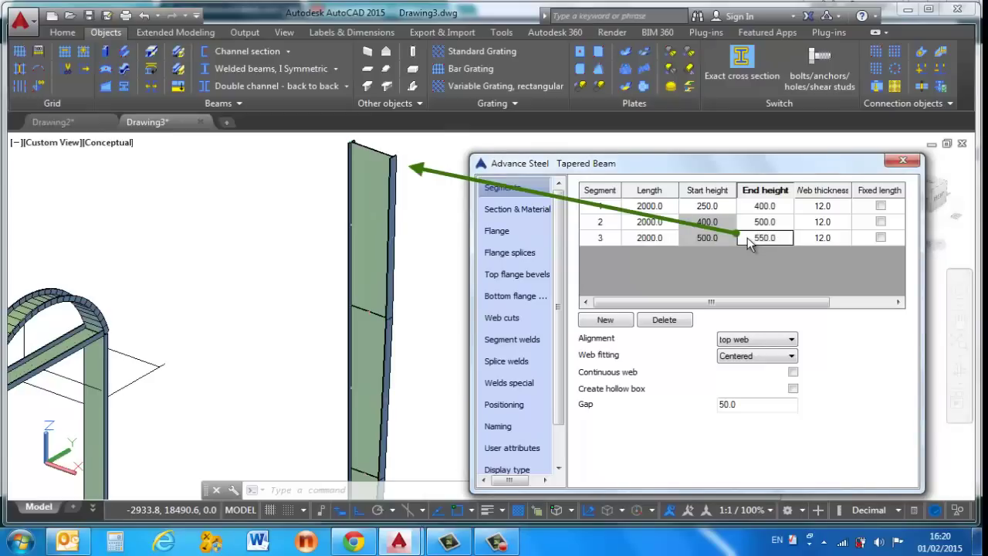
# Set the end height of the tapered beam's segment 3 to 600.
pyautogui.click(747, 237)
pyautogui.press('Return')
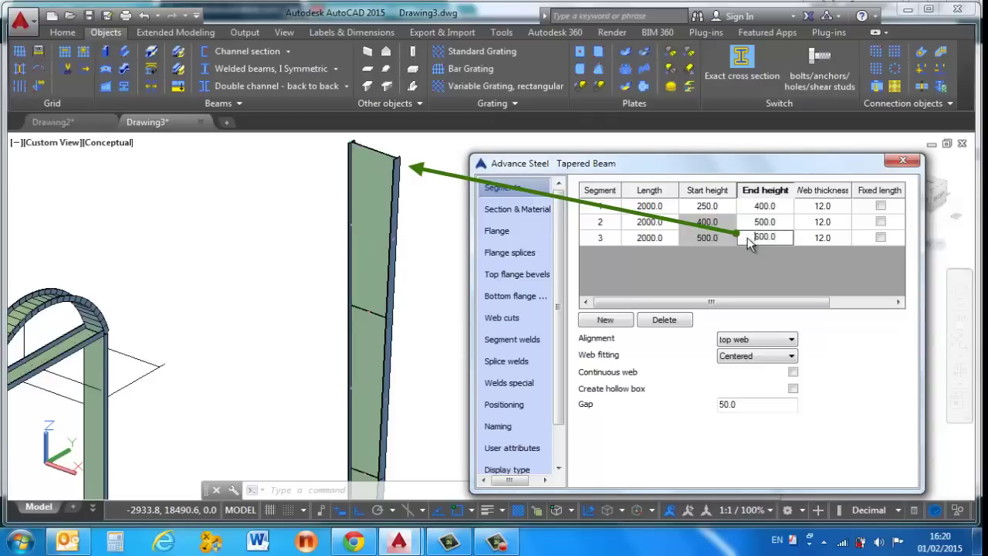
pyautogui.click(789, 245)
pyautogui.press('Return')
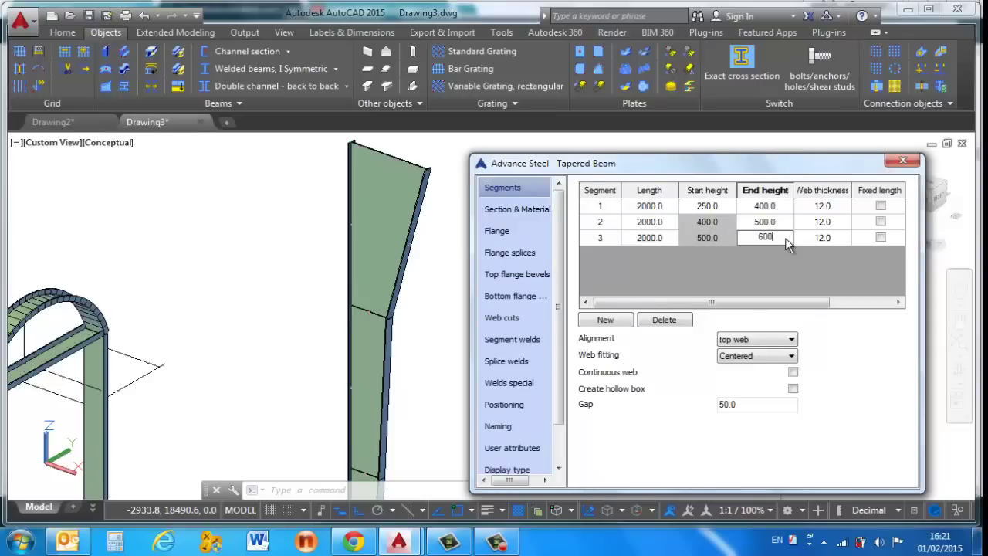
pyautogui.press('Return')
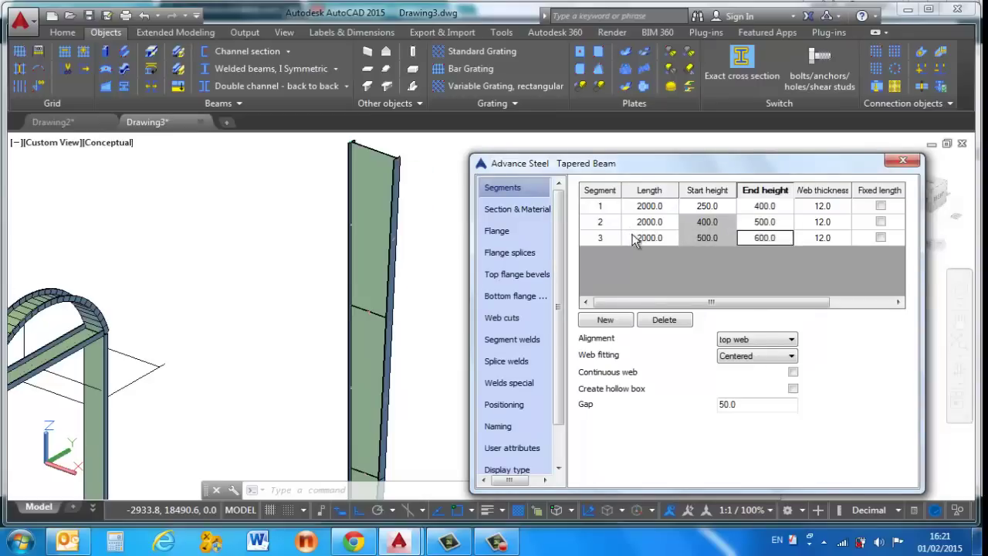
# Bring up the tapered beam's flange settings and place a linear dimension across the flange's width at the beam's base.
pyautogui.click(517, 212)
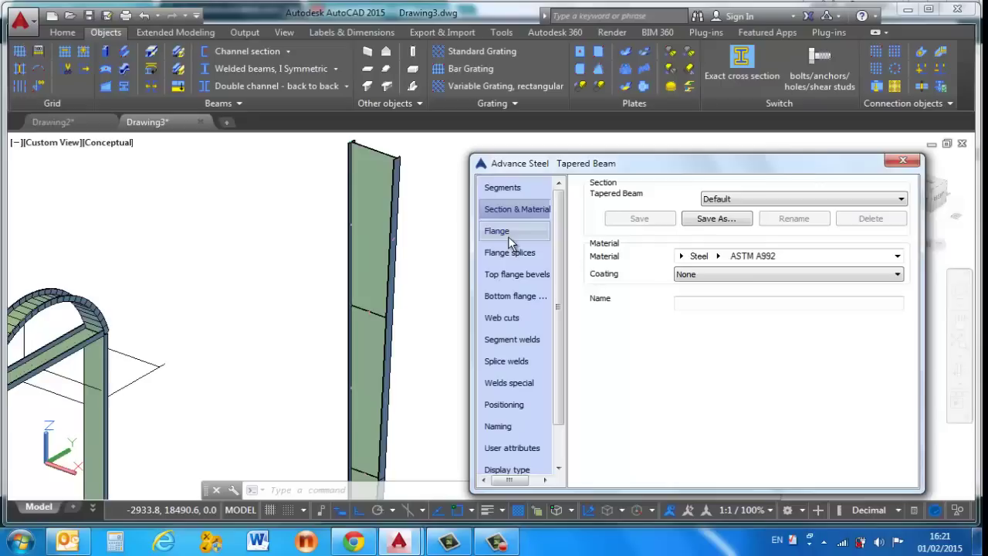
pyautogui.click(508, 236)
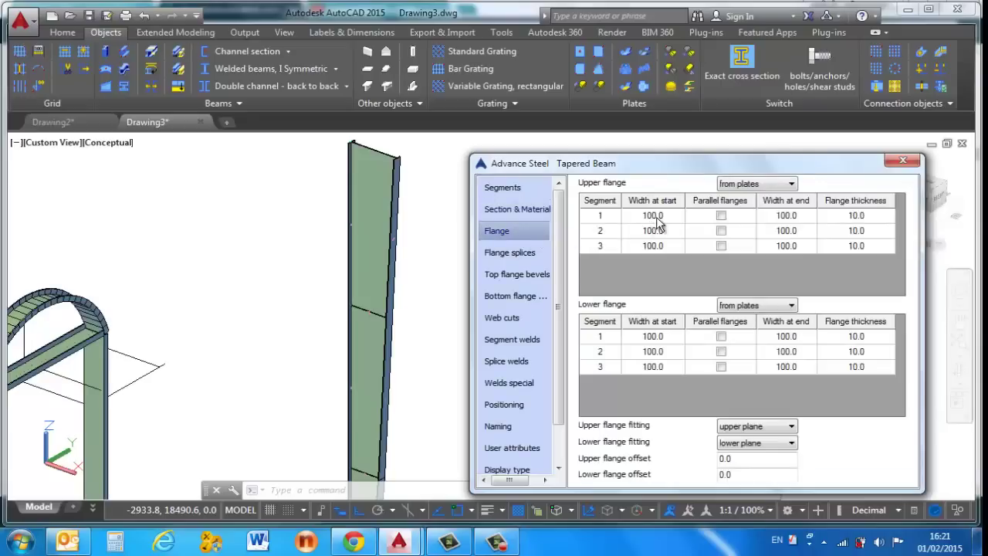
pyautogui.scroll(-5, 443, 247)
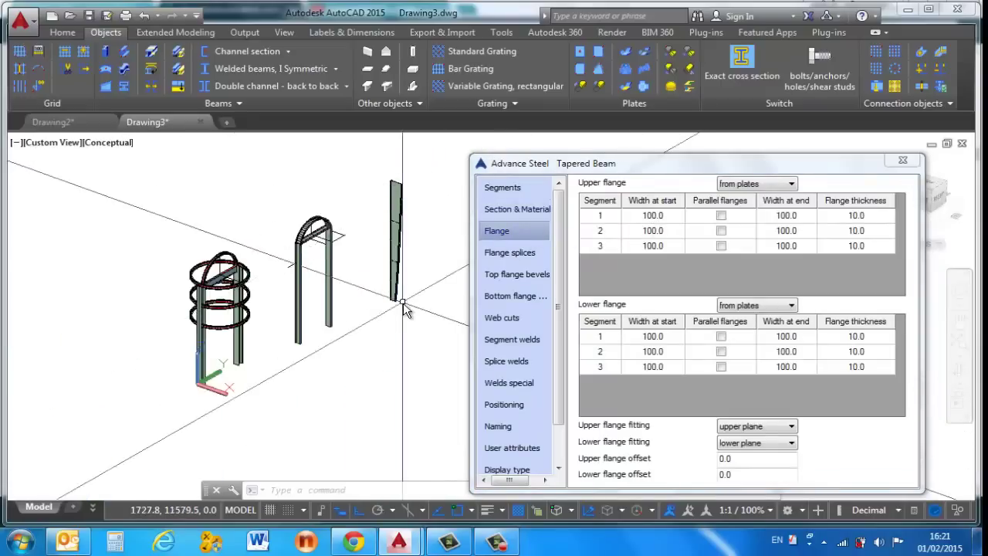
pyautogui.scroll(5, 400, 302)
pyautogui.scroll(4, 398, 301)
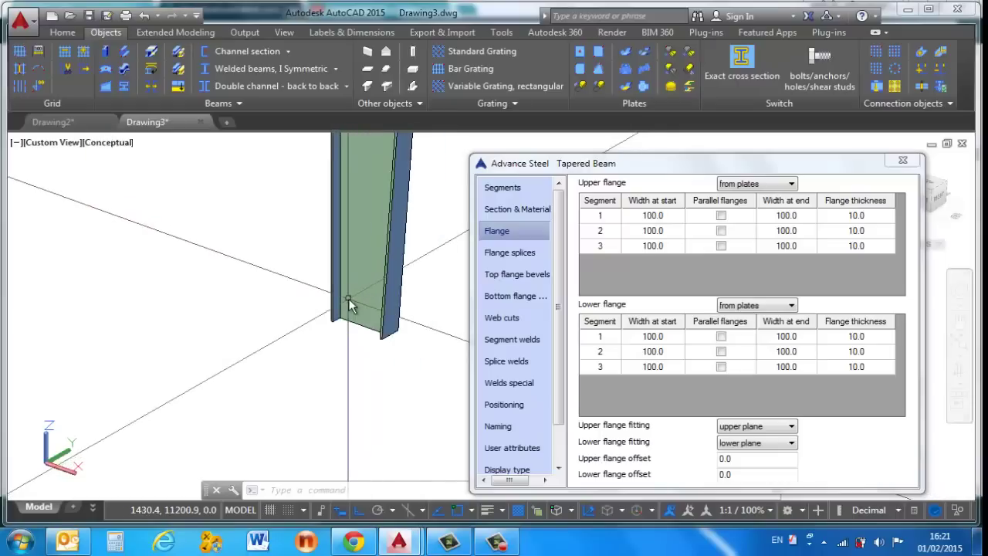
pyautogui.scroll(2, 417, 340)
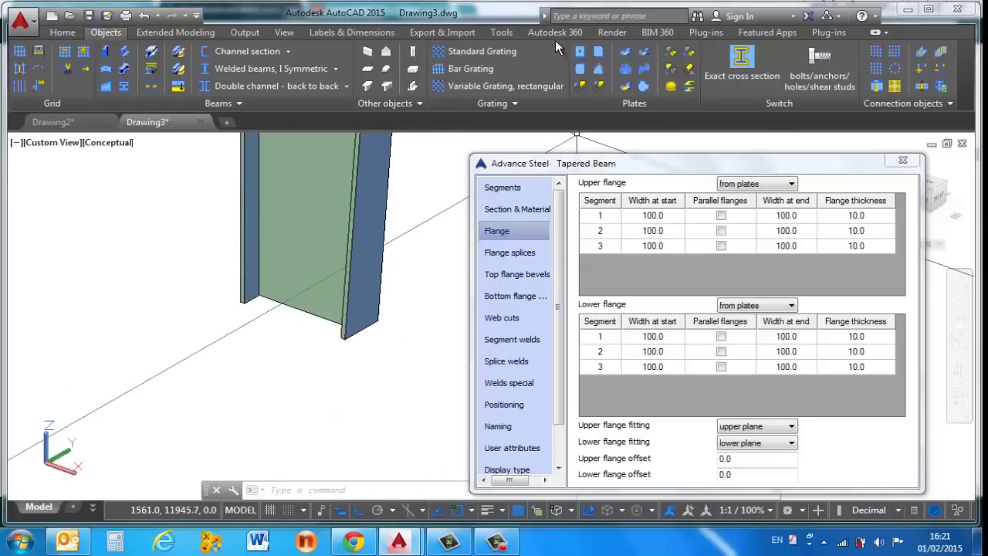
pyautogui.click(386, 32)
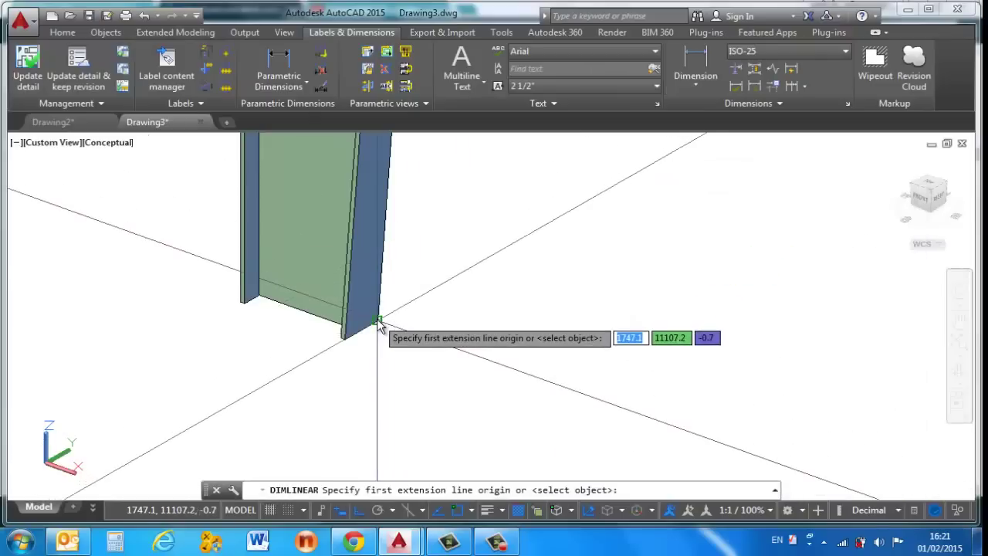
pyautogui.click(348, 341)
pyautogui.click(368, 346)
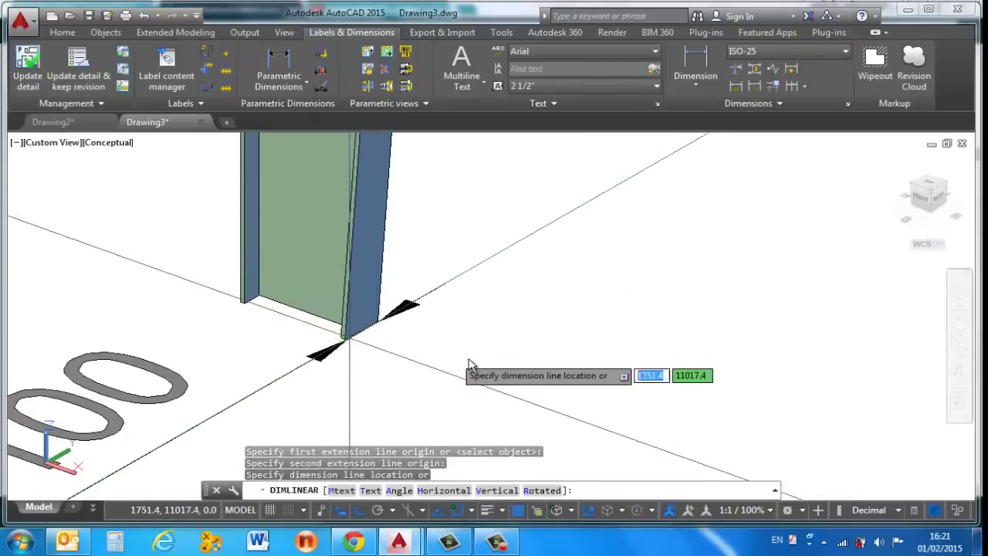
pyautogui.scroll(-2, 452, 340)
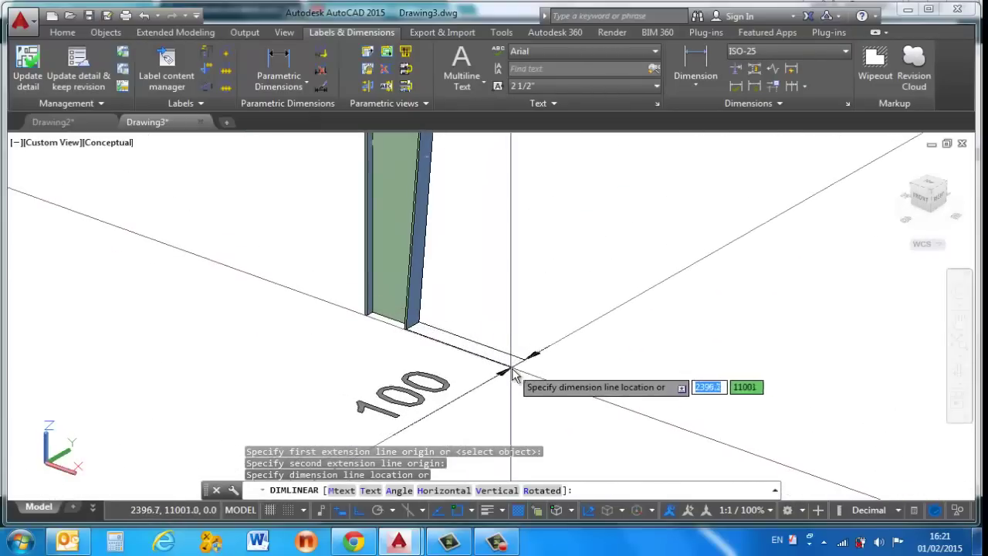
pyautogui.click(506, 373)
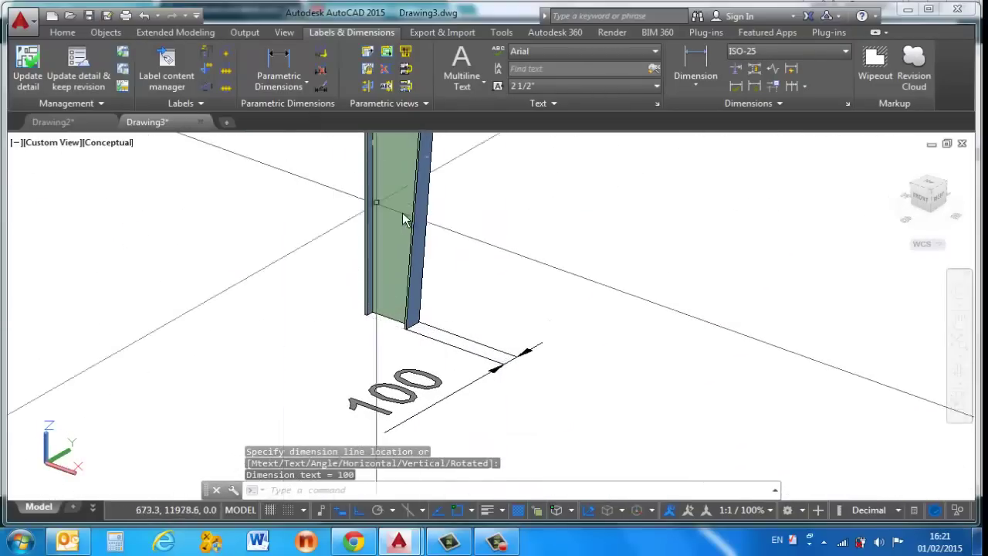
# Reopen the tapered beam's flange settings and set the upper flange's width at start for segment 1 to 200.
pyautogui.doubleClick(424, 210)
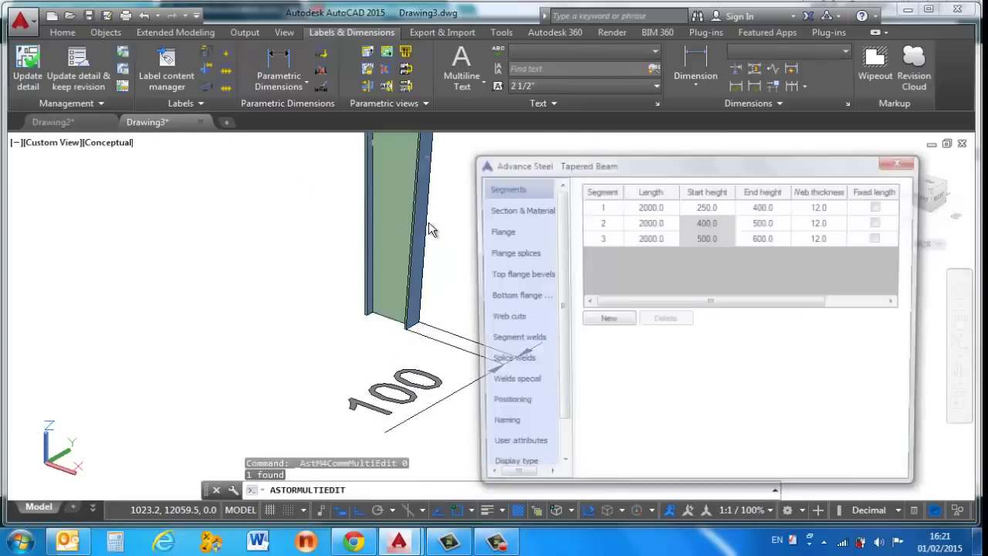
pyautogui.click(502, 229)
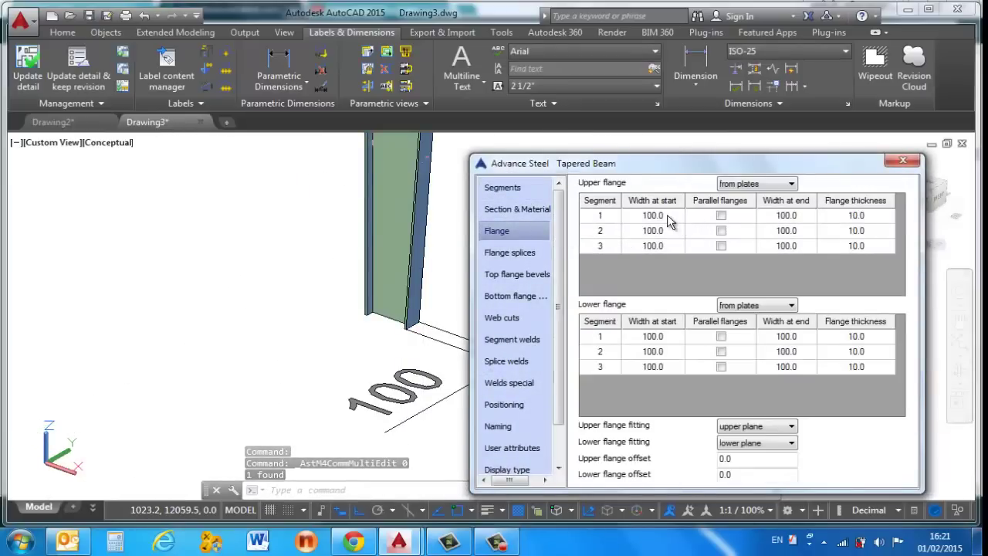
pyautogui.click(667, 218)
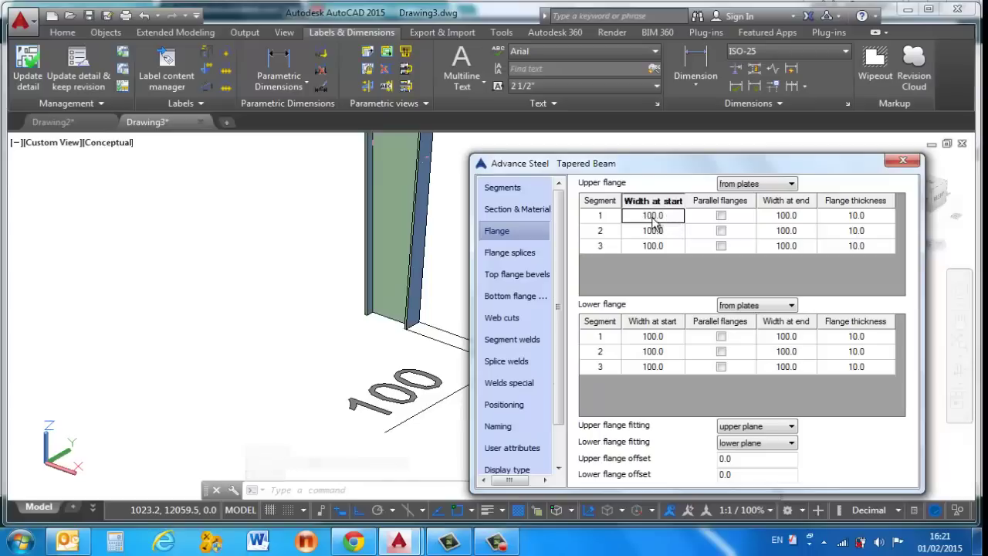
pyautogui.click(634, 221)
pyautogui.write('200')
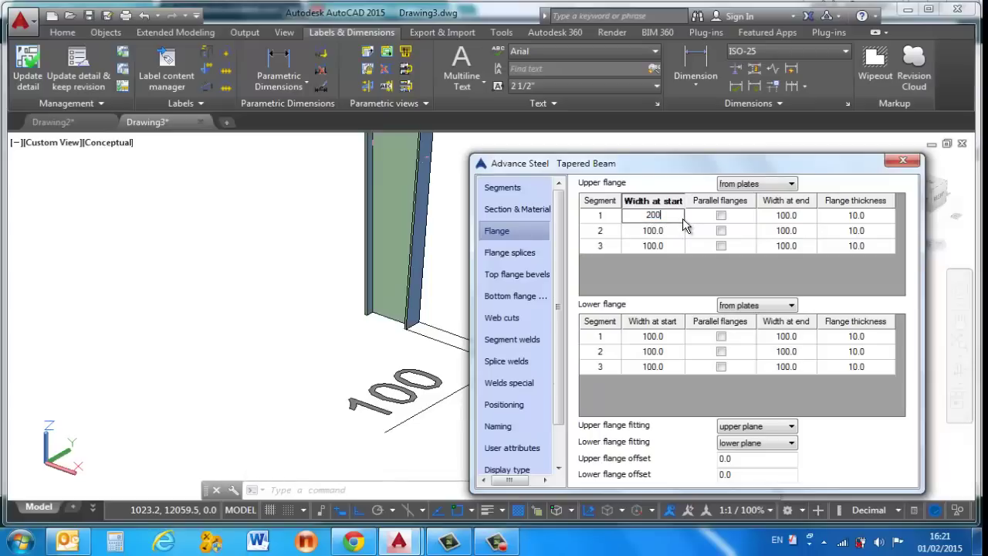
pyautogui.press('Return')
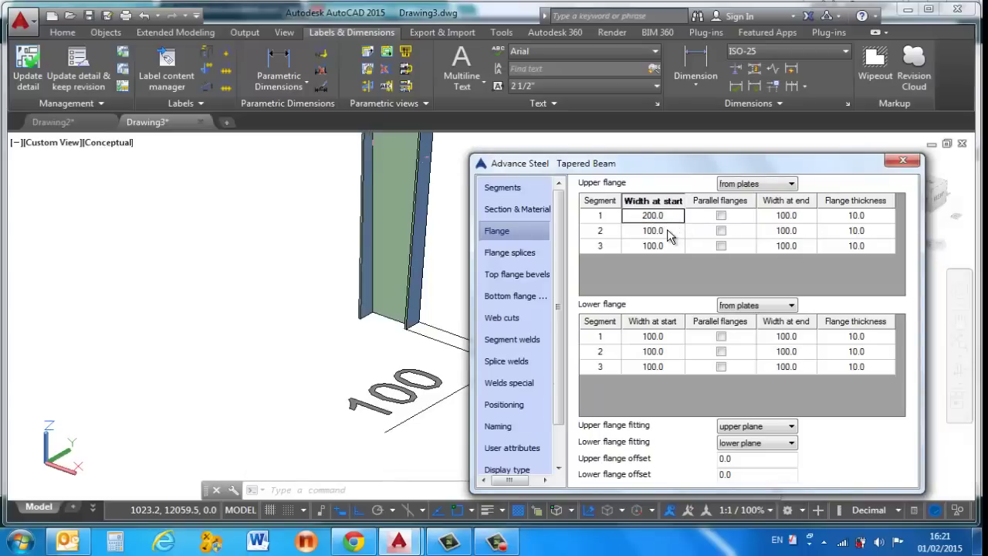
# Set the upper flange's width at start to 200 for segments 2 and 3.
pyautogui.click(670, 233)
pyautogui.click(670, 234)
pyautogui.moveTo(670, 233); pyautogui.dragTo(647, 234)
pyautogui.write('200')
pyautogui.press('Return')
pyautogui.moveTo(667, 245); pyautogui.dragTo(644, 245)
pyautogui.write('200')
pyautogui.press('Return')
# Check the flange at the joint between the lower two segments and set segment 1's upper flange width at end to 200.
pyautogui.scroll(-5, 406, 344)
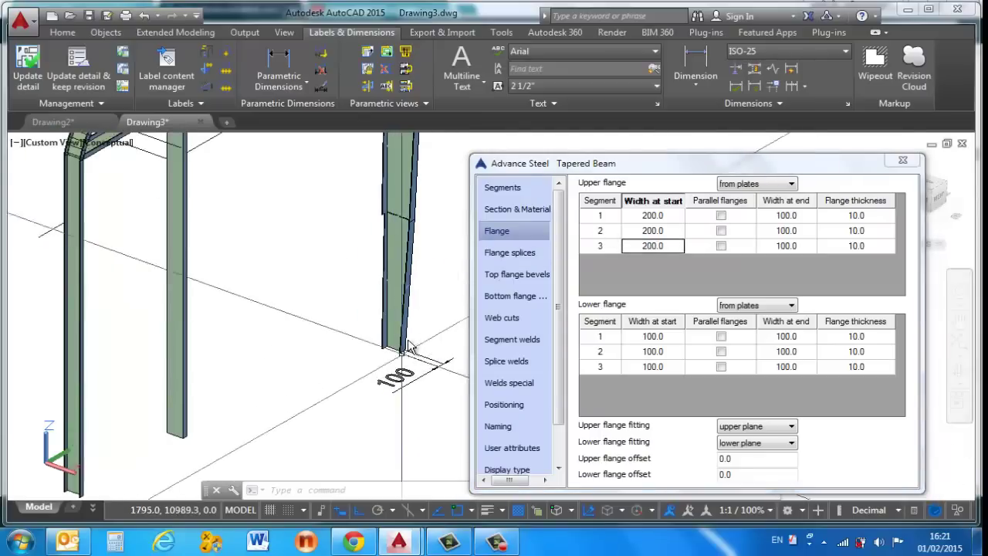
pyautogui.scroll(8, 410, 347)
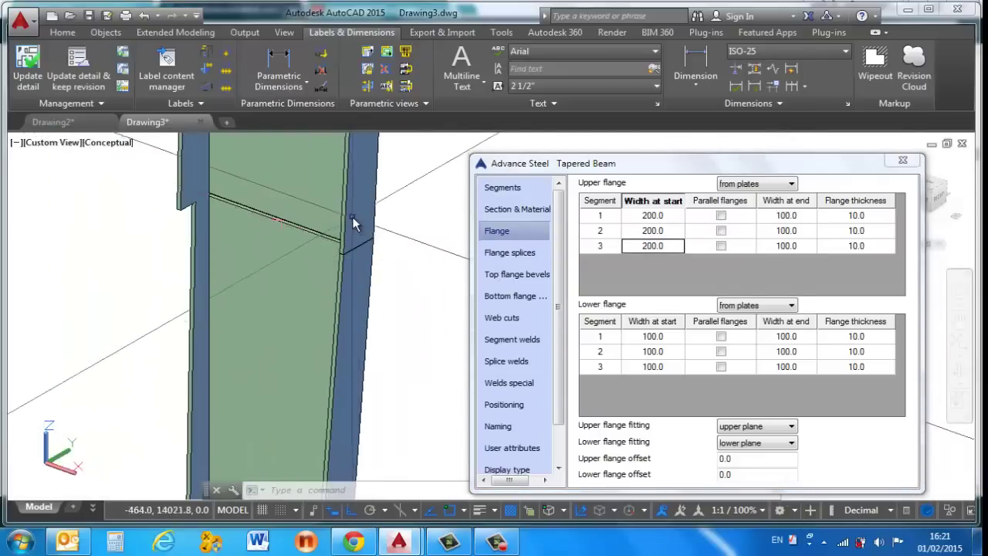
pyautogui.scroll(-5, 353, 219)
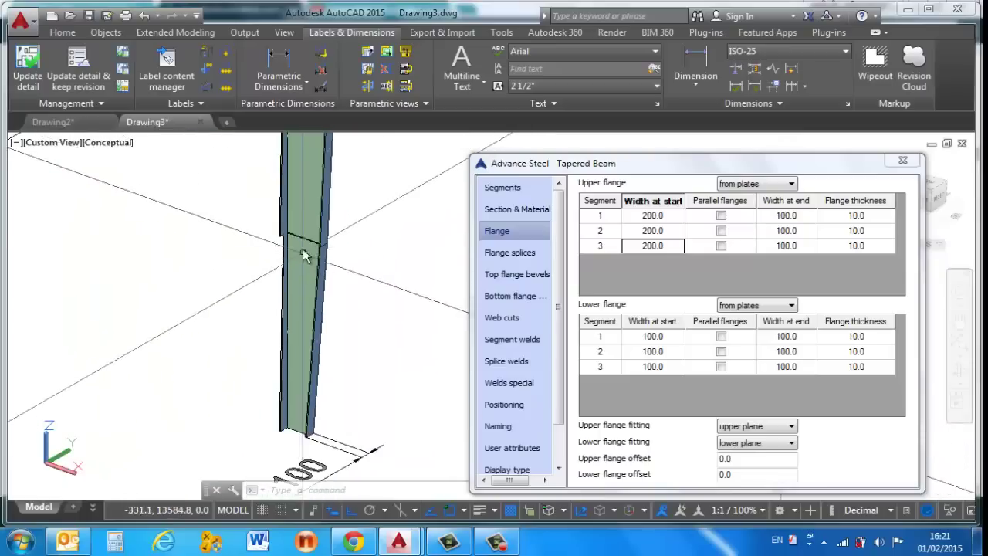
pyautogui.scroll(4, 303, 257)
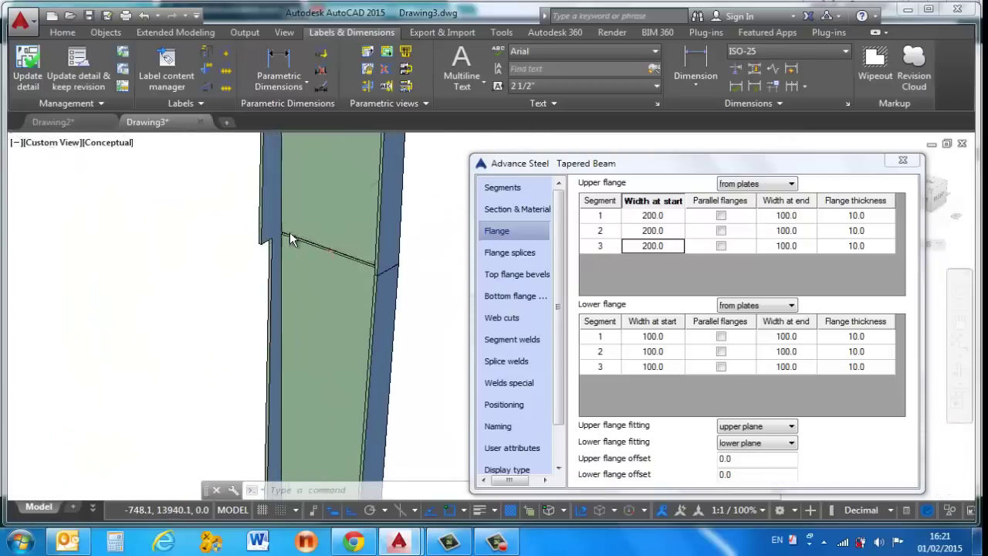
pyautogui.click(779, 220)
pyautogui.click(768, 218)
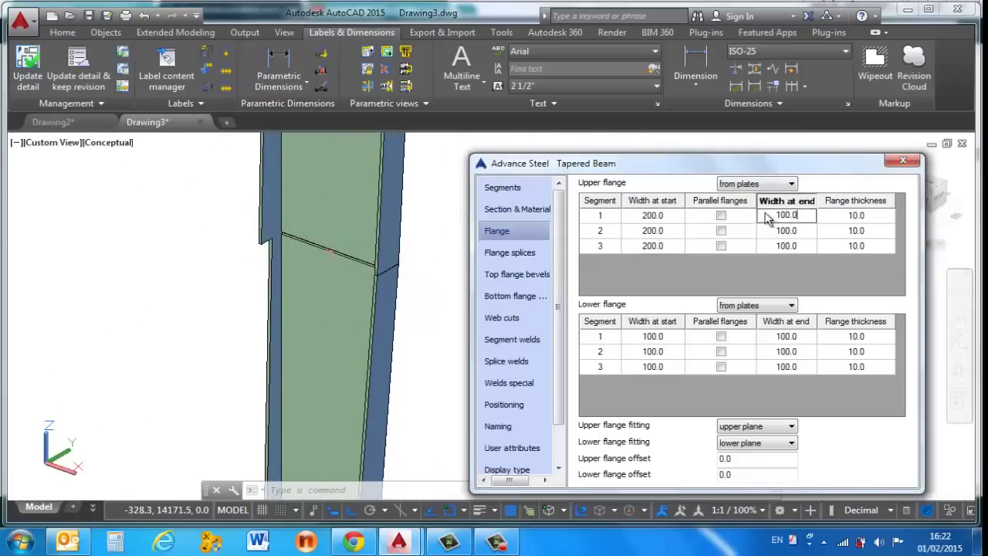
pyautogui.write('200')
pyautogui.press('Return')
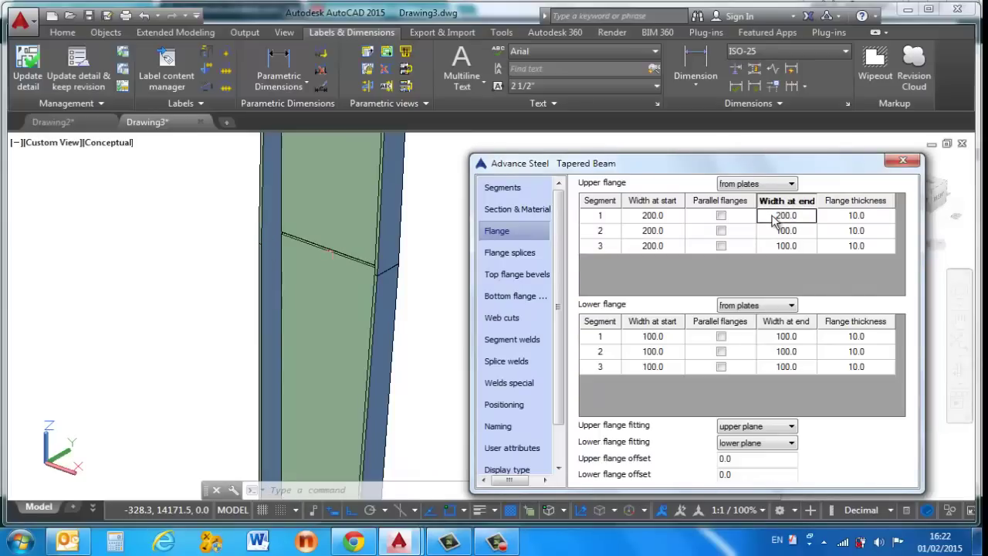
pyautogui.scroll(-5, 405, 384)
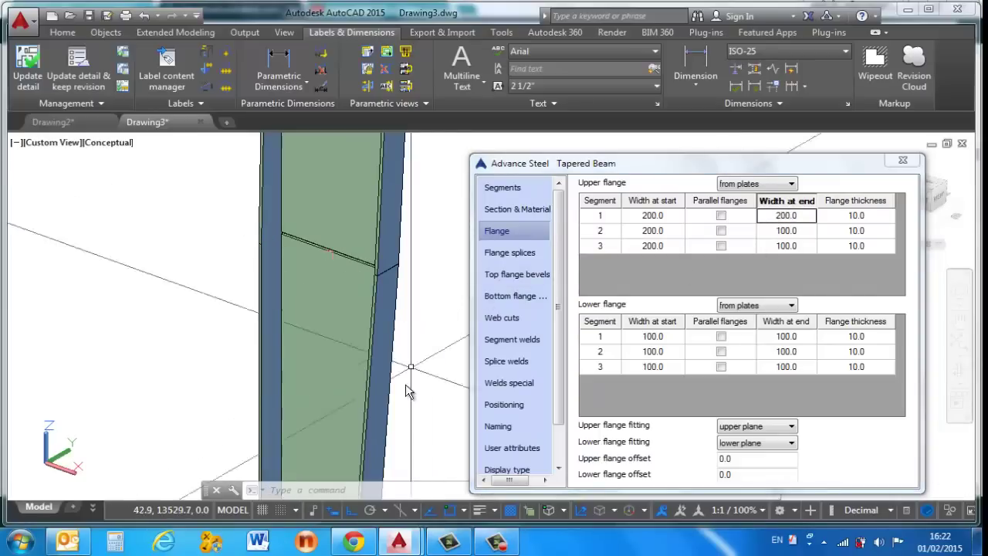
# Set the tapered beam's upper flange width at end to 200 for segments 2 and 3.
pyautogui.scroll(4, 376, 220)
pyautogui.scroll(3, 375, 226)
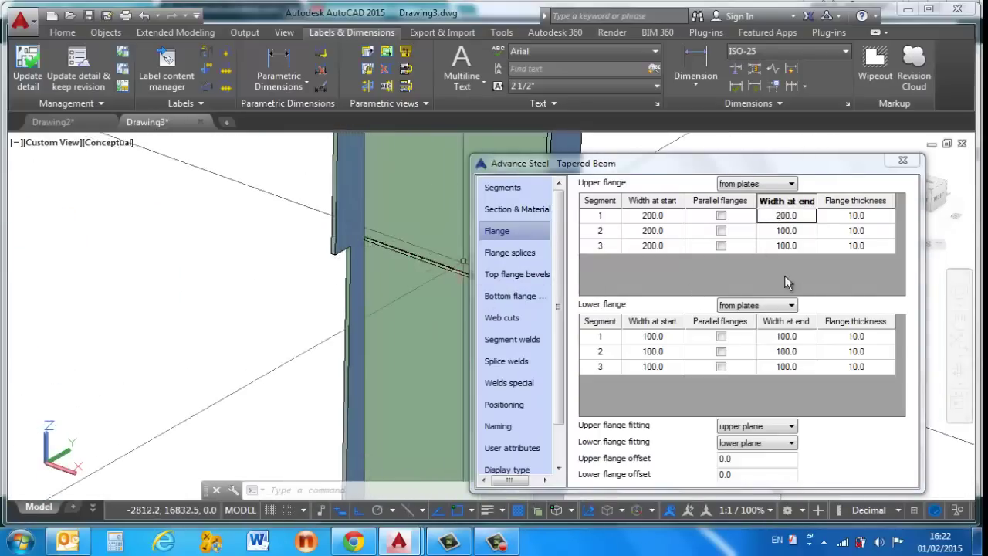
pyautogui.click(778, 233)
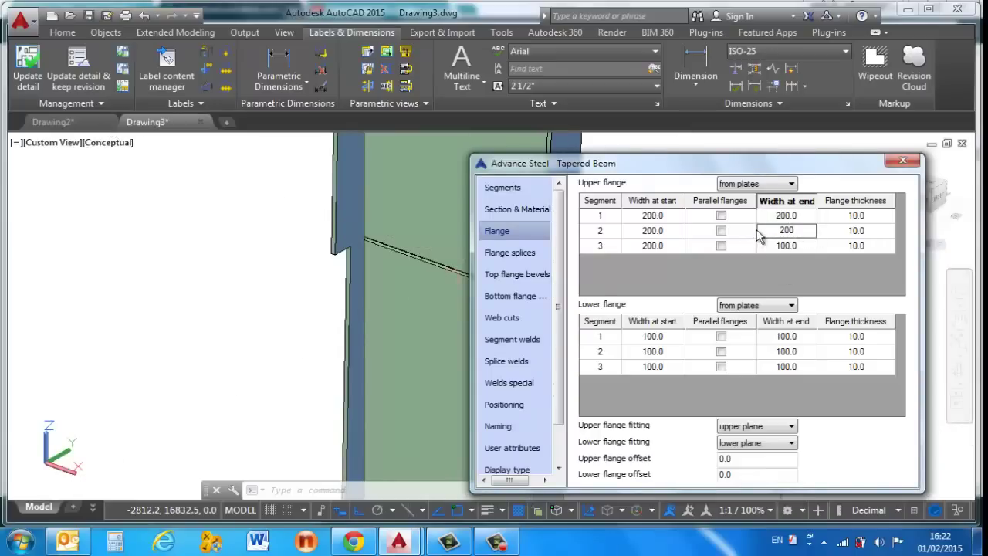
pyautogui.write('200')
pyautogui.scroll(-4, 258, 309)
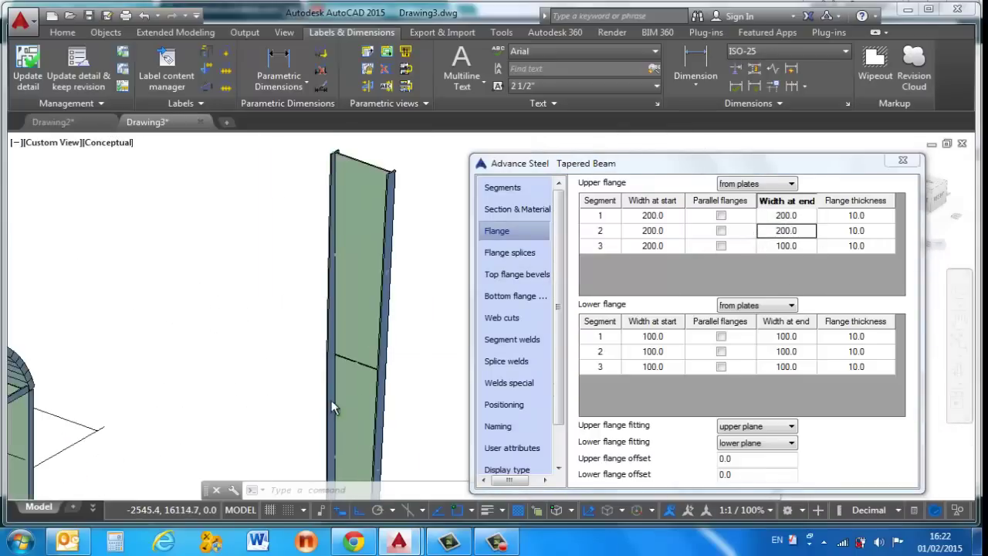
pyautogui.scroll(-3, 331, 408)
pyautogui.scroll(5, 353, 280)
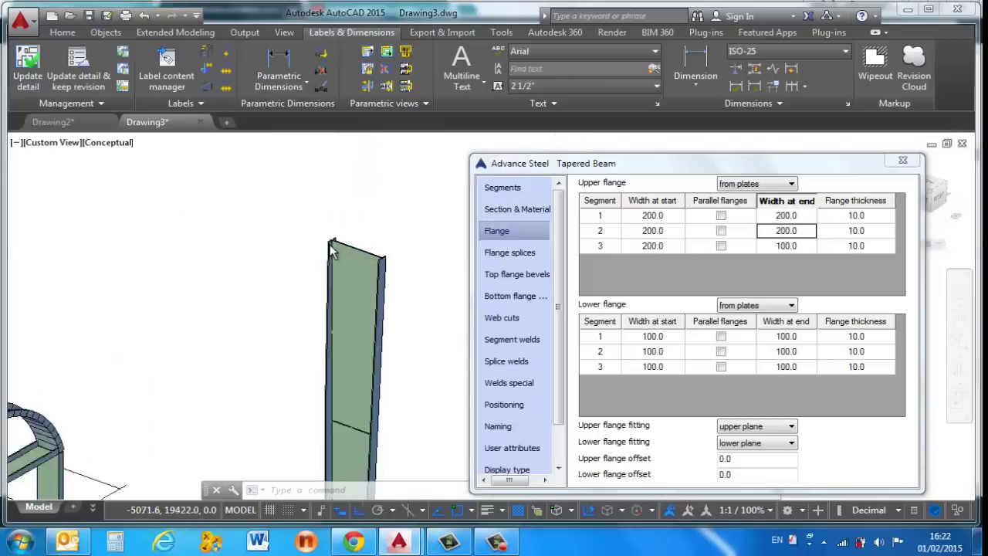
pyautogui.click(782, 247)
pyautogui.moveTo(779, 246); pyautogui.dragTo(803, 246)
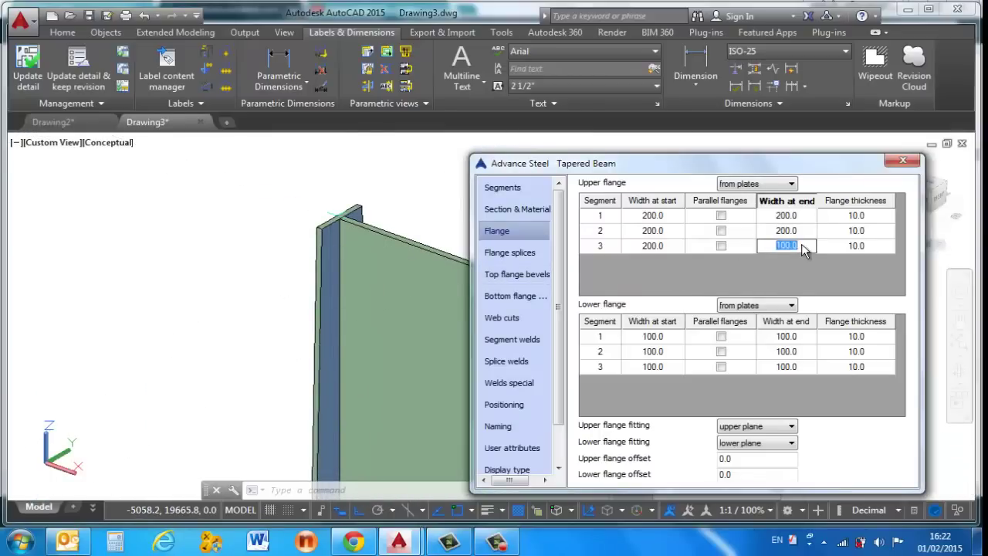
pyautogui.write('2')
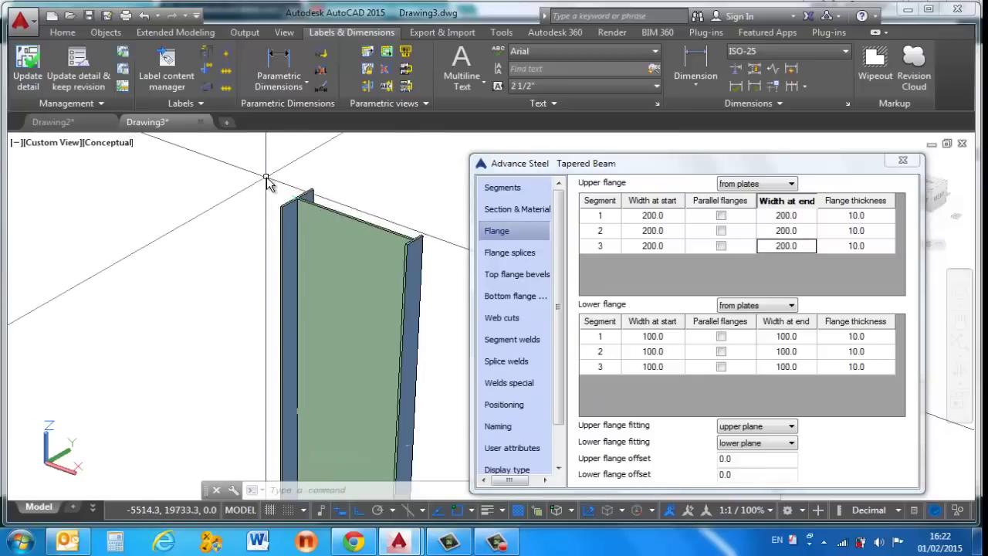
# Set the lower flange's width at start and width at end to 200 for segment 1 of the tapered beam.
pyautogui.click(529, 255)
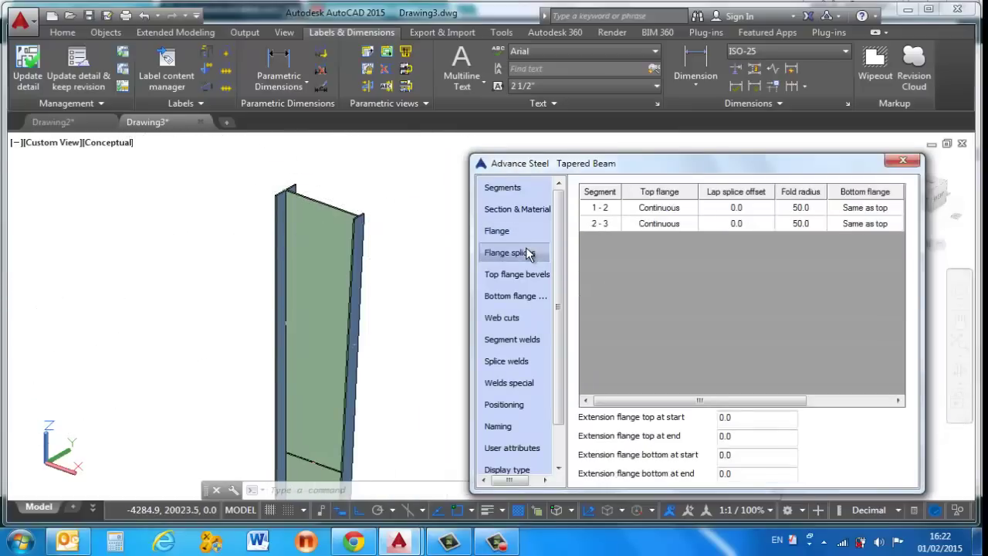
pyautogui.click(497, 232)
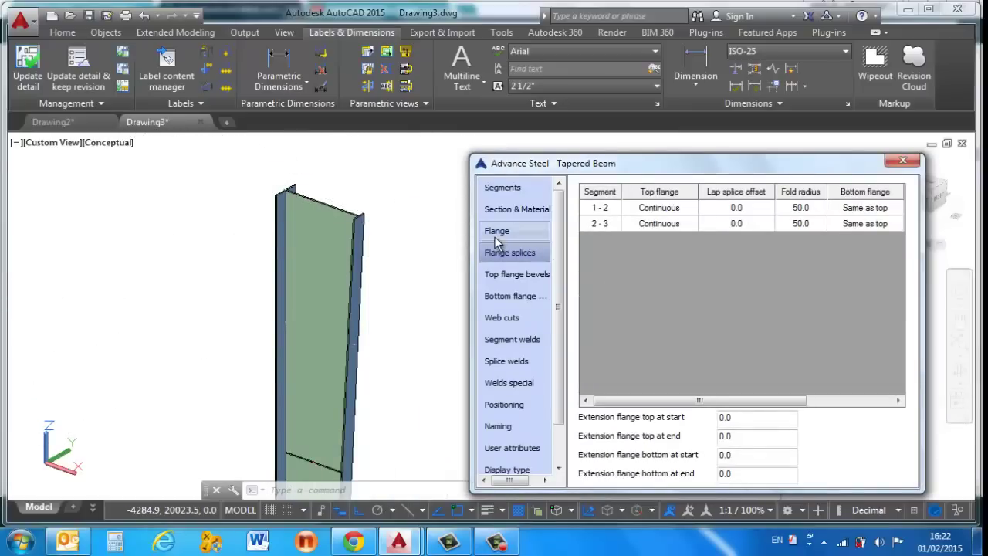
pyautogui.scroll(-3, 351, 198)
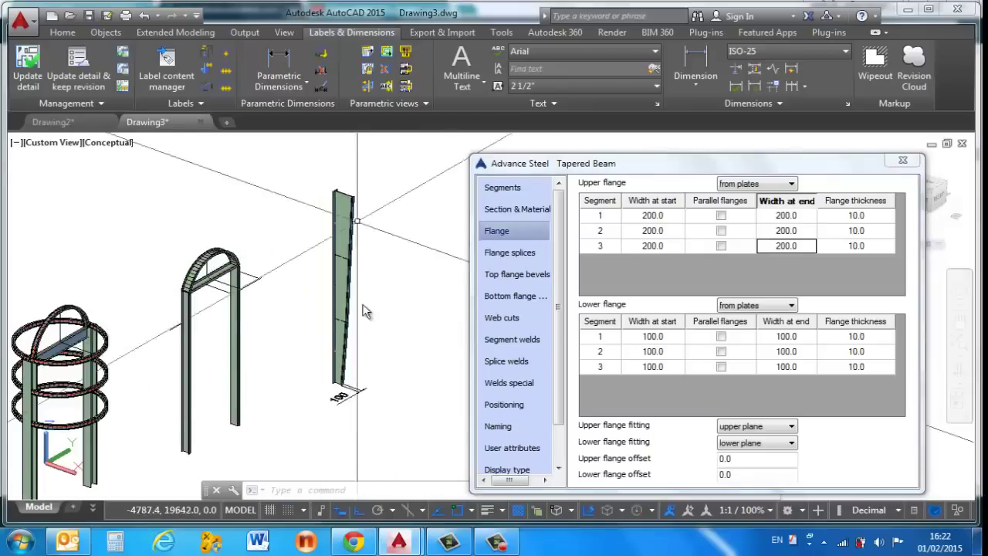
pyautogui.scroll(5, 325, 402)
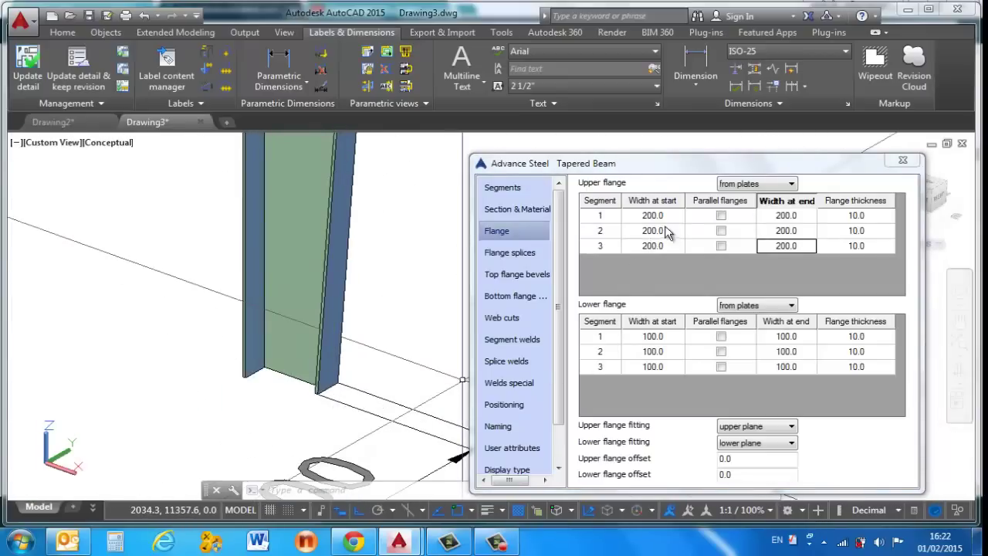
pyautogui.click(672, 338)
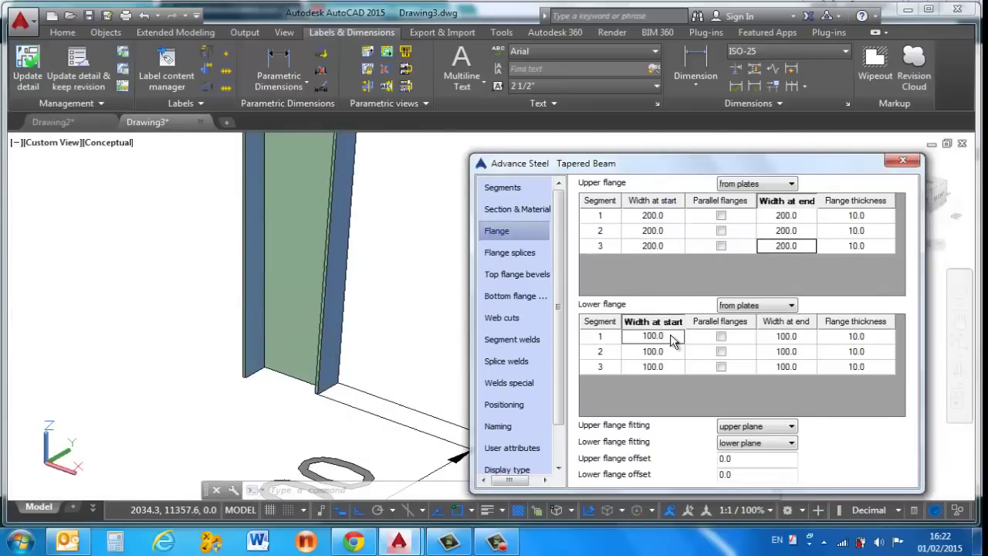
pyautogui.click(658, 342)
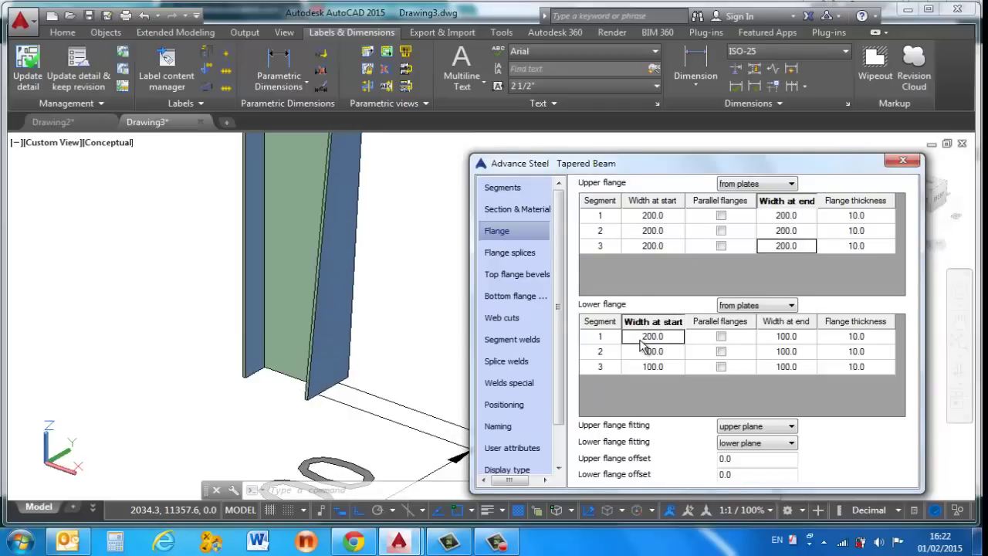
pyautogui.click(773, 342)
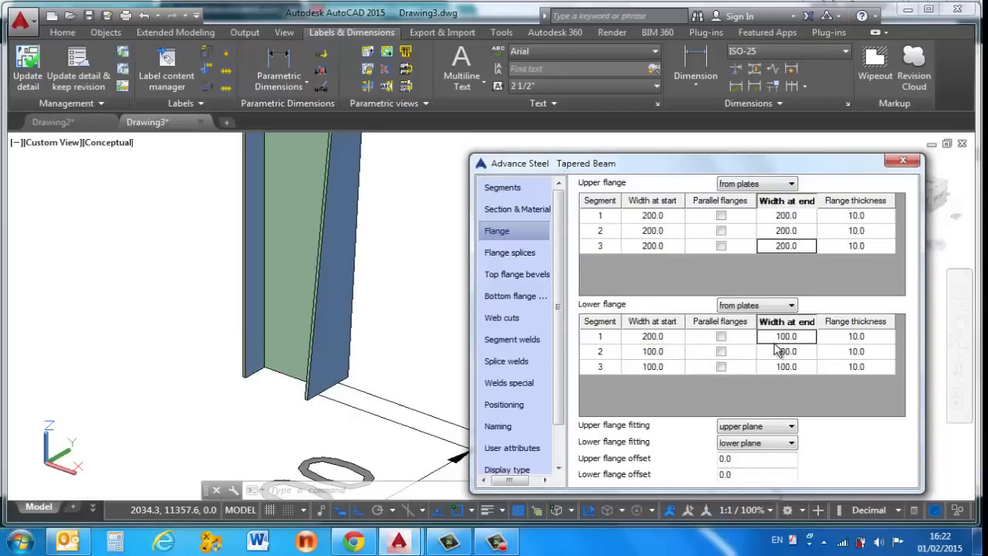
pyautogui.click(774, 342)
pyautogui.press('Return')
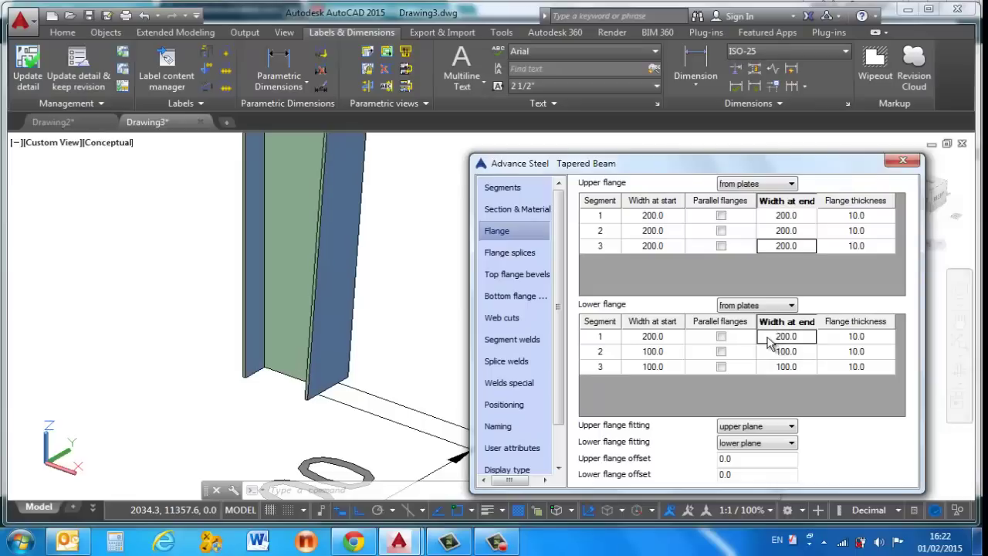
# Set the lower flange's width at start to 200 for segments 2 and 3.
pyautogui.click(666, 351)
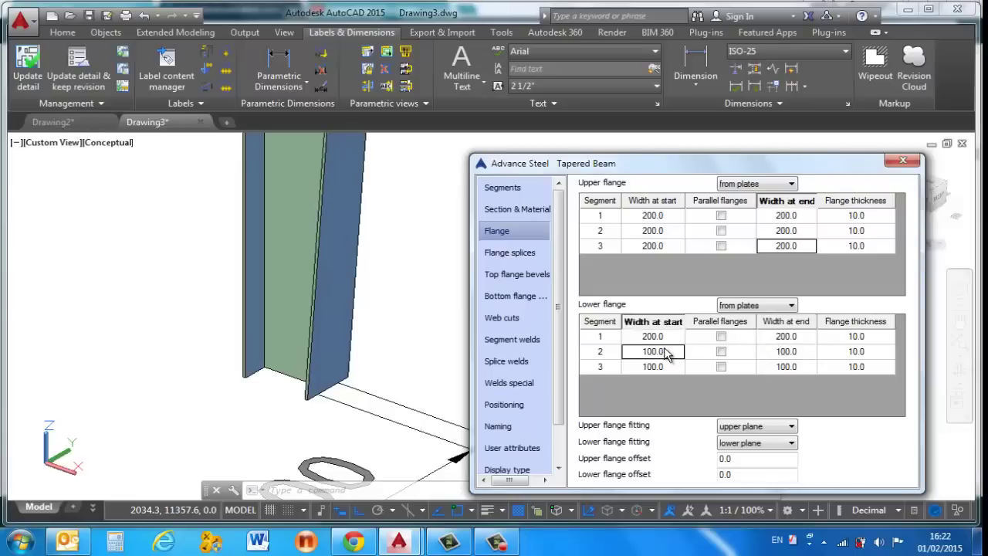
pyautogui.write('200')
pyautogui.press('Return')
pyautogui.click(661, 368)
pyautogui.moveTo(656, 369); pyautogui.dragTo(639, 372)
pyautogui.press('Return')
# Check the lower flange at the segment joints and set its width at end to 200 for segments 2 and 3.
pyautogui.scroll(5, 395, 358)
pyautogui.scroll(-4, 410, 247)
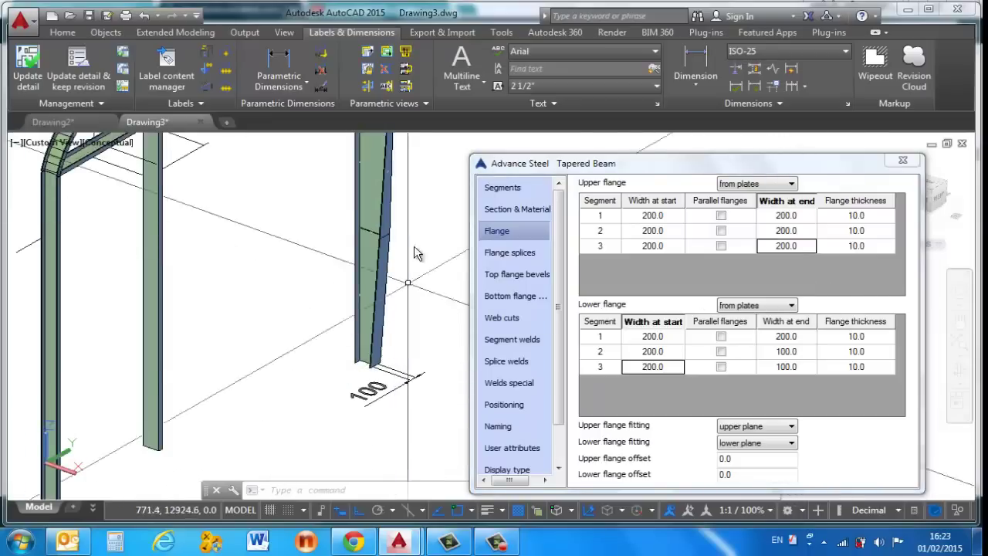
pyautogui.scroll(6, 386, 247)
pyautogui.scroll(-5, 355, 324)
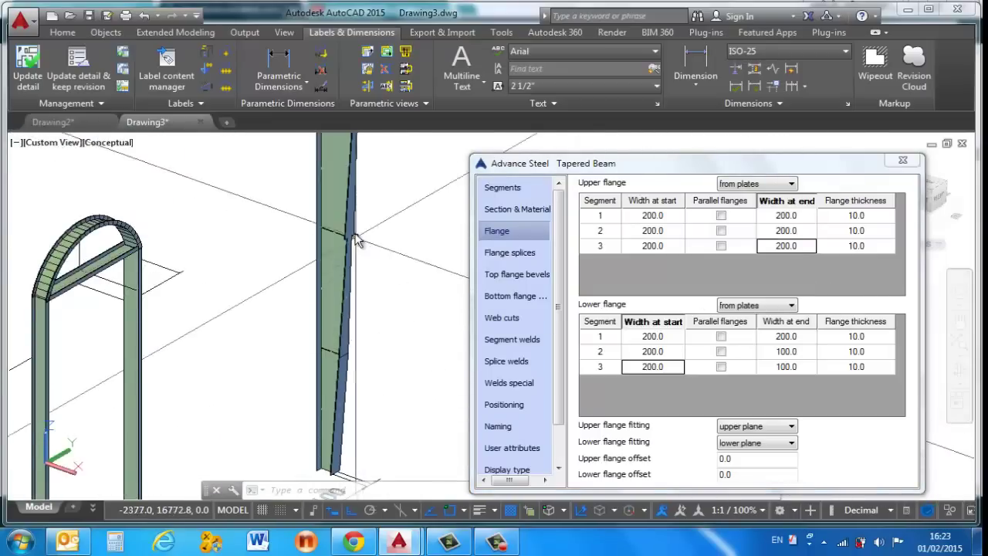
pyautogui.scroll(5, 353, 247)
pyautogui.click(784, 356)
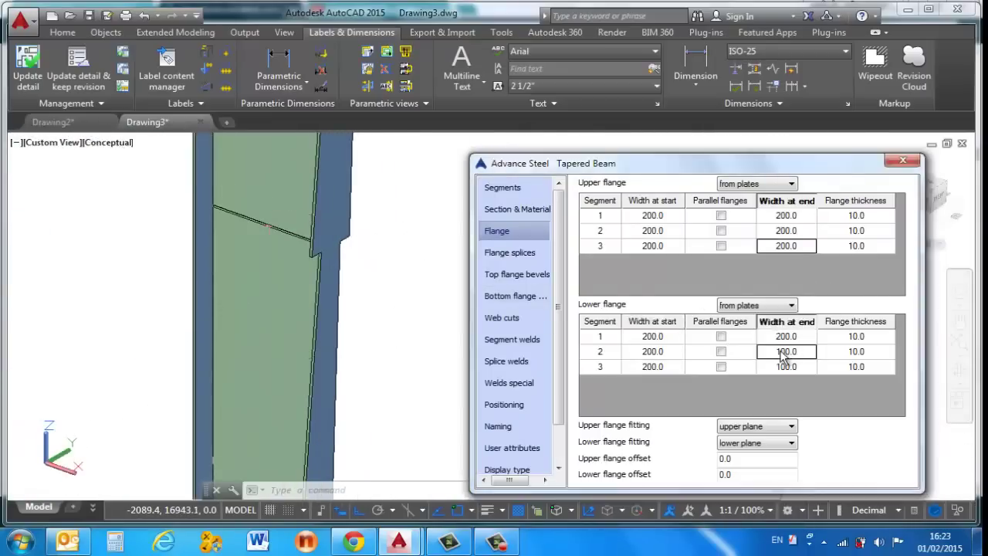
pyautogui.click(788, 354)
pyautogui.write('200')
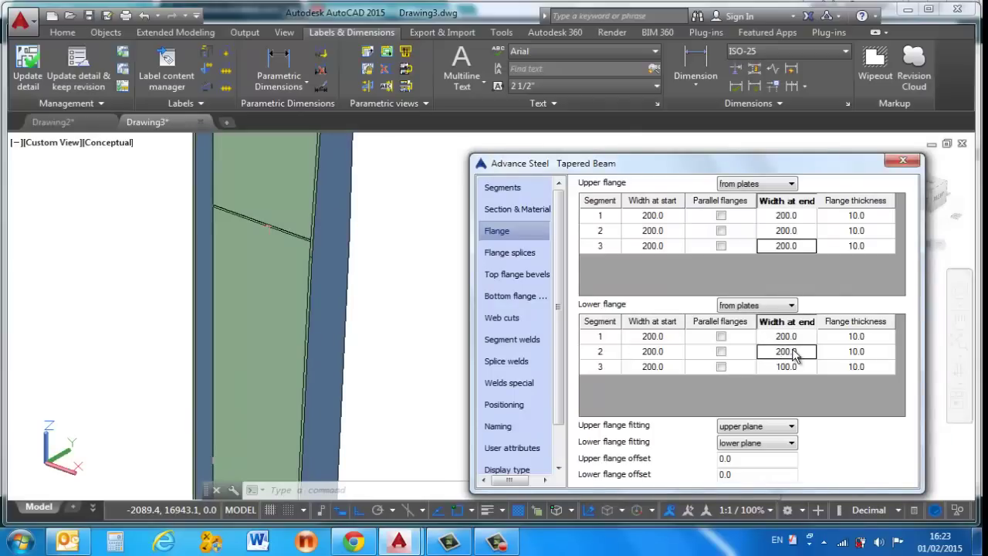
pyautogui.click(785, 369)
pyautogui.click(784, 371)
pyautogui.doubleClick(784, 372)
pyautogui.press('Return')
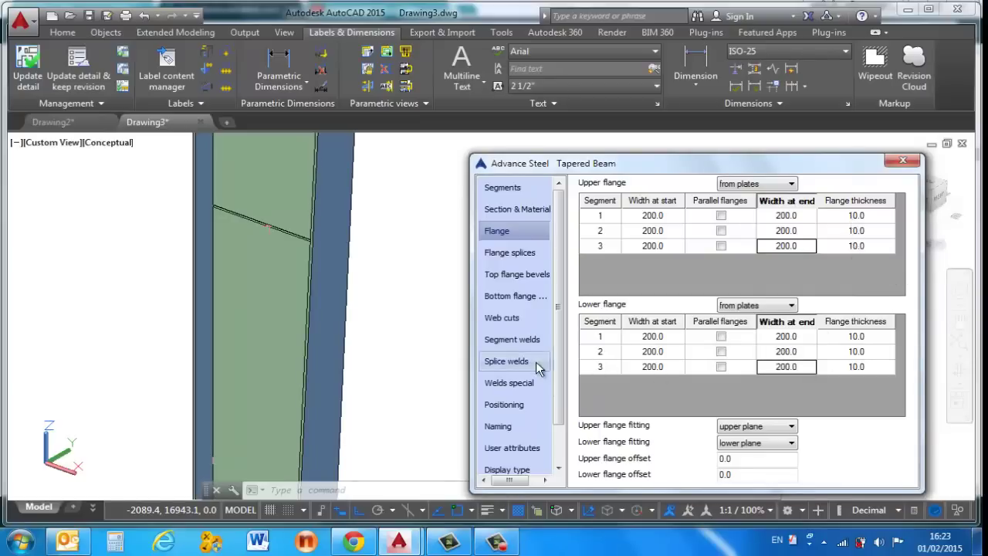
# Review the upper flange fitting options, bottom flange bevels, web cuts and segment welds, and close the tapered beam's settings.
pyautogui.moveTo(560, 323); pyautogui.dragTo(556, 364)
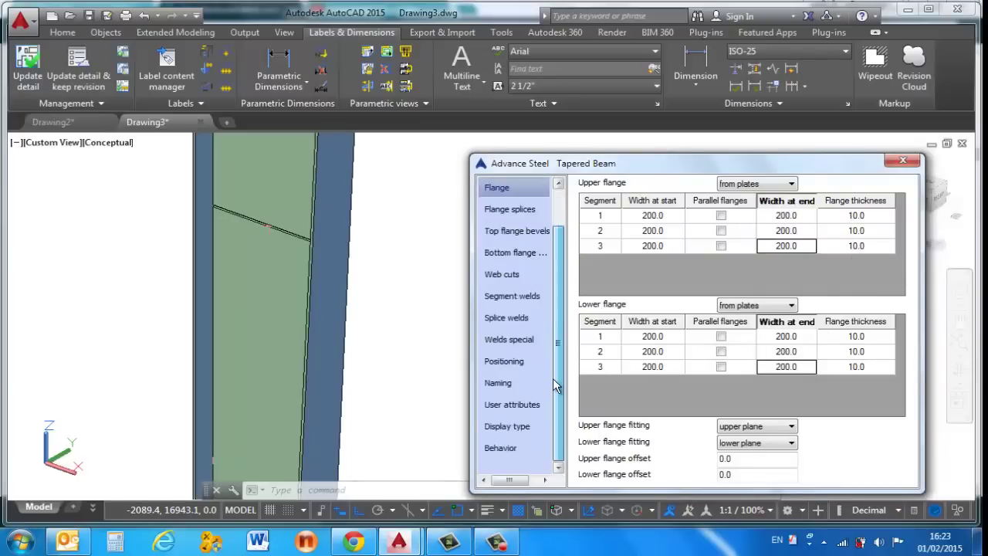
pyautogui.click(783, 426)
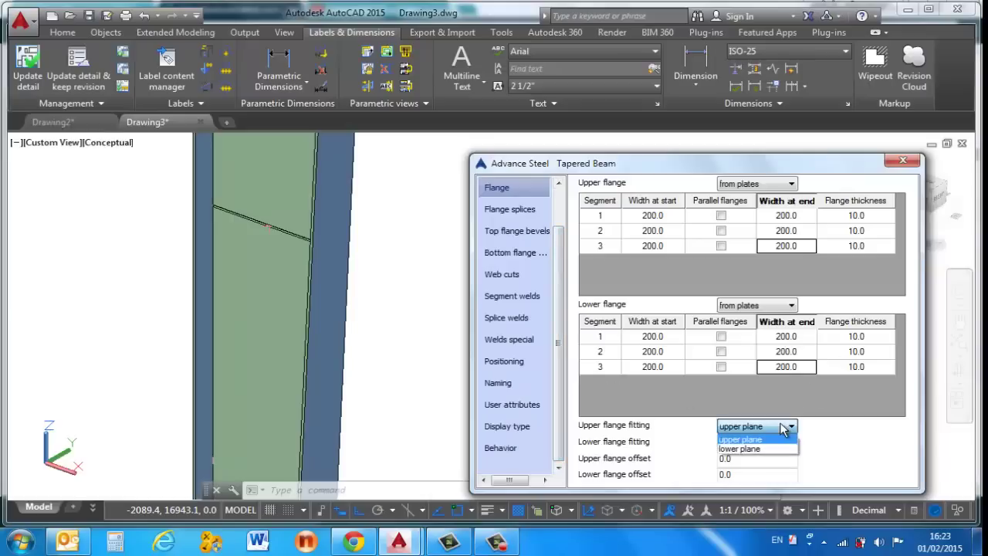
pyautogui.click(785, 429)
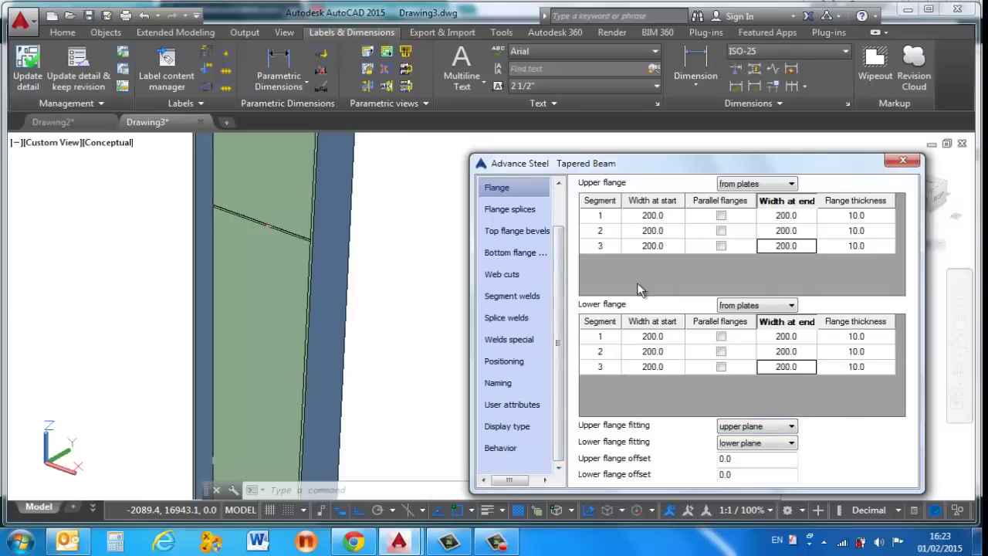
pyautogui.scroll(-8, 426, 292)
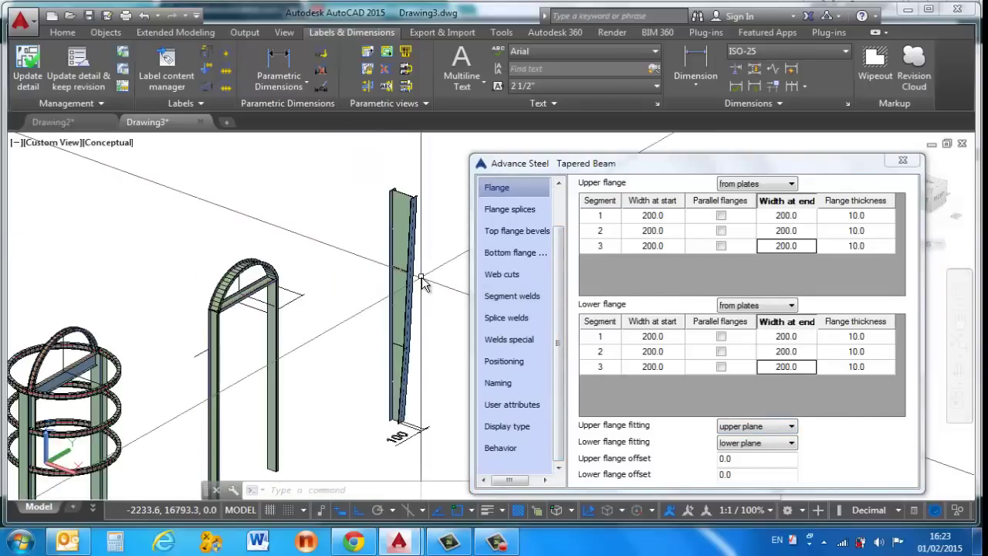
pyautogui.click(497, 540)
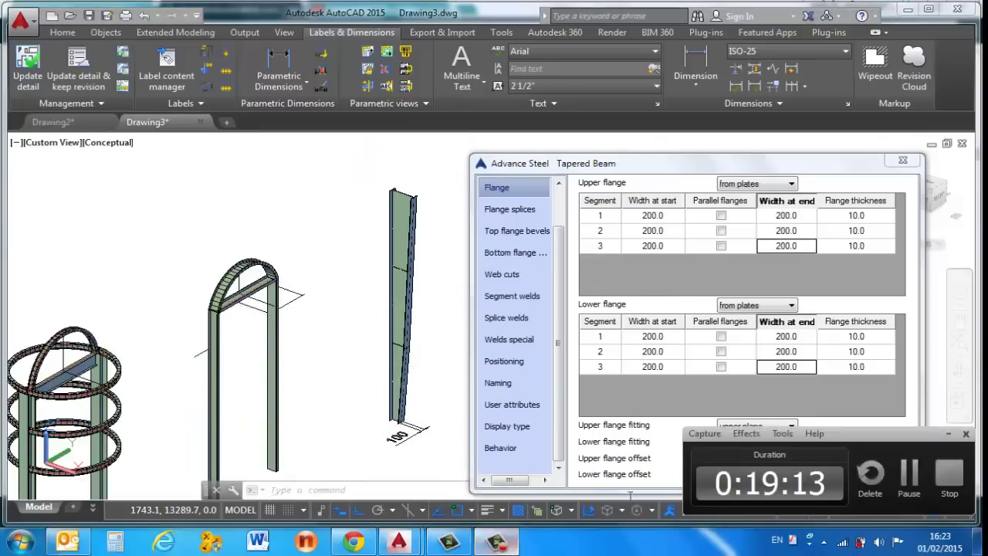
pyautogui.click(661, 402)
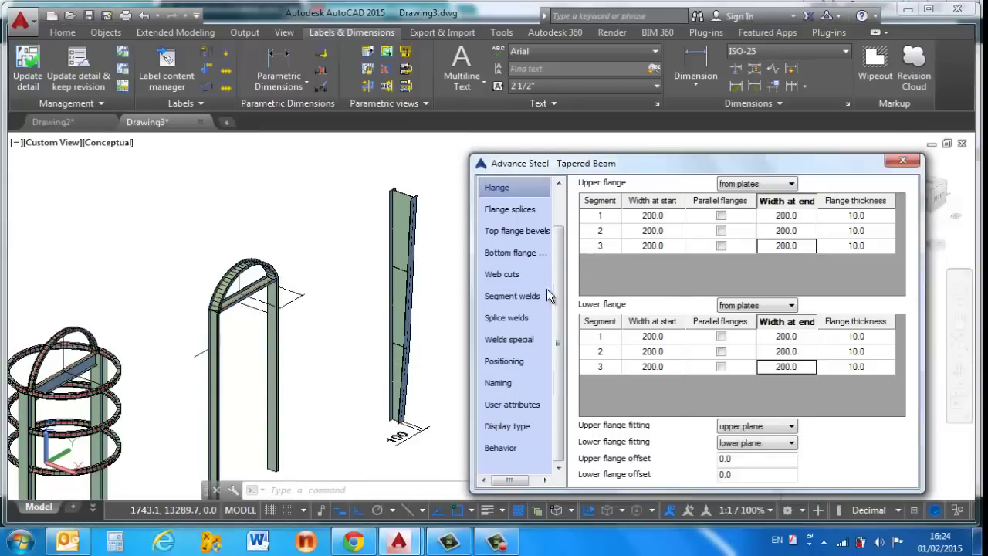
pyautogui.click(509, 258)
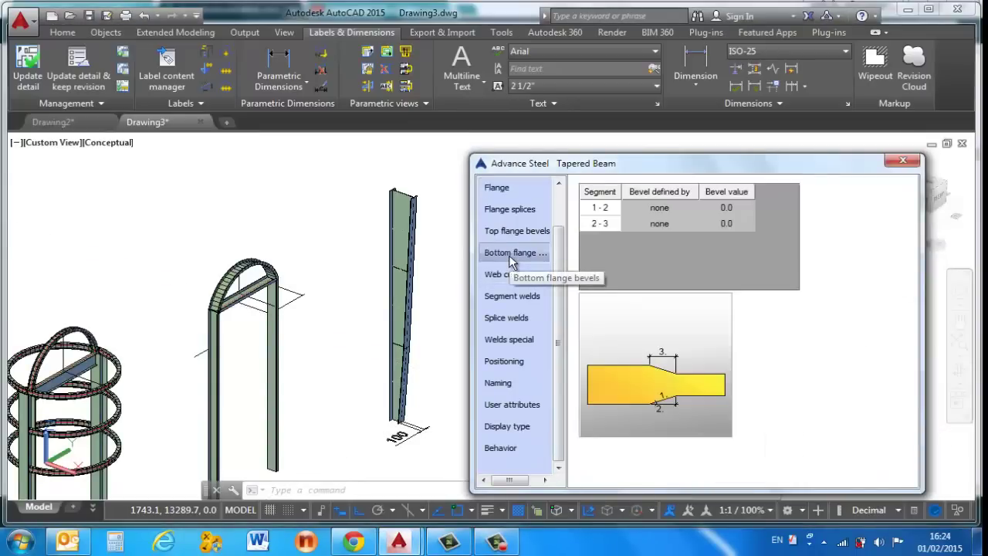
pyautogui.click(502, 279)
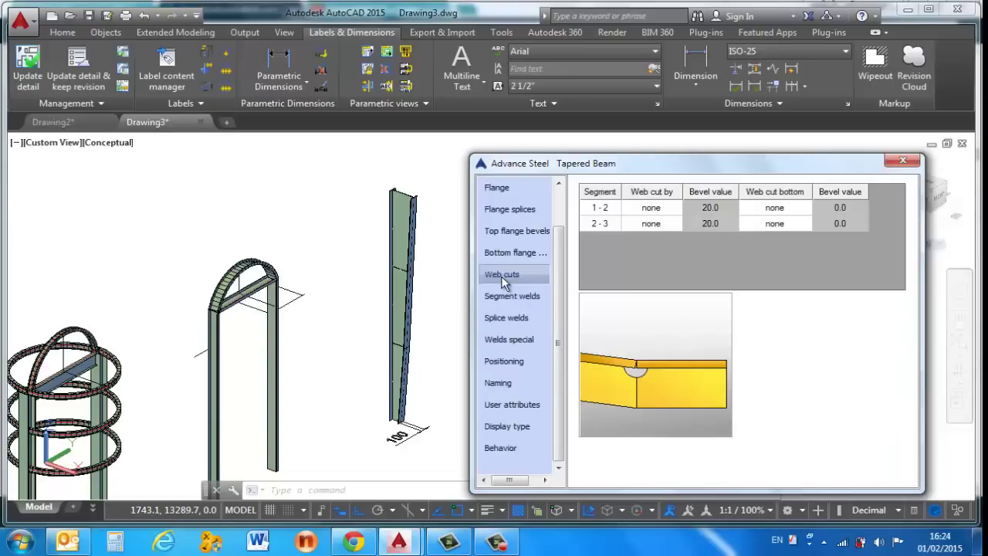
pyautogui.click(498, 301)
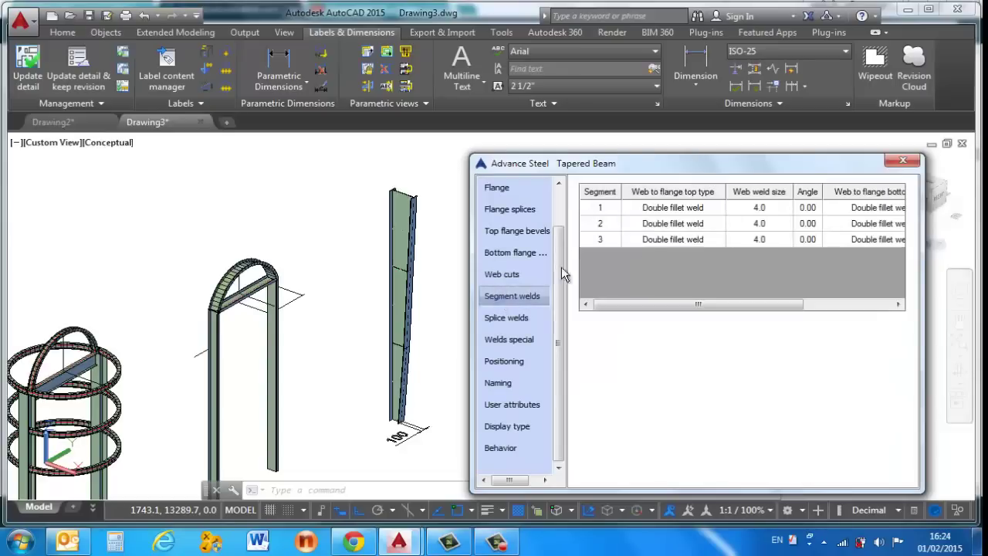
pyautogui.click(902, 160)
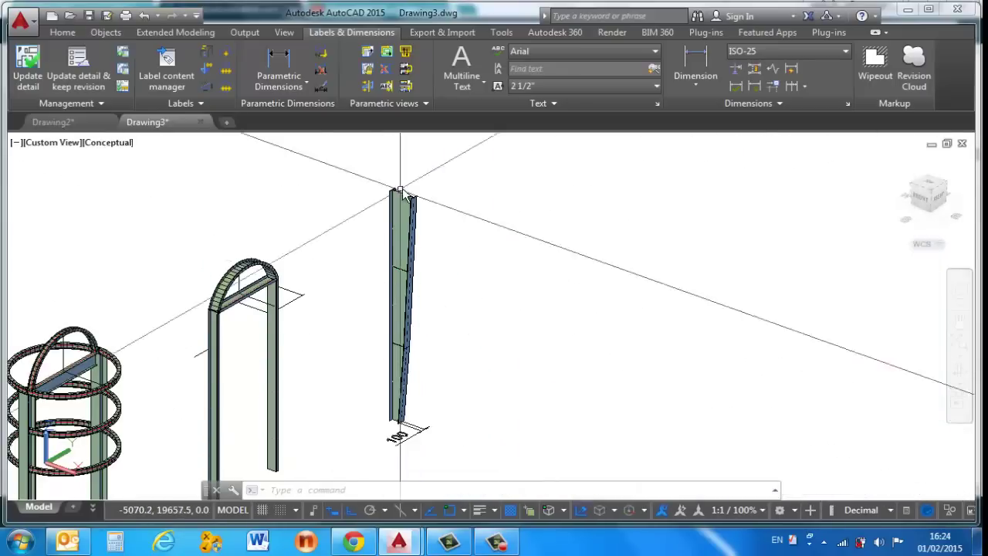
# Examine the tapered beam's flanges and segment joints from base to top, beside the arched frames.
pyautogui.scroll(5, 401, 193)
pyautogui.scroll(-8, 406, 201)
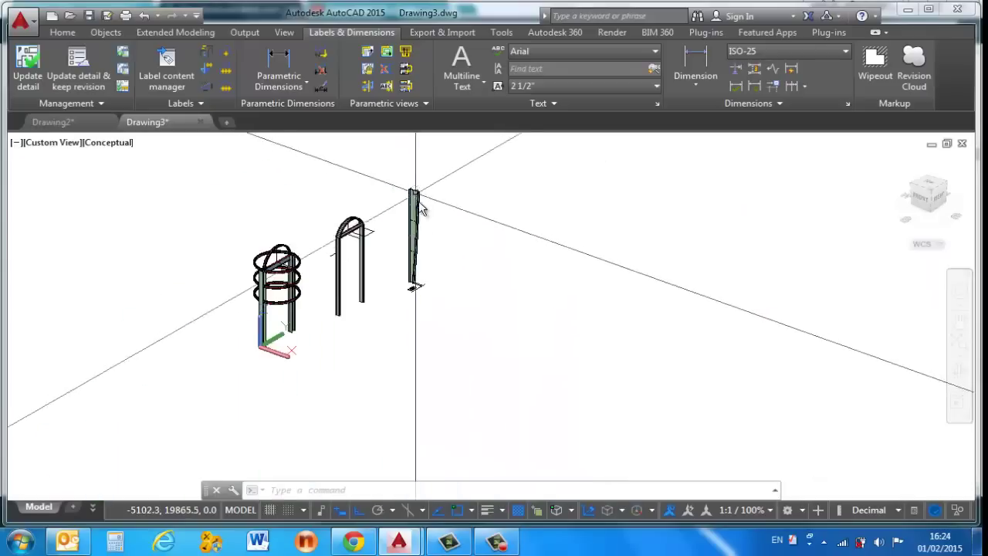
pyautogui.scroll(6, 421, 208)
pyautogui.scroll(-6, 426, 320)
pyautogui.scroll(3, 432, 309)
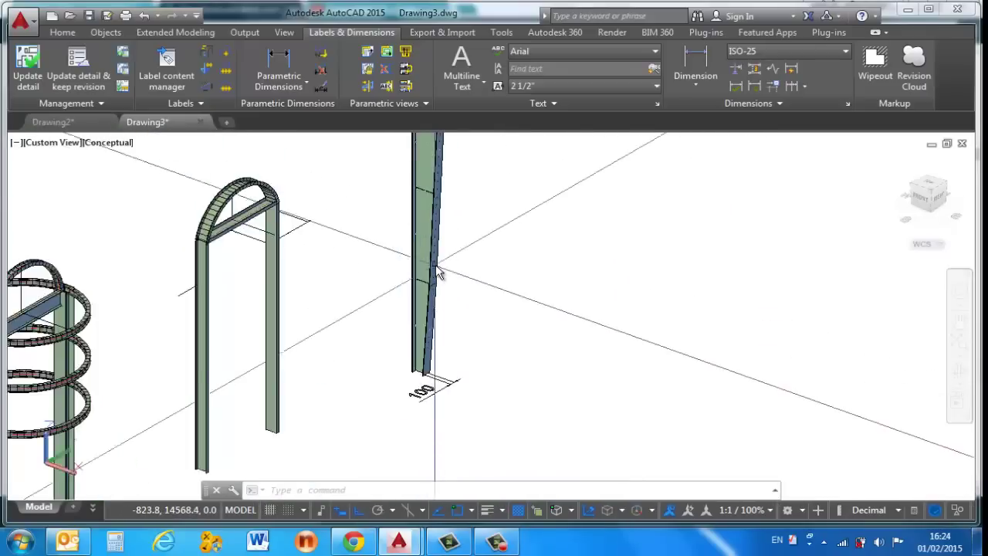
pyautogui.scroll(2, 438, 272)
pyautogui.scroll(-4, 441, 293)
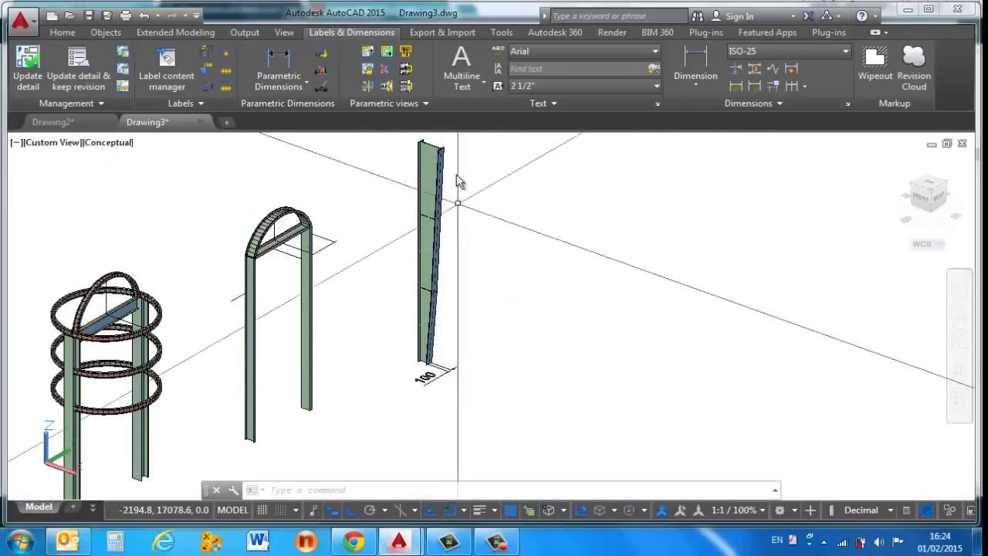
pyautogui.scroll(3, 460, 184)
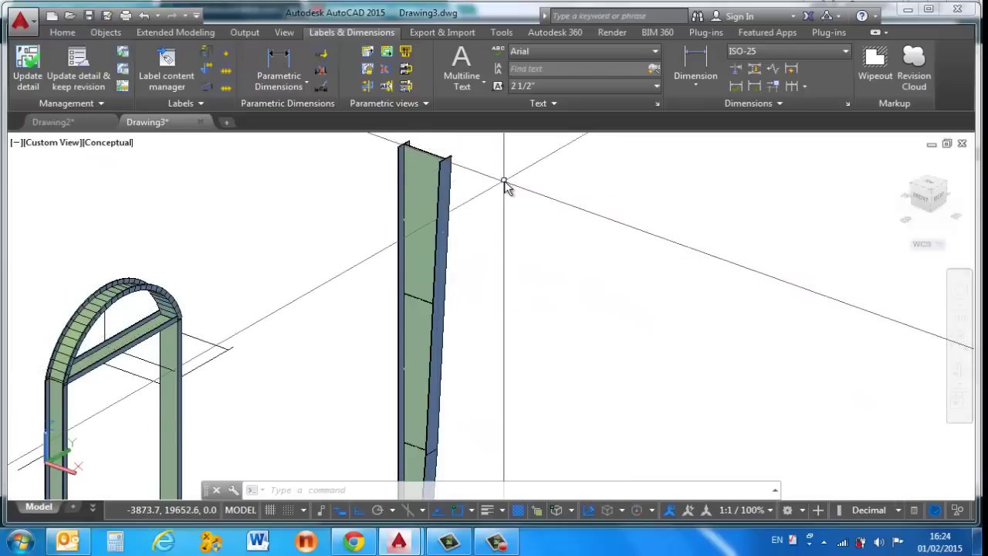